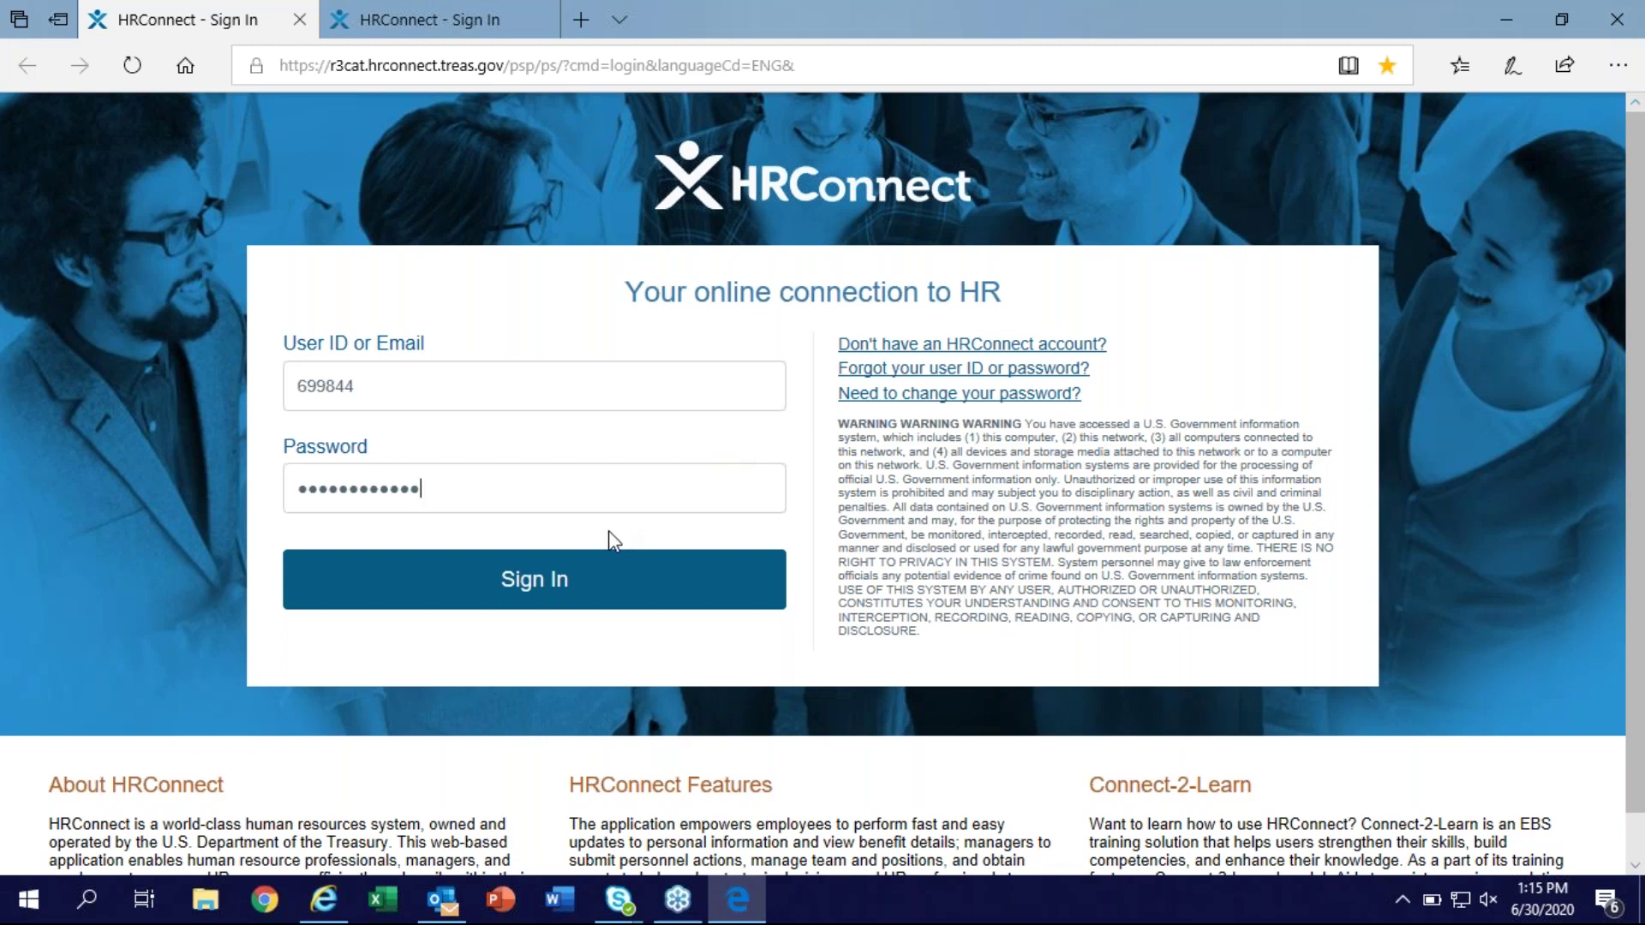
After sign-in is denied for the locked account, reopen the 'HRConnect - Sign In' browser favorite
click(524, 574)
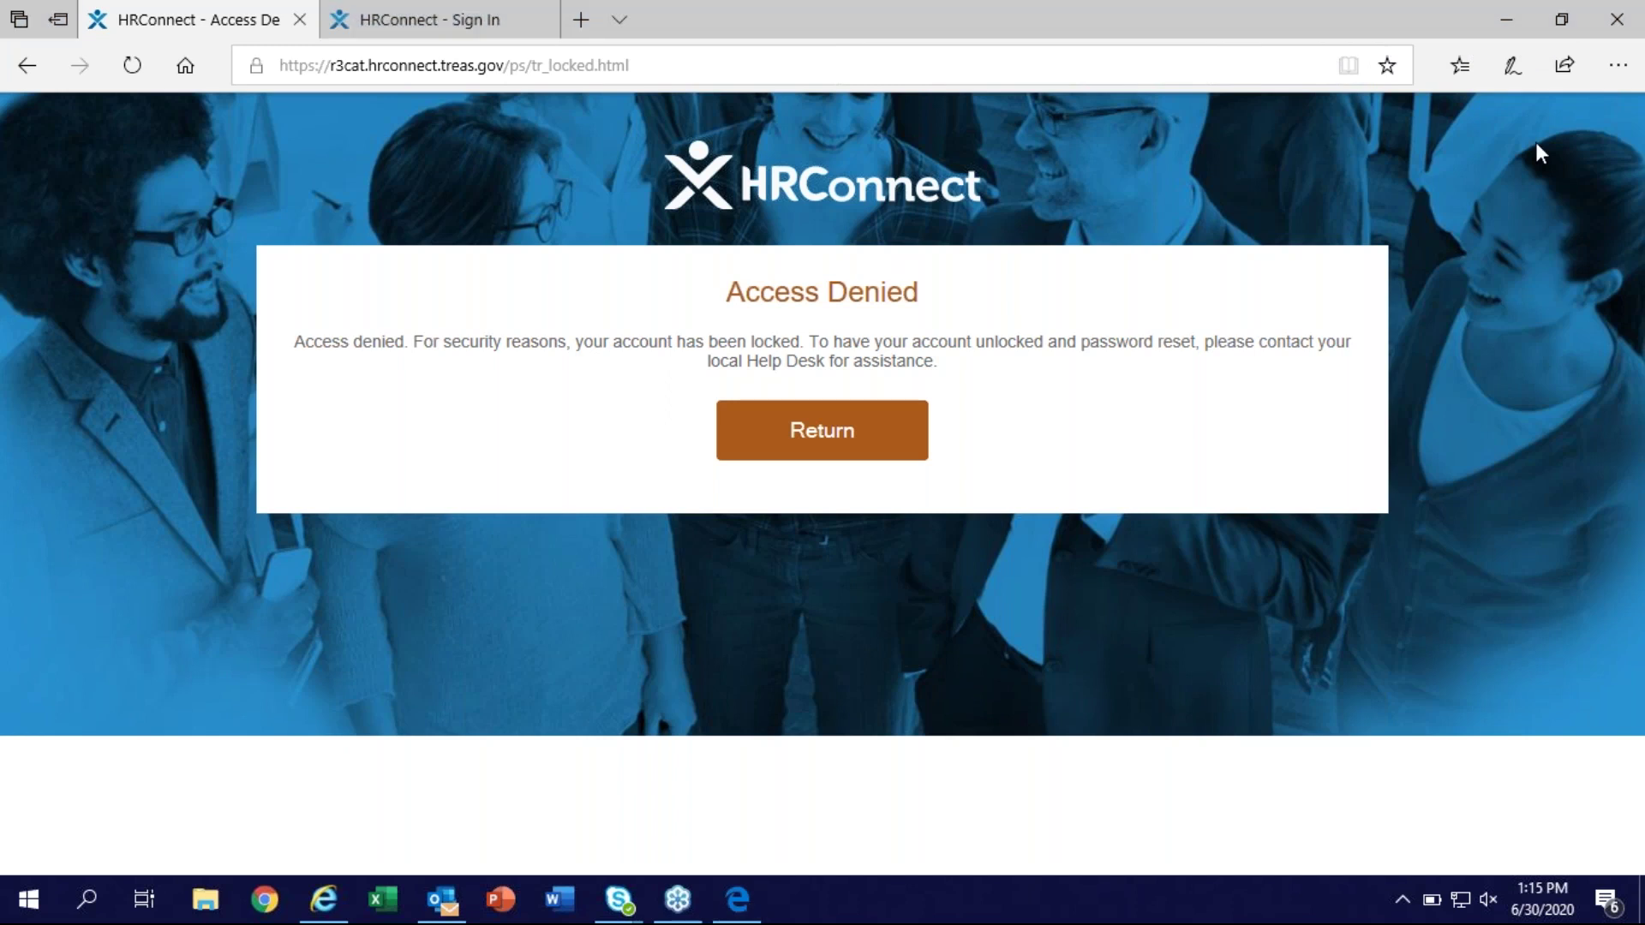
click(1193, 59)
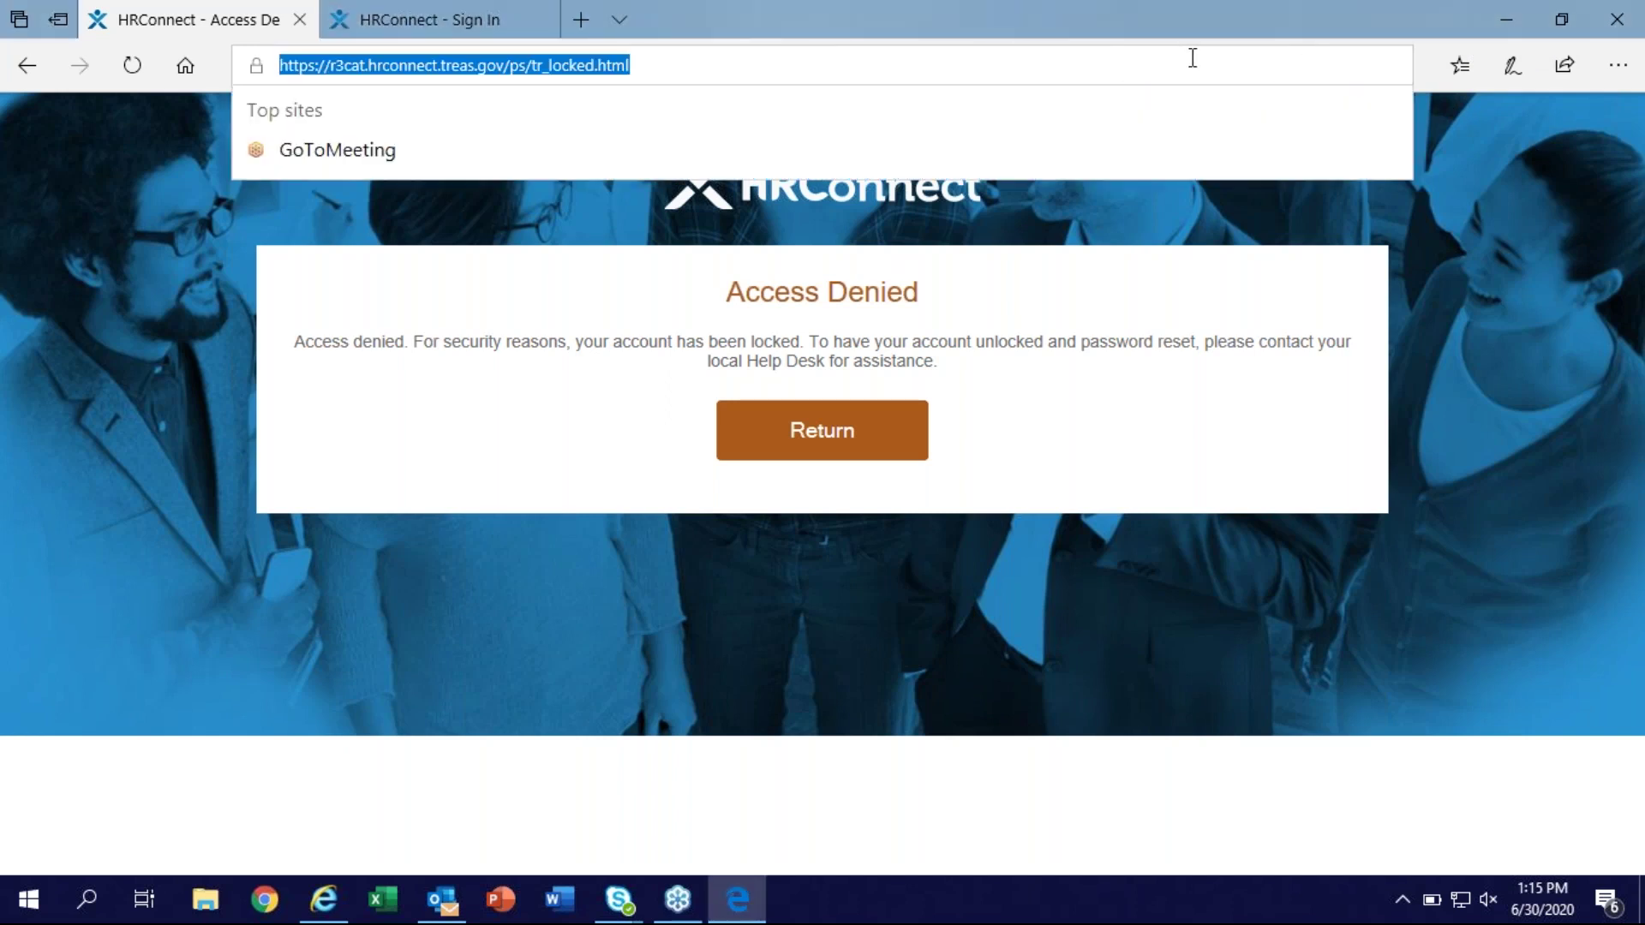
click(1618, 65)
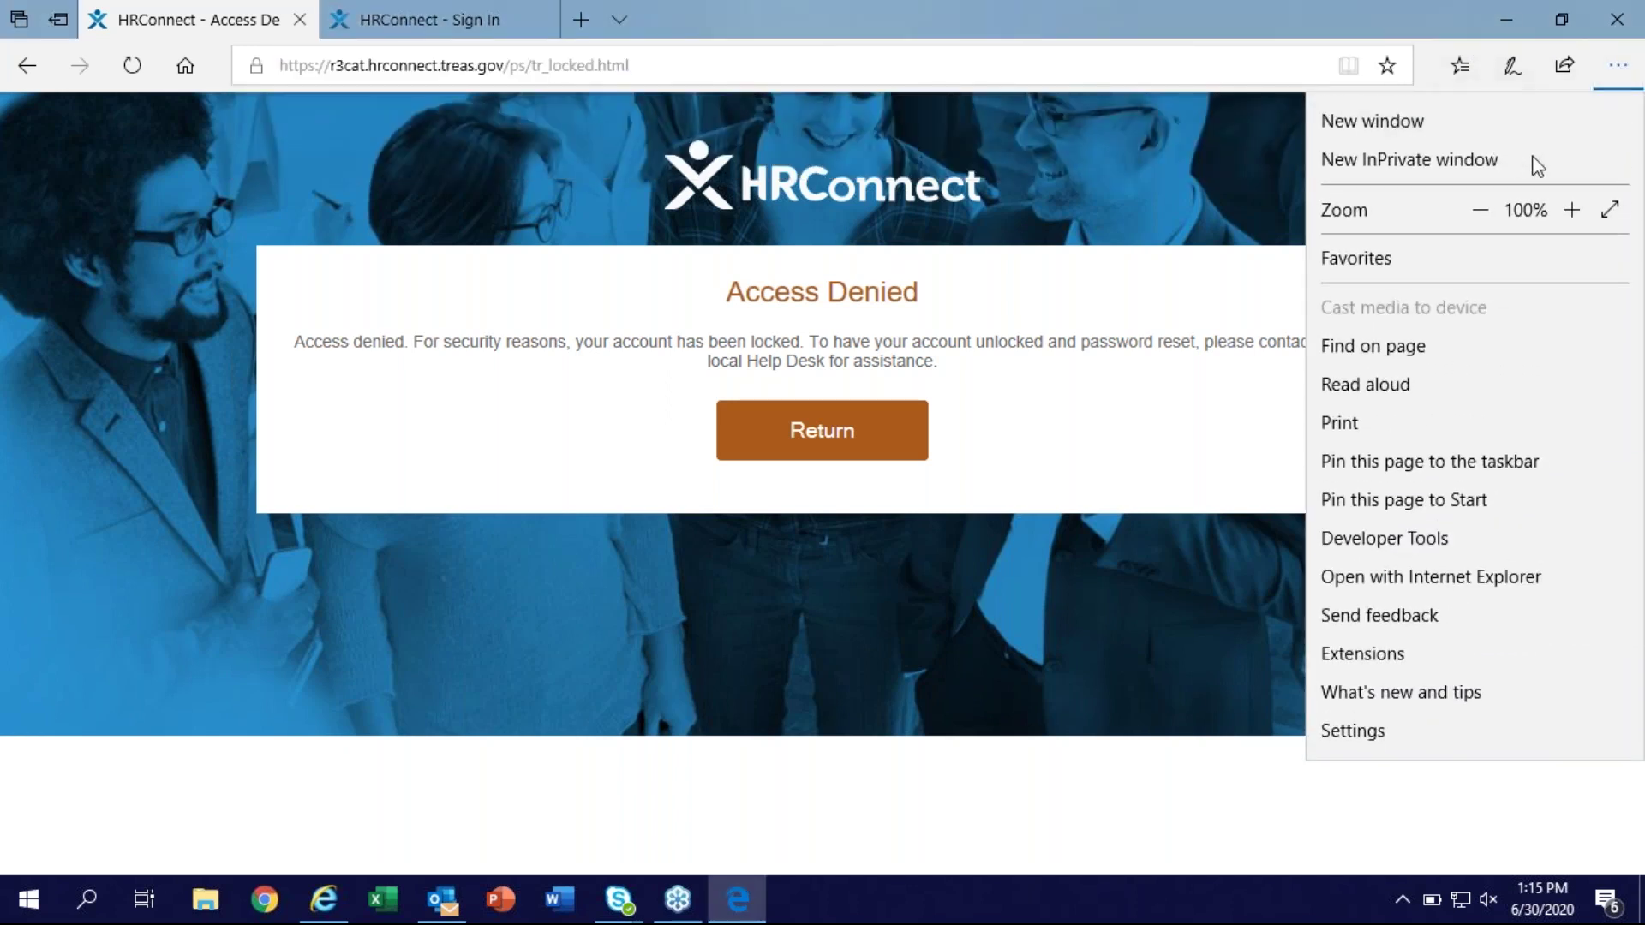
click(1309, 192)
click(1618, 67)
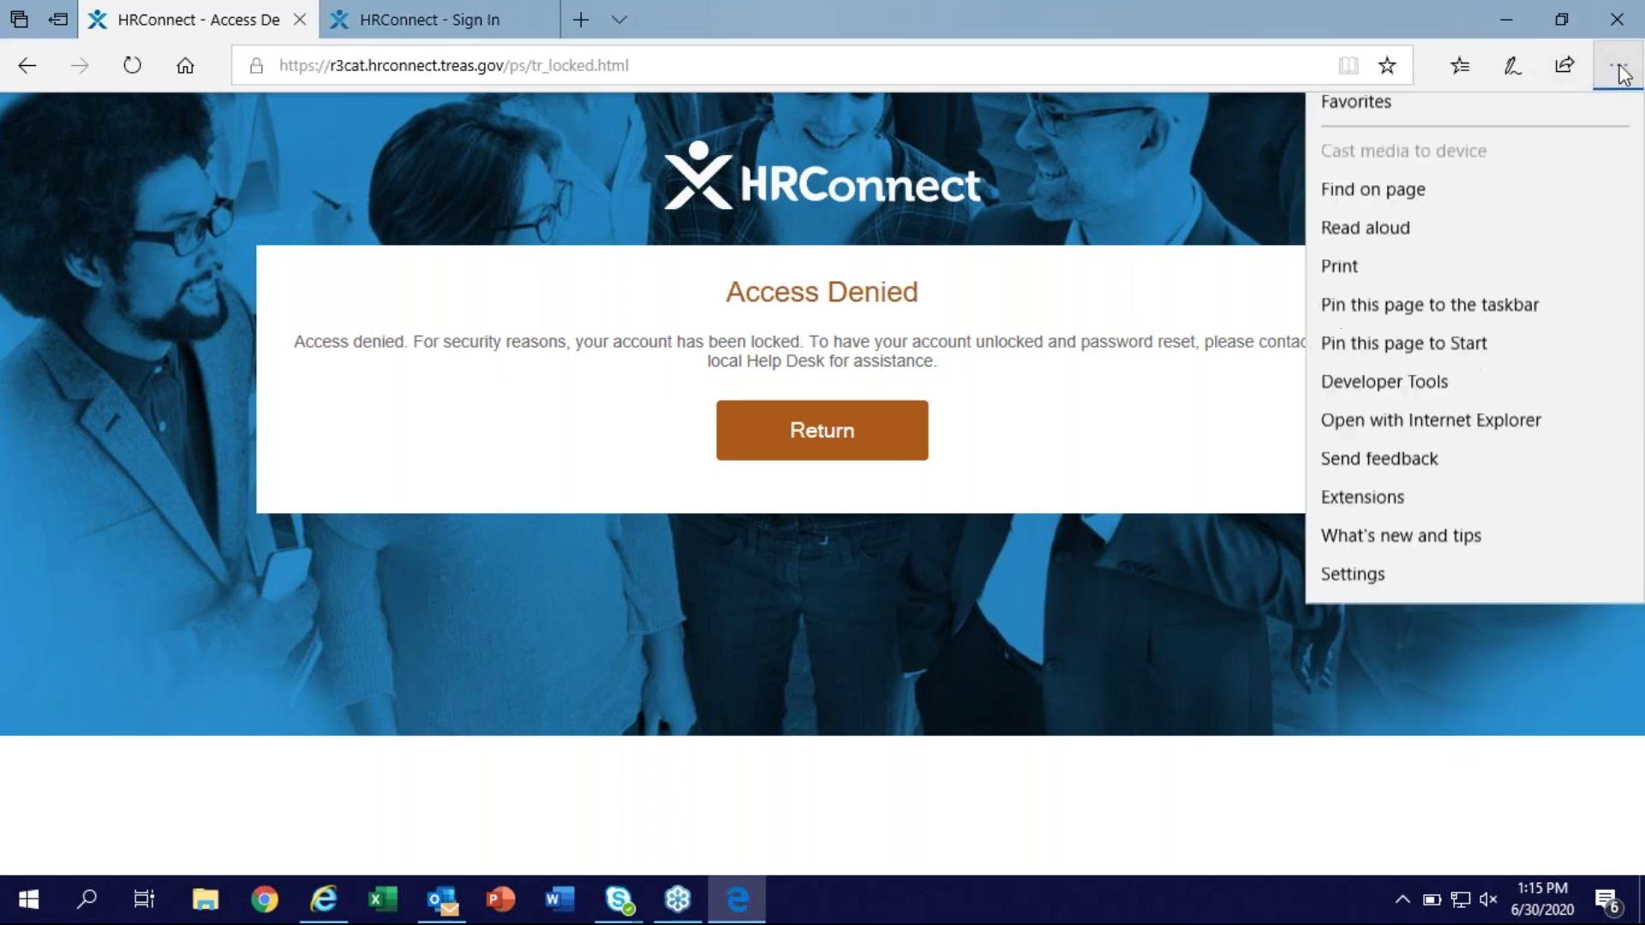
click(1181, 190)
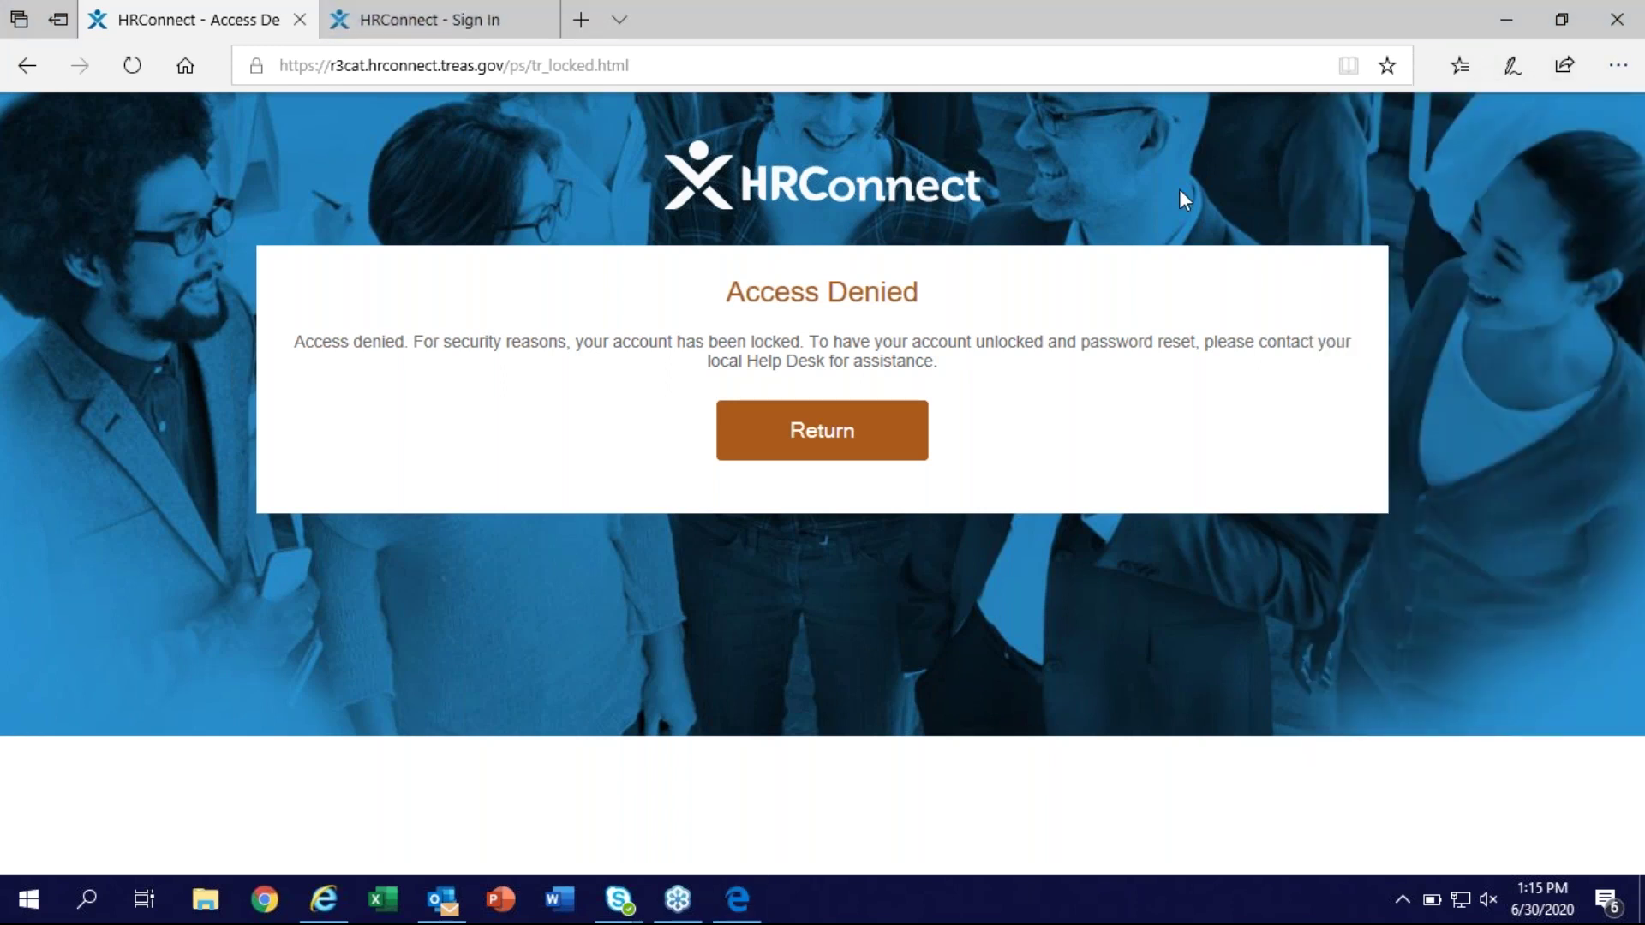
click(1460, 65)
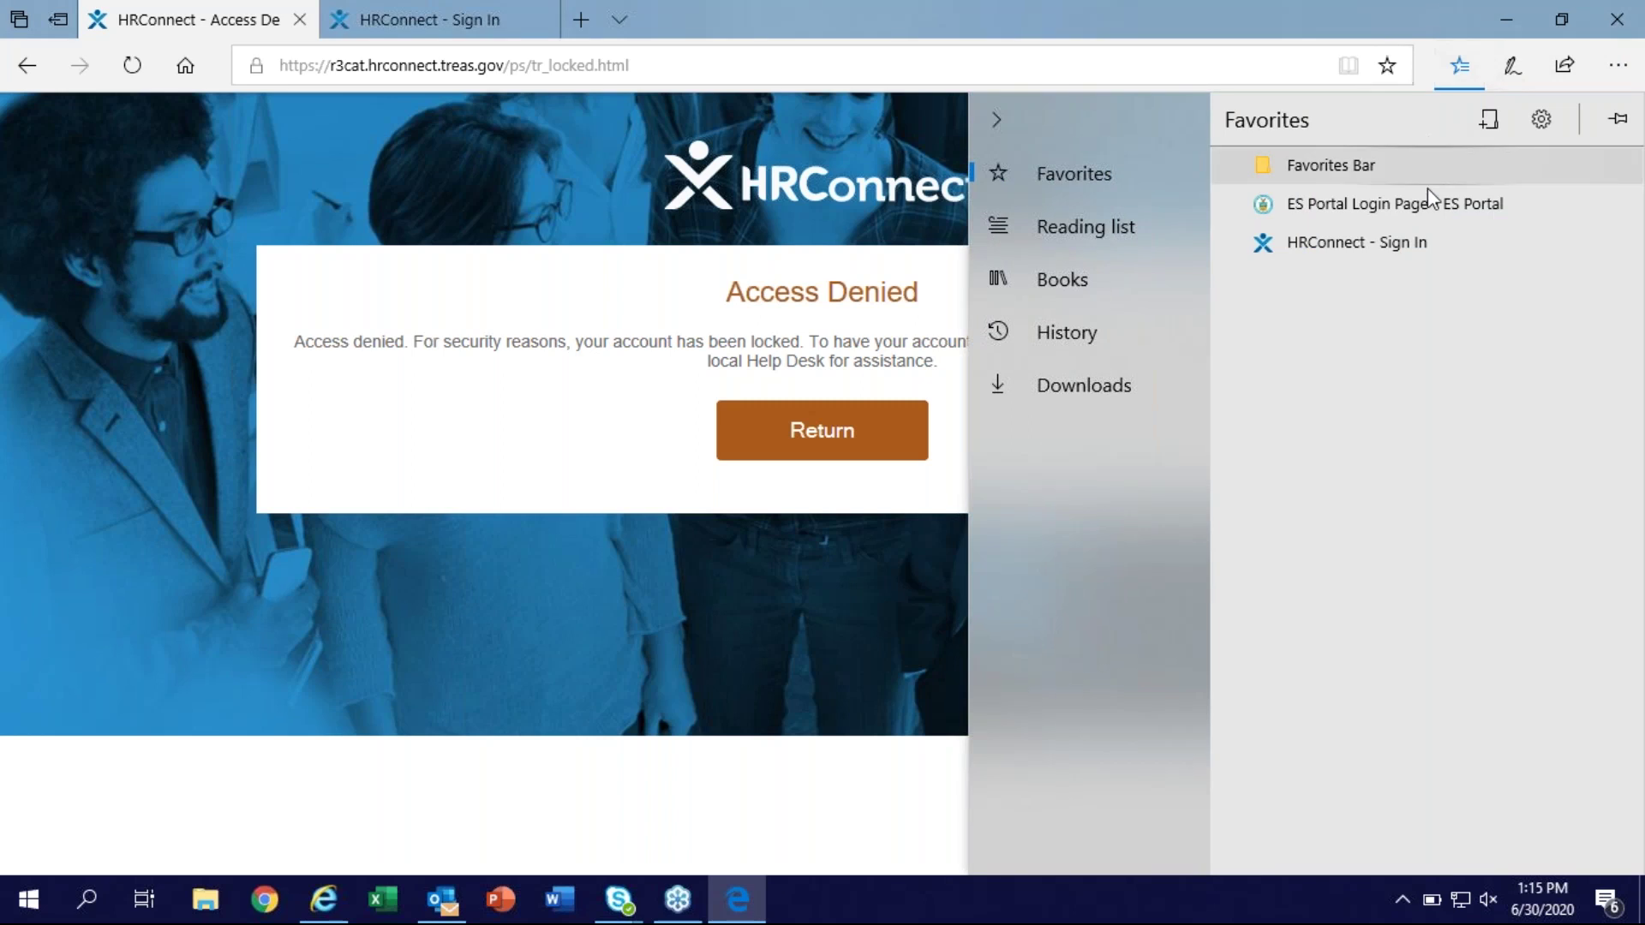
click(1436, 240)
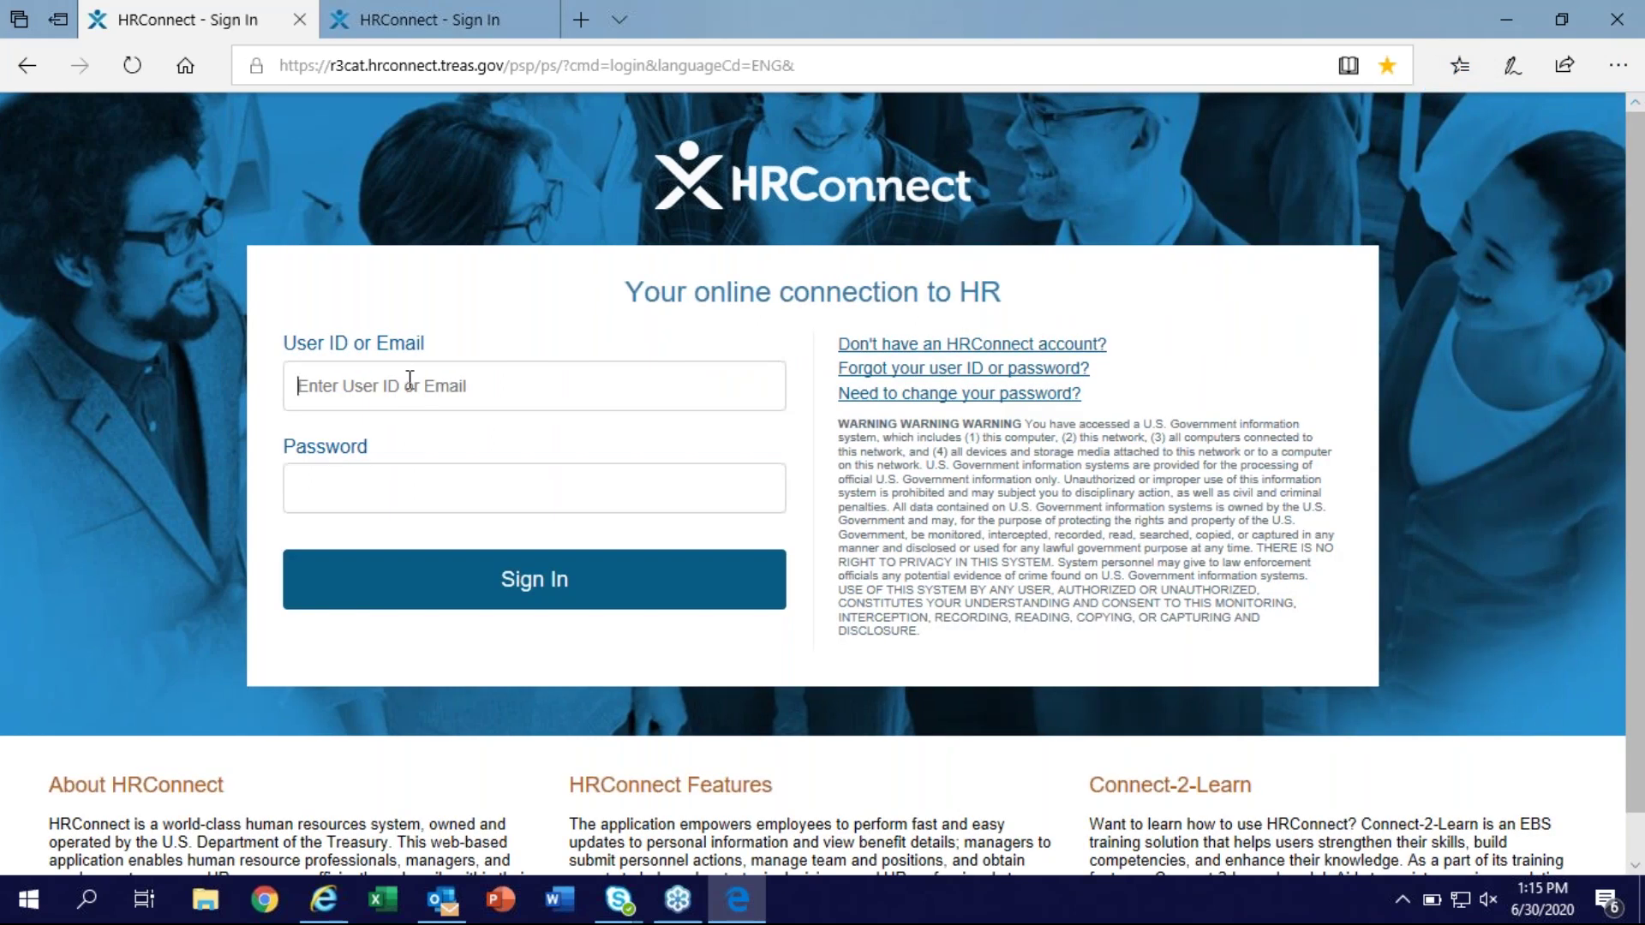
Sign in with the other employee's user ID and password
text(699874)
key(Tab)
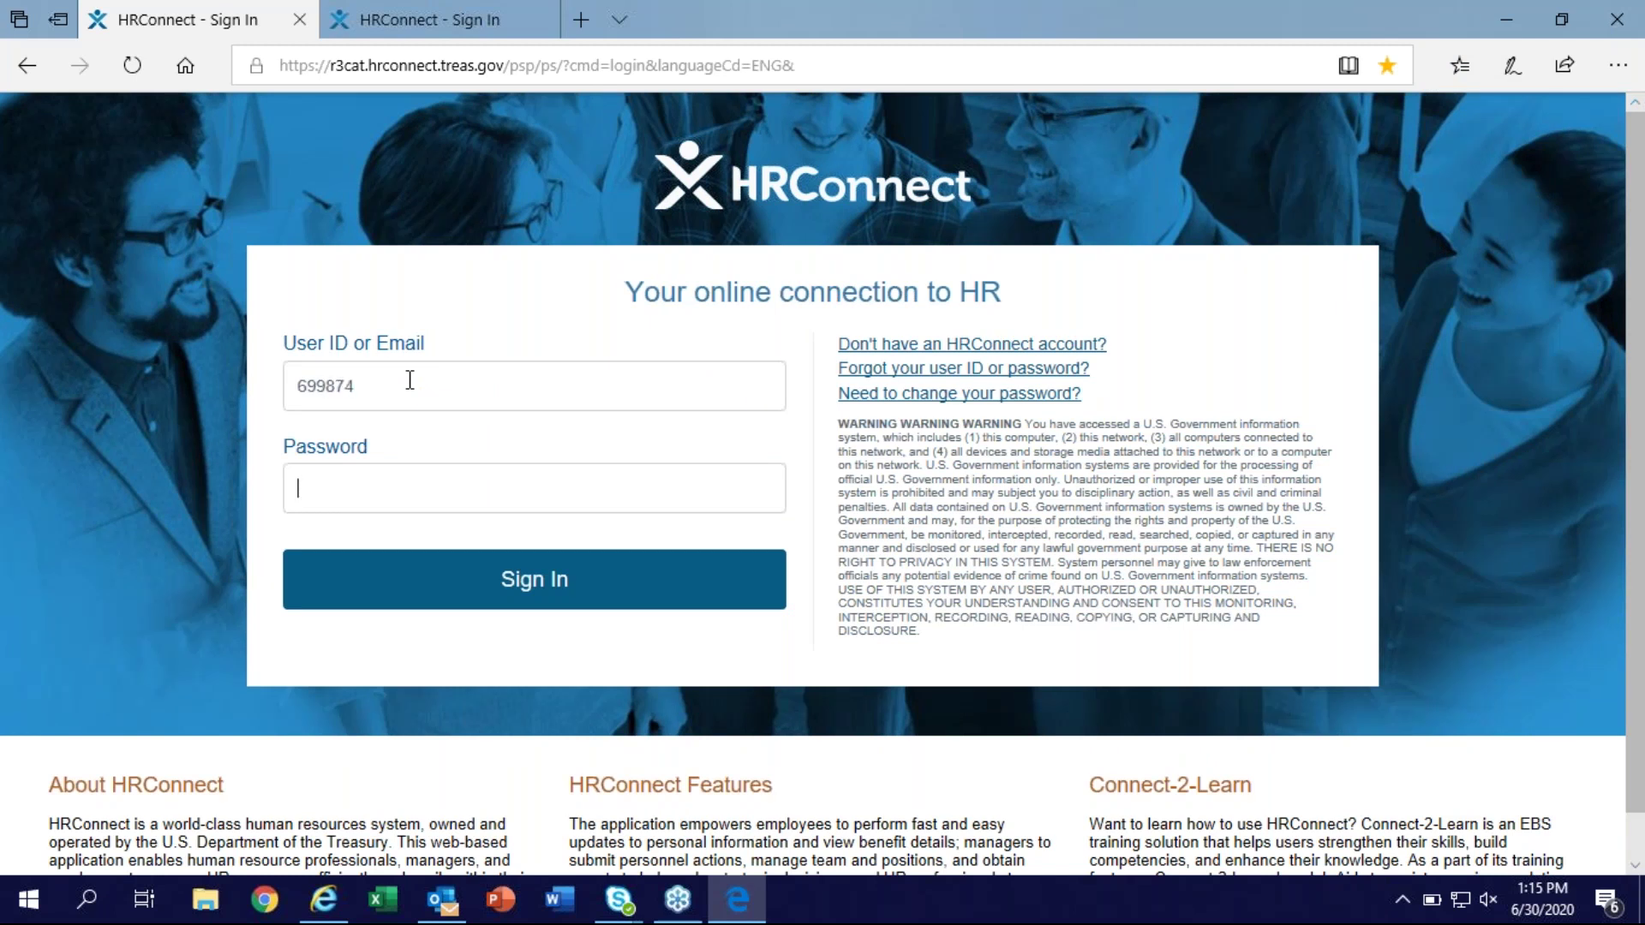
text(************)
key(Return)
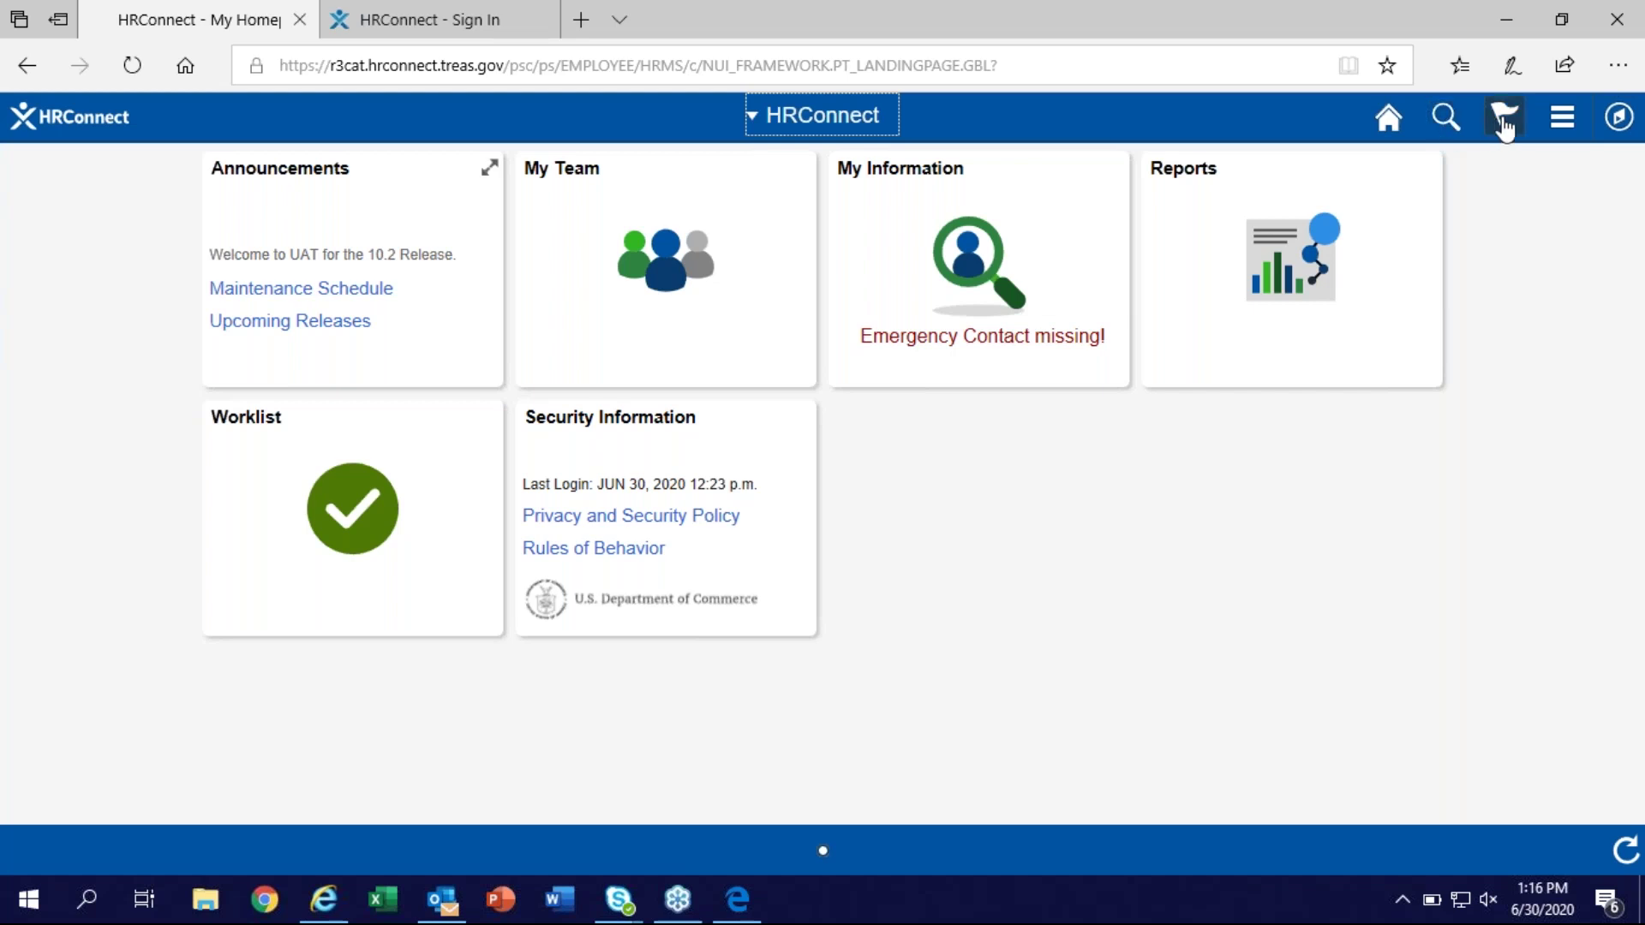
click(1563, 120)
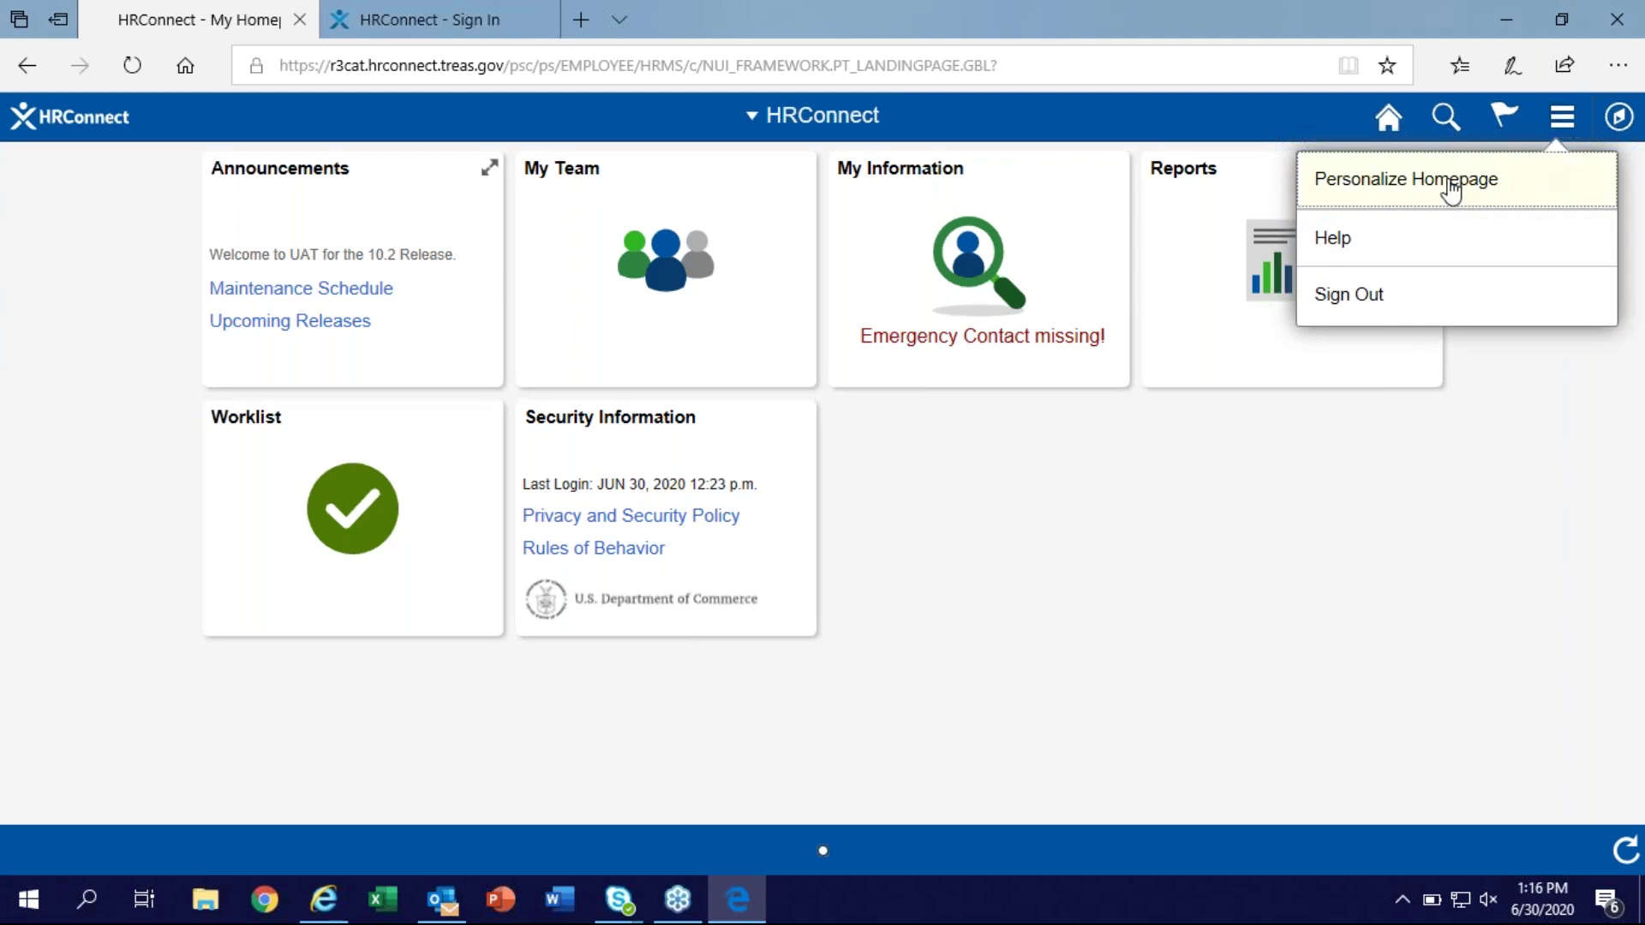
click(1564, 115)
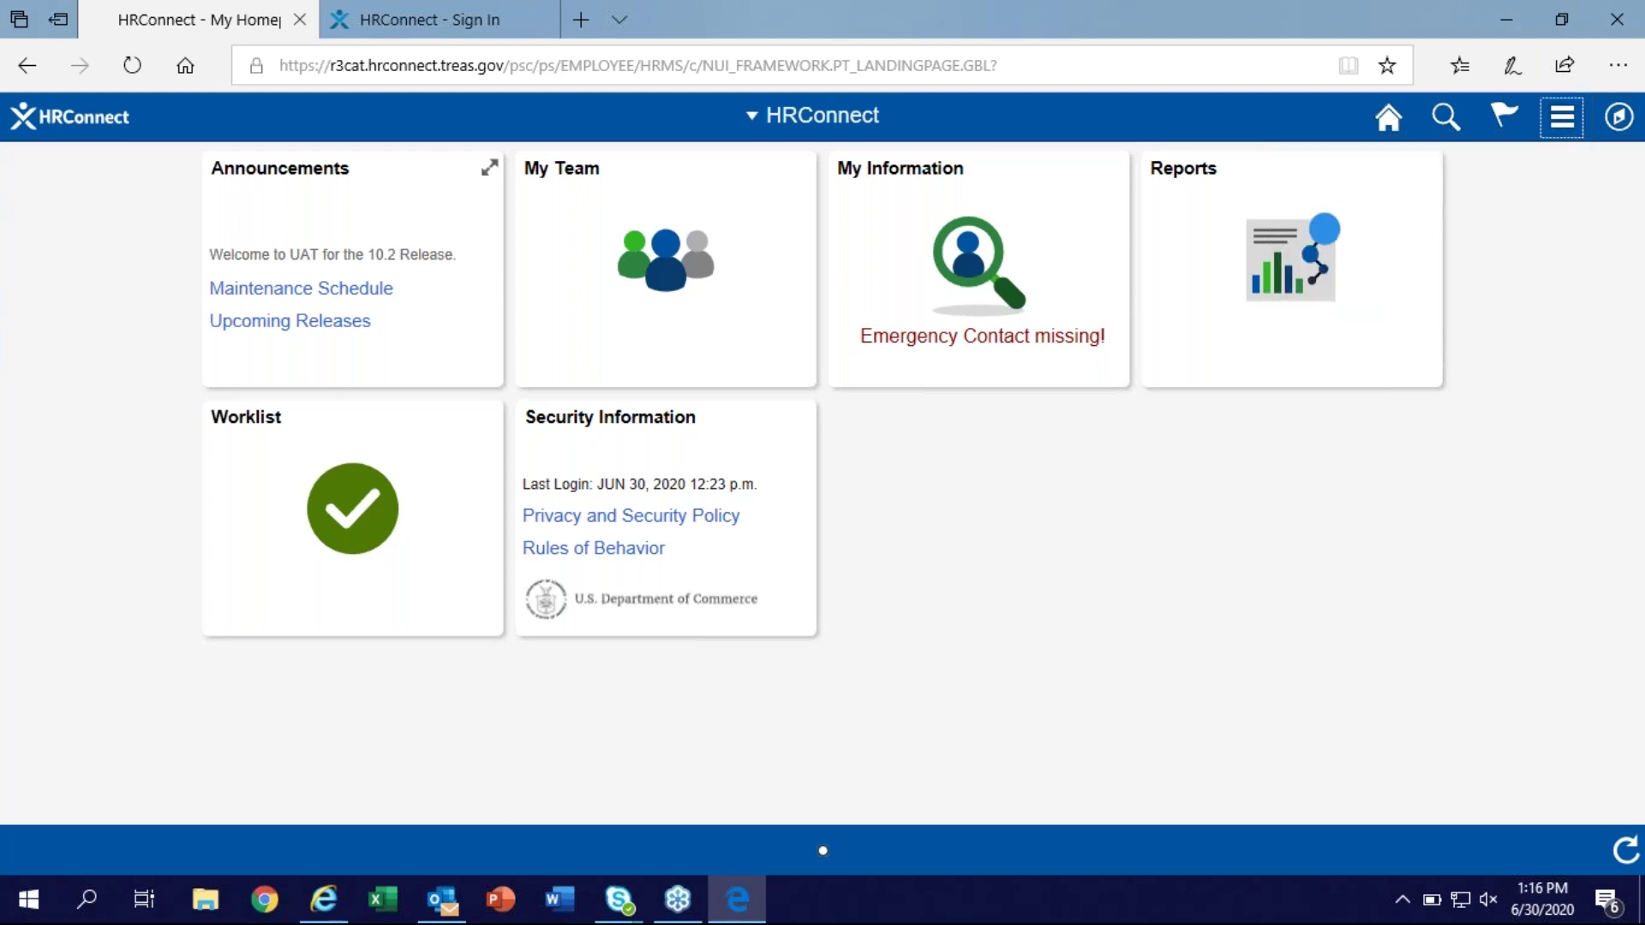
click(1622, 124)
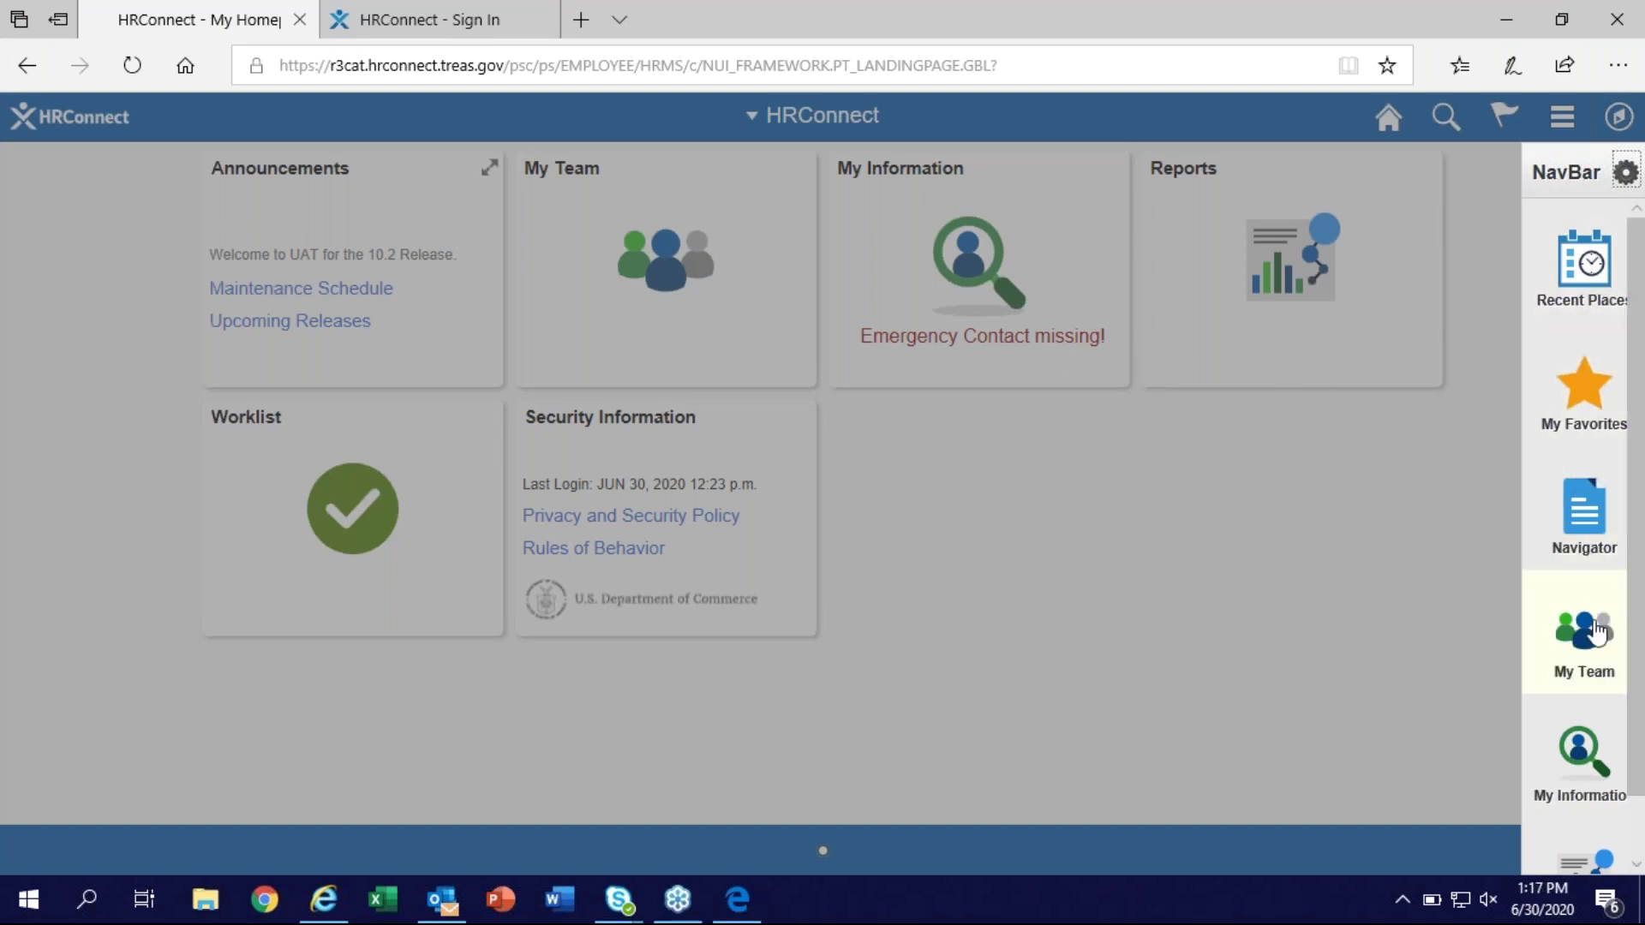
scroll(1595, 632, down, 1)
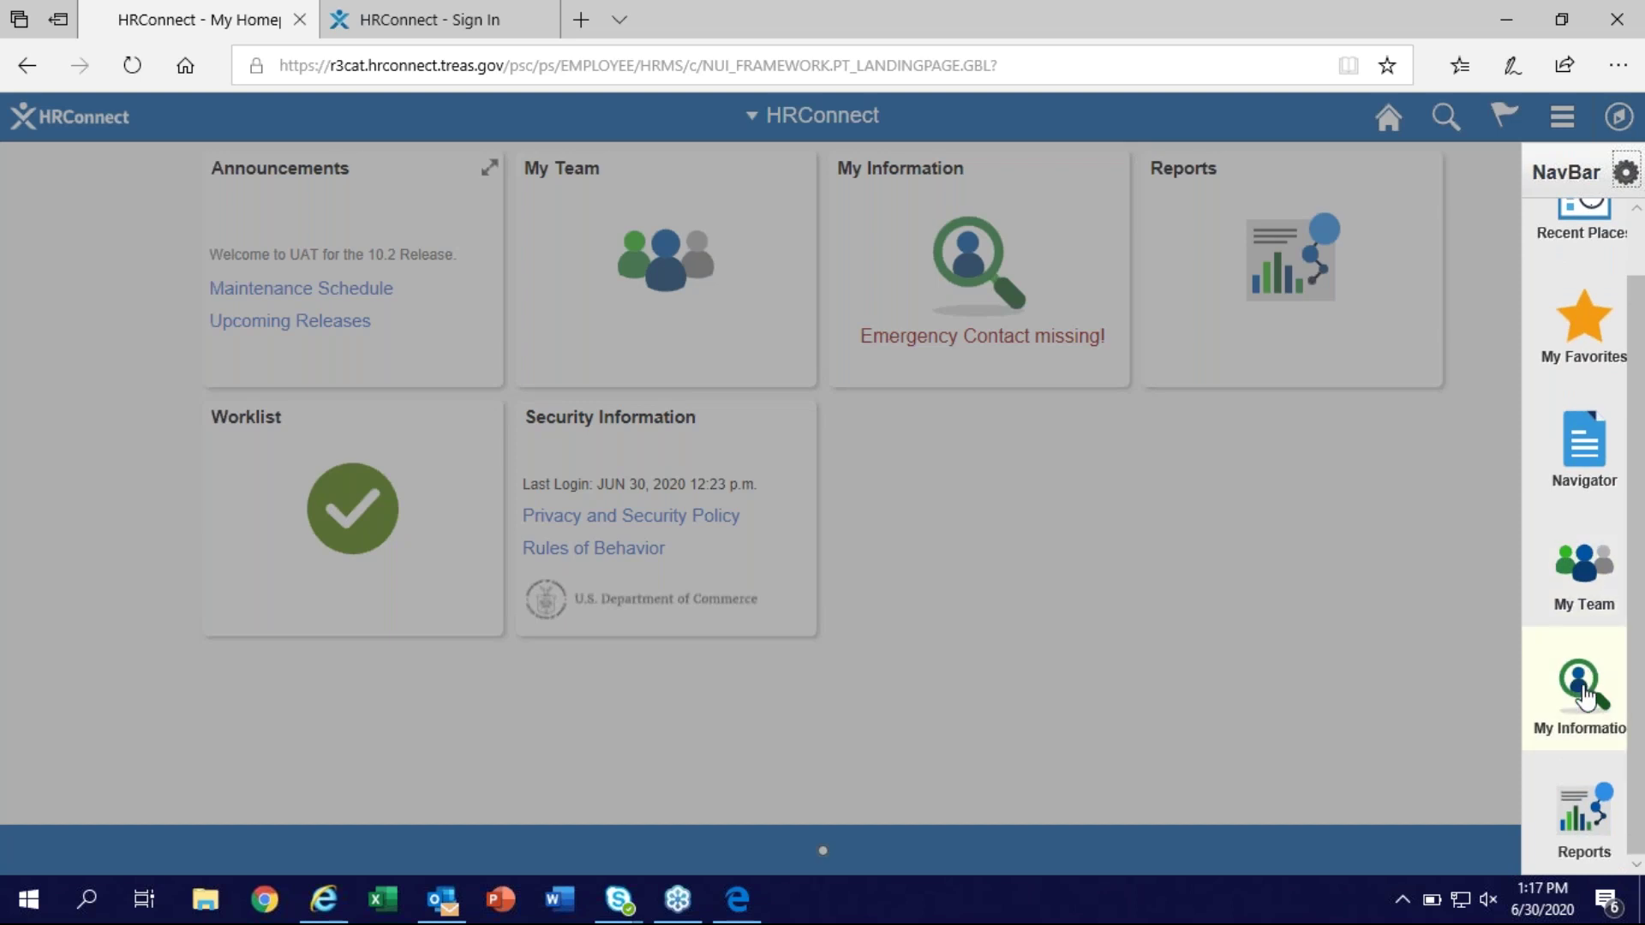
click(1438, 597)
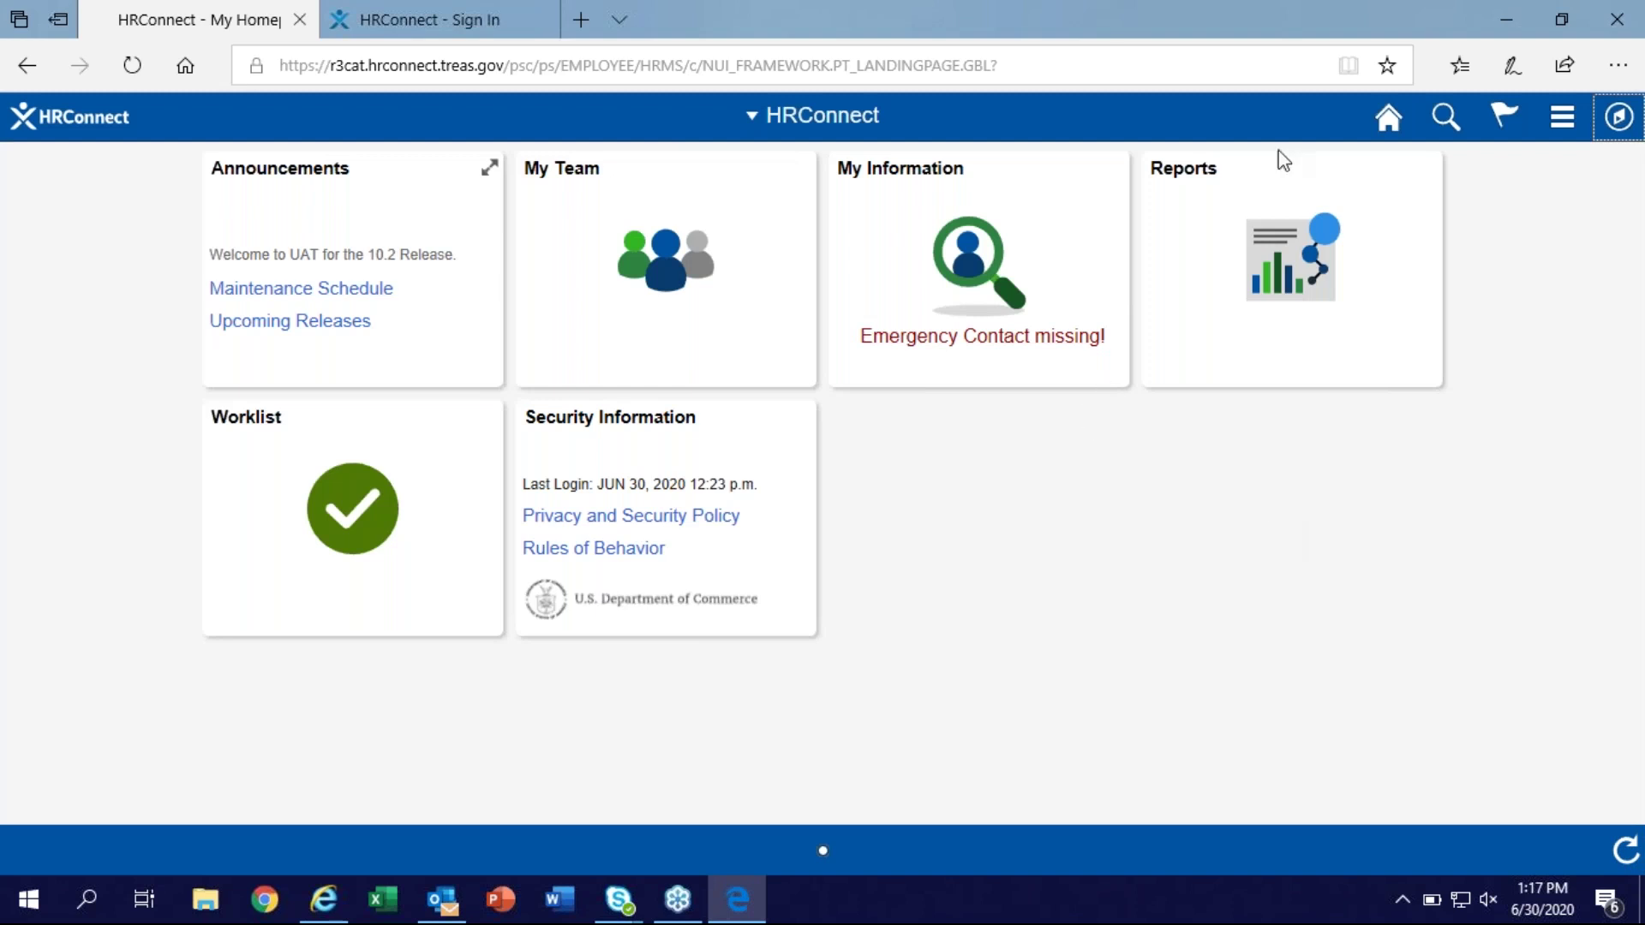
On the second sign-in tab, sign in as the HR user with the pre-filled credentials
click(390, 25)
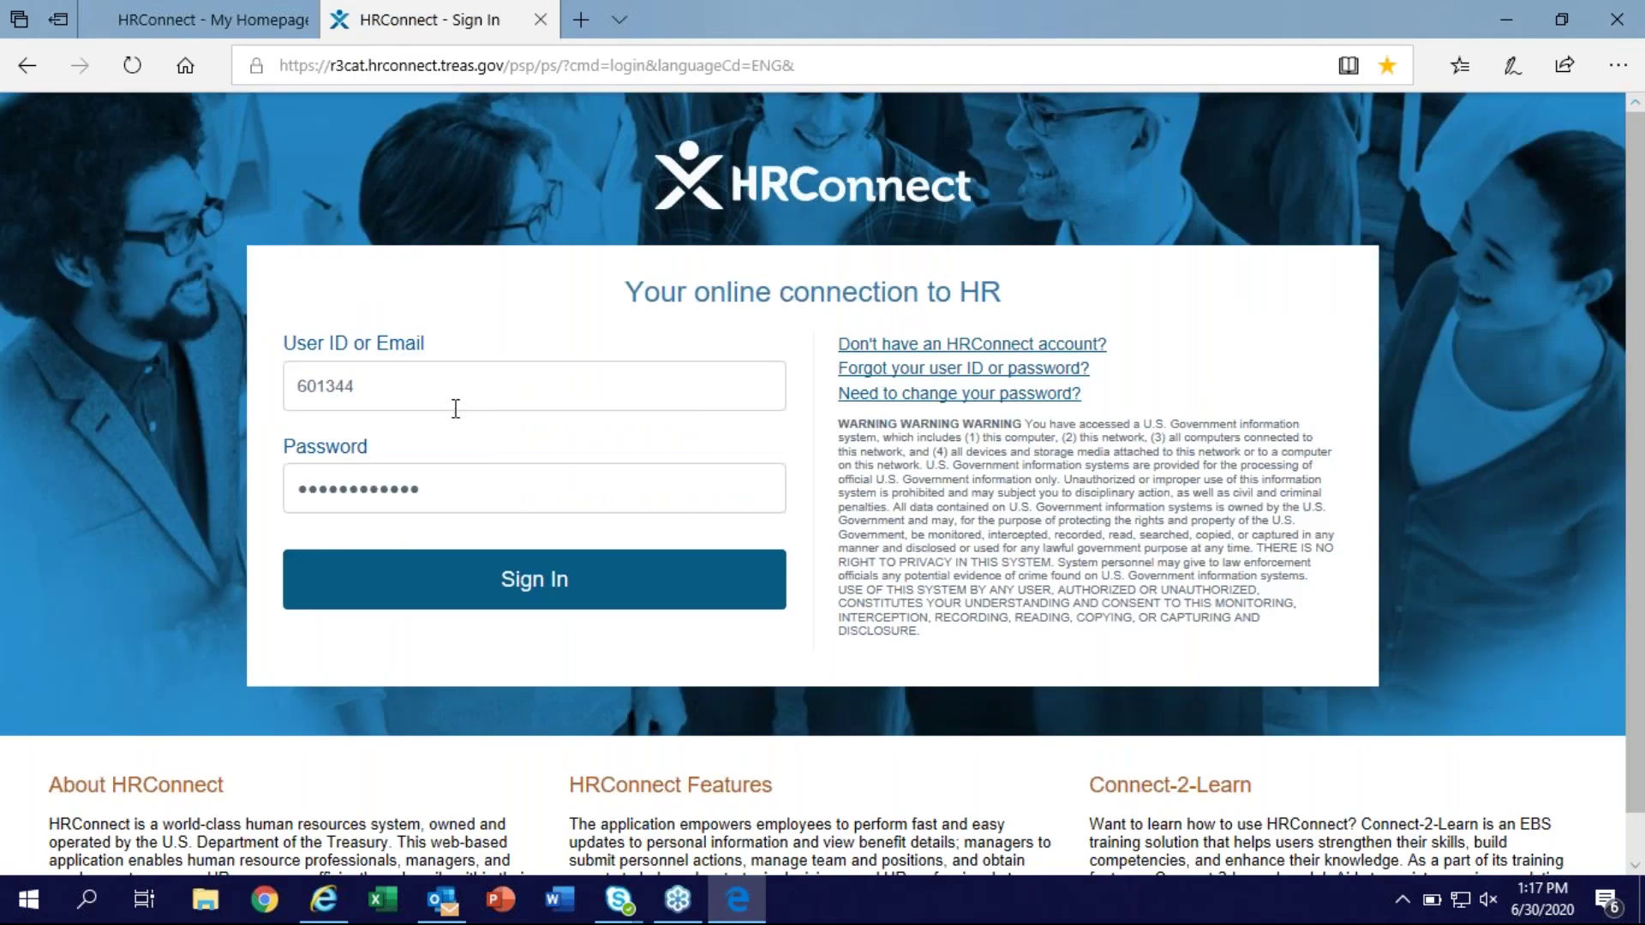
click(492, 582)
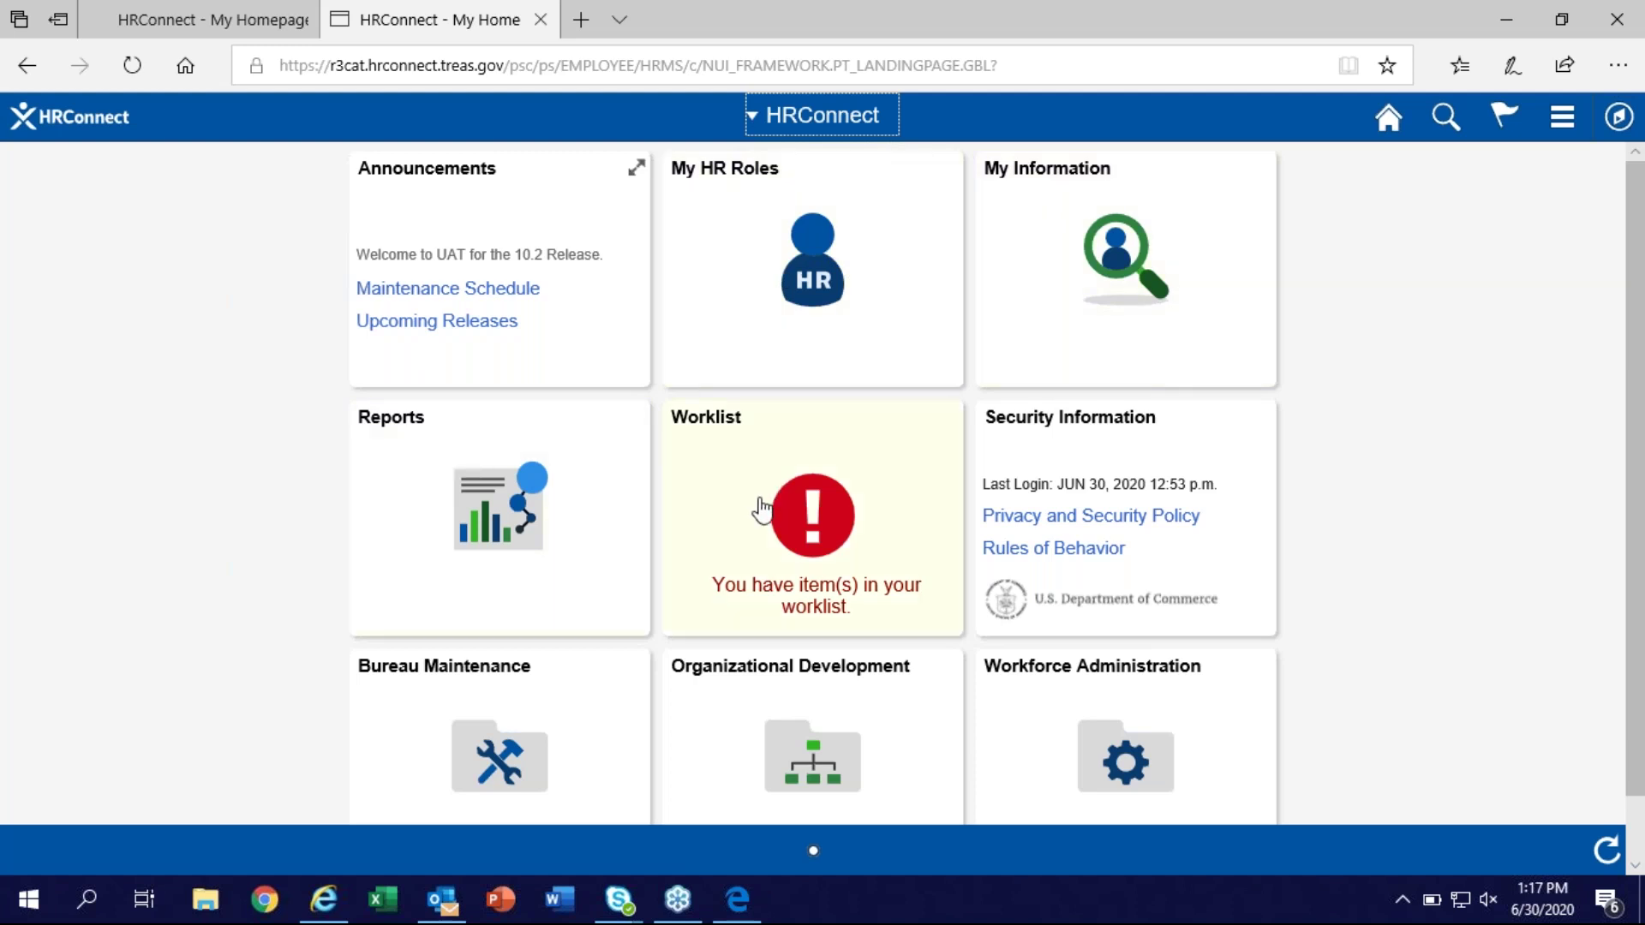
scroll(644, 569, down, 1)
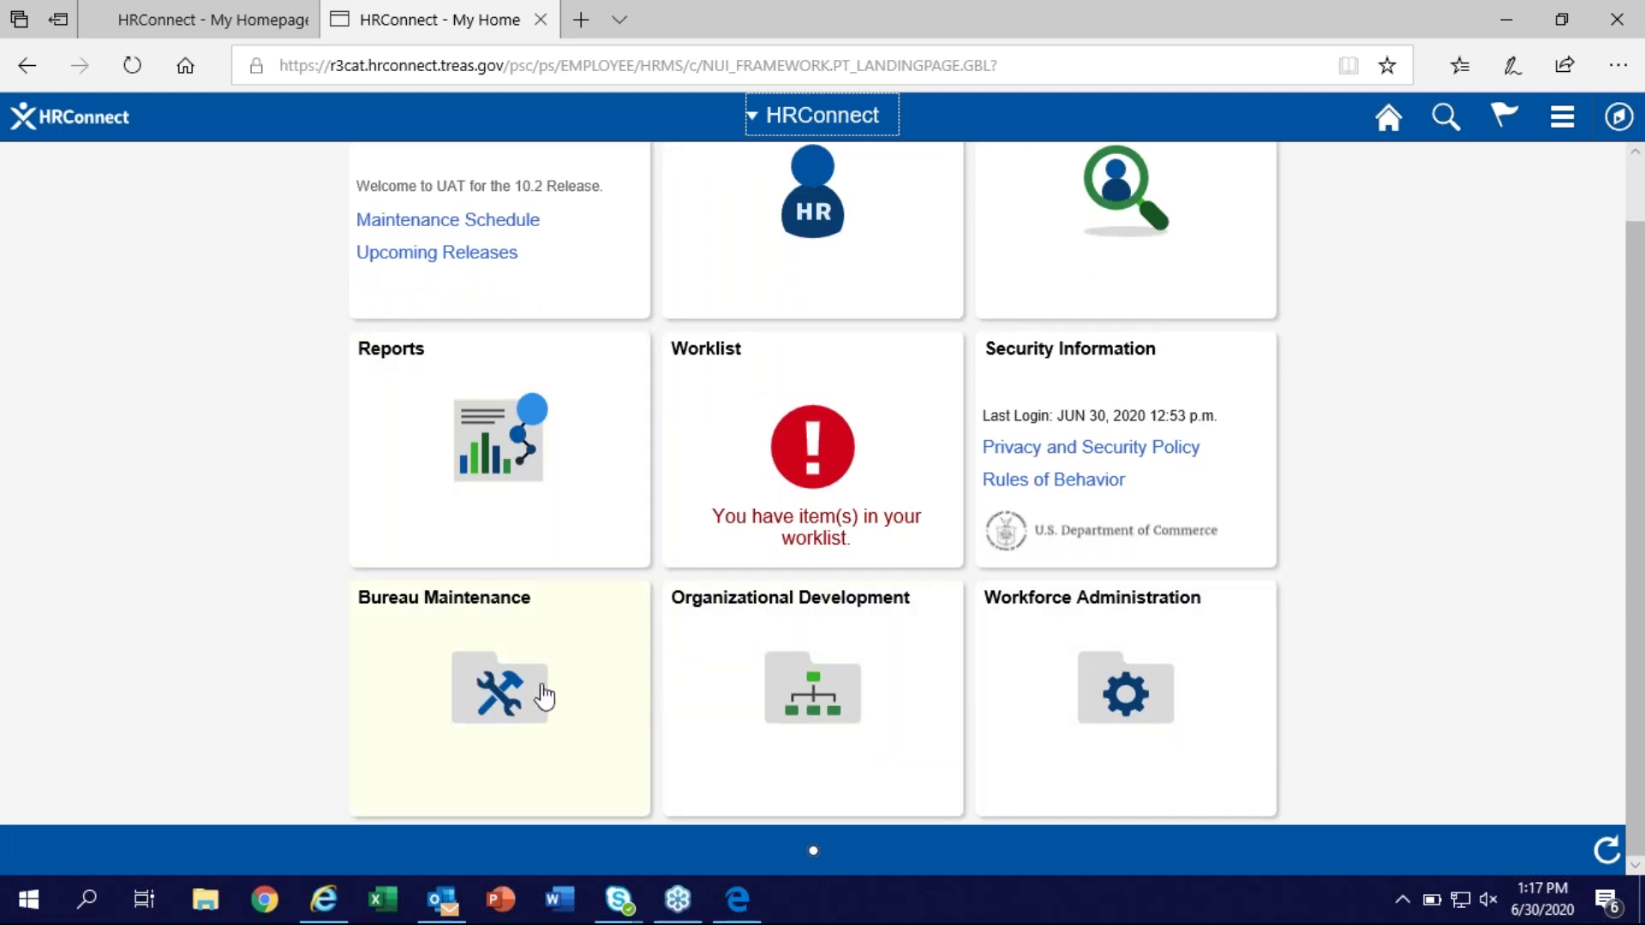
scroll(510, 700, up, 1)
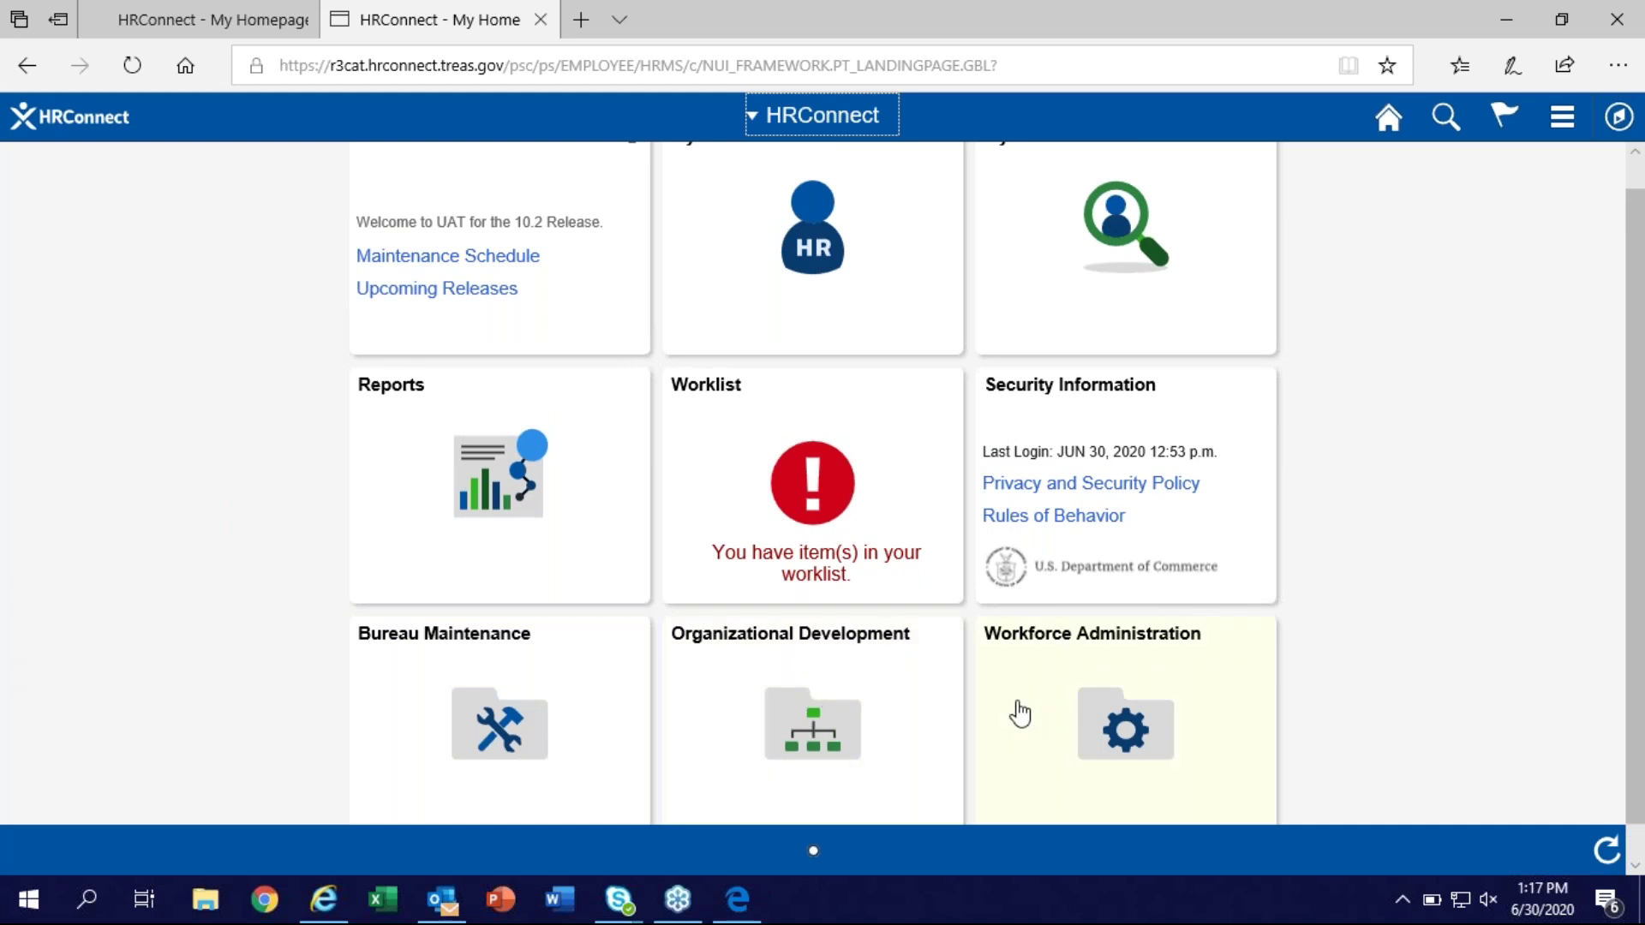
scroll(1019, 712, down, 1)
scroll(1019, 713, up, 2)
click(1072, 751)
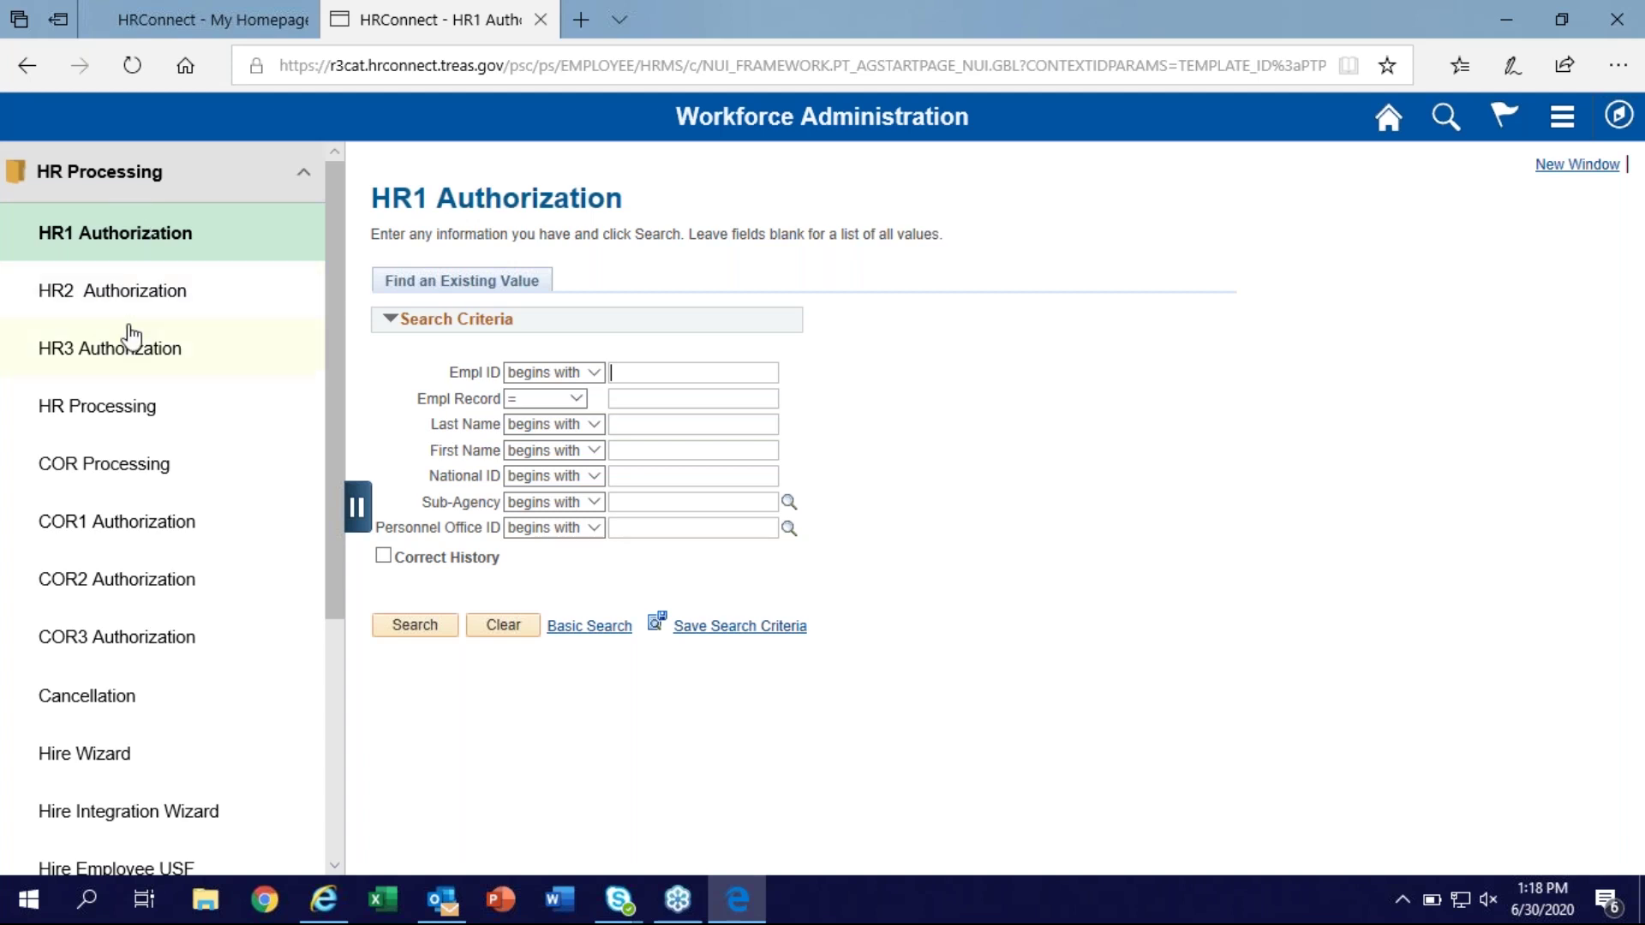
scroll(141, 527, down, 1)
scroll(144, 530, down, 3)
scroll(146, 525, up, 5)
click(102, 299)
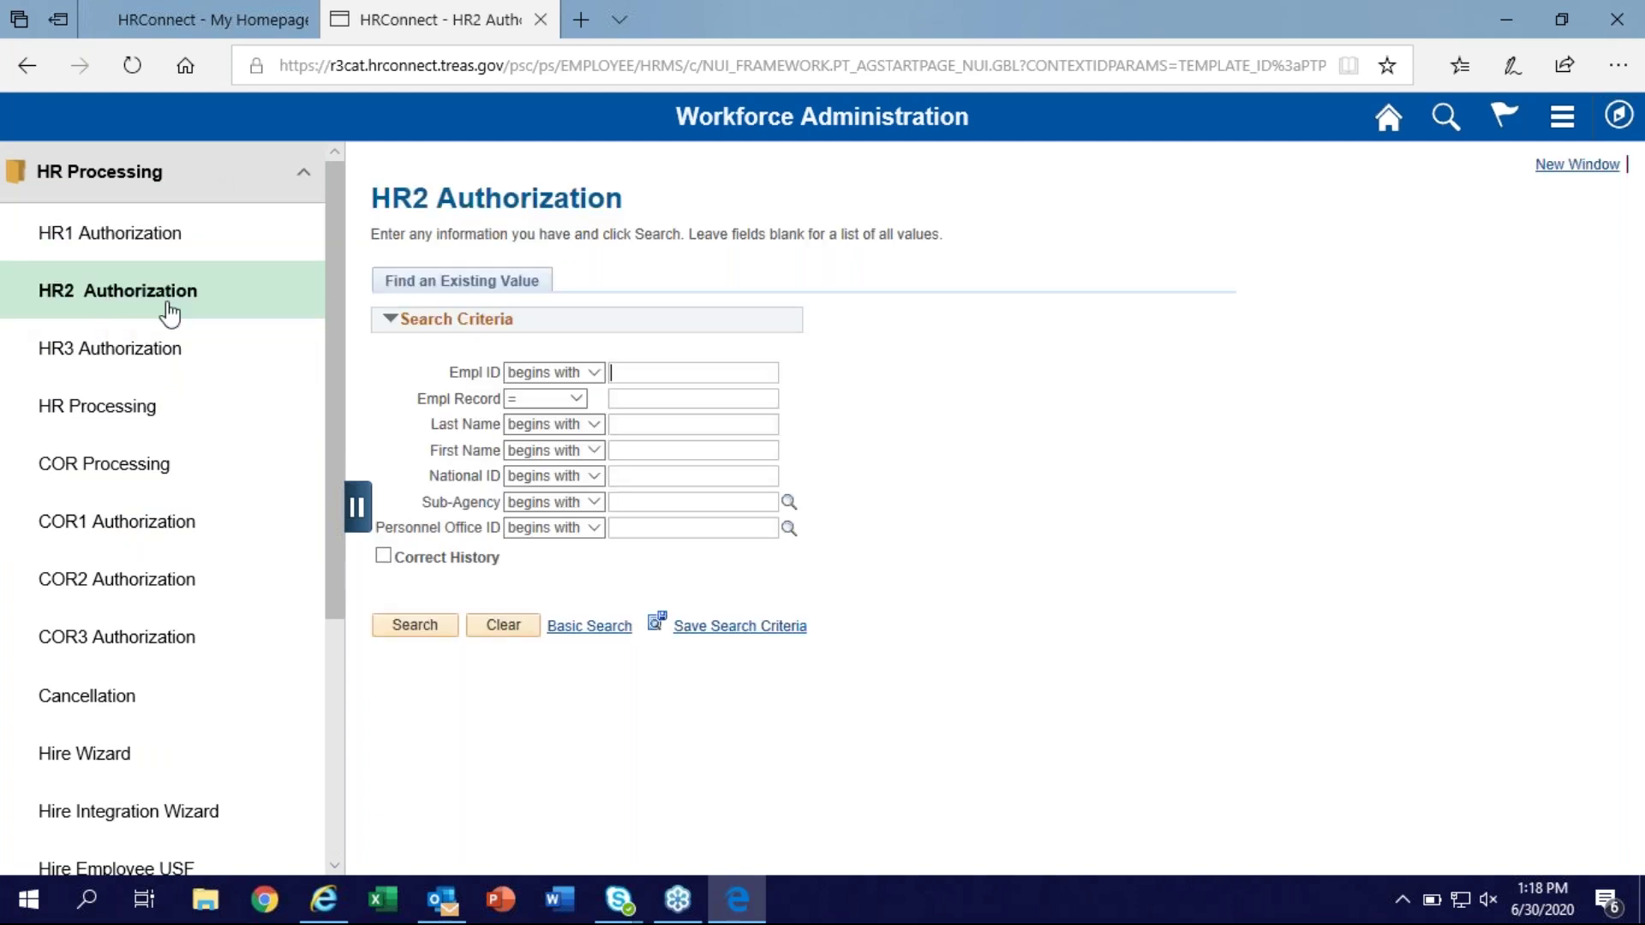
click(162, 360)
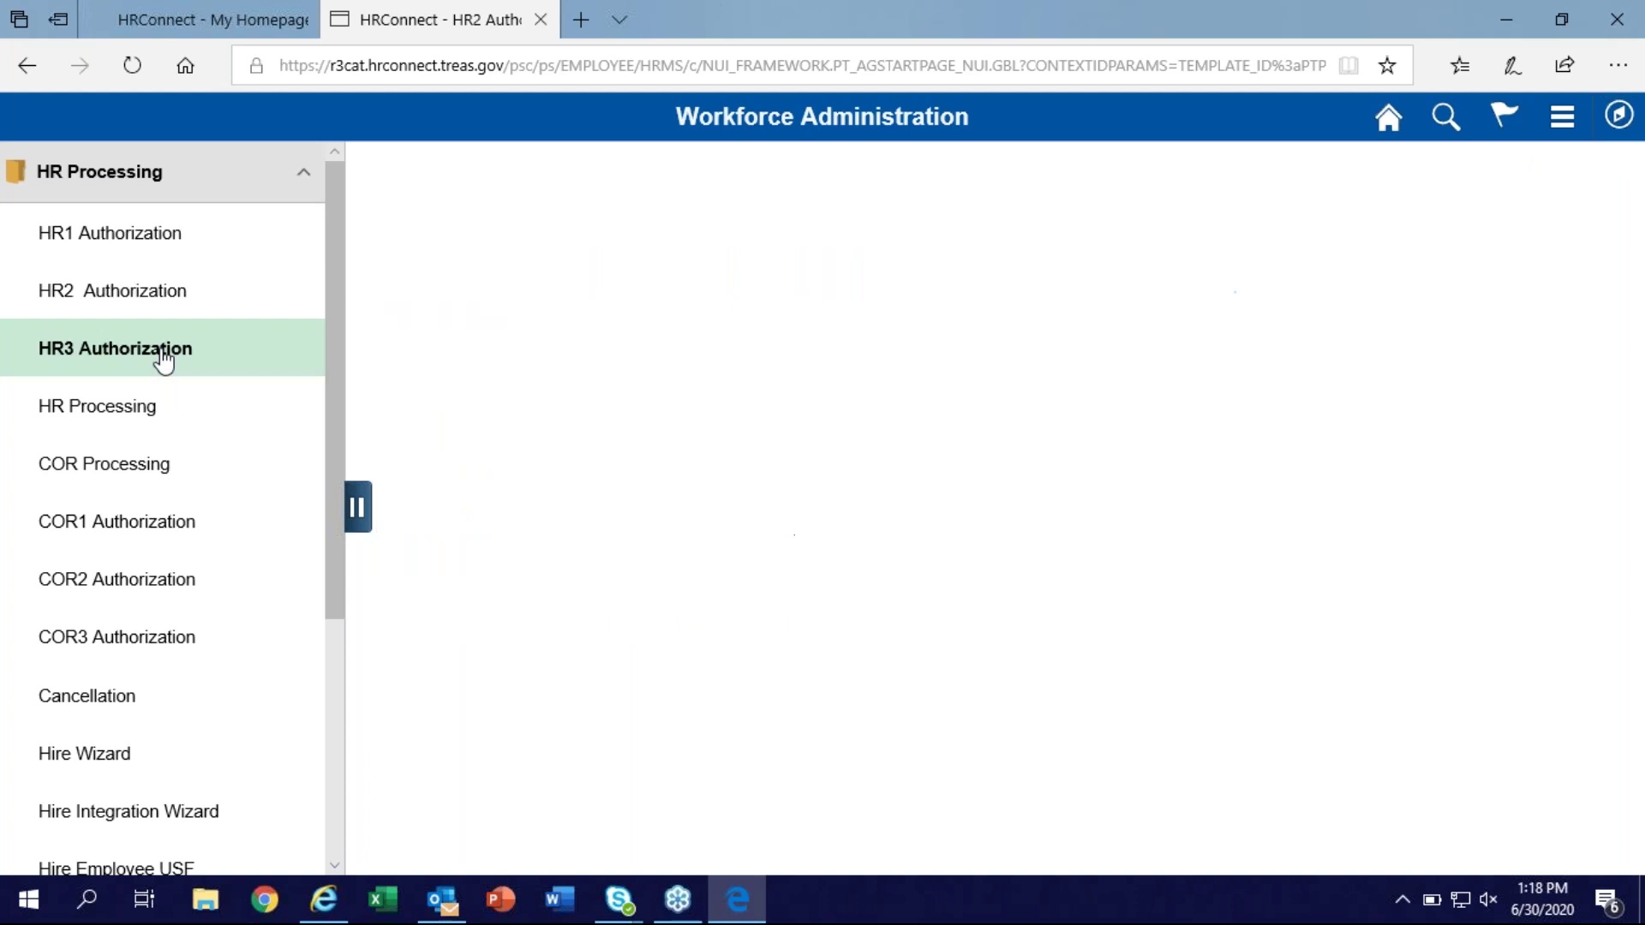
click(305, 182)
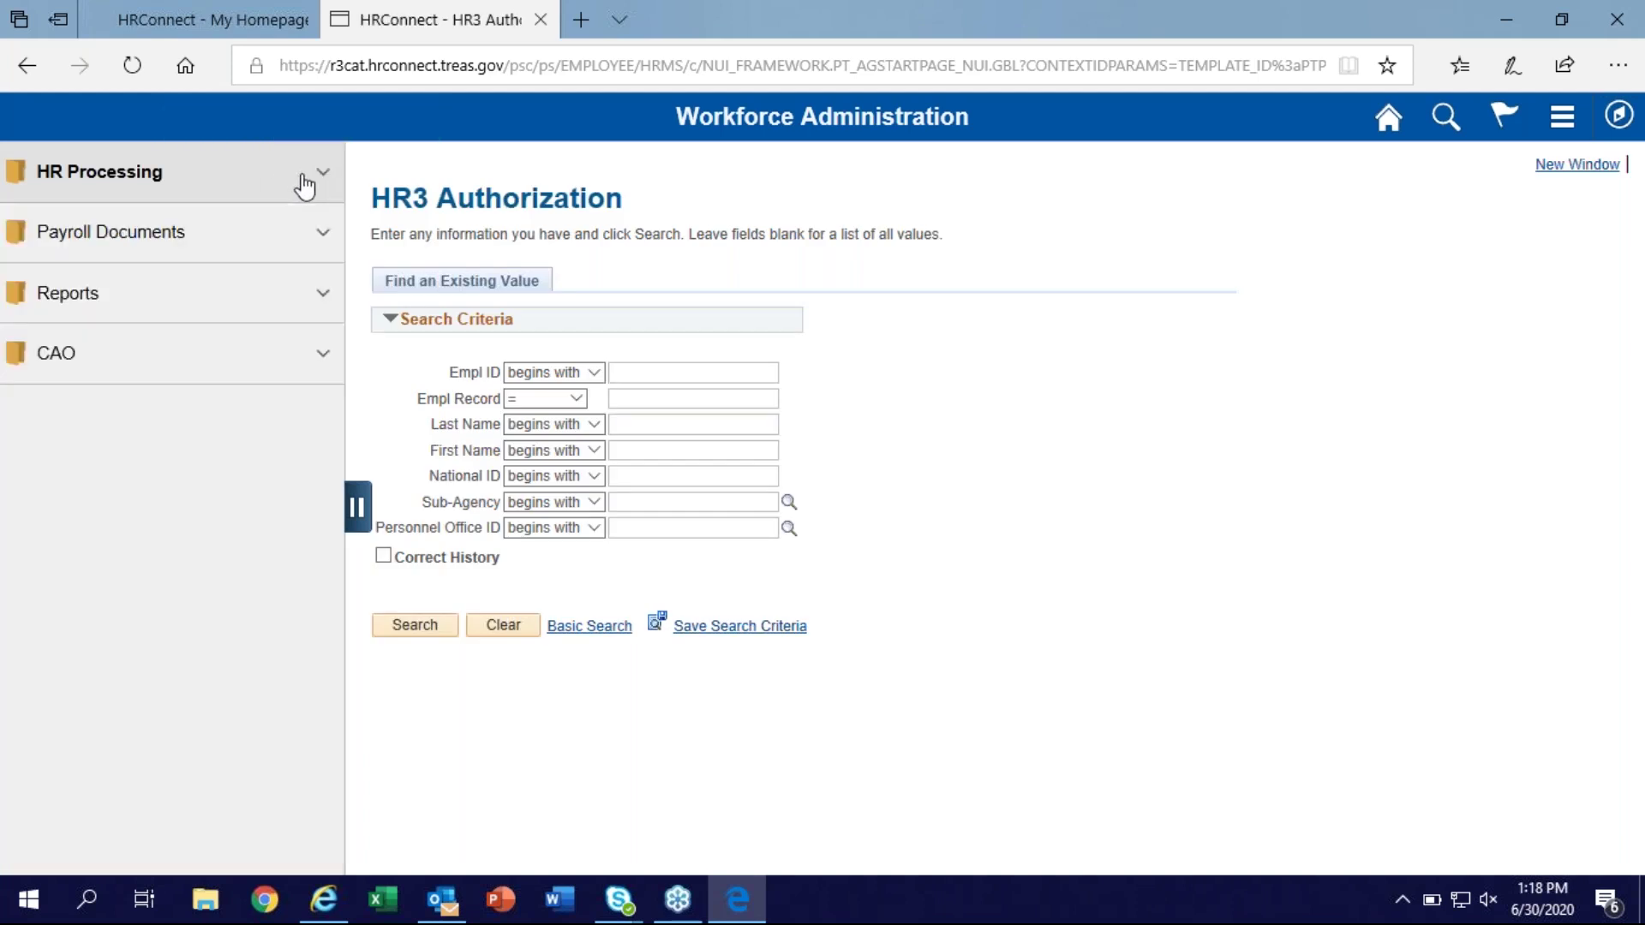
click(280, 238)
click(279, 238)
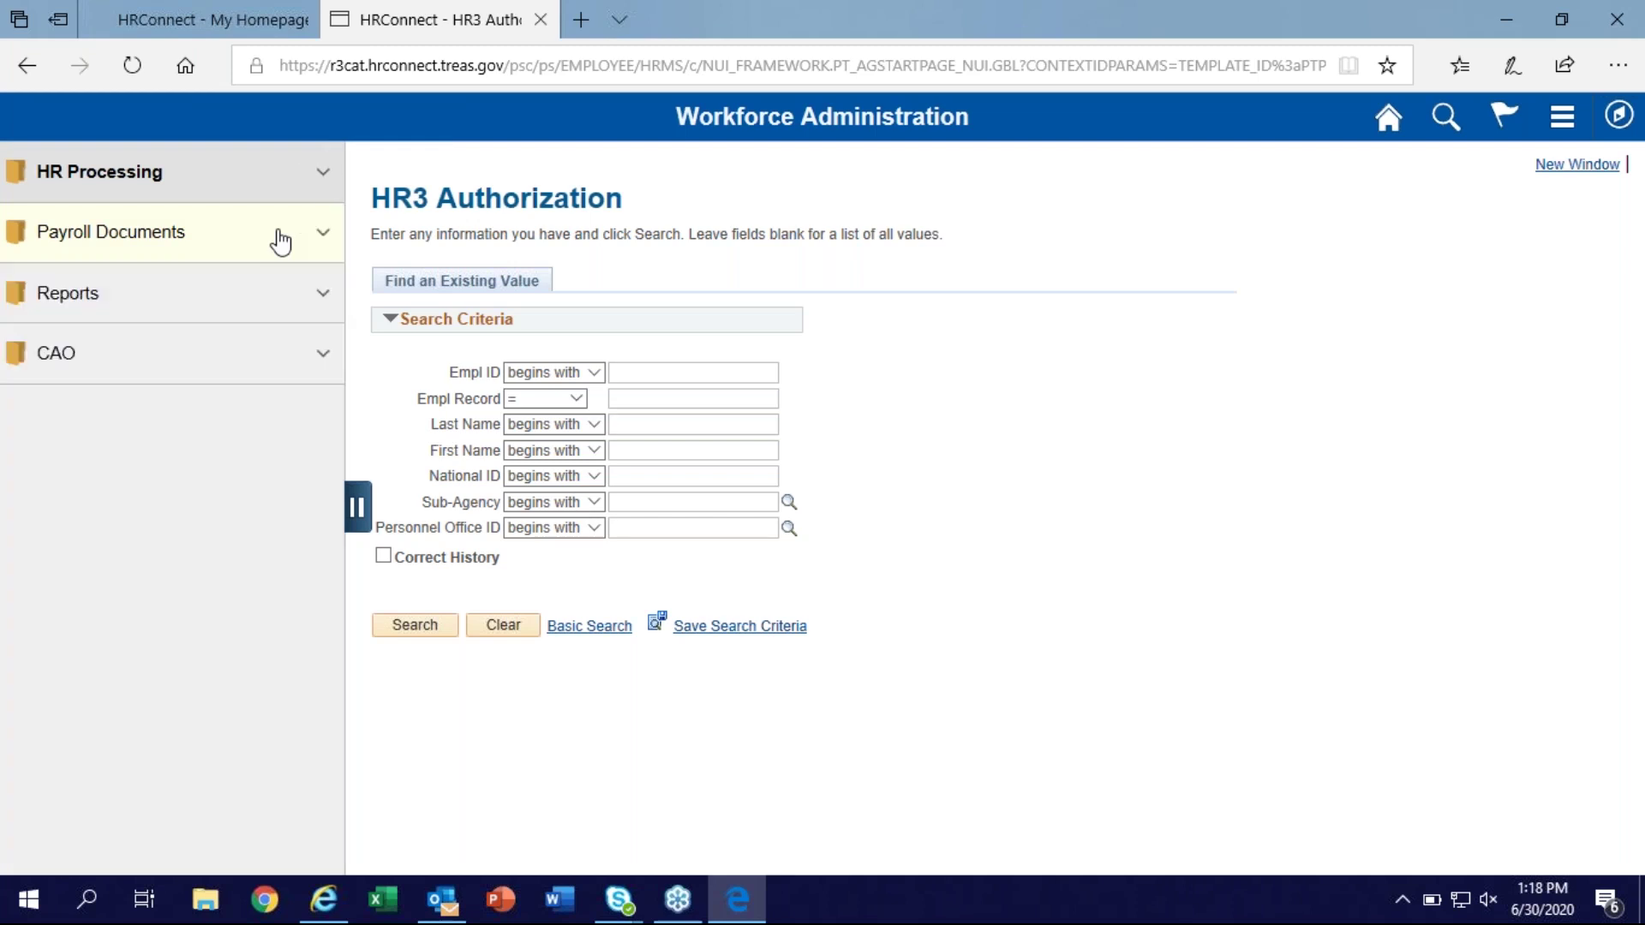
click(245, 293)
click(247, 295)
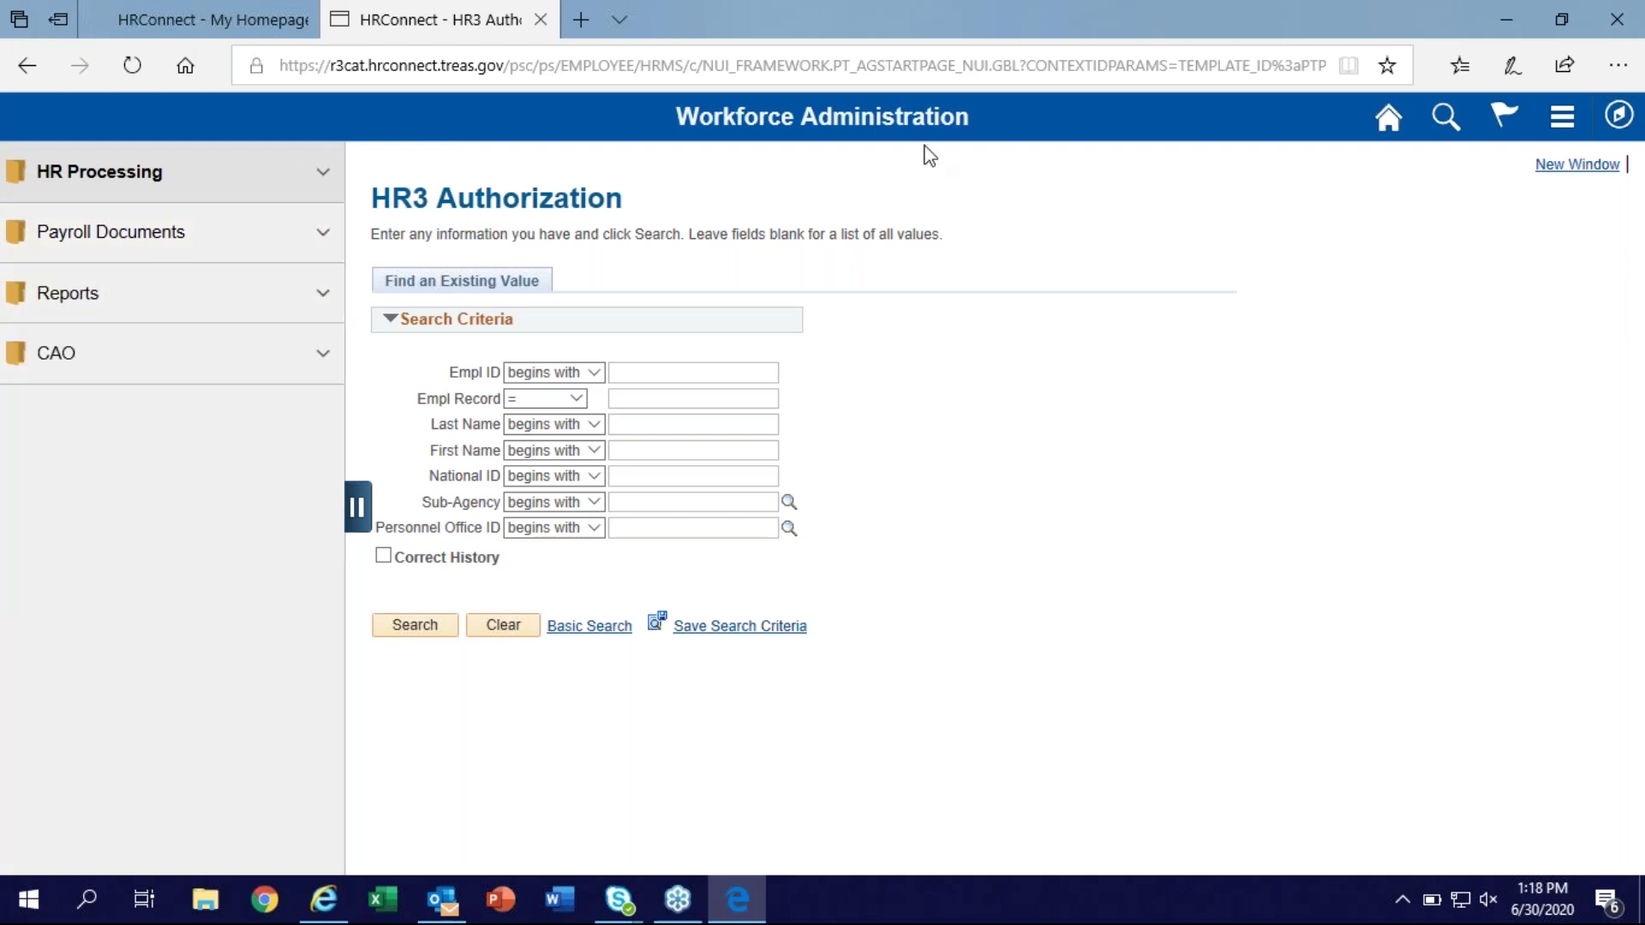
click(1388, 127)
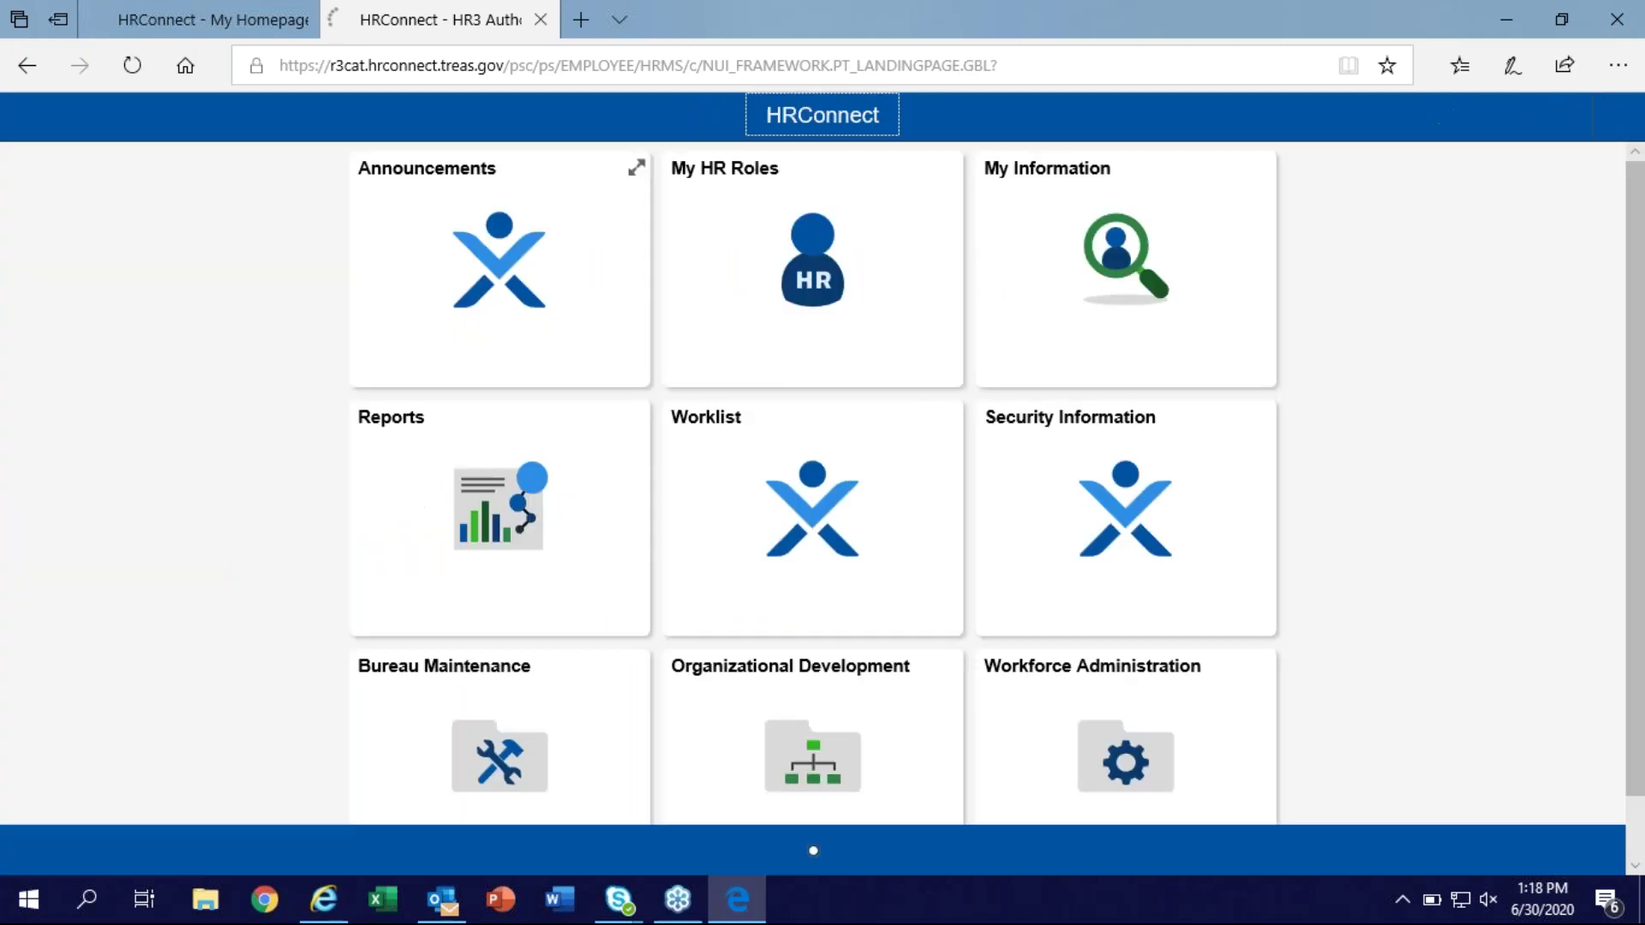
click(771, 470)
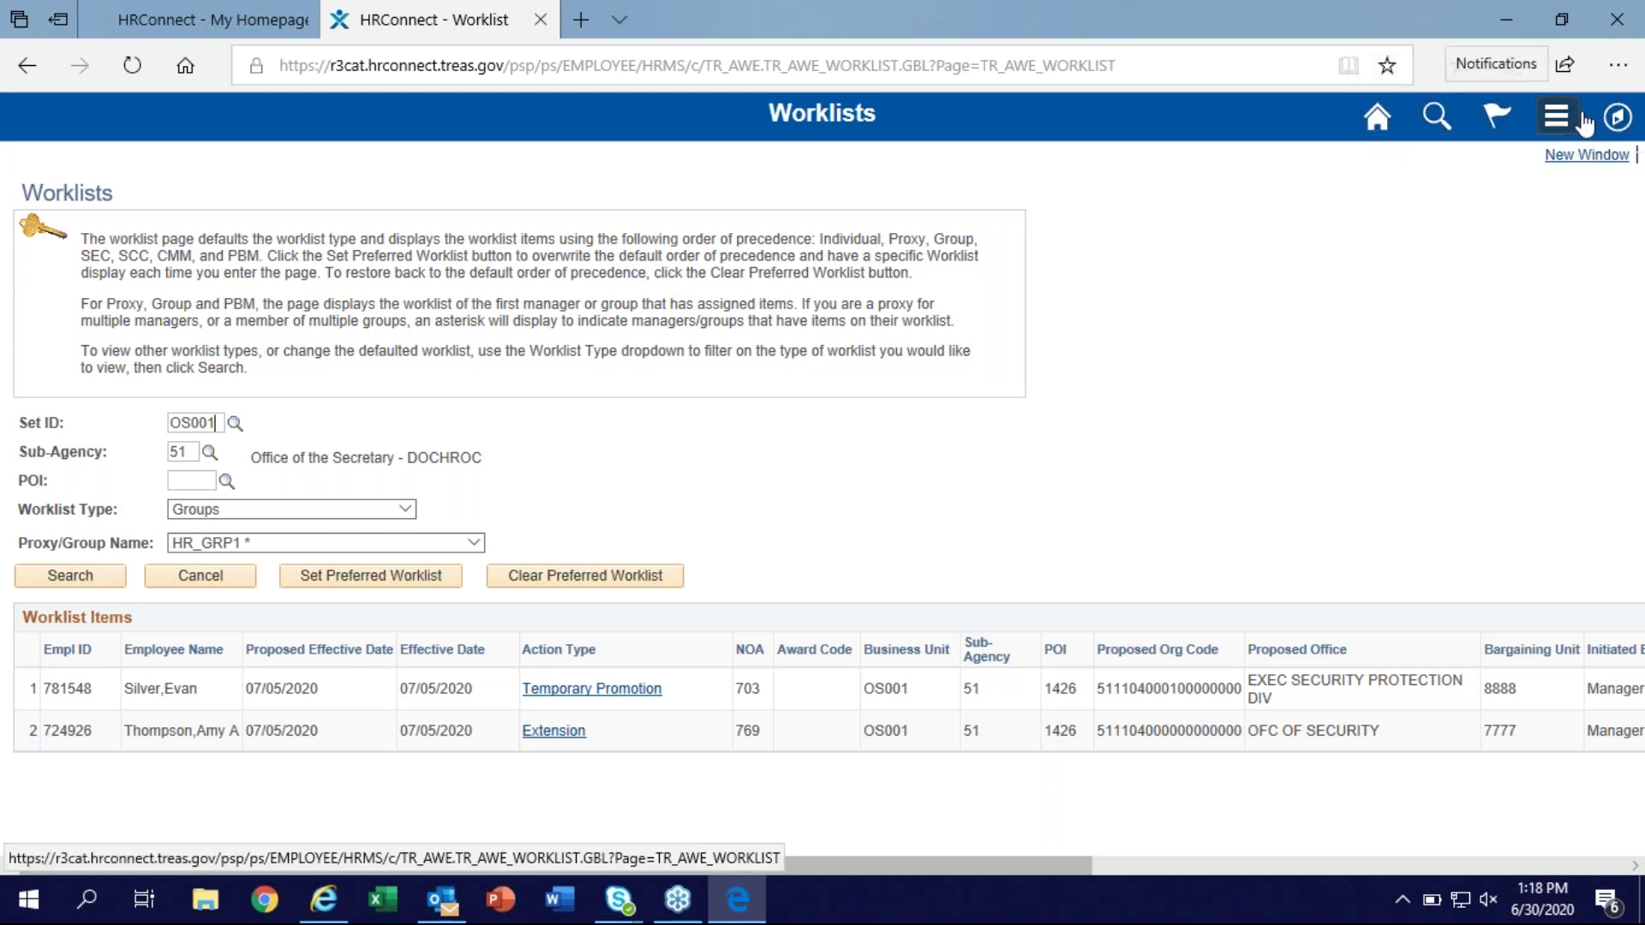
click(1618, 117)
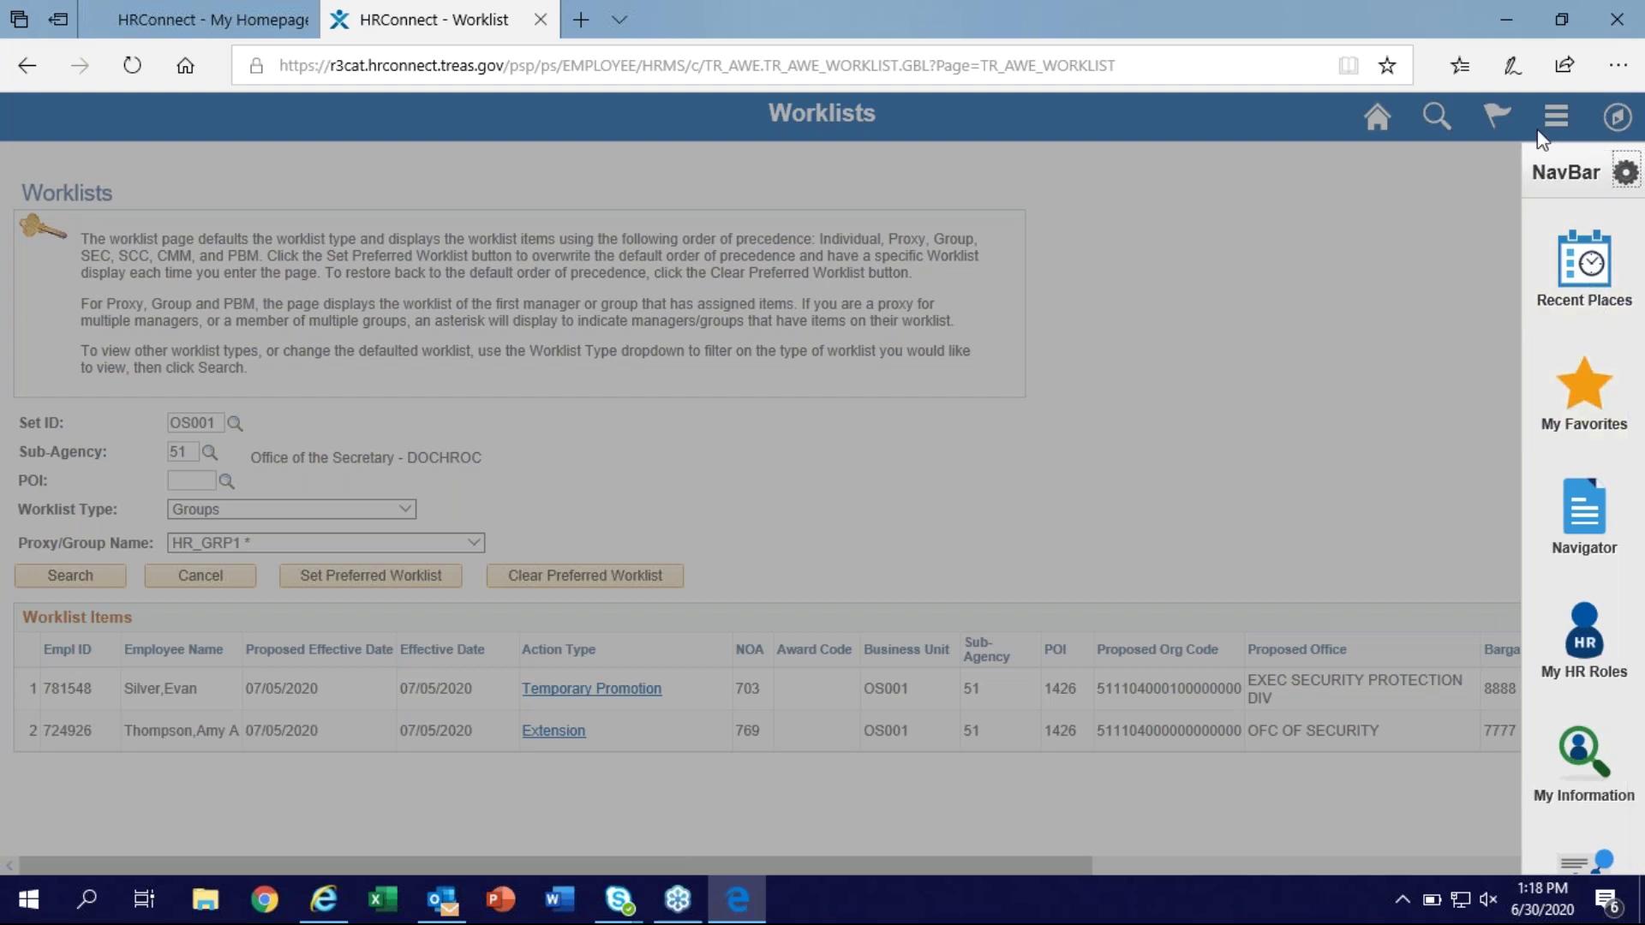
click(1445, 104)
click(1375, 118)
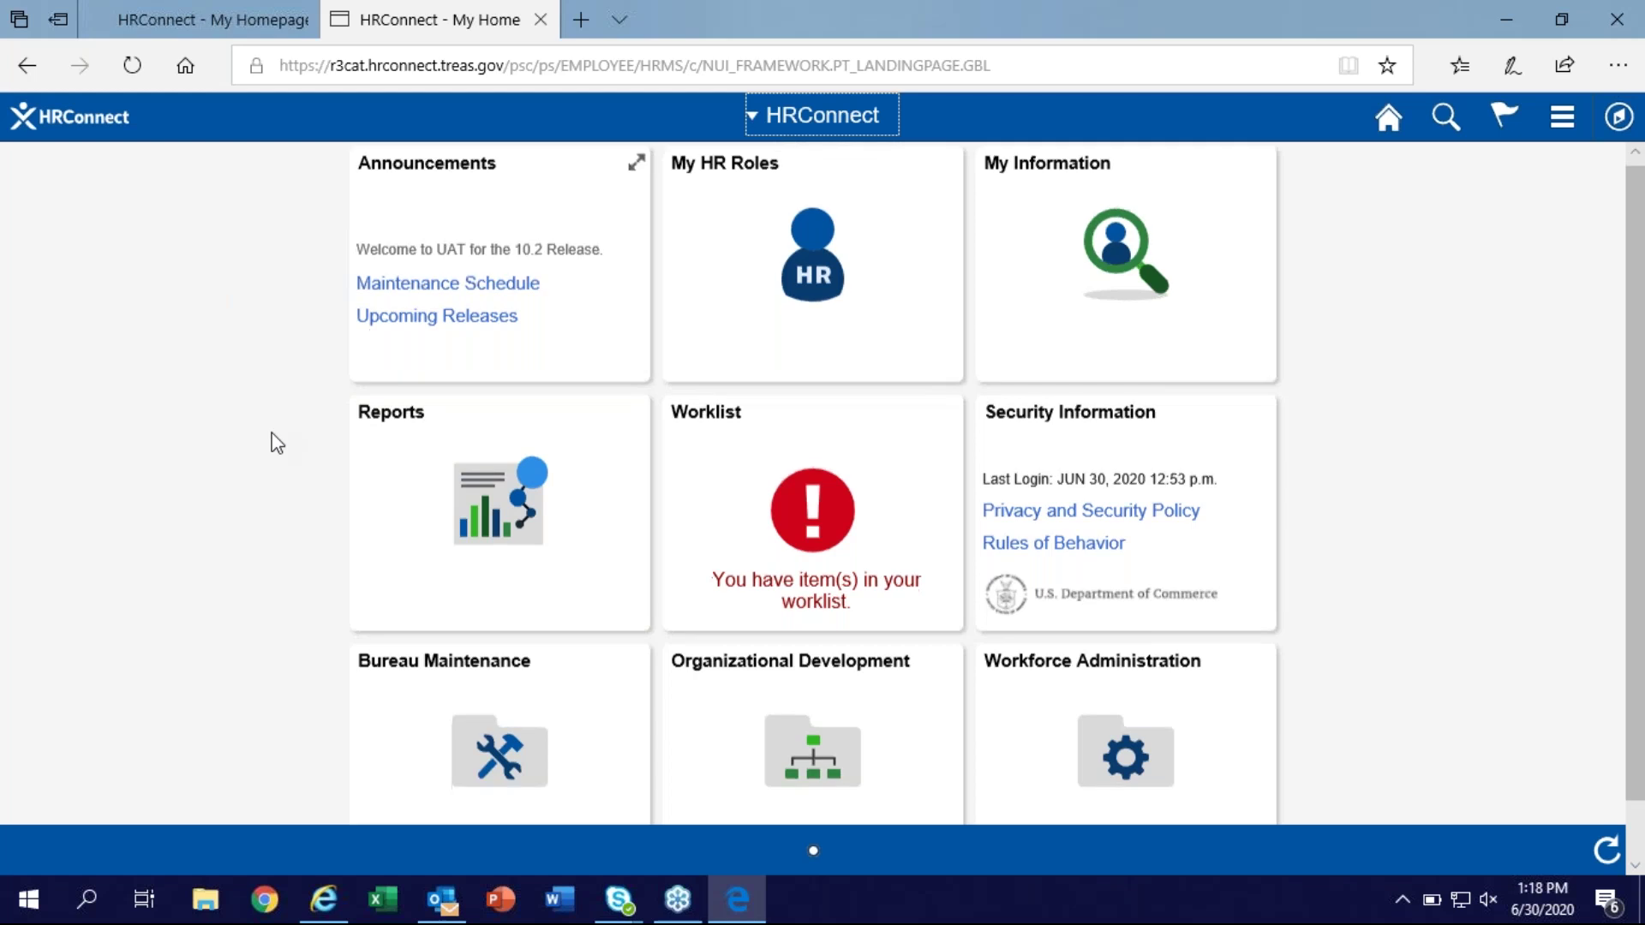
scroll(270, 434, down, 1)
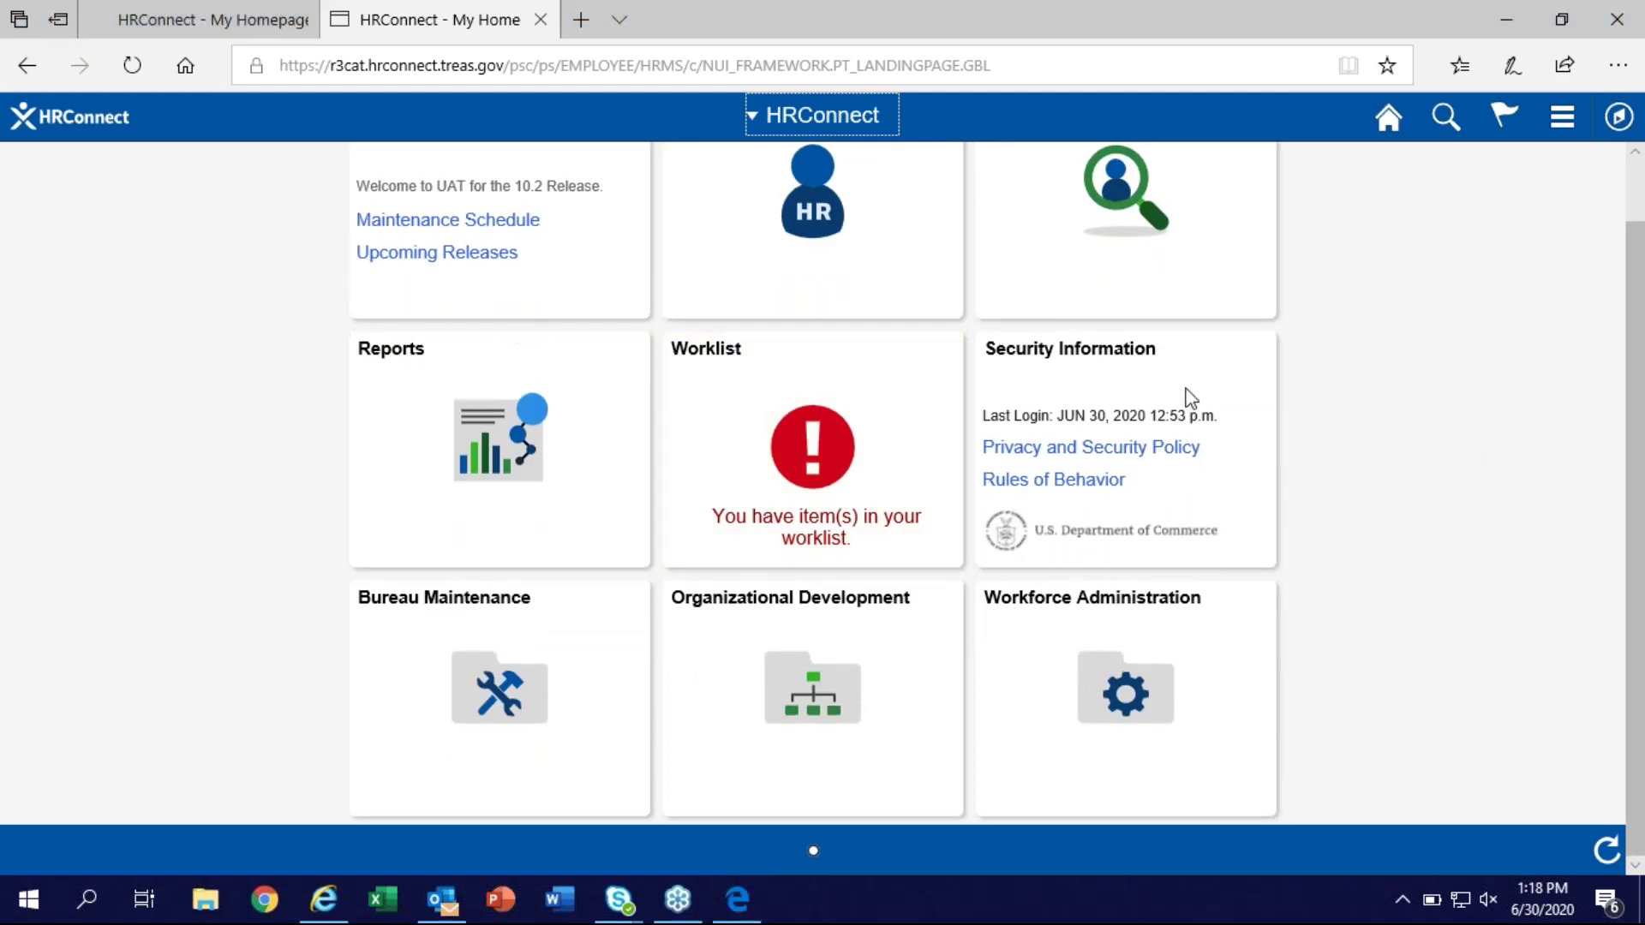
scroll(1368, 409, up, 1)
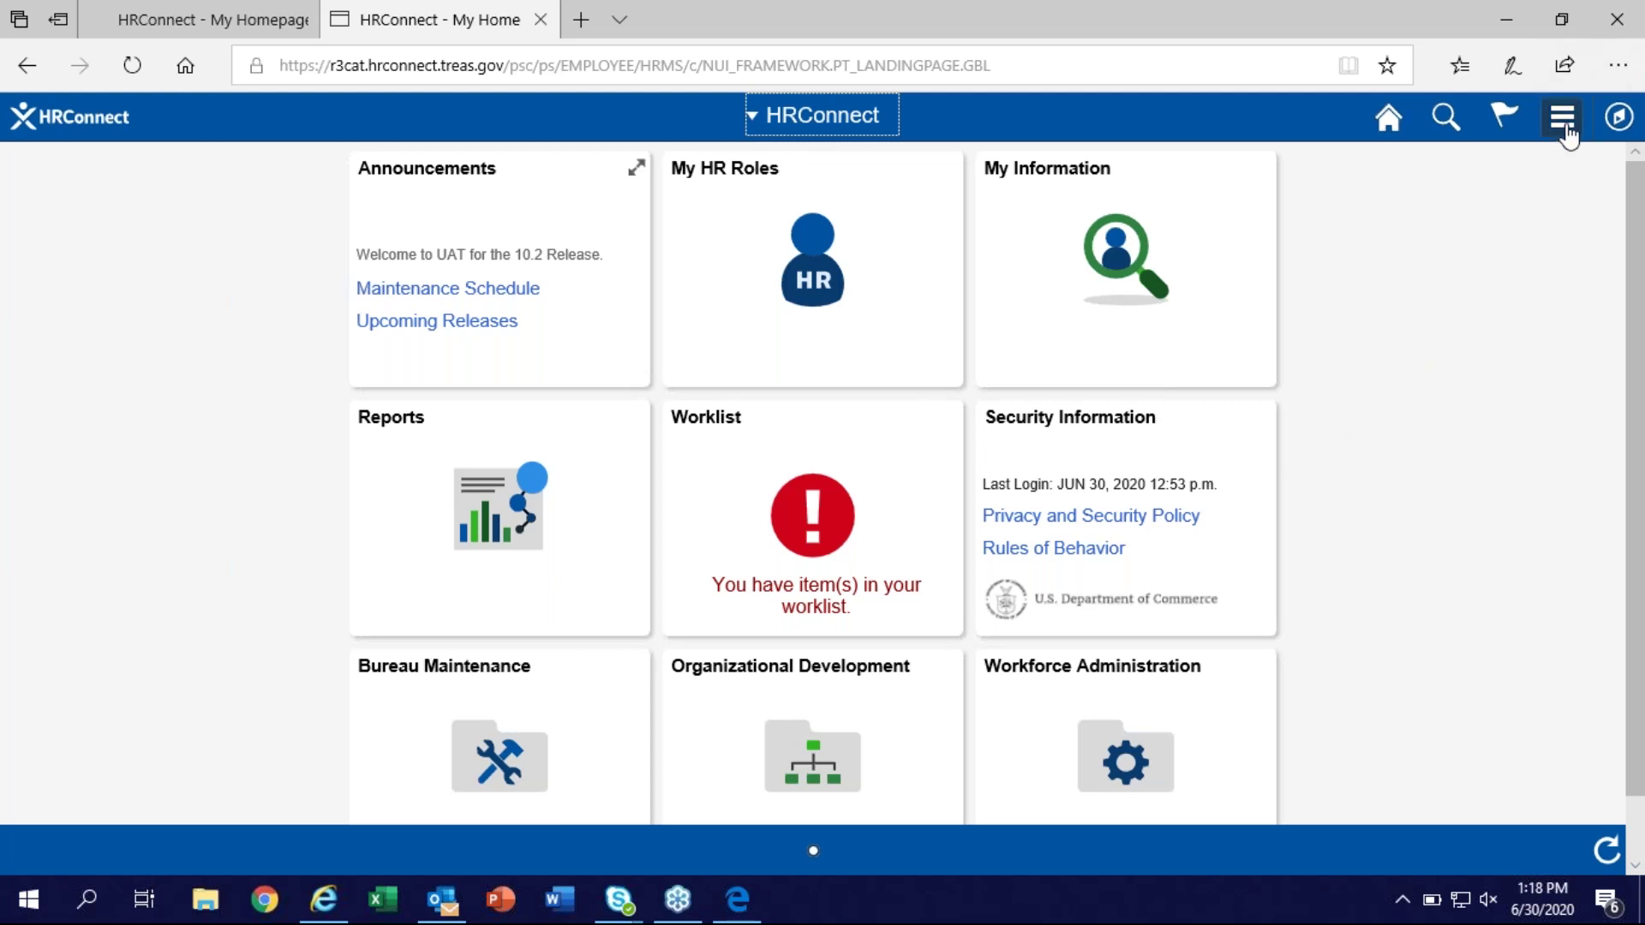
scroll(1395, 420, down, 1)
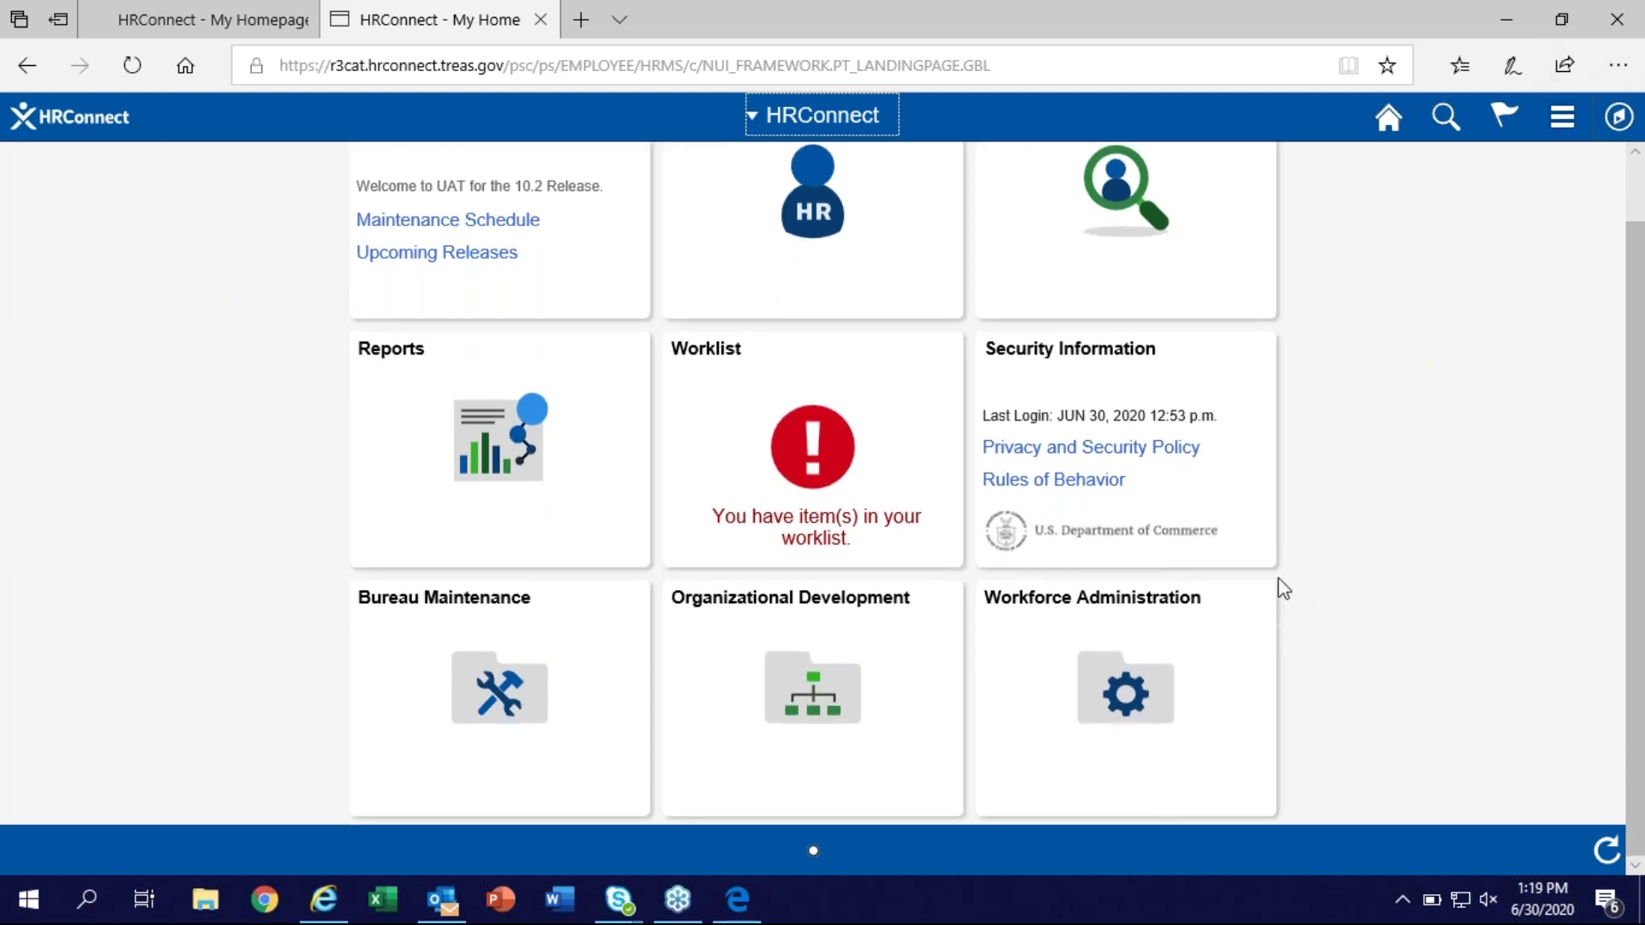
From the Workforce Administration tile, open HR1 Authorization search in a new window
click(1090, 685)
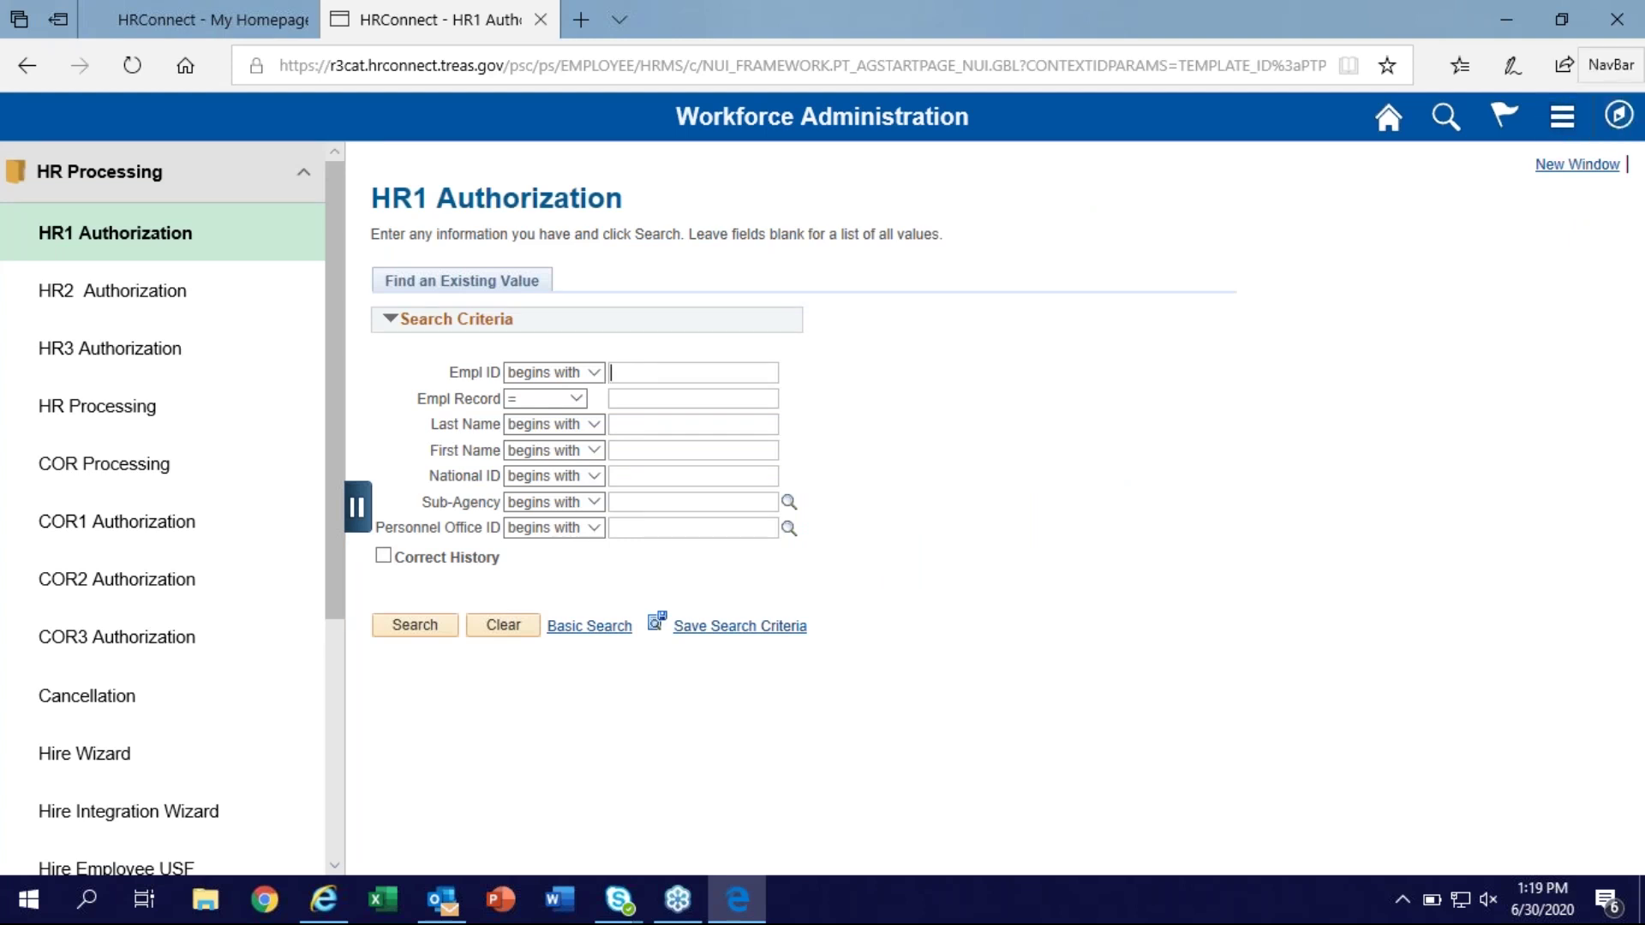
click(1582, 166)
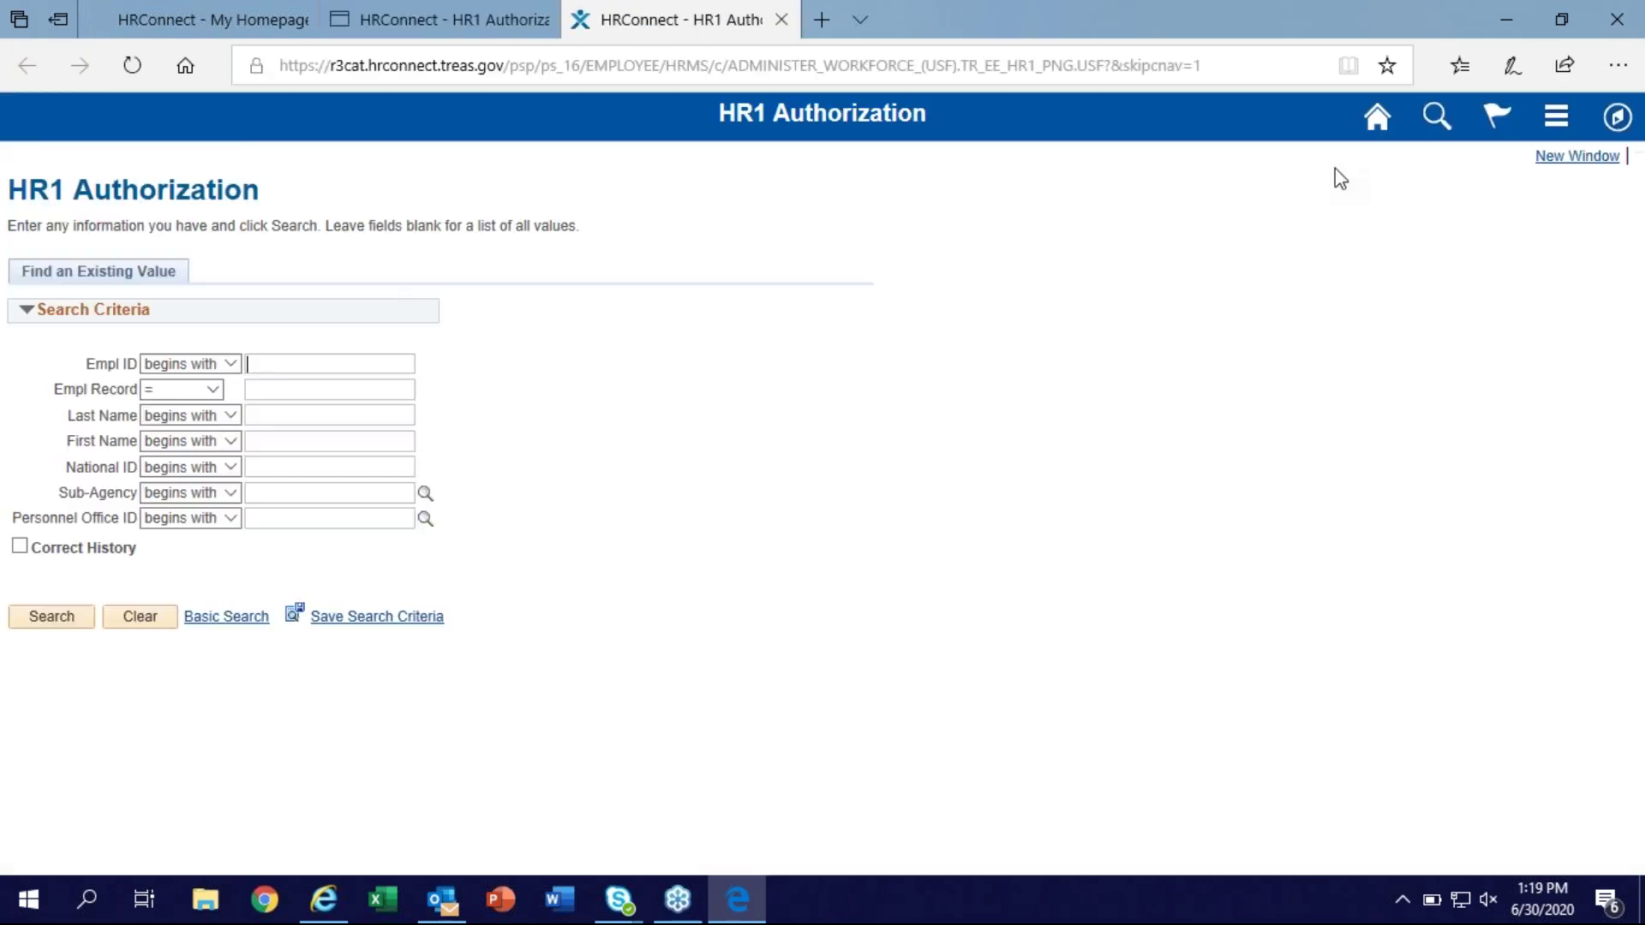
Add HR1 Authorization to favorites, overwriting the existing favorite with the same description
click(1557, 124)
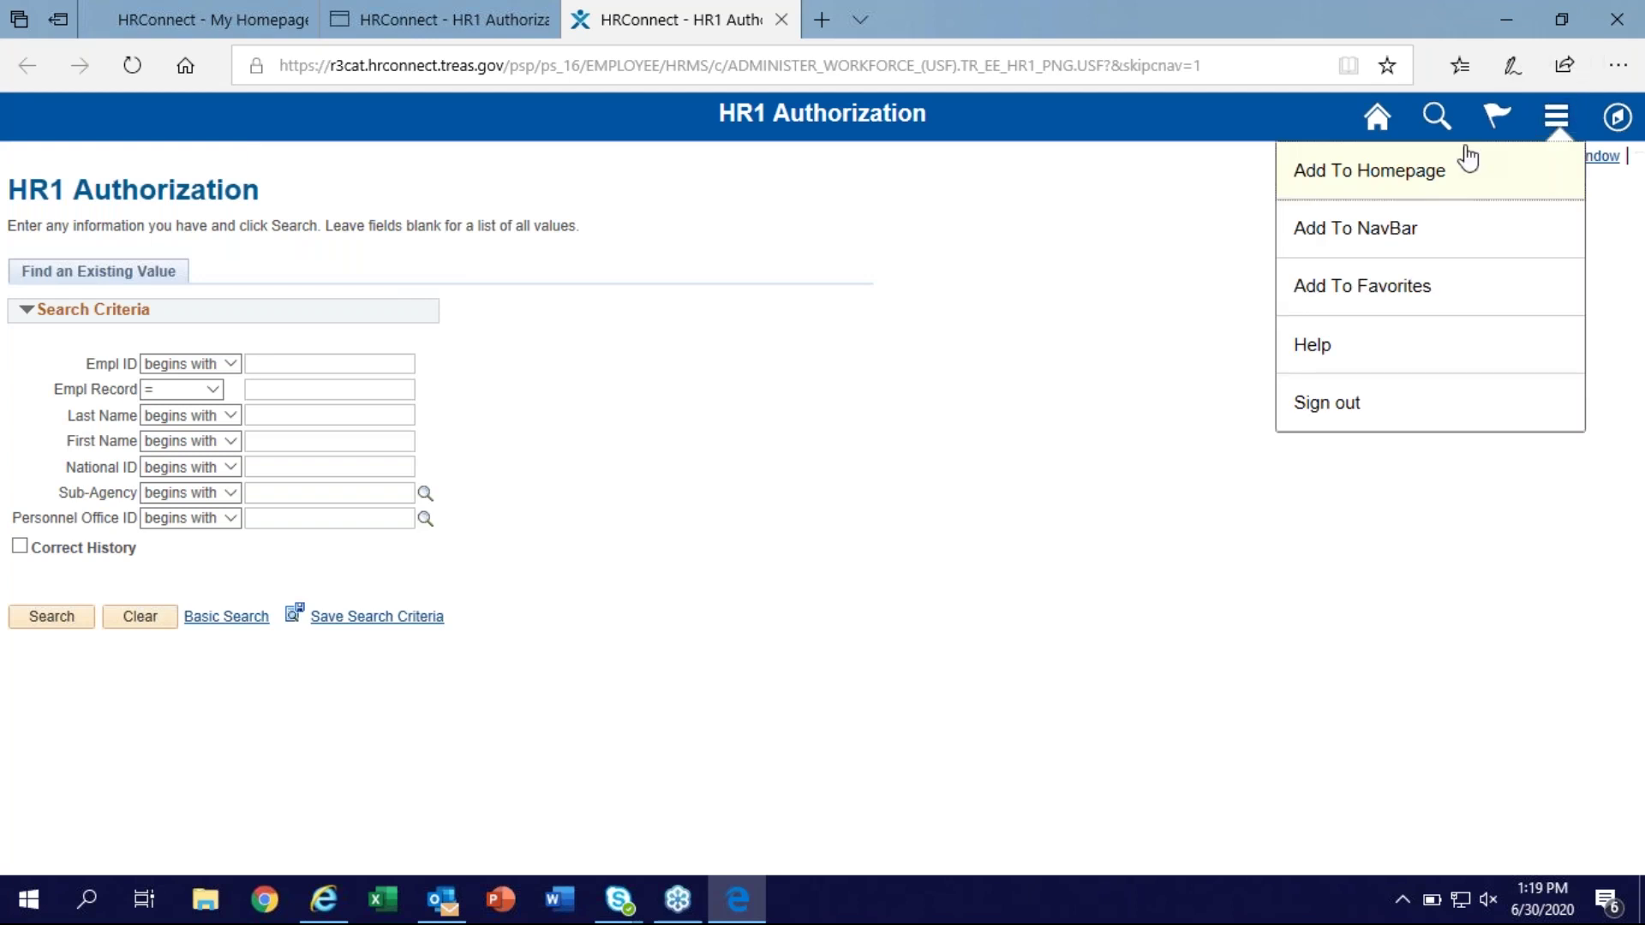
click(1359, 295)
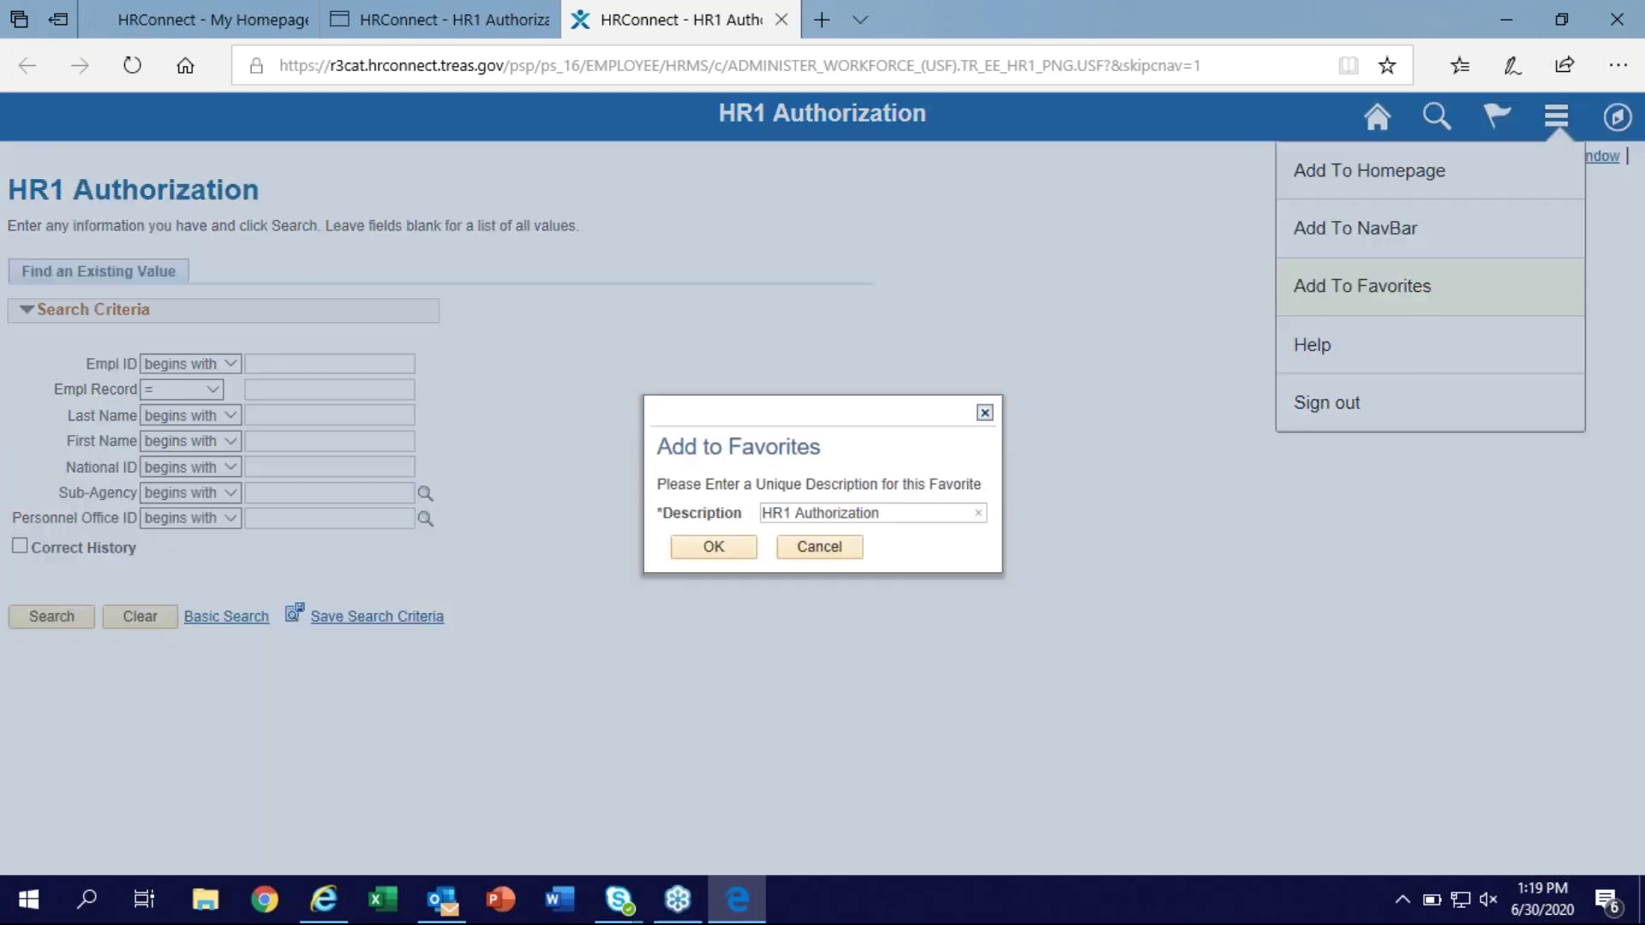
click(725, 550)
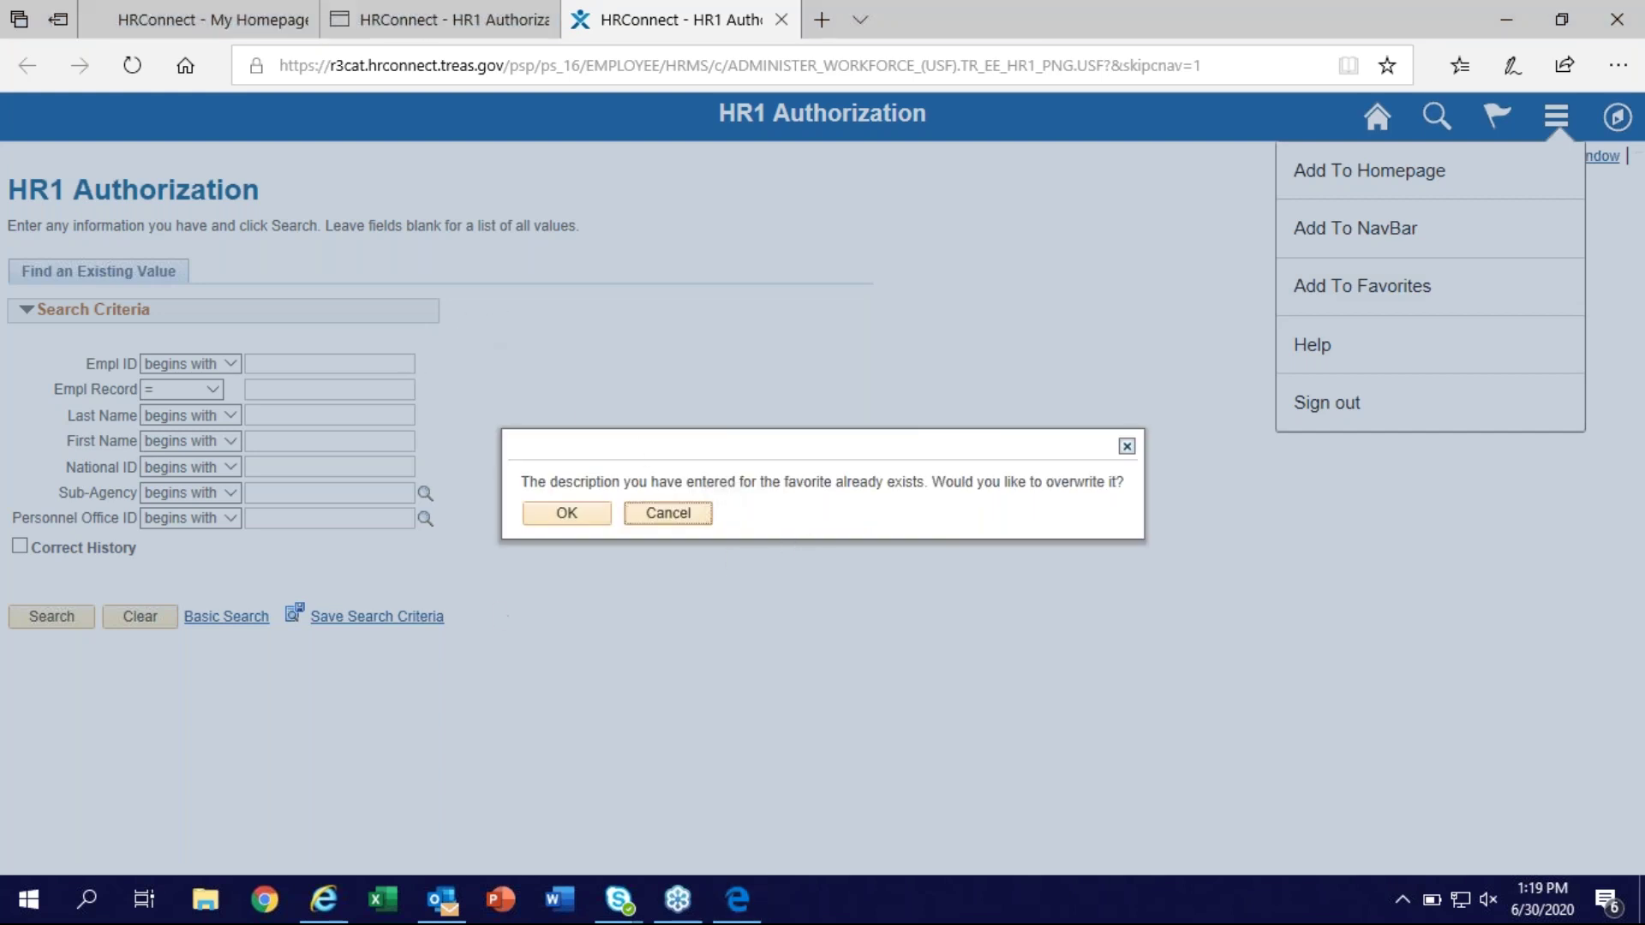
click(580, 517)
click(840, 521)
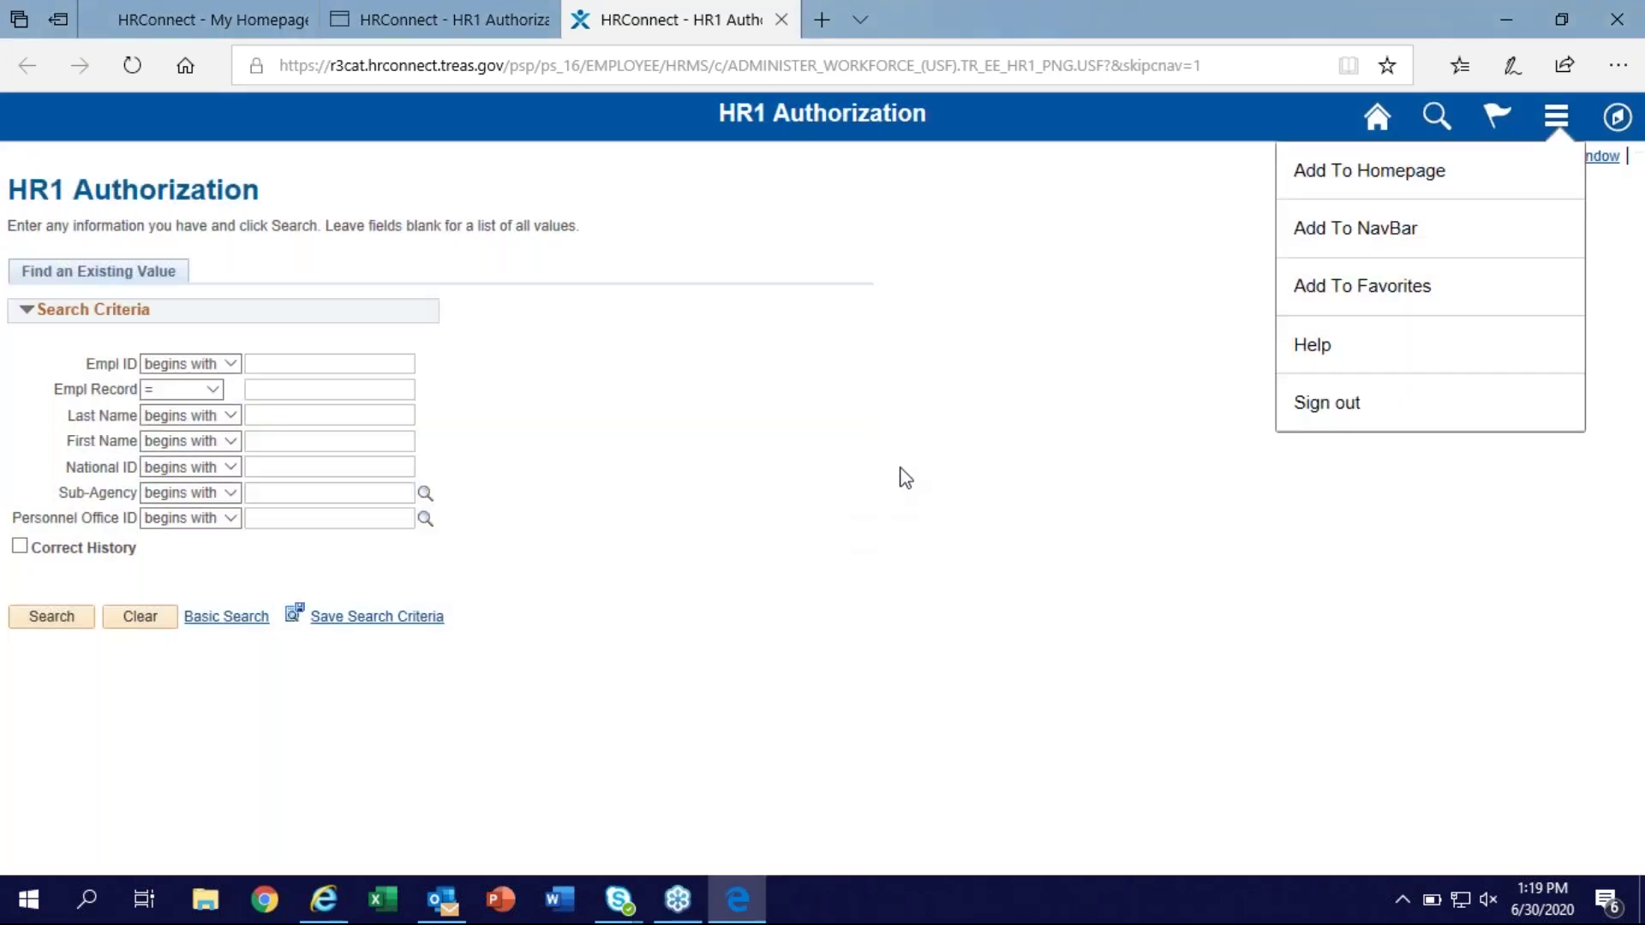
click(1618, 117)
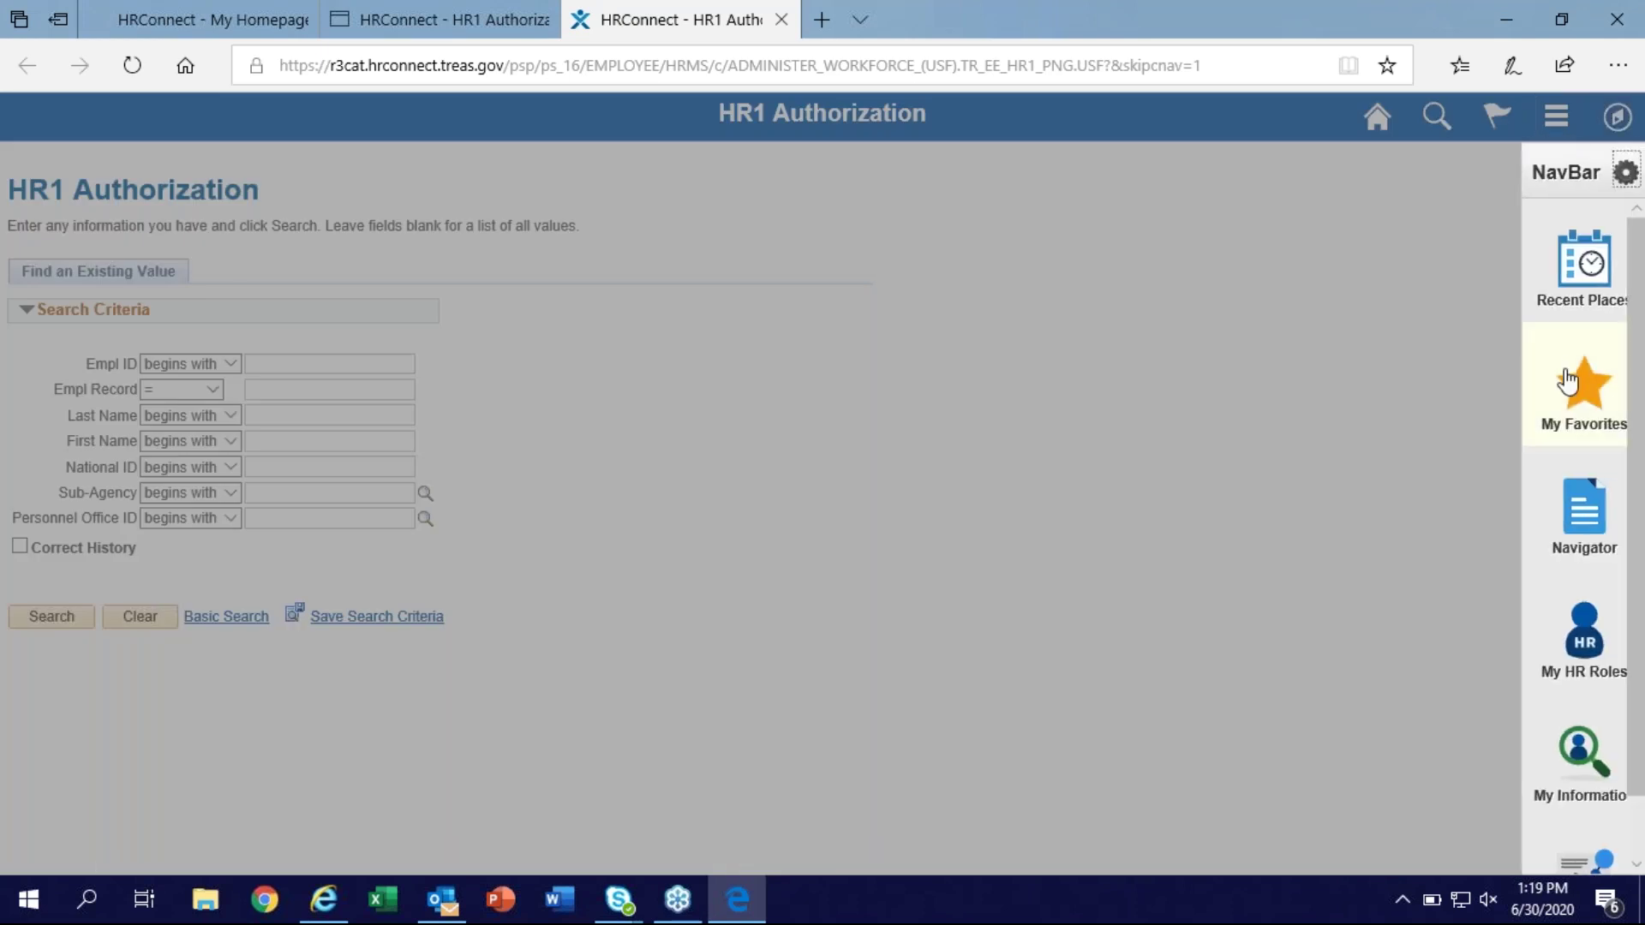
Open HR1 Authorization from NavBar My Favorites, then return to the Workforce Administration tab
click(1567, 380)
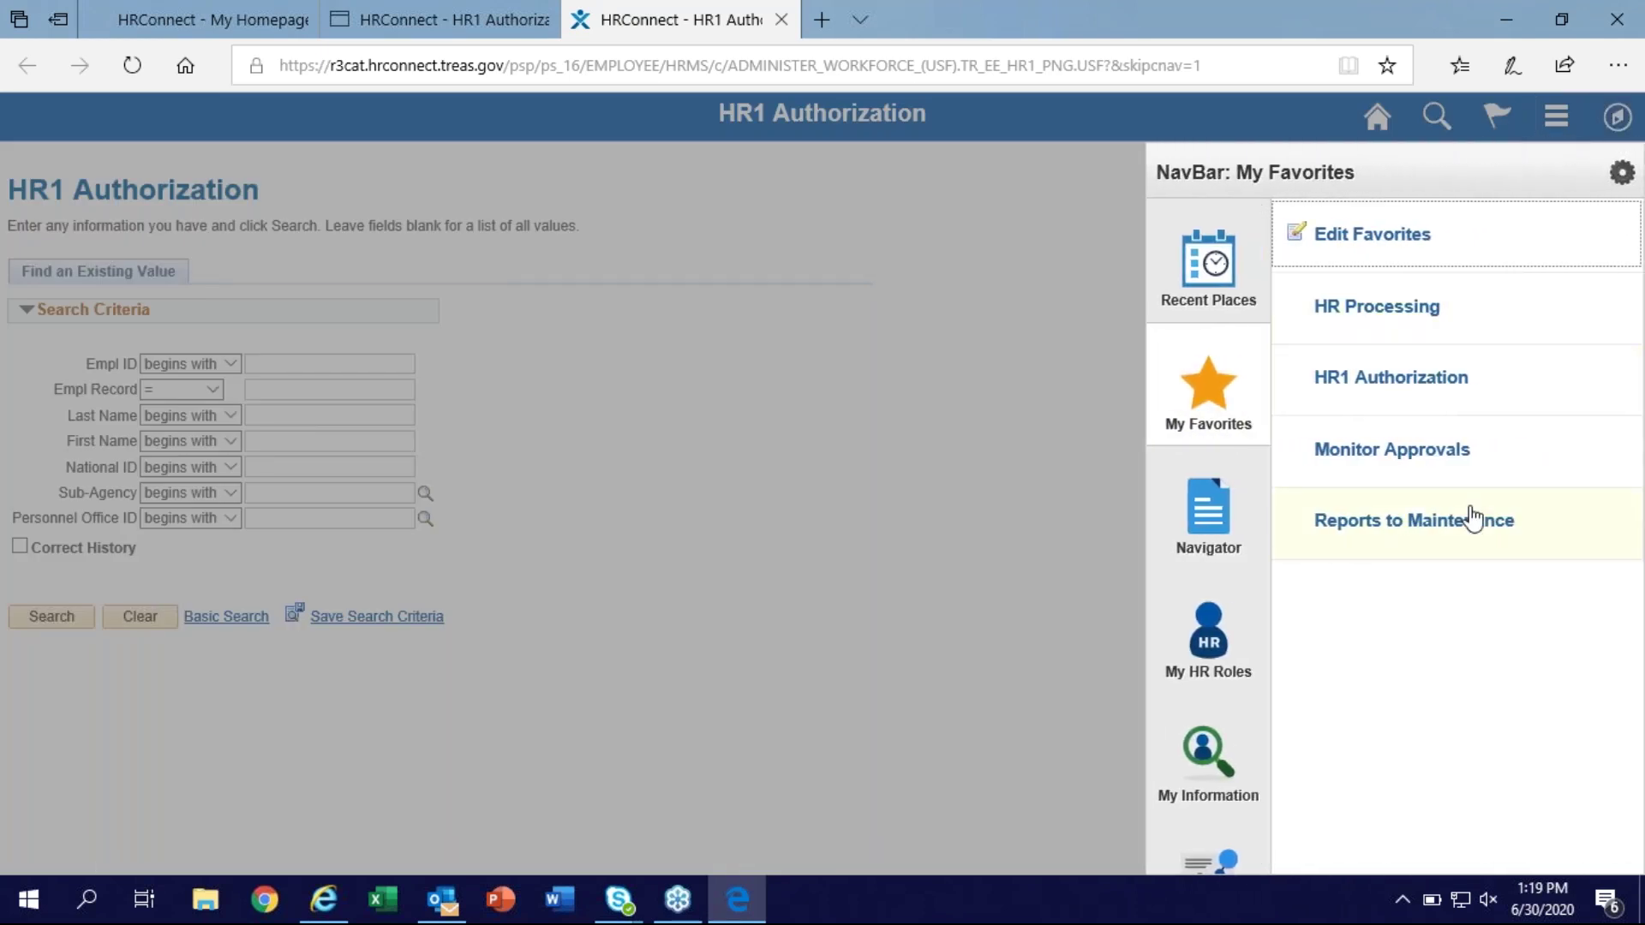
click(1435, 380)
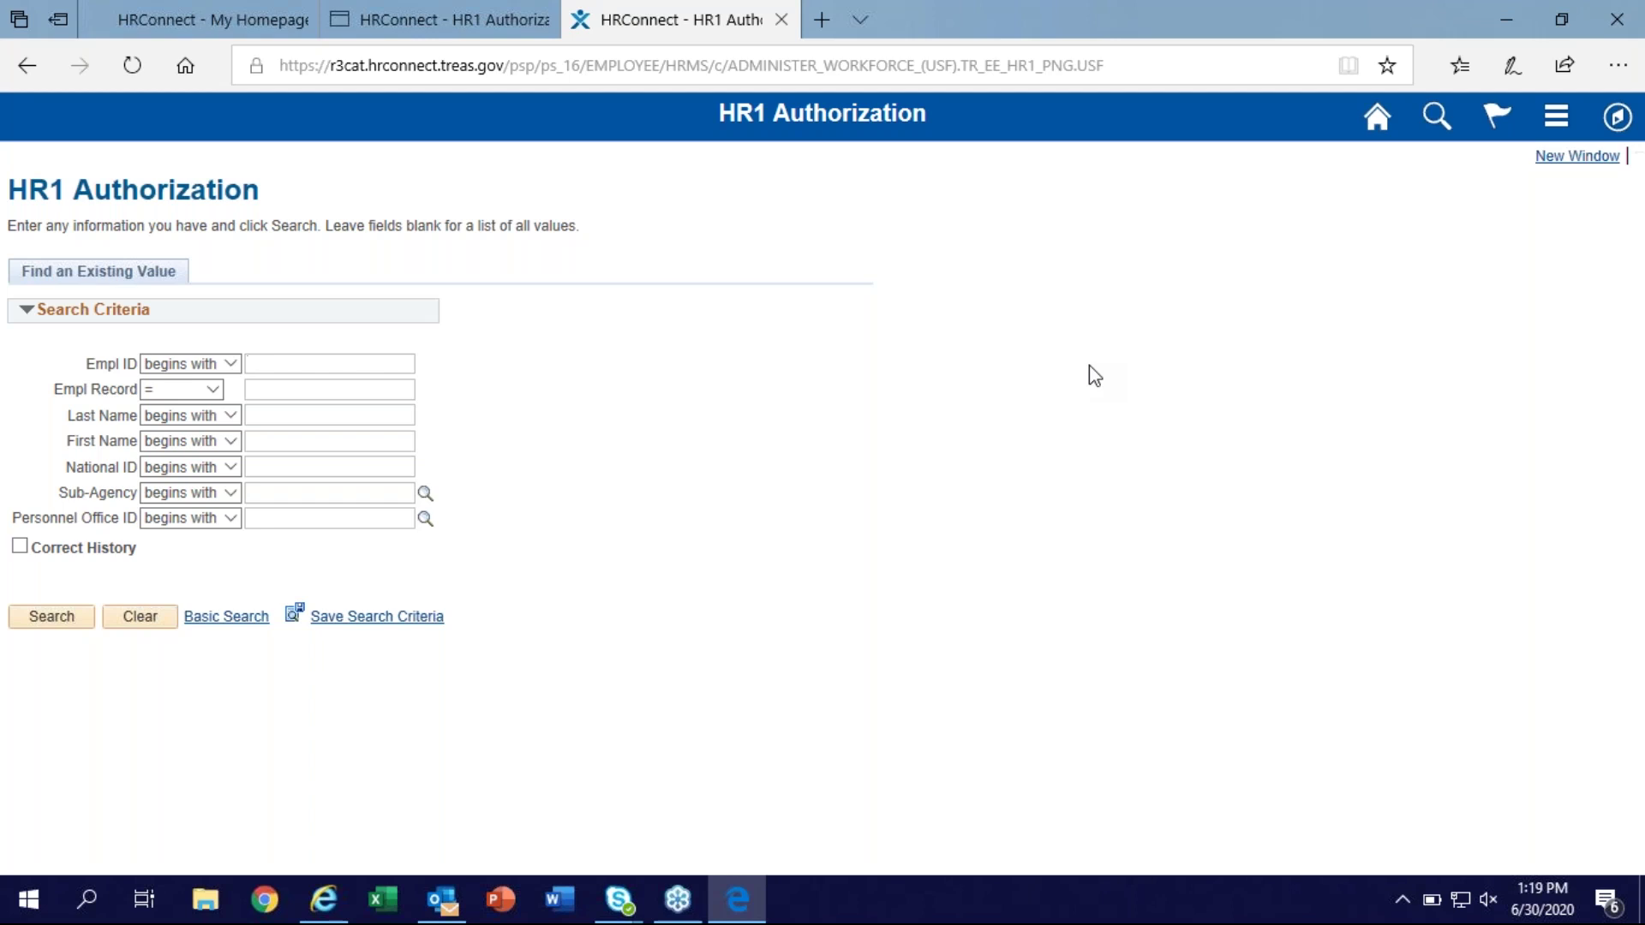
click(503, 28)
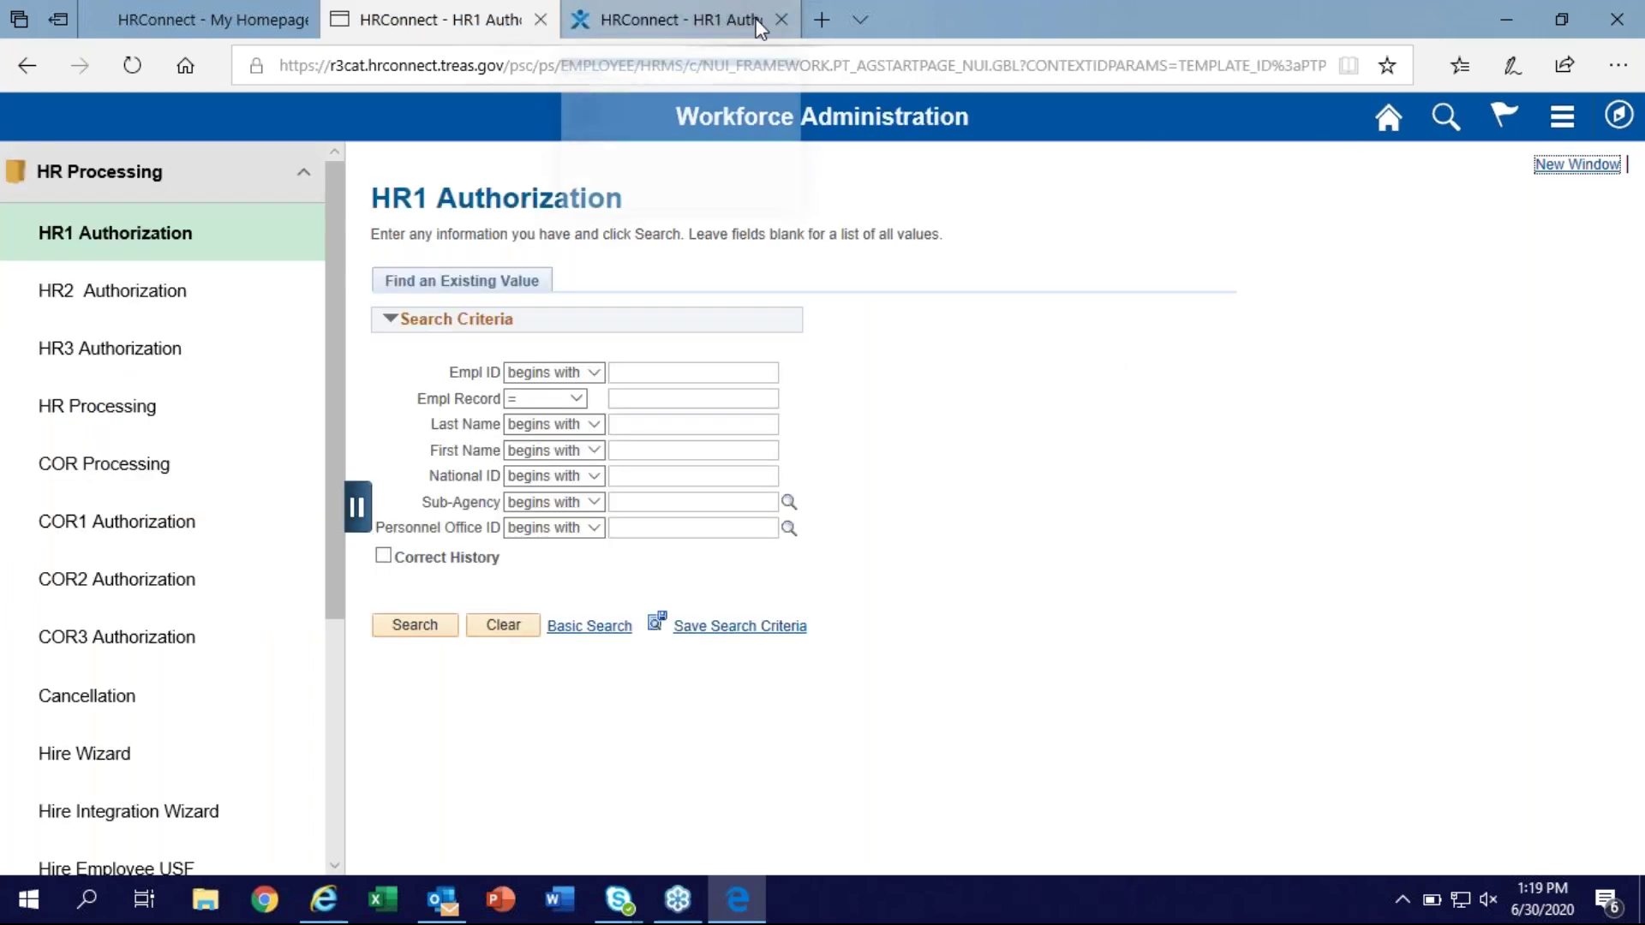
In a new Edge tab, load the 'HRConnect - Sign In' page from browser favorites
click(823, 26)
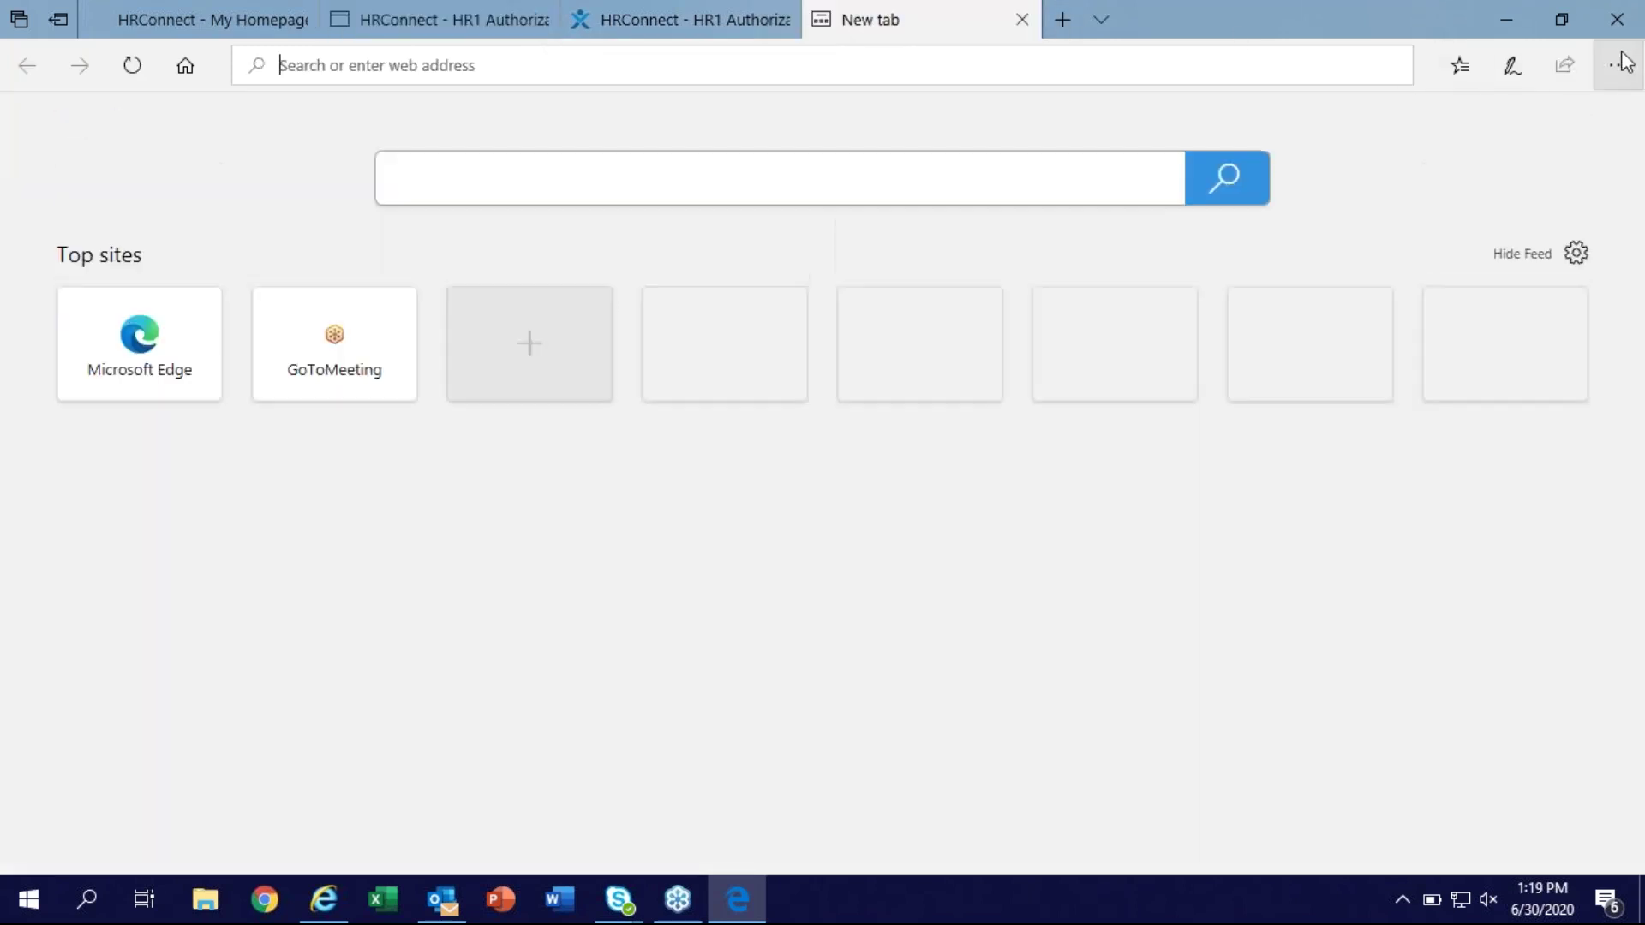
click(1623, 69)
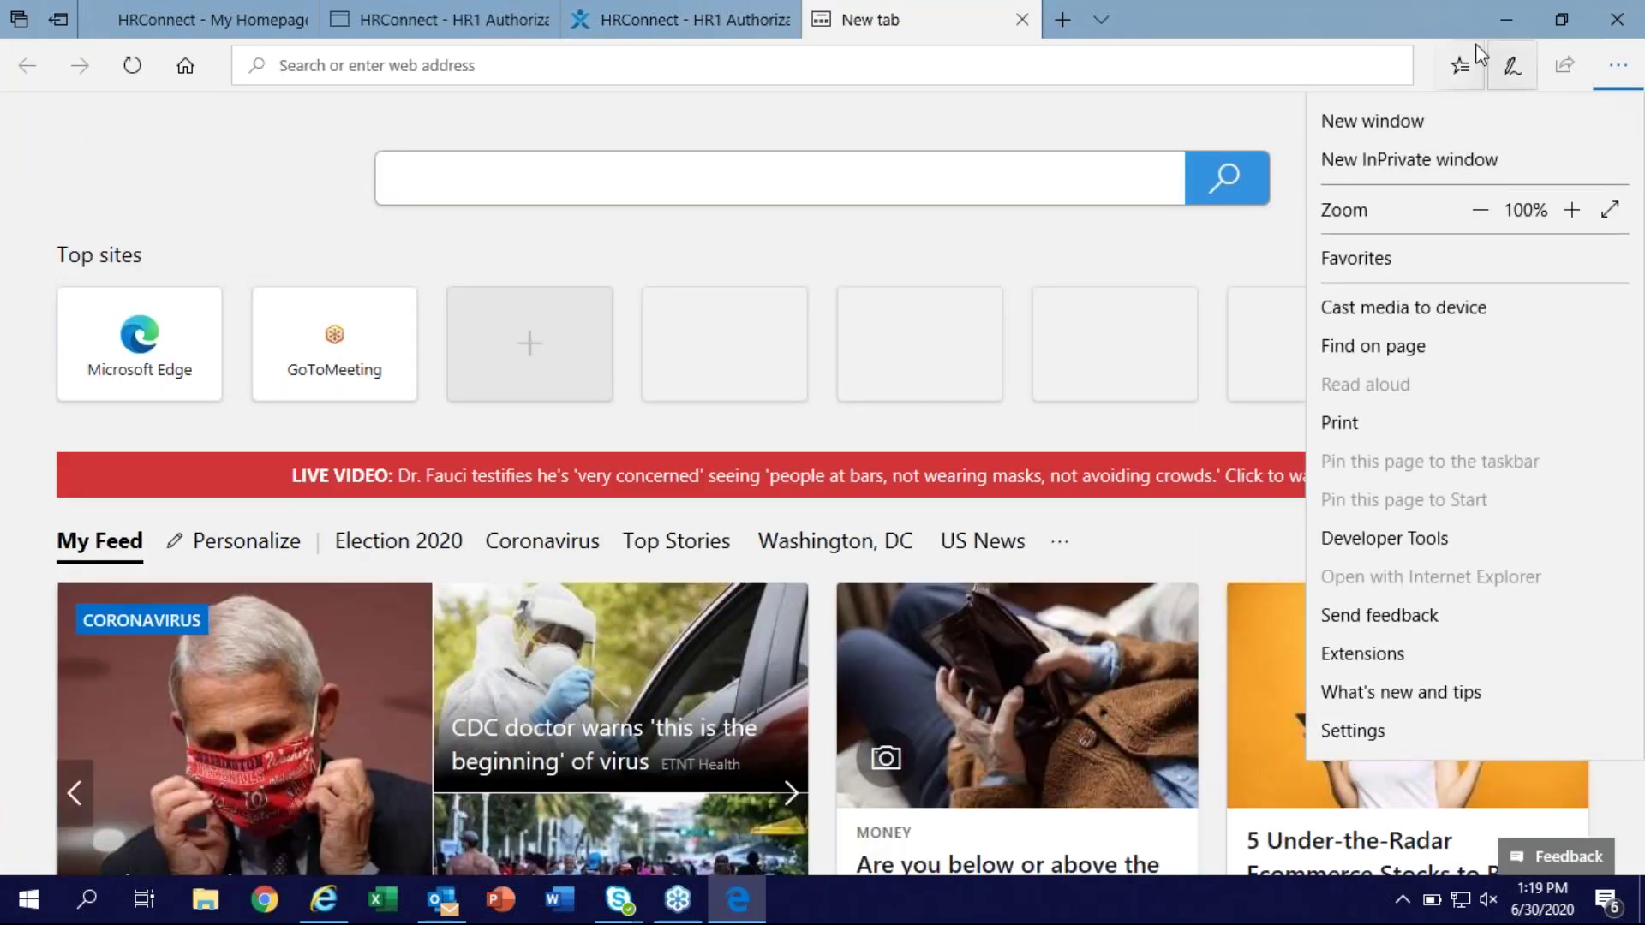
click(1460, 66)
click(1464, 68)
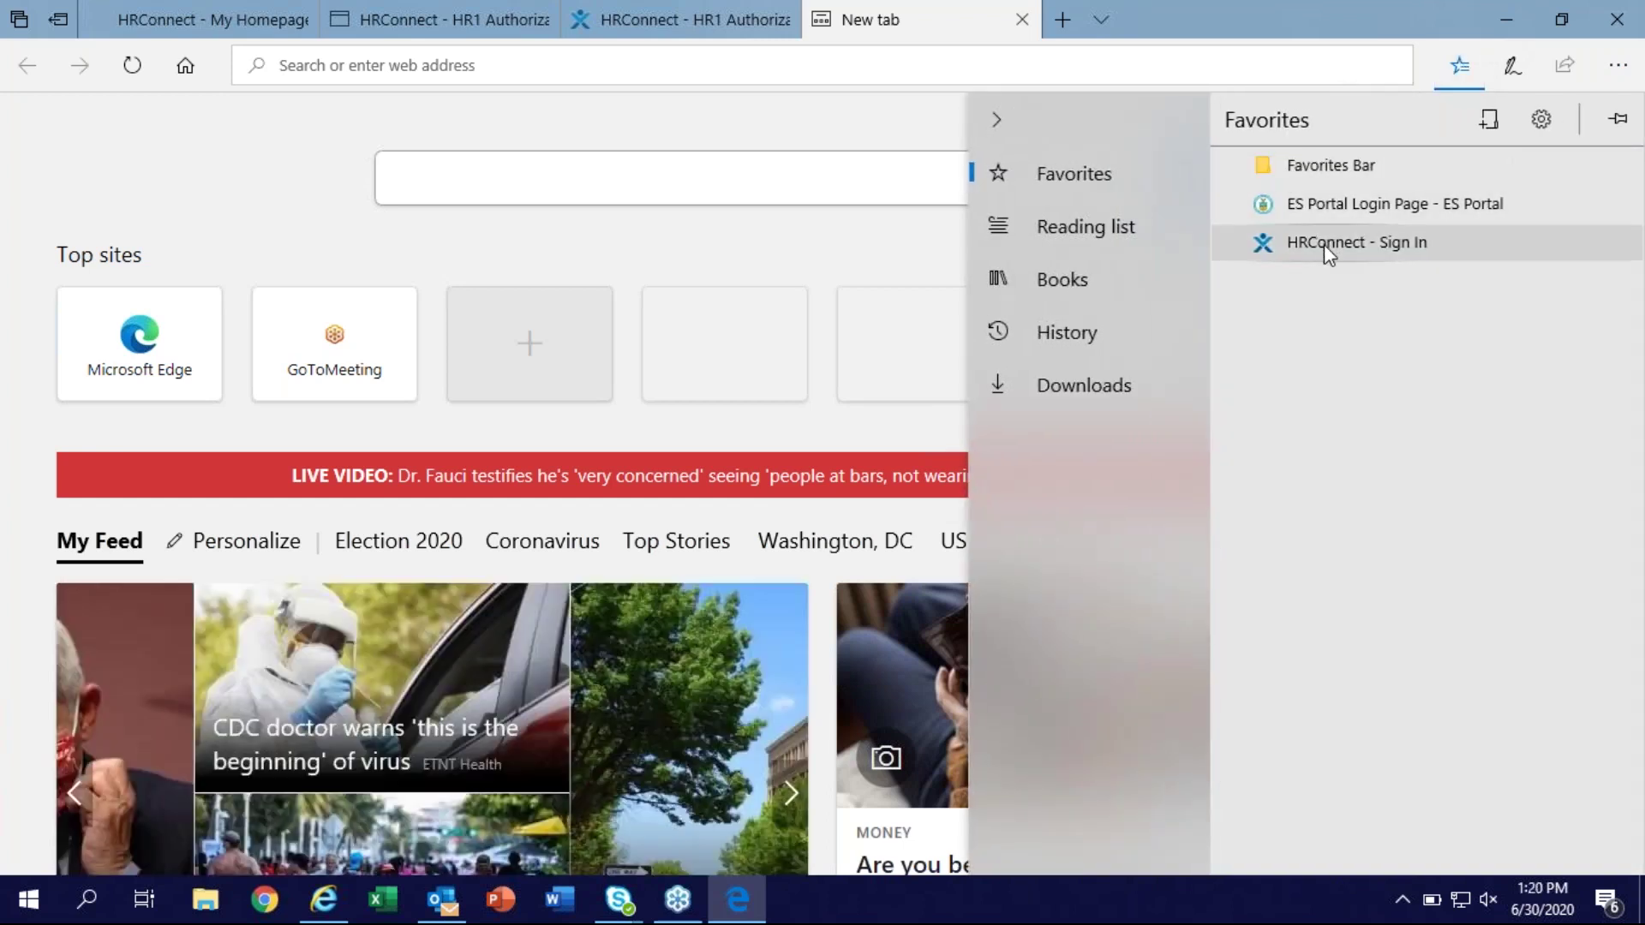
click(1324, 245)
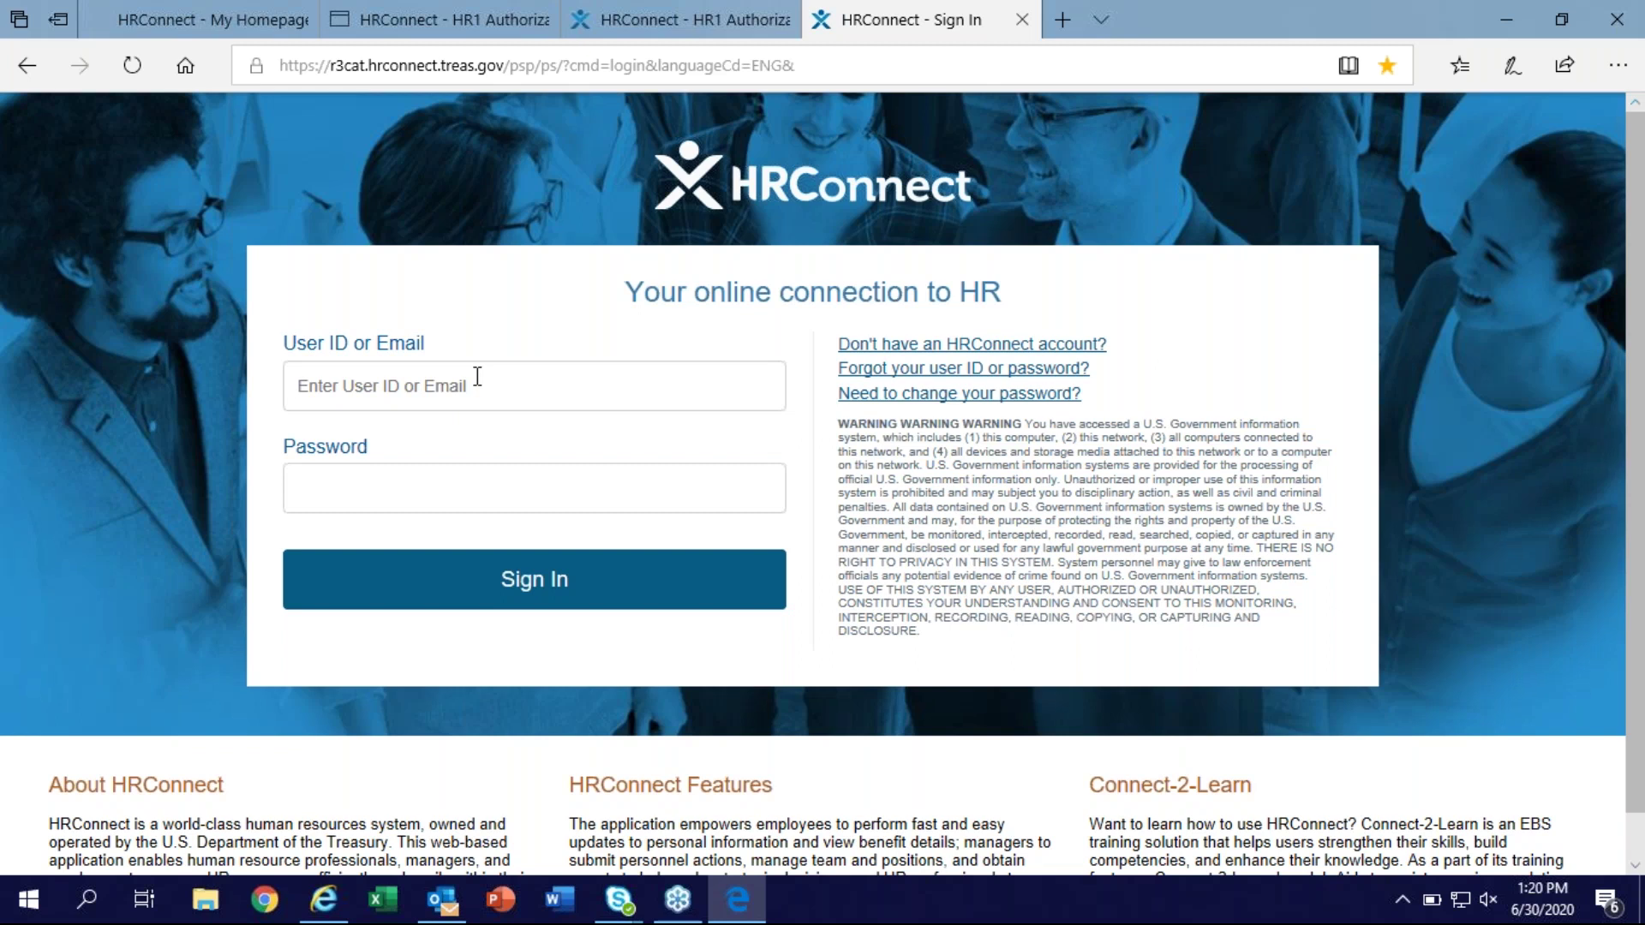
Sign in with the proxy user's ID and password
text(700)
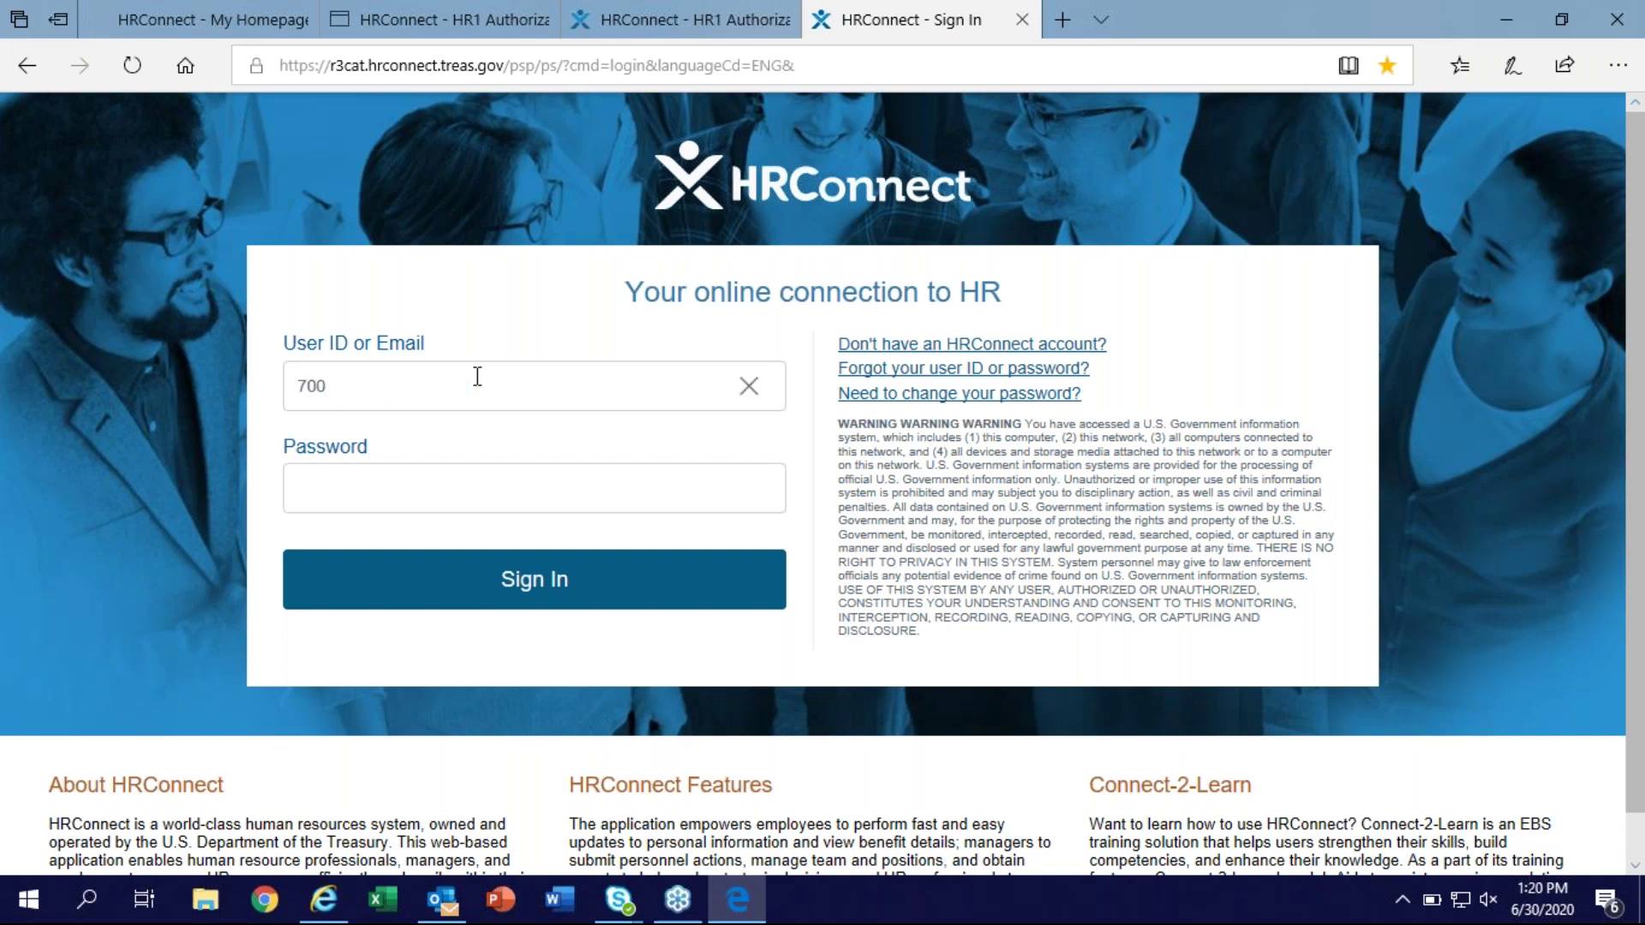
text(006)
key(Tab)
text(*************)
key(Return)
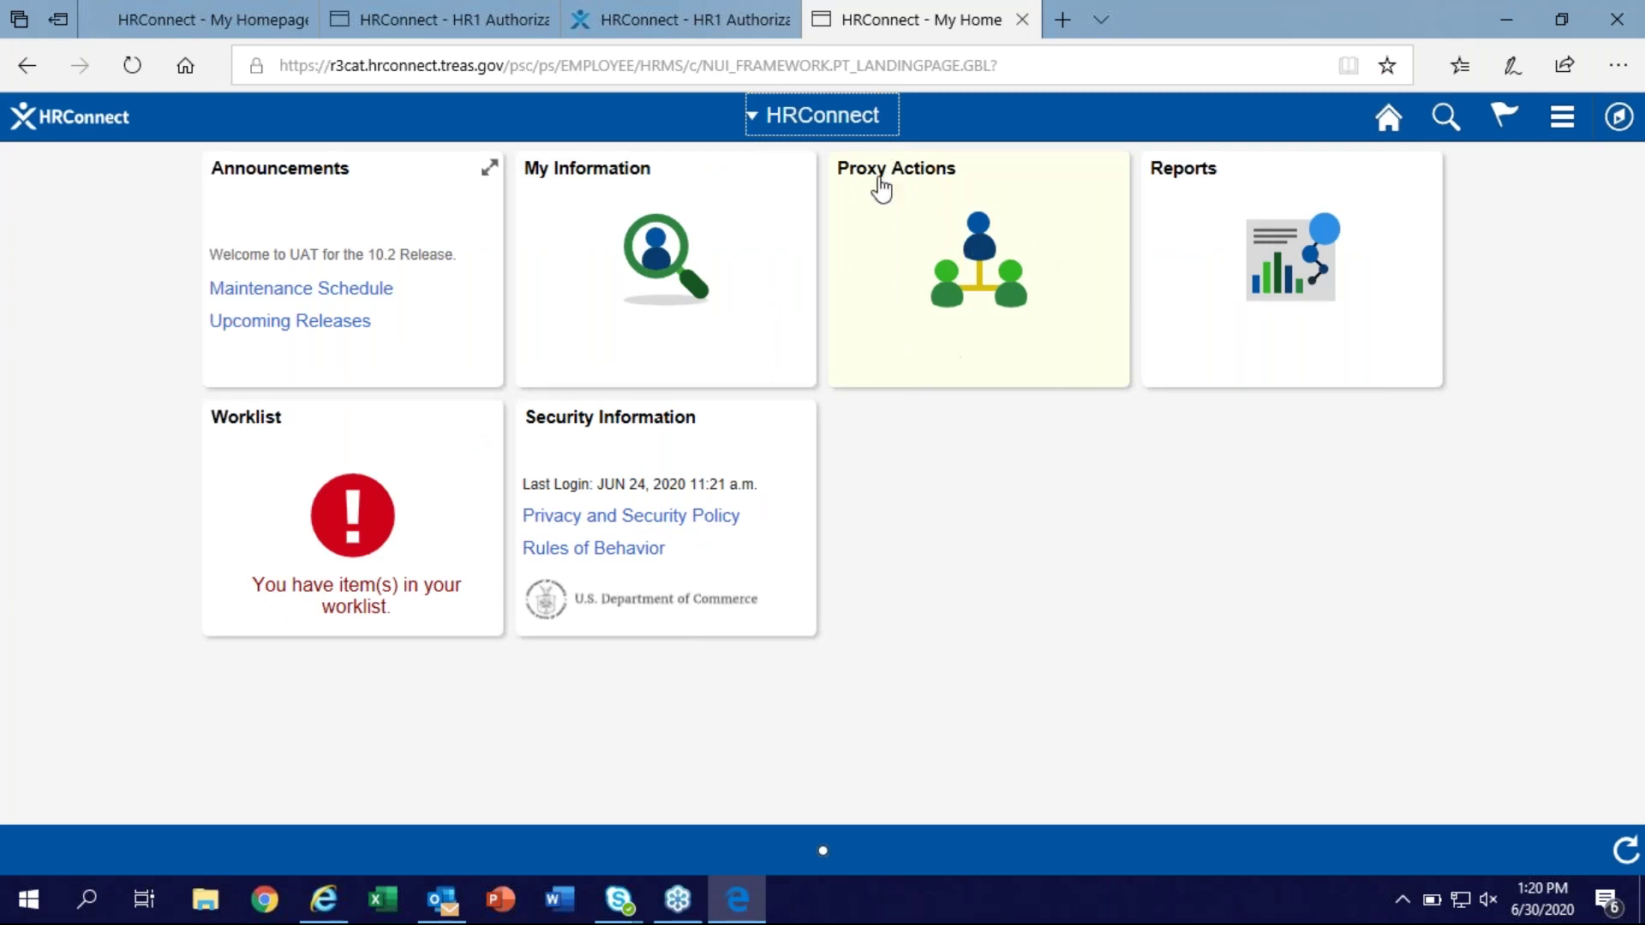
Review the Proxy Actions list of people the proxy acts for, then return to Home
click(954, 276)
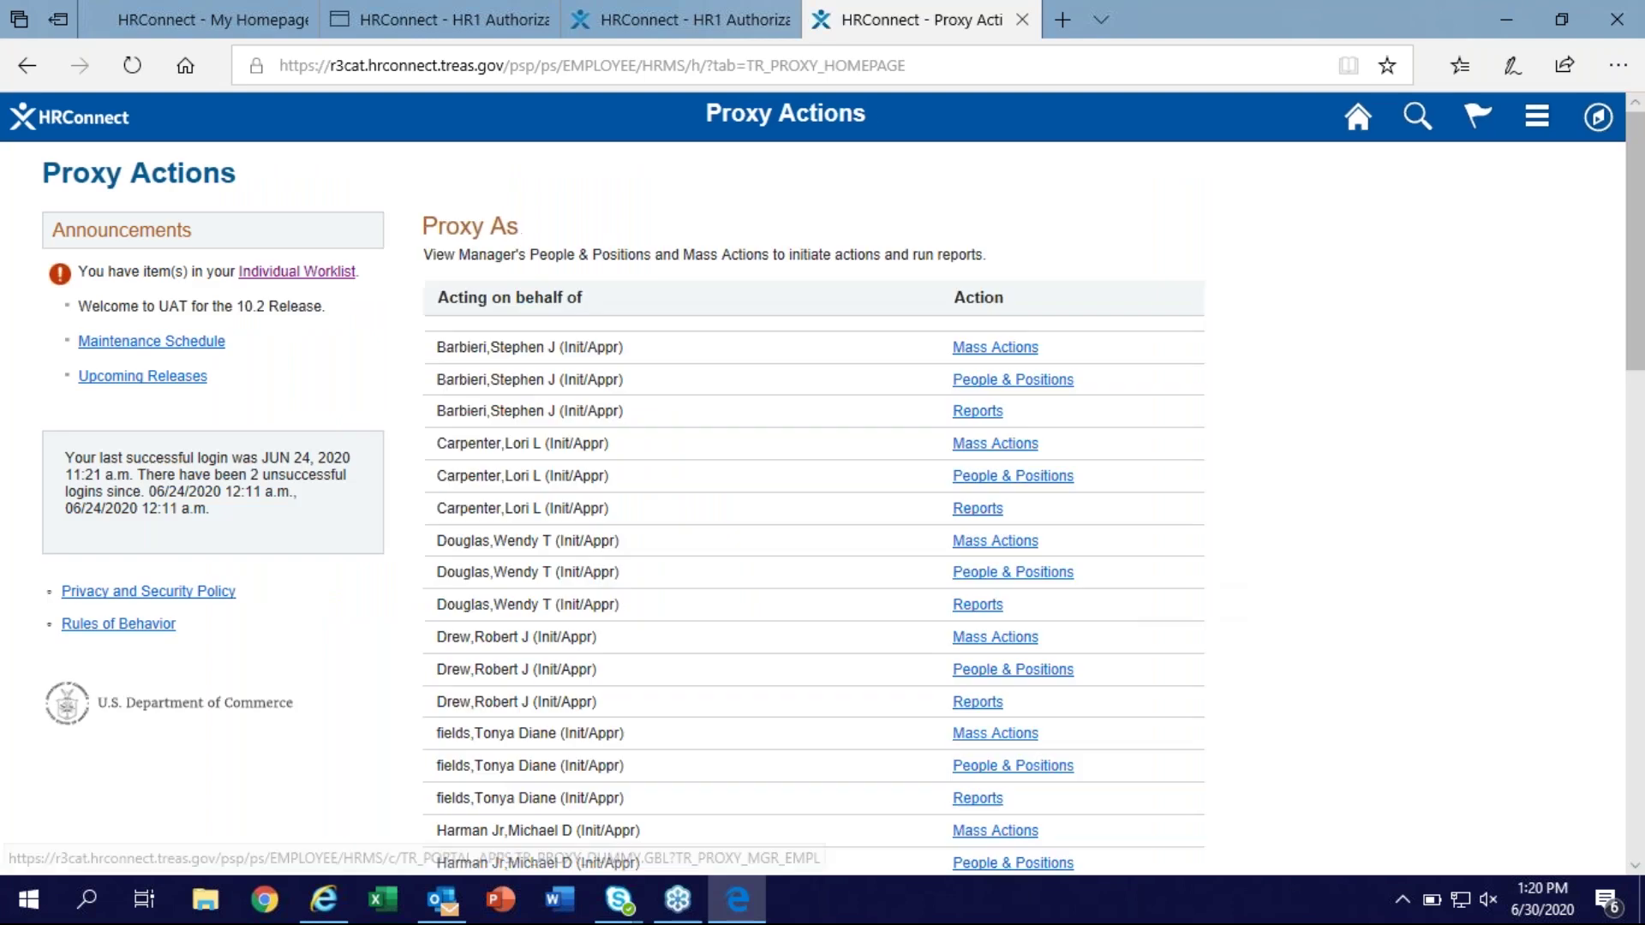
scroll(788, 384, down, 15)
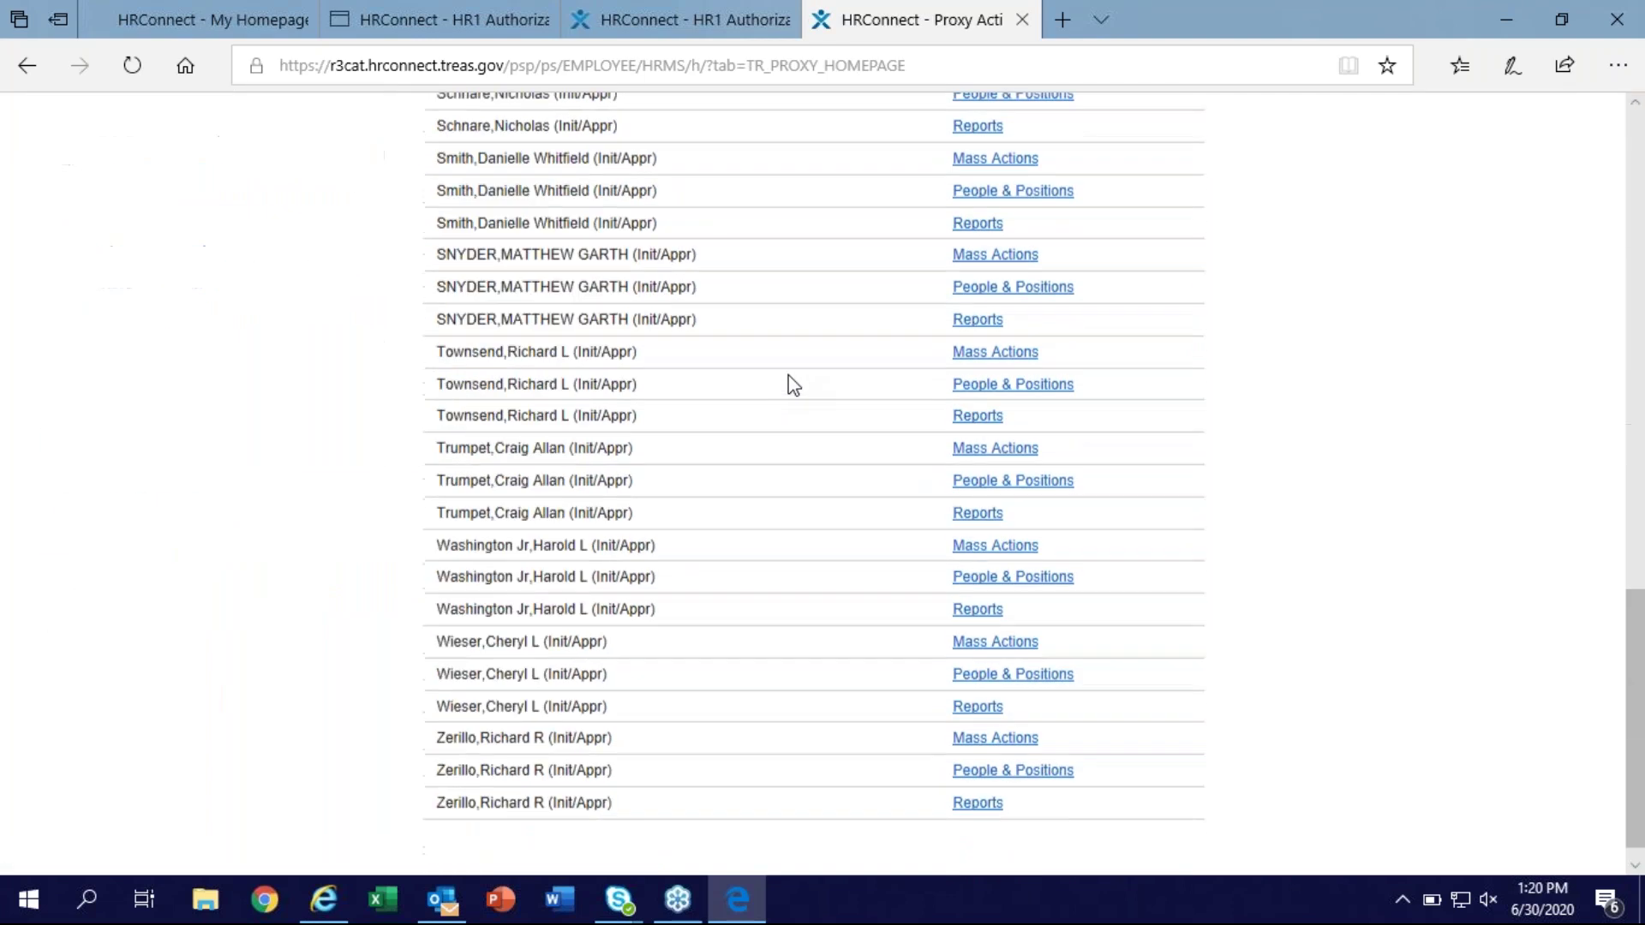
scroll(788, 384, up, 15)
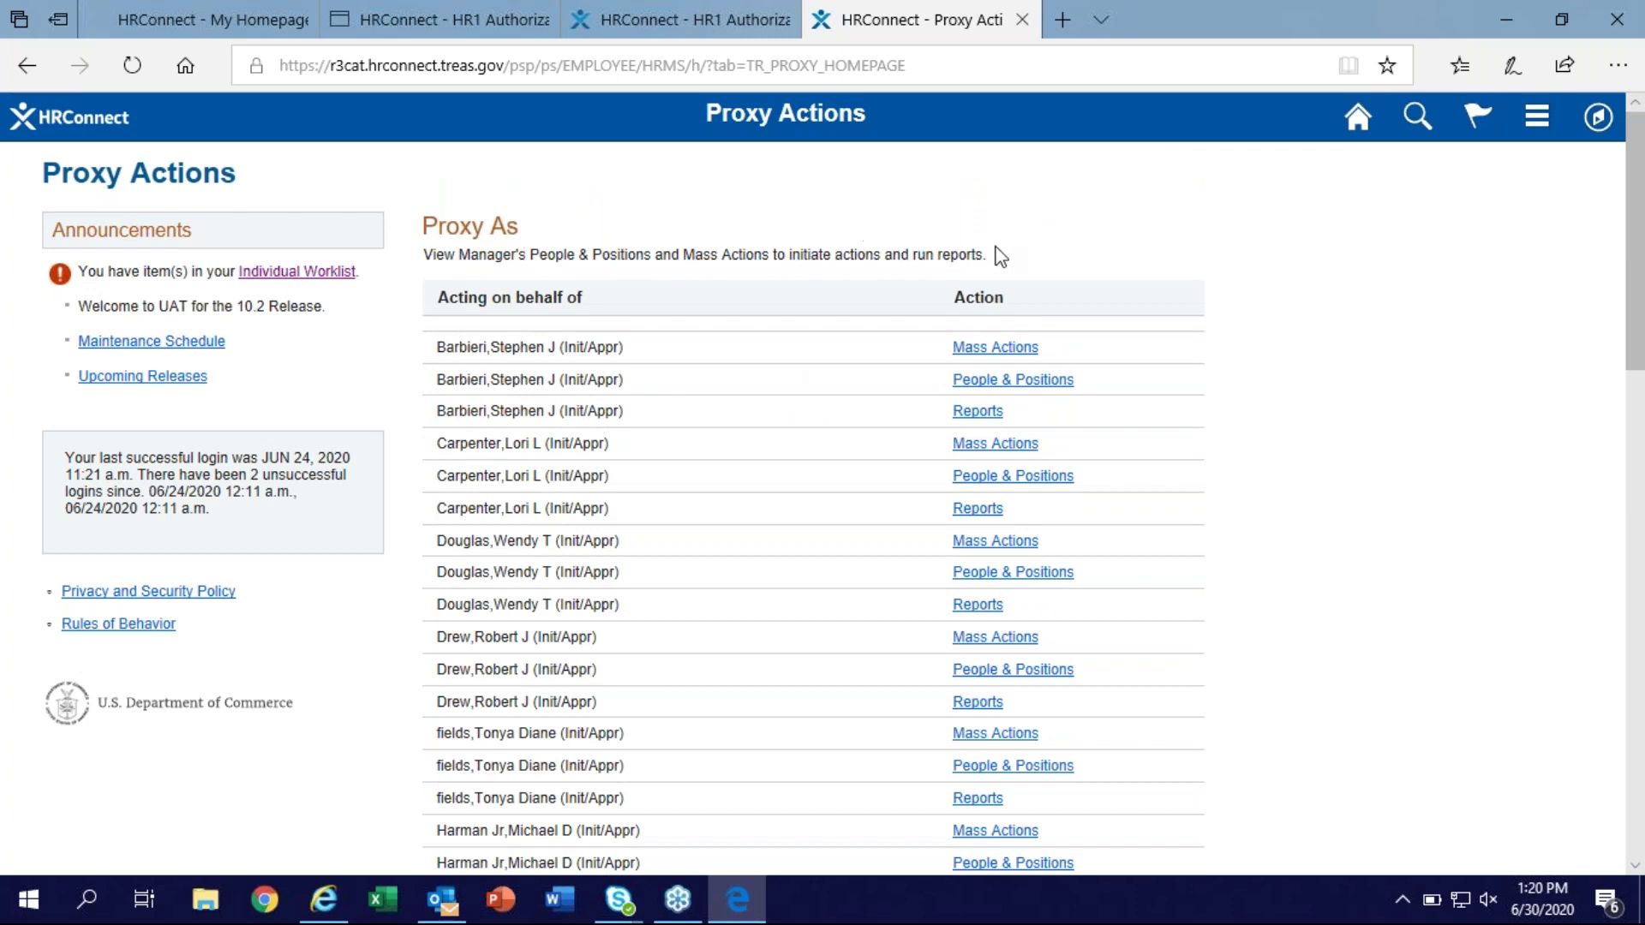
click(1350, 124)
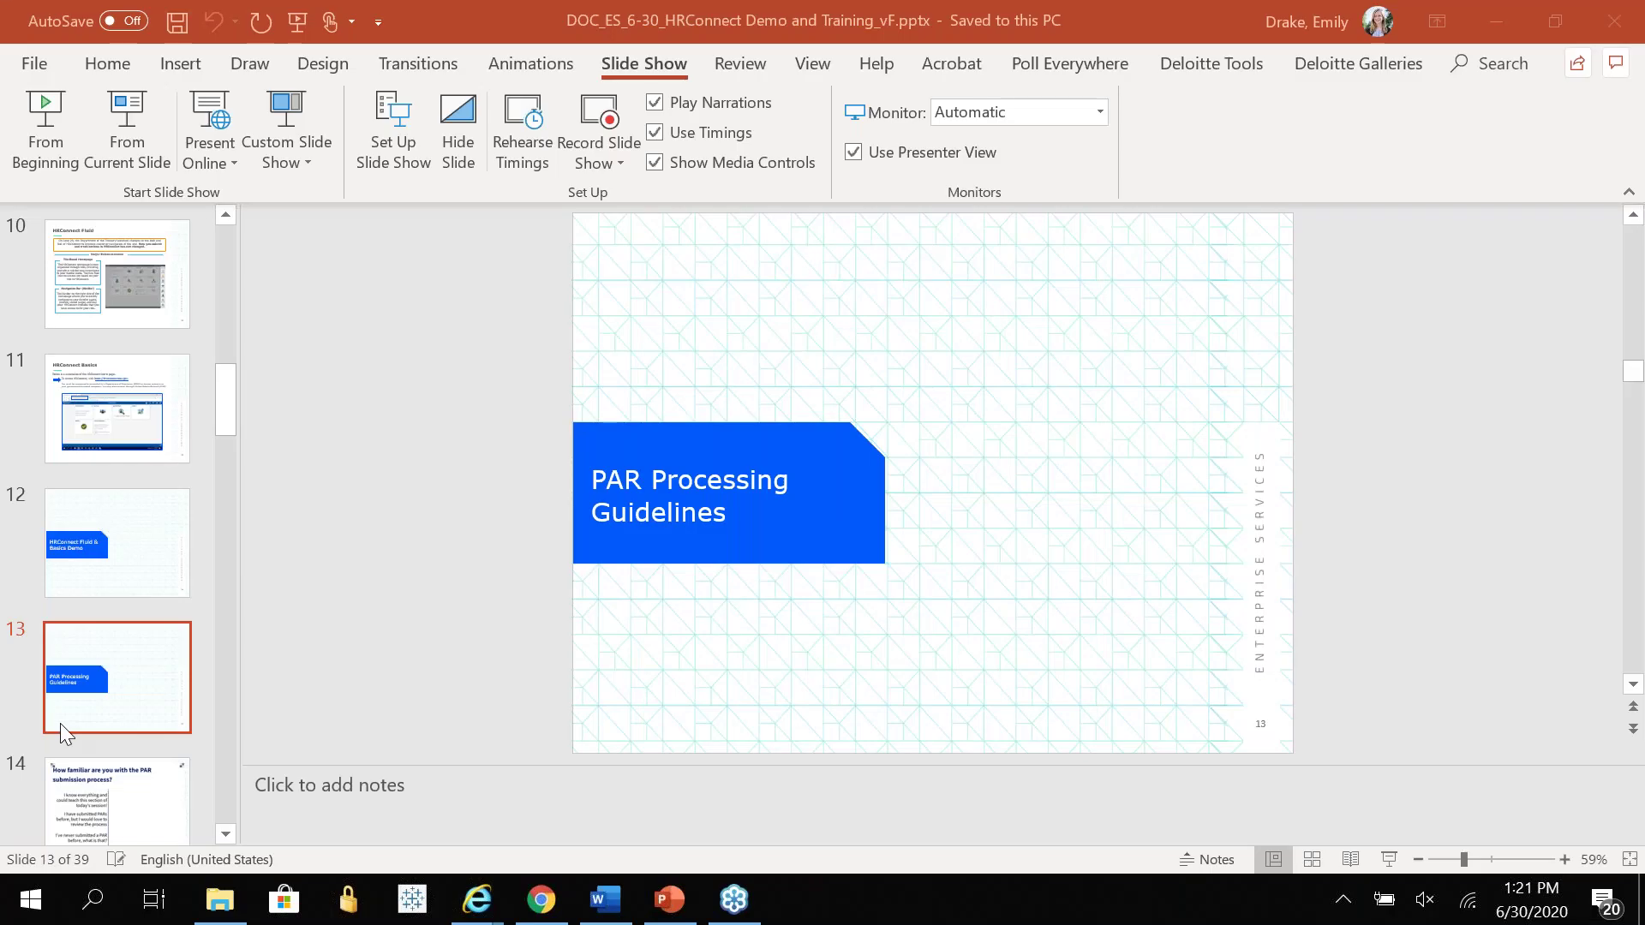
scroll(60, 724, down, 1)
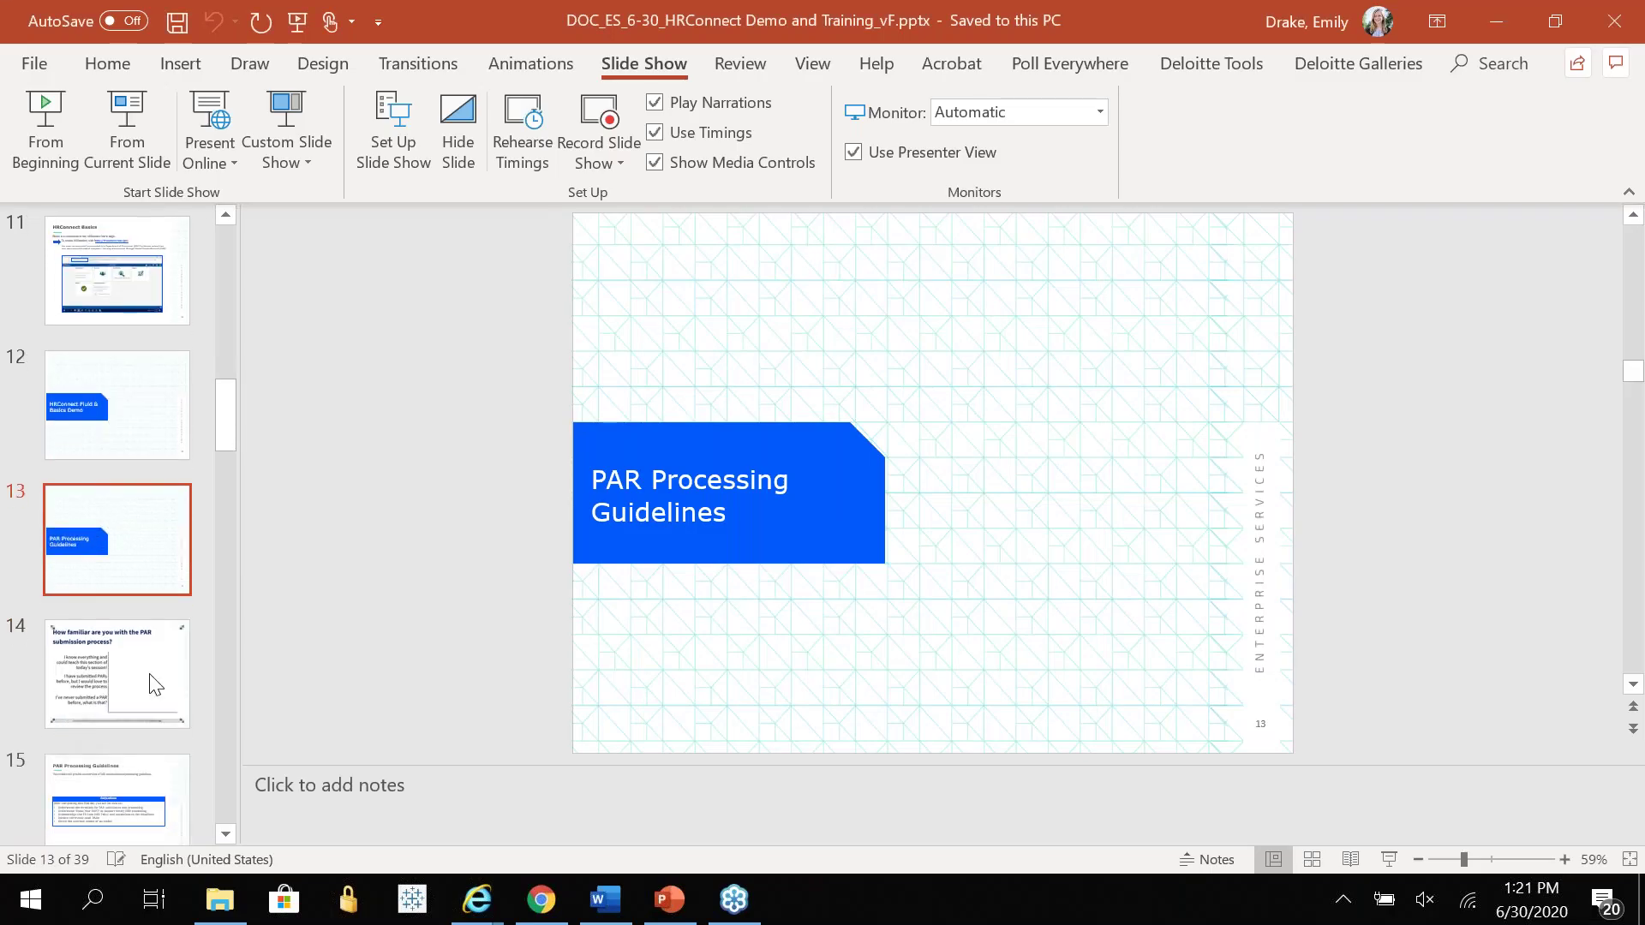
Present from slide 13 'PAR Processing Guidelines' and advance to the PAR familiarity poll
click(138, 109)
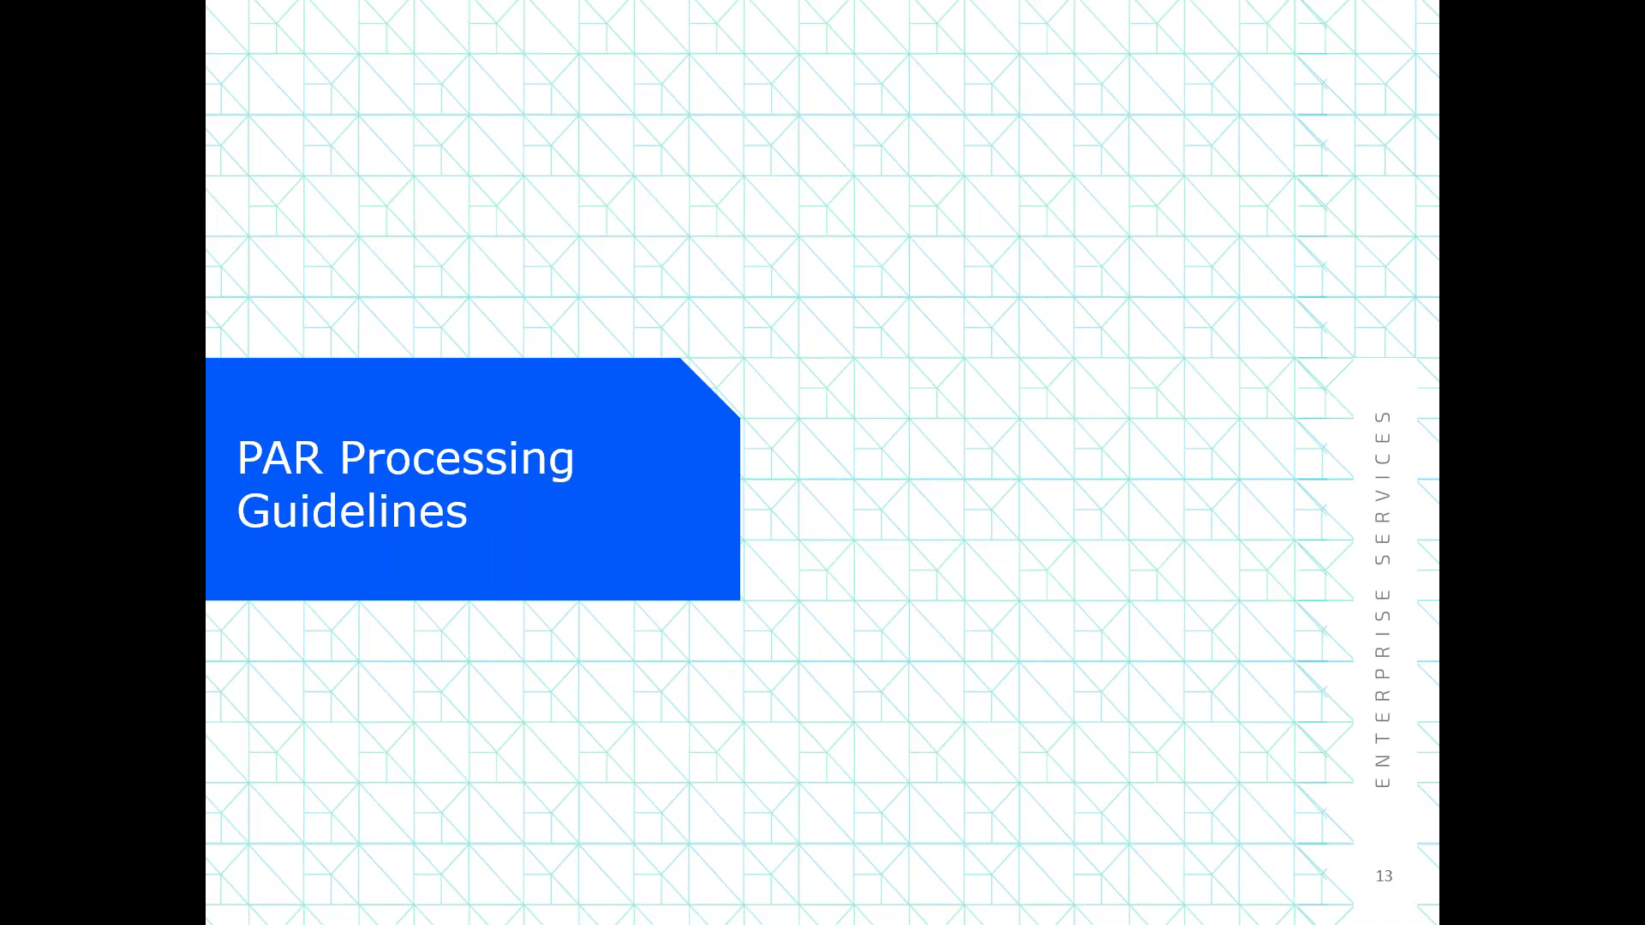
click(825, 330)
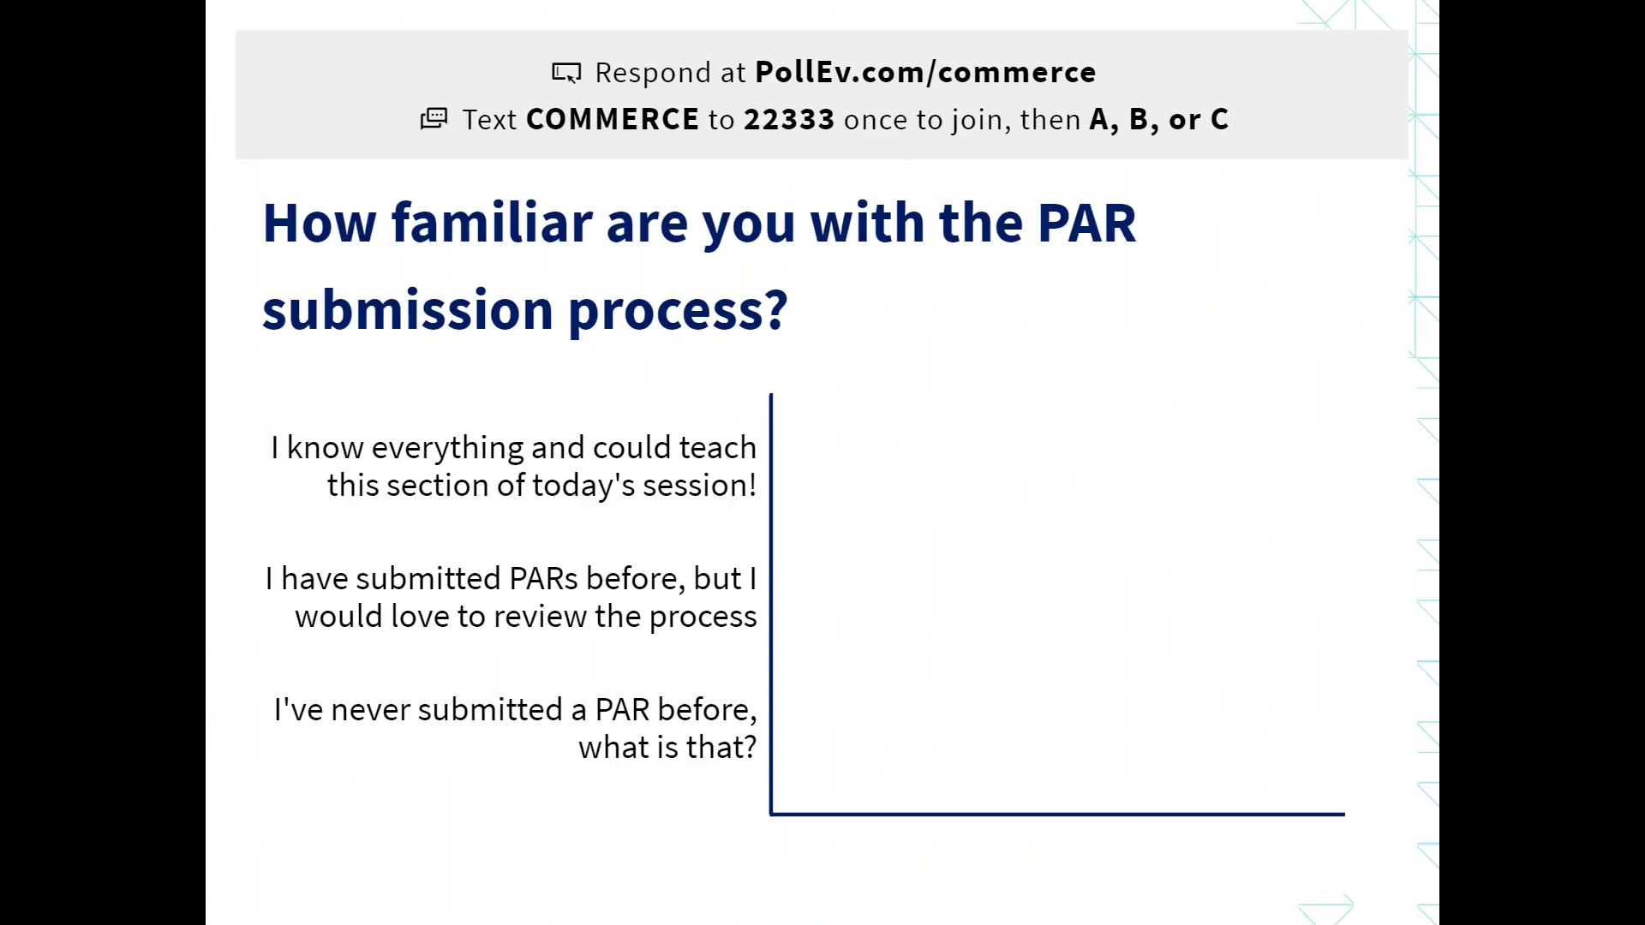
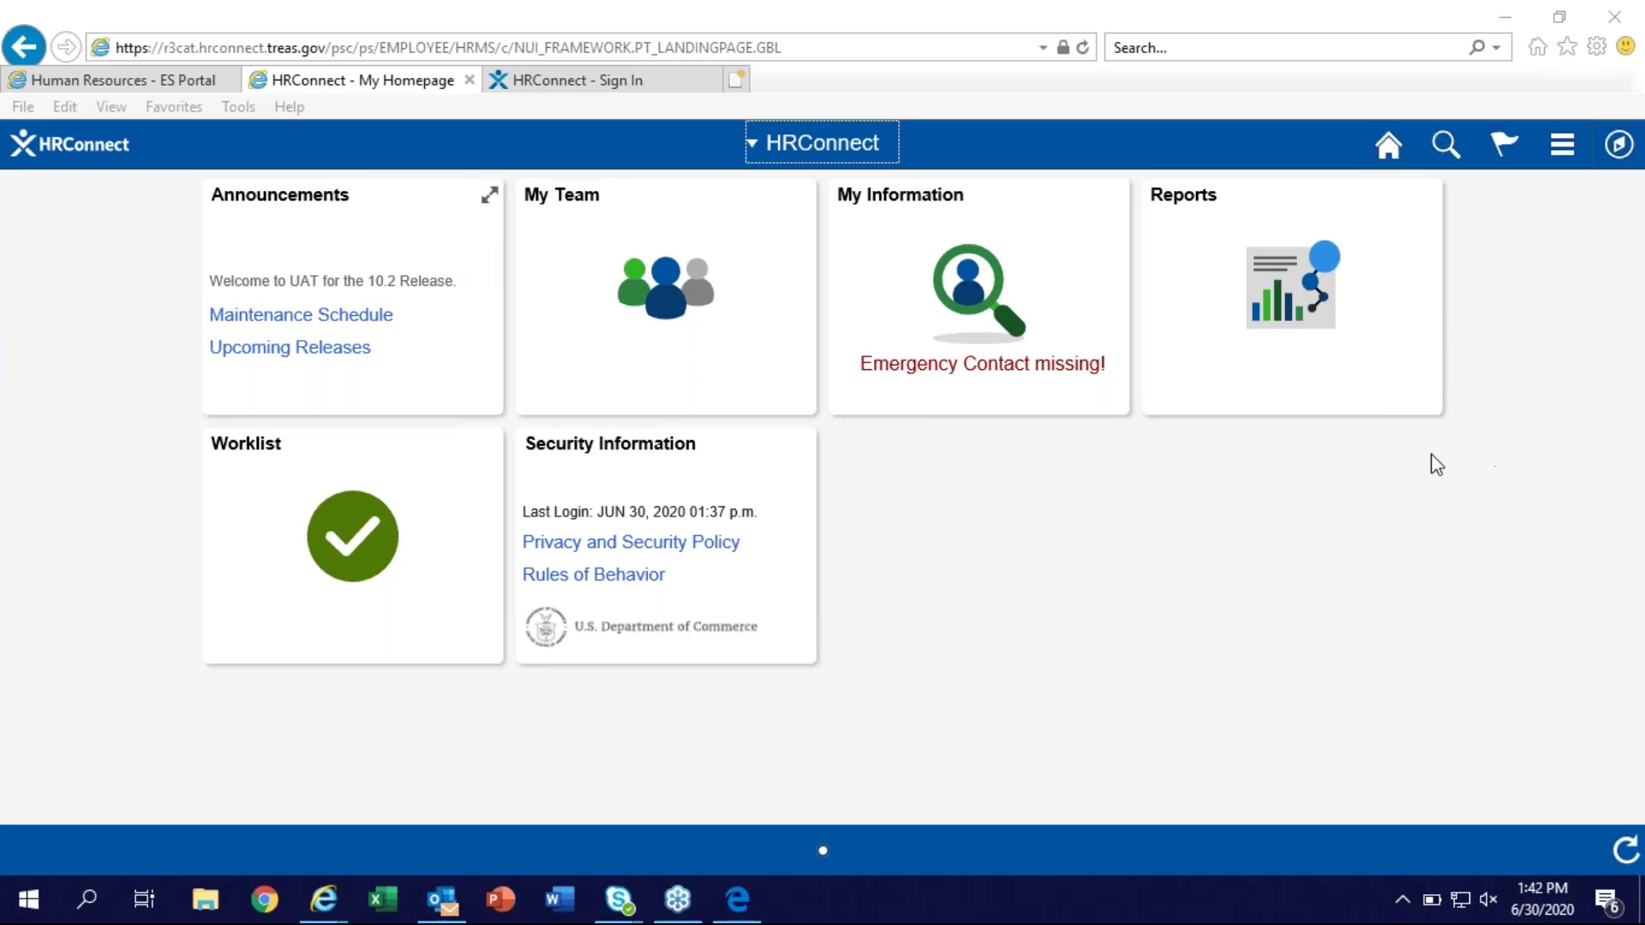
From My Team, open the second direct report, dismiss the telework notice, and start a Termination
click(1000, 698)
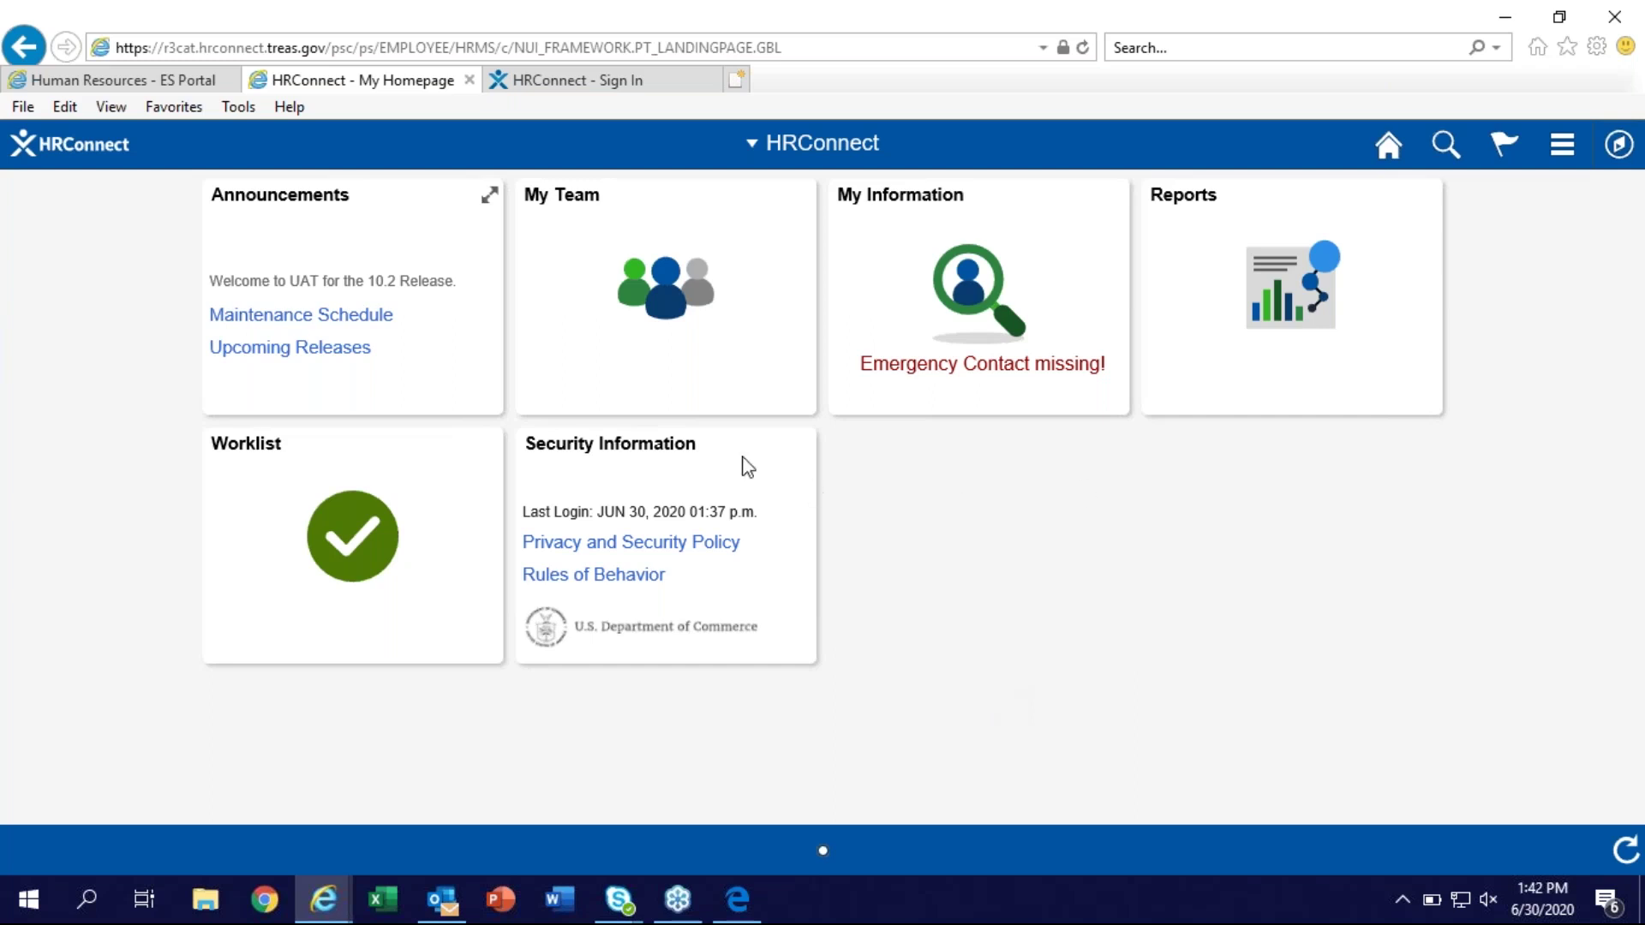
click(645, 304)
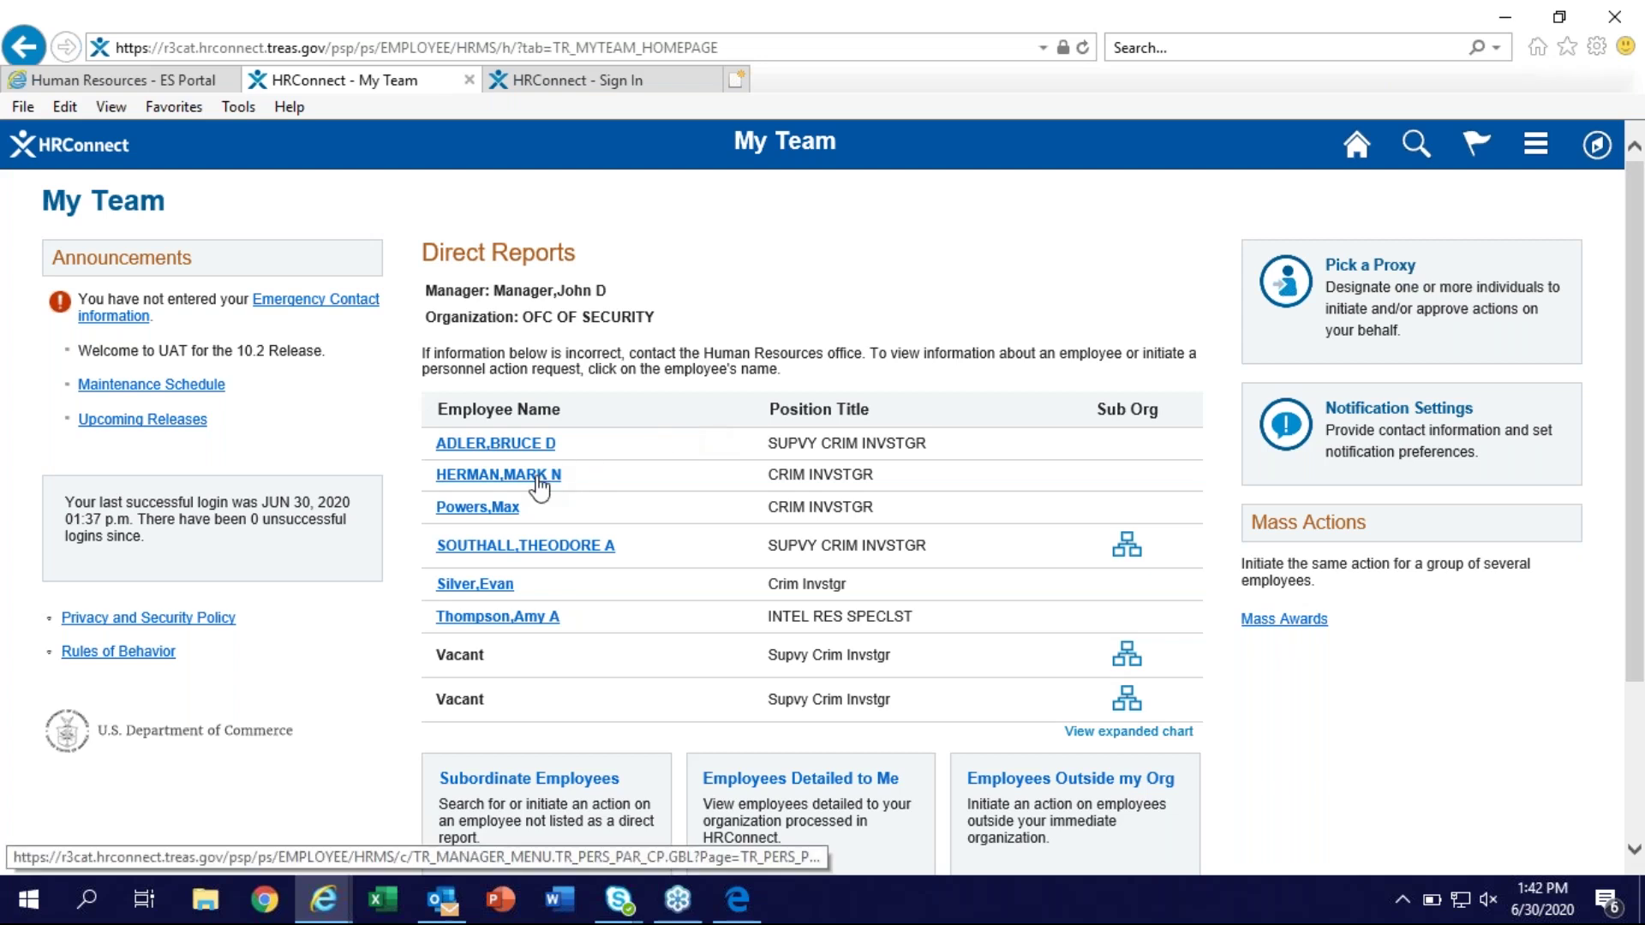
click(485, 477)
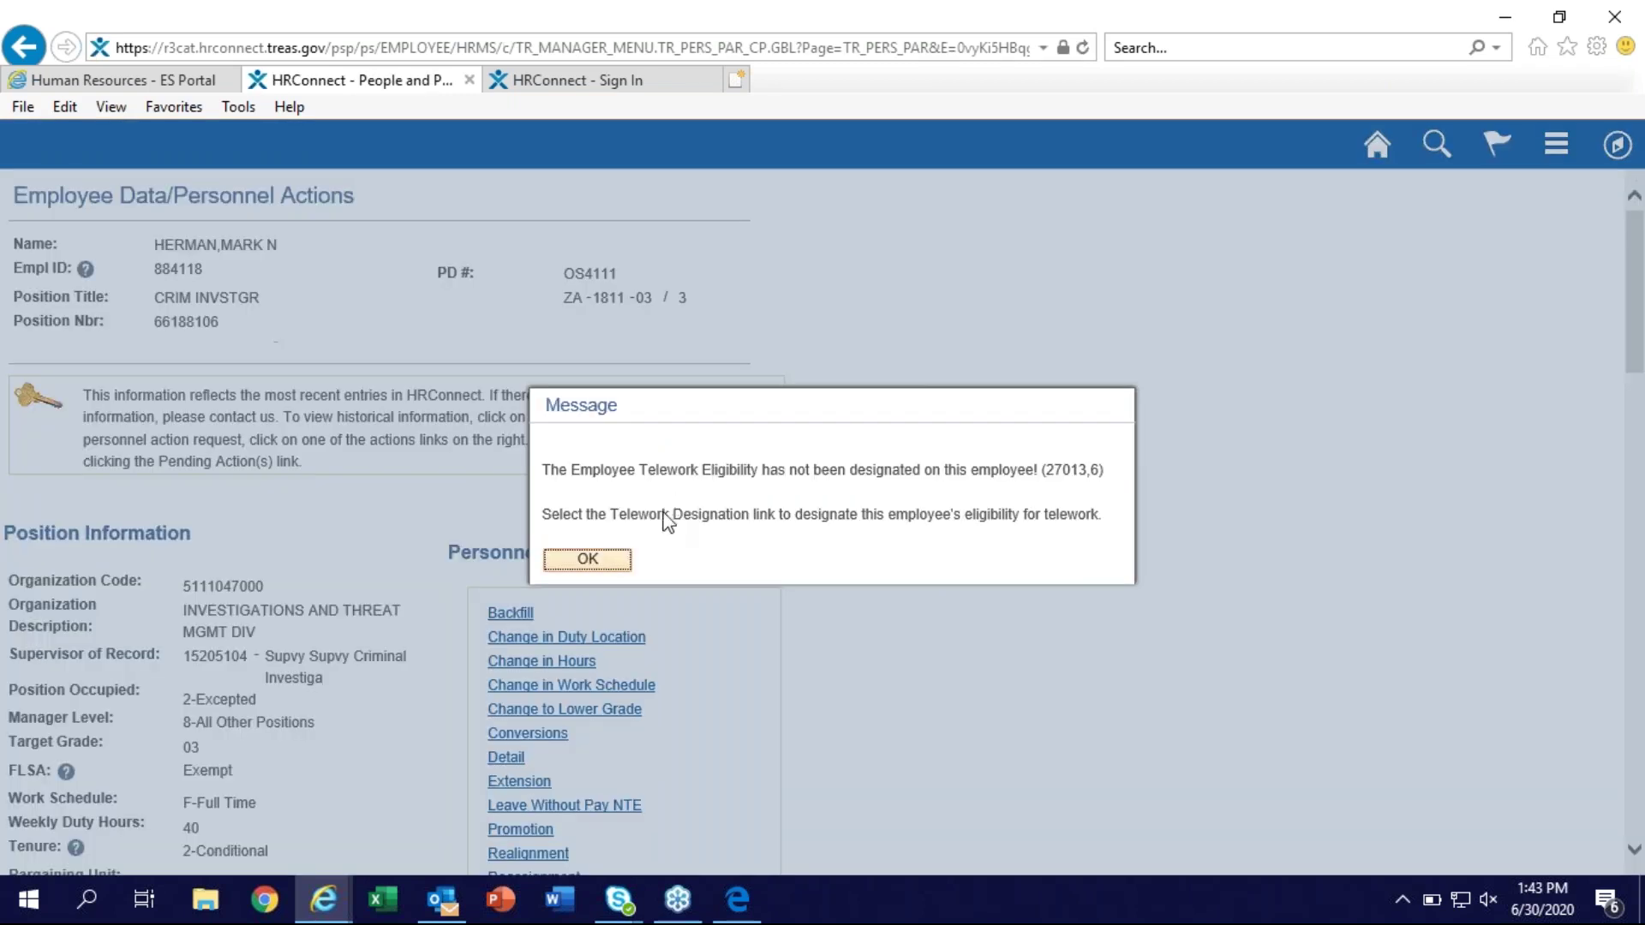
click(593, 561)
scroll(823, 522, down, 3)
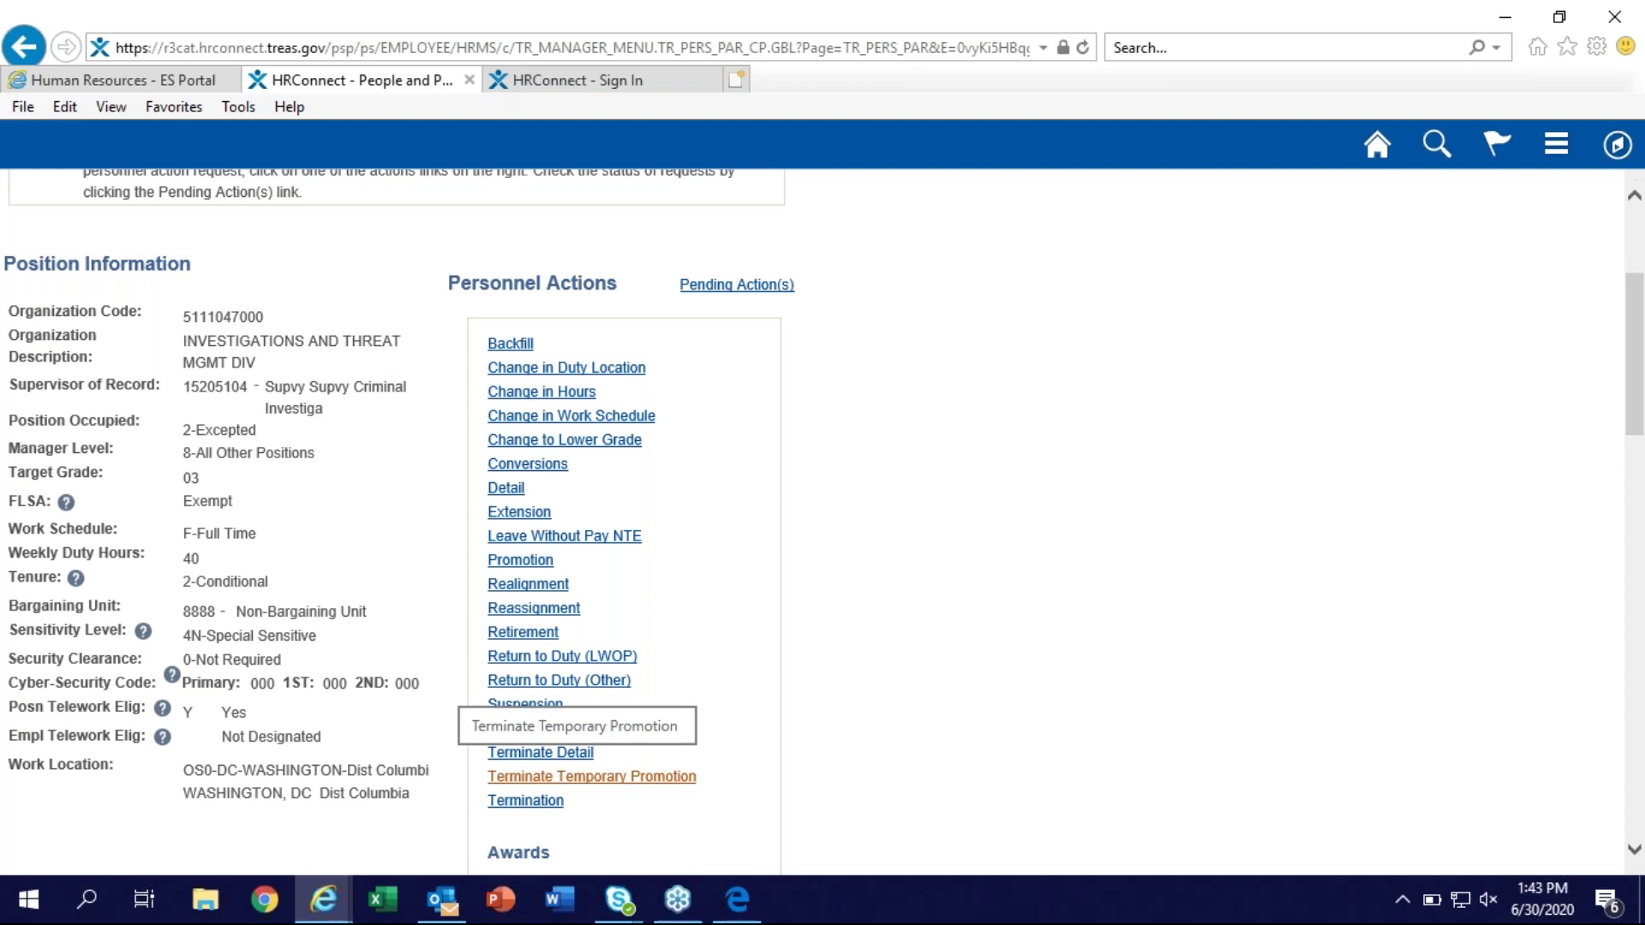
click(550, 799)
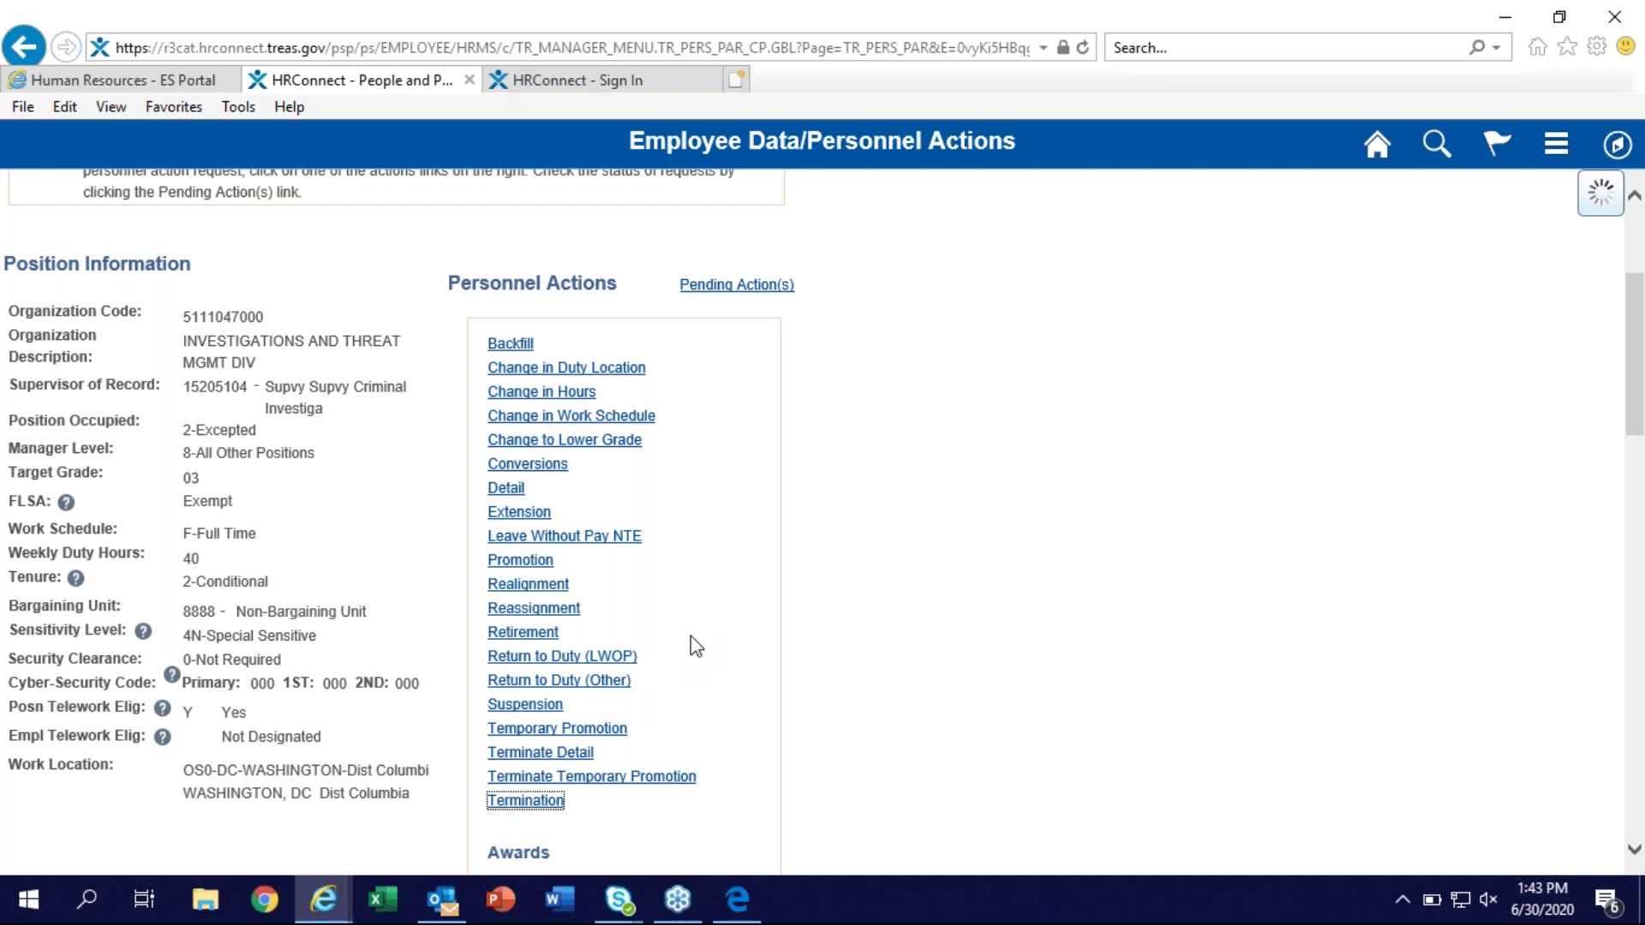
After the required-field warning on the first submit, choose Resignation as the action reason
scroll(691, 645, down, 1)
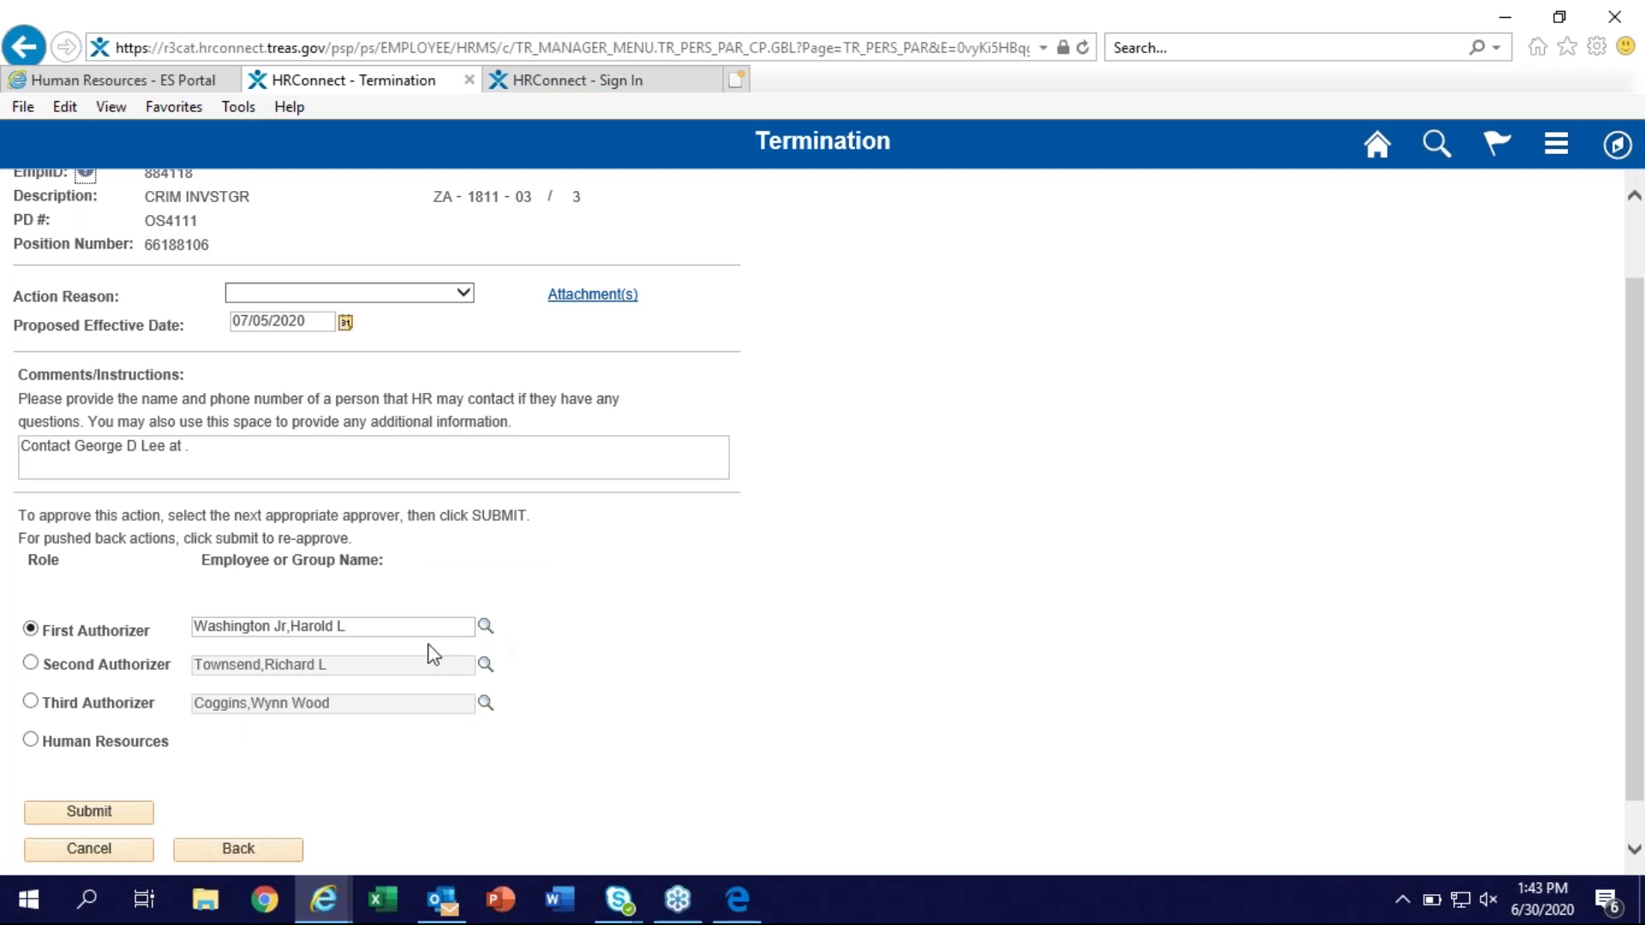
click(105, 816)
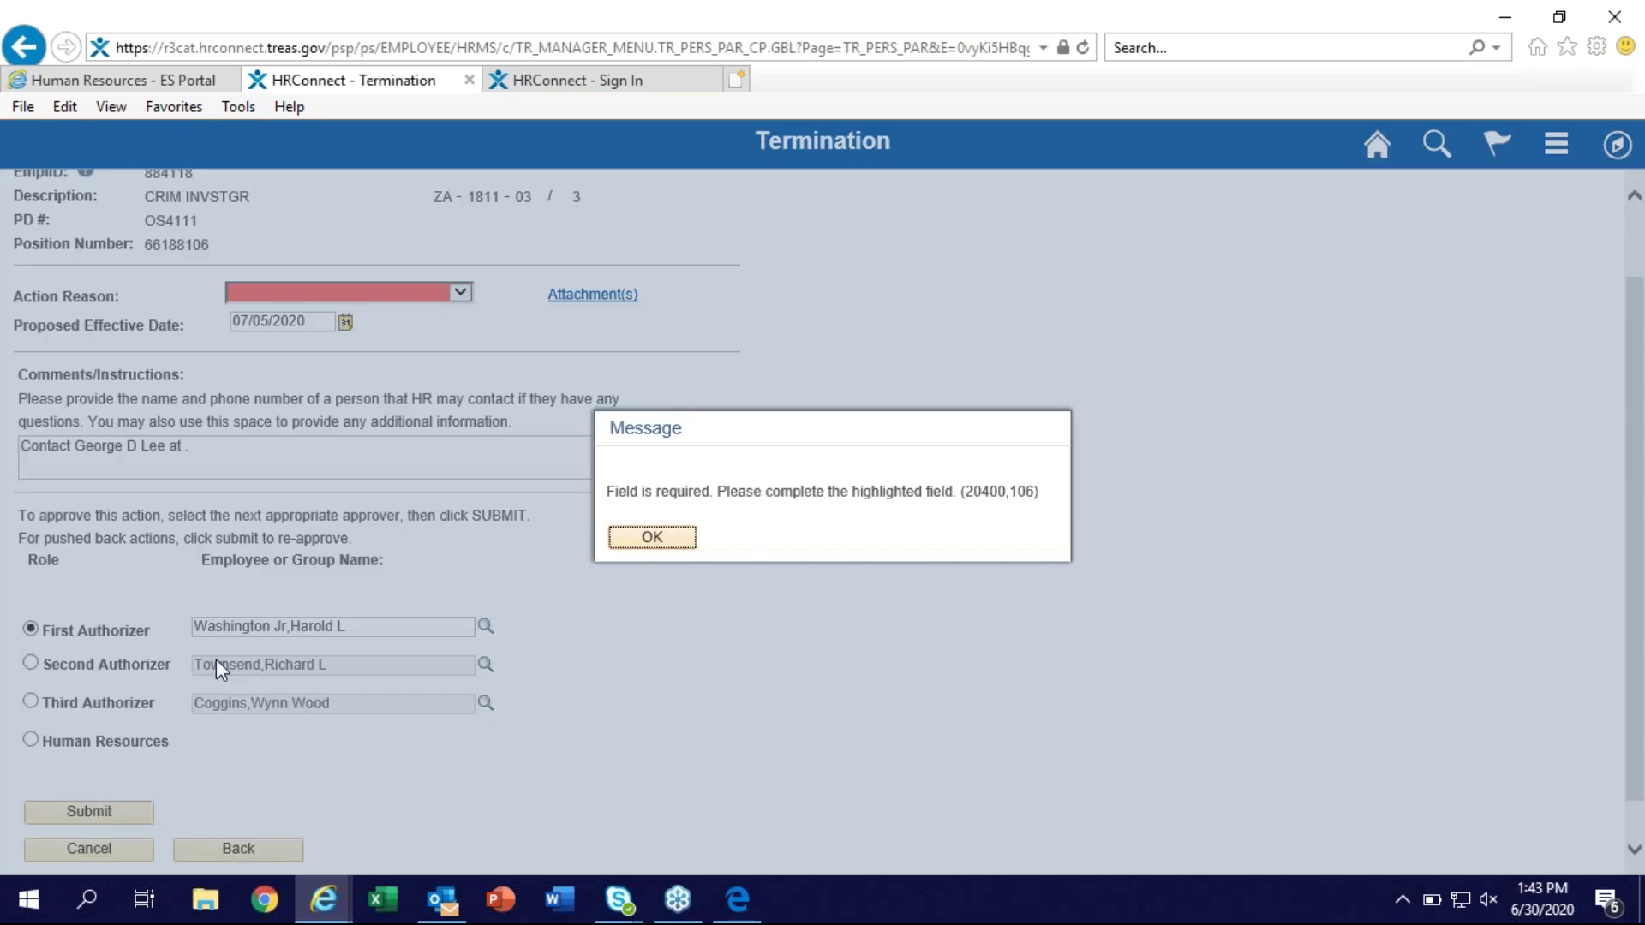
click(650, 538)
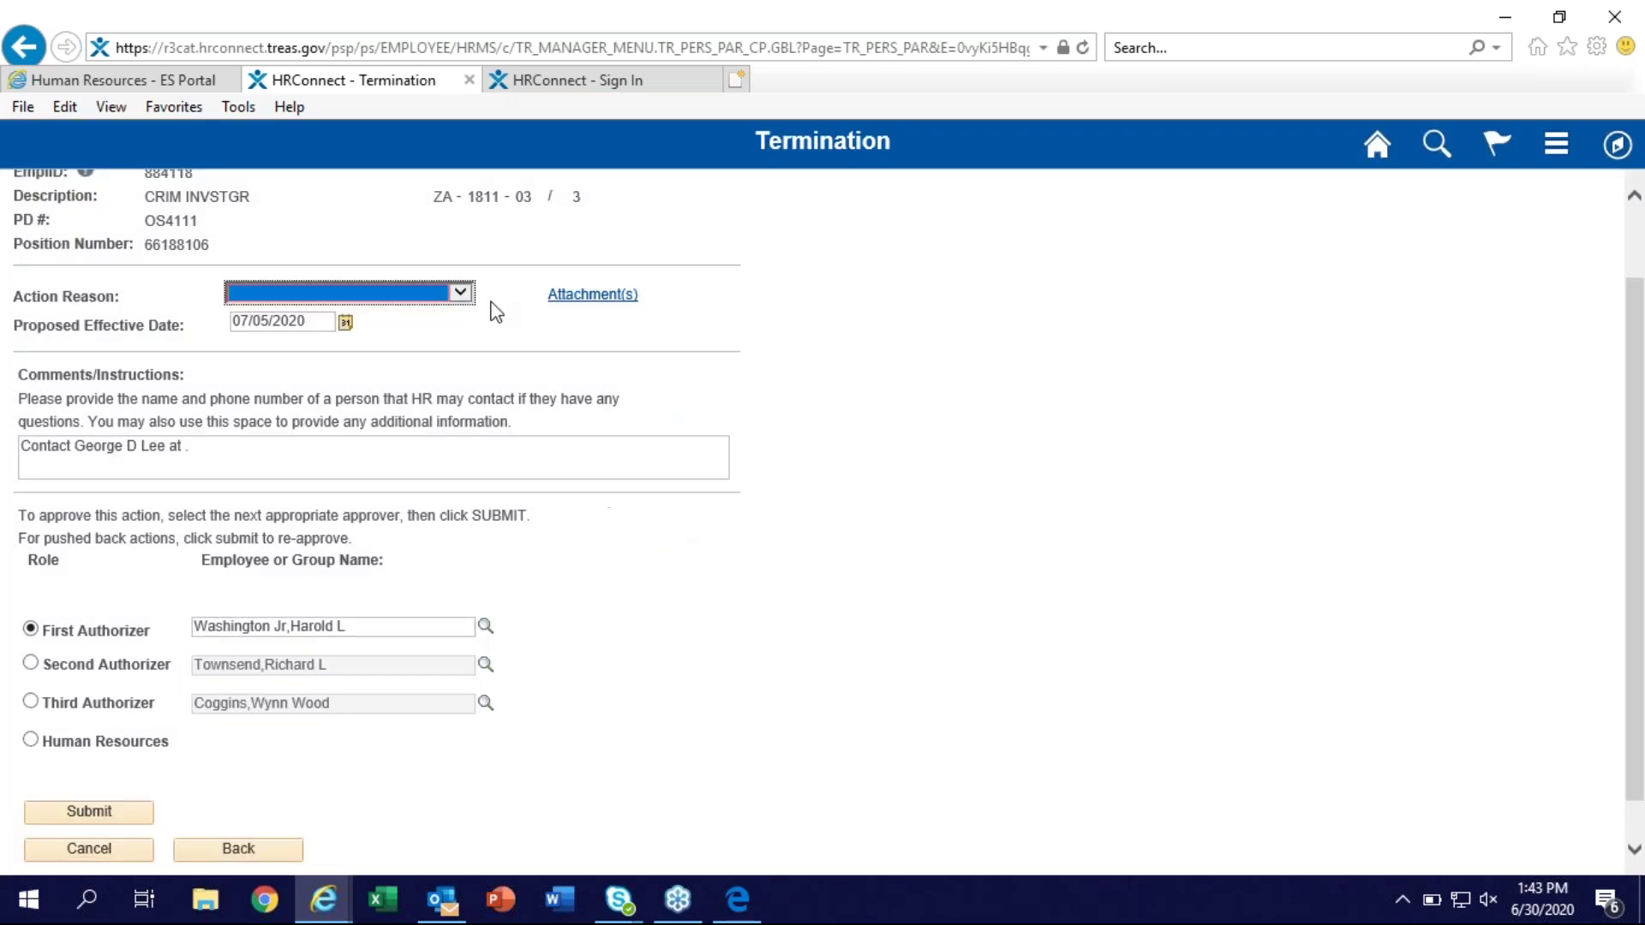
click(462, 294)
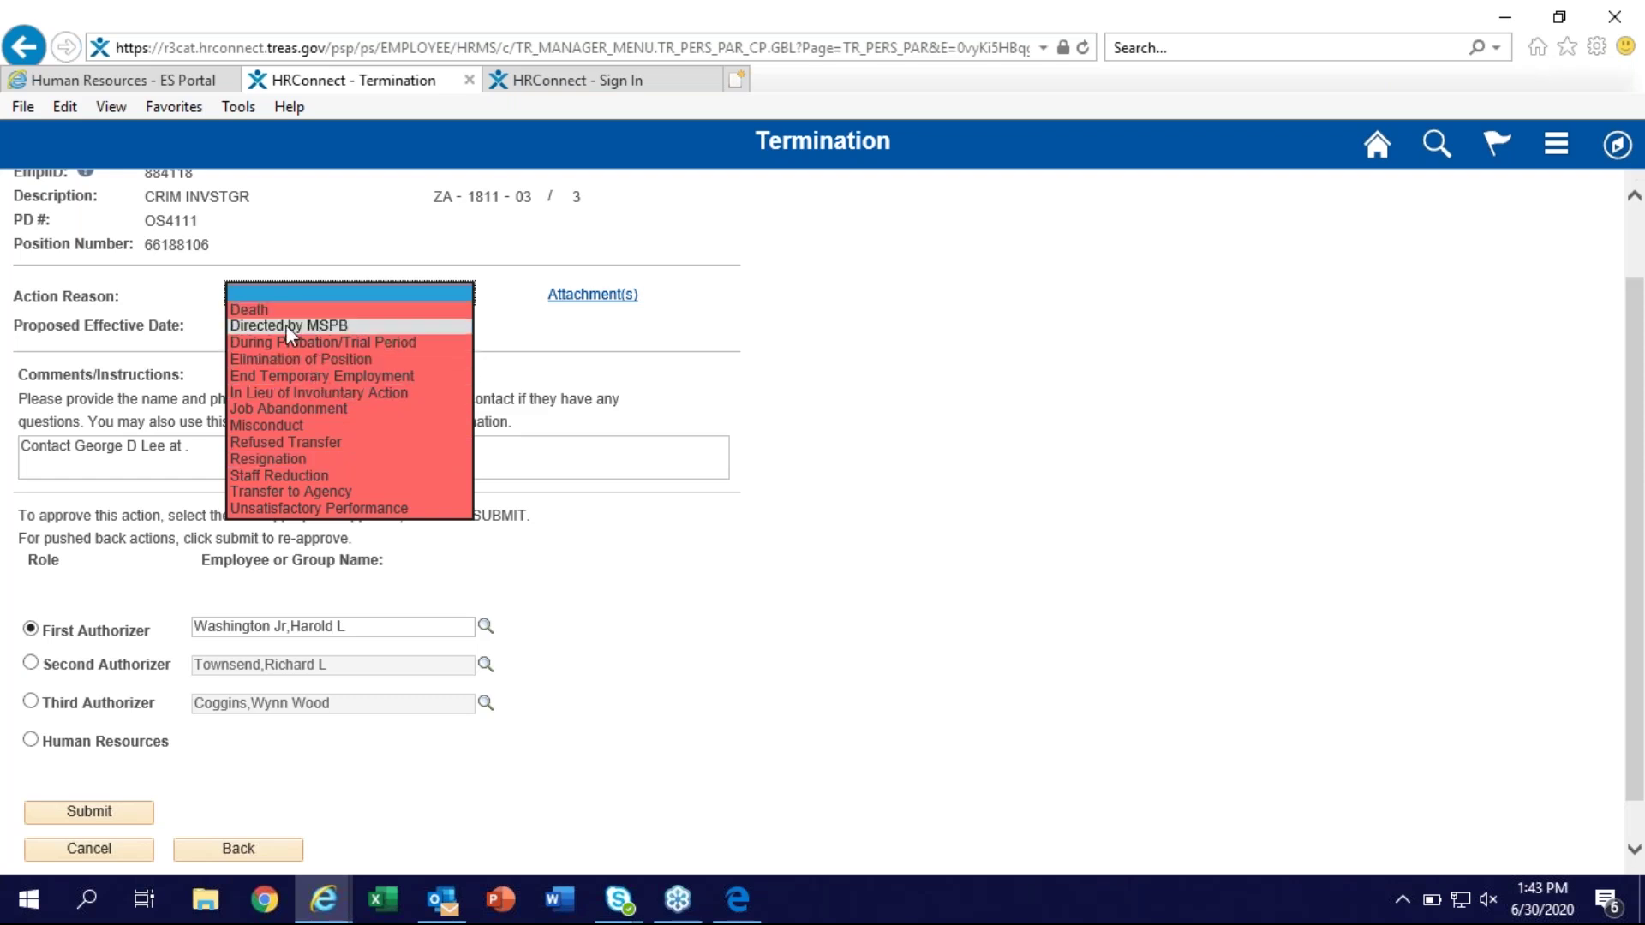
click(293, 460)
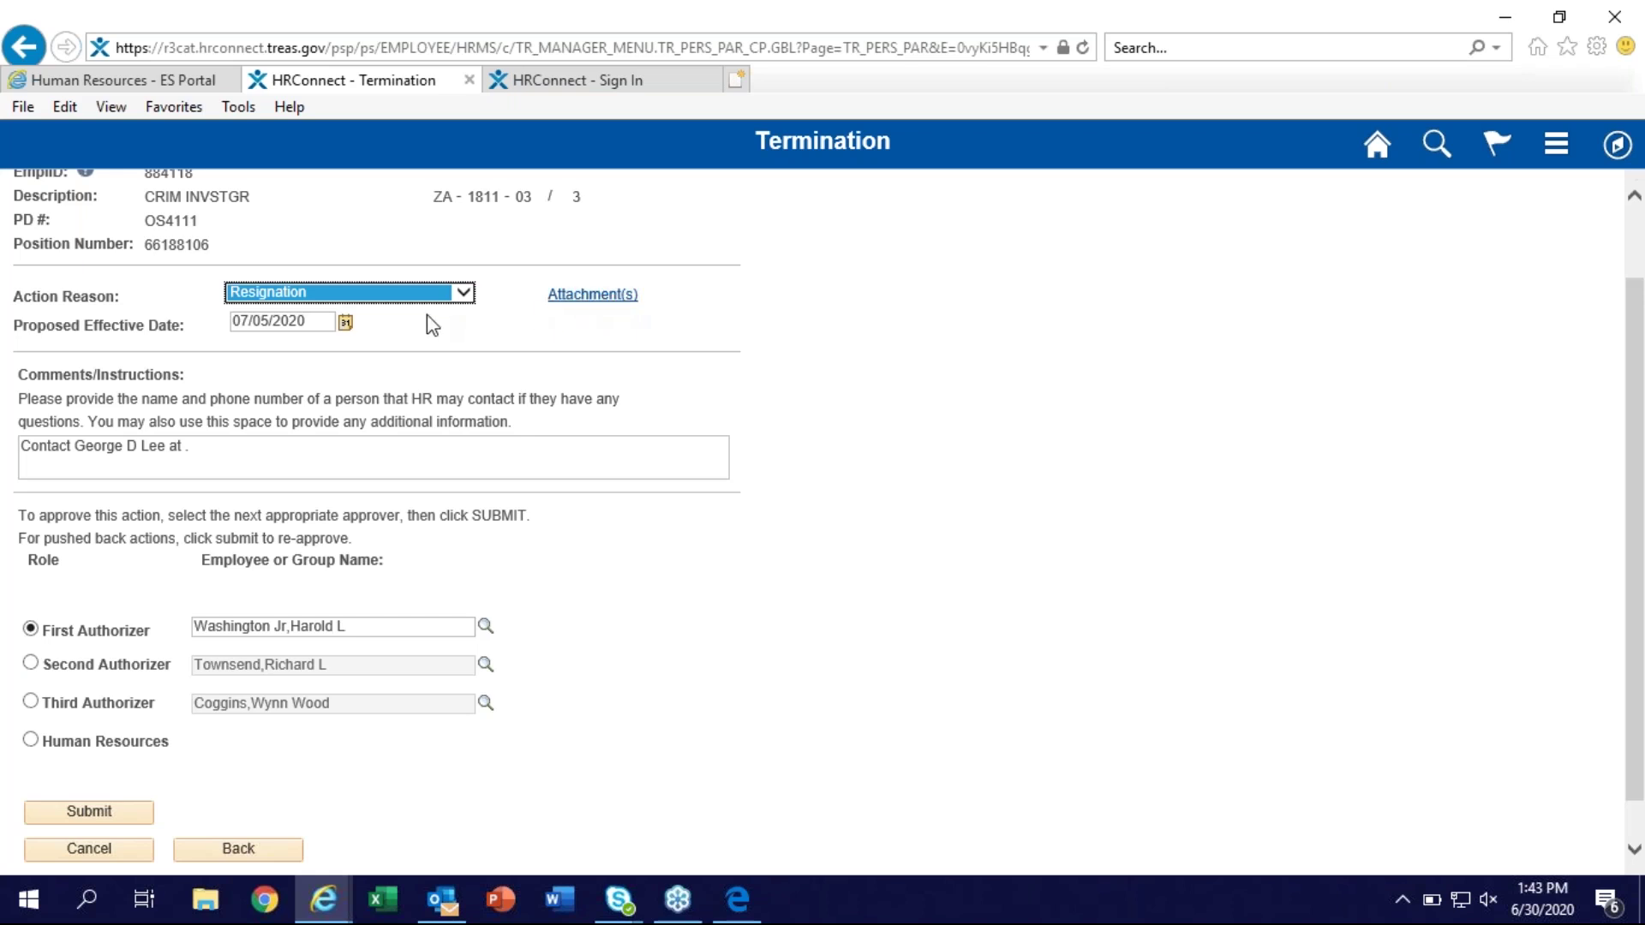
Set the proposed effective date to 09/15/2020 and submit the termination request
click(345, 323)
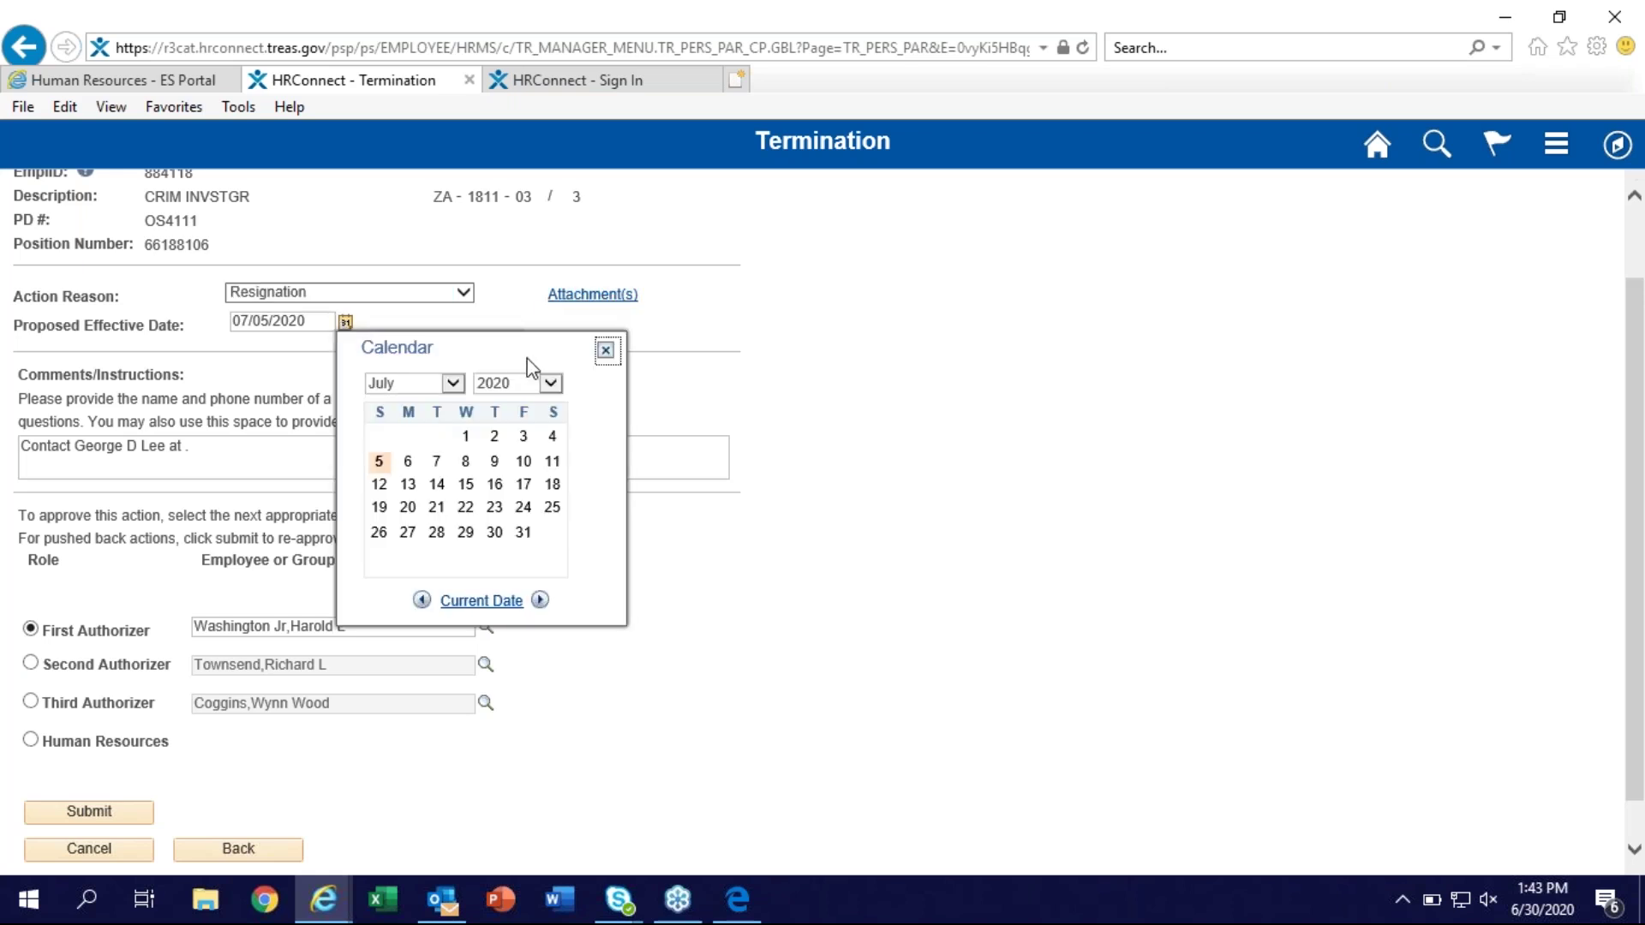
click(452, 383)
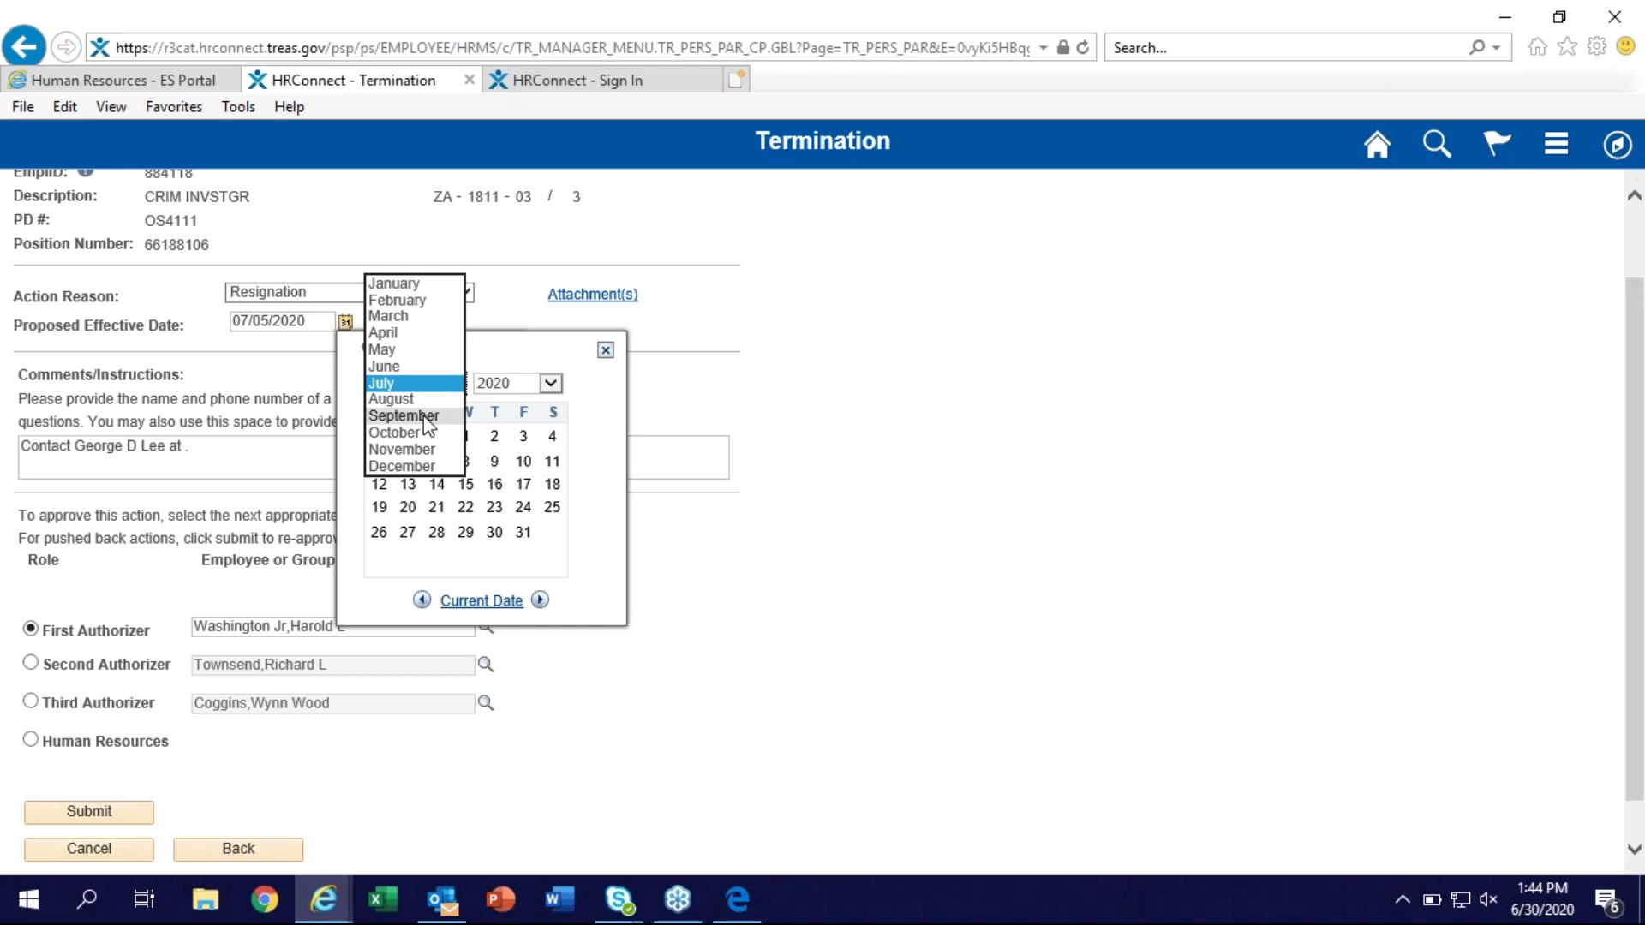
click(403, 420)
click(437, 484)
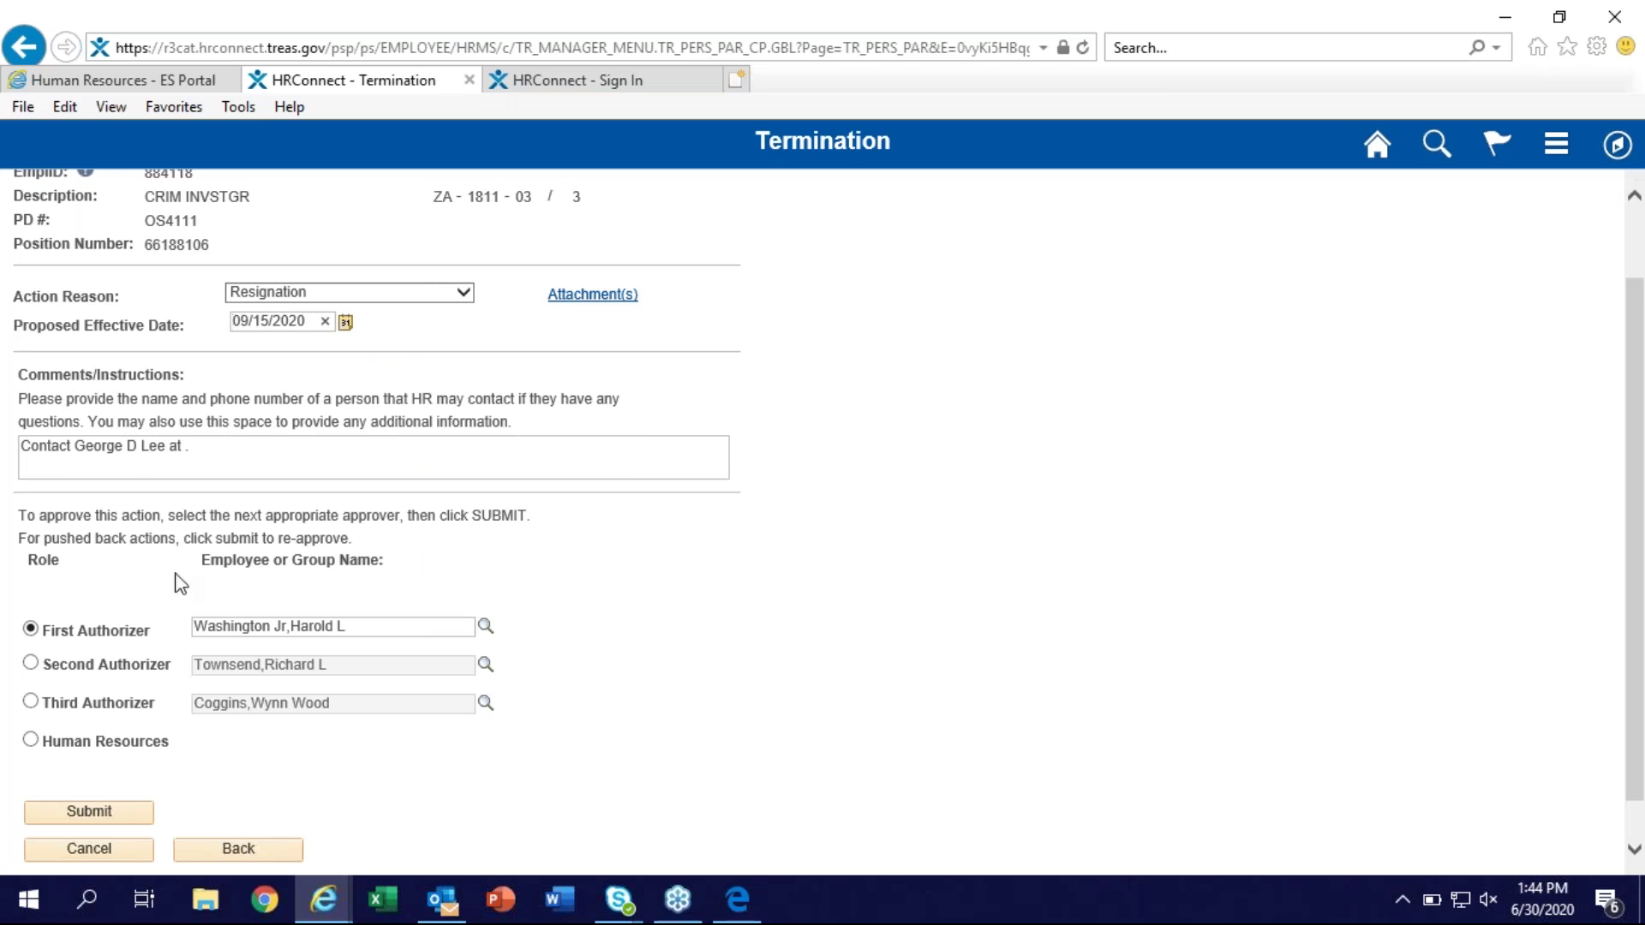
scroll(176, 581, down, 1)
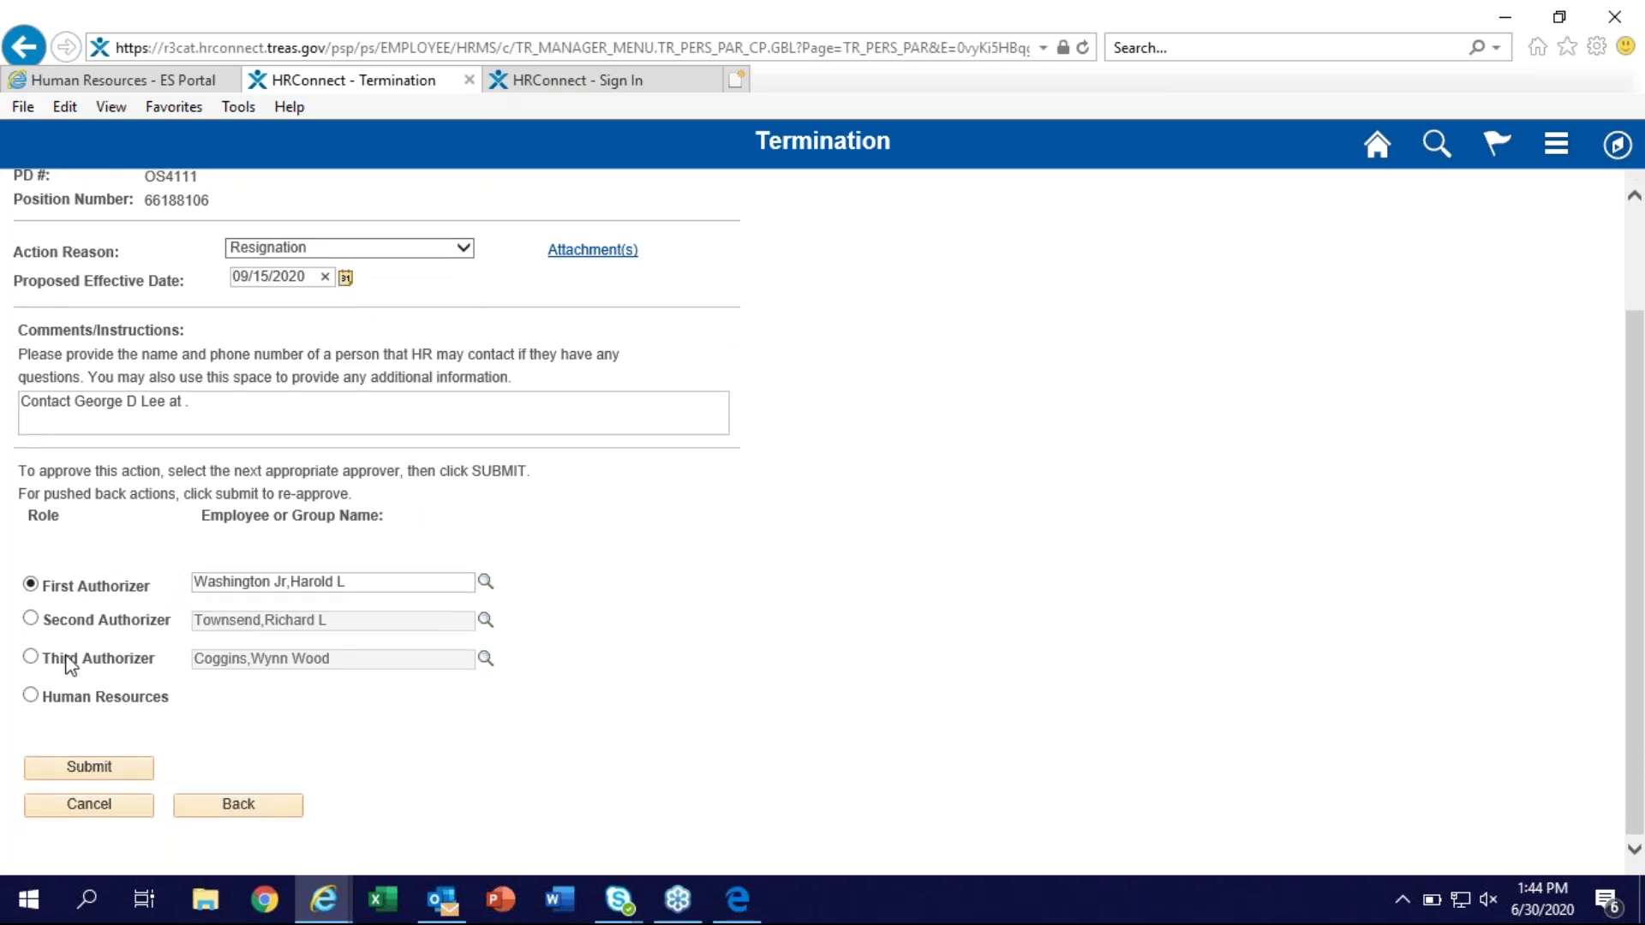
click(66, 769)
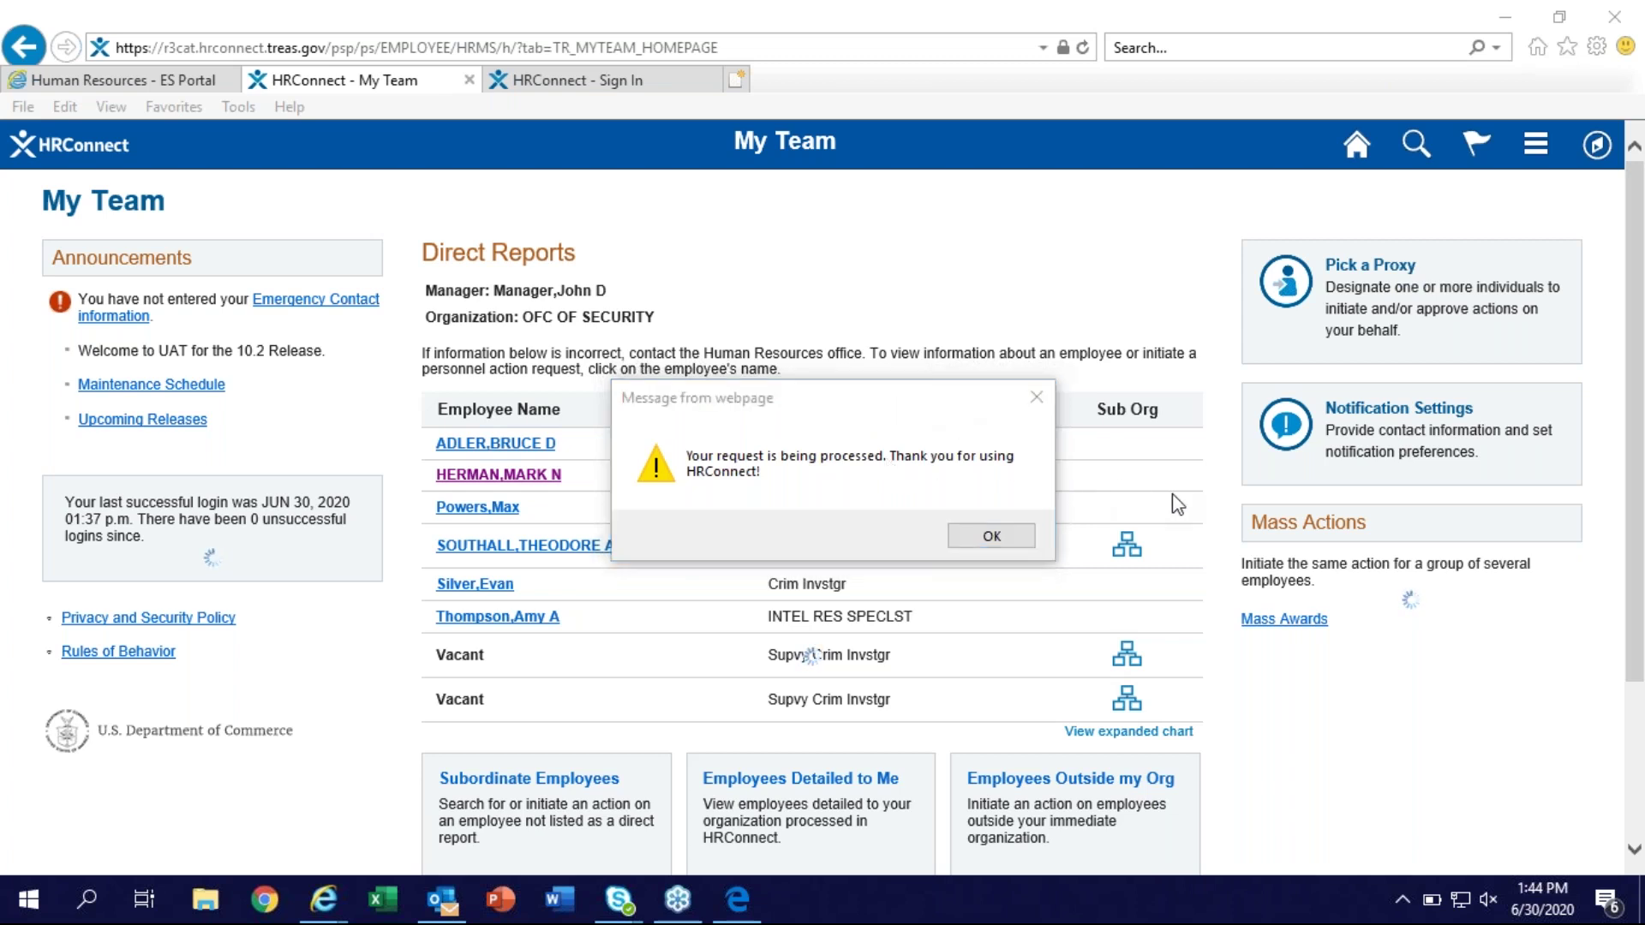
Acknowledge the processed message, reopen the same employee, and start a Temporary Promotion
click(989, 538)
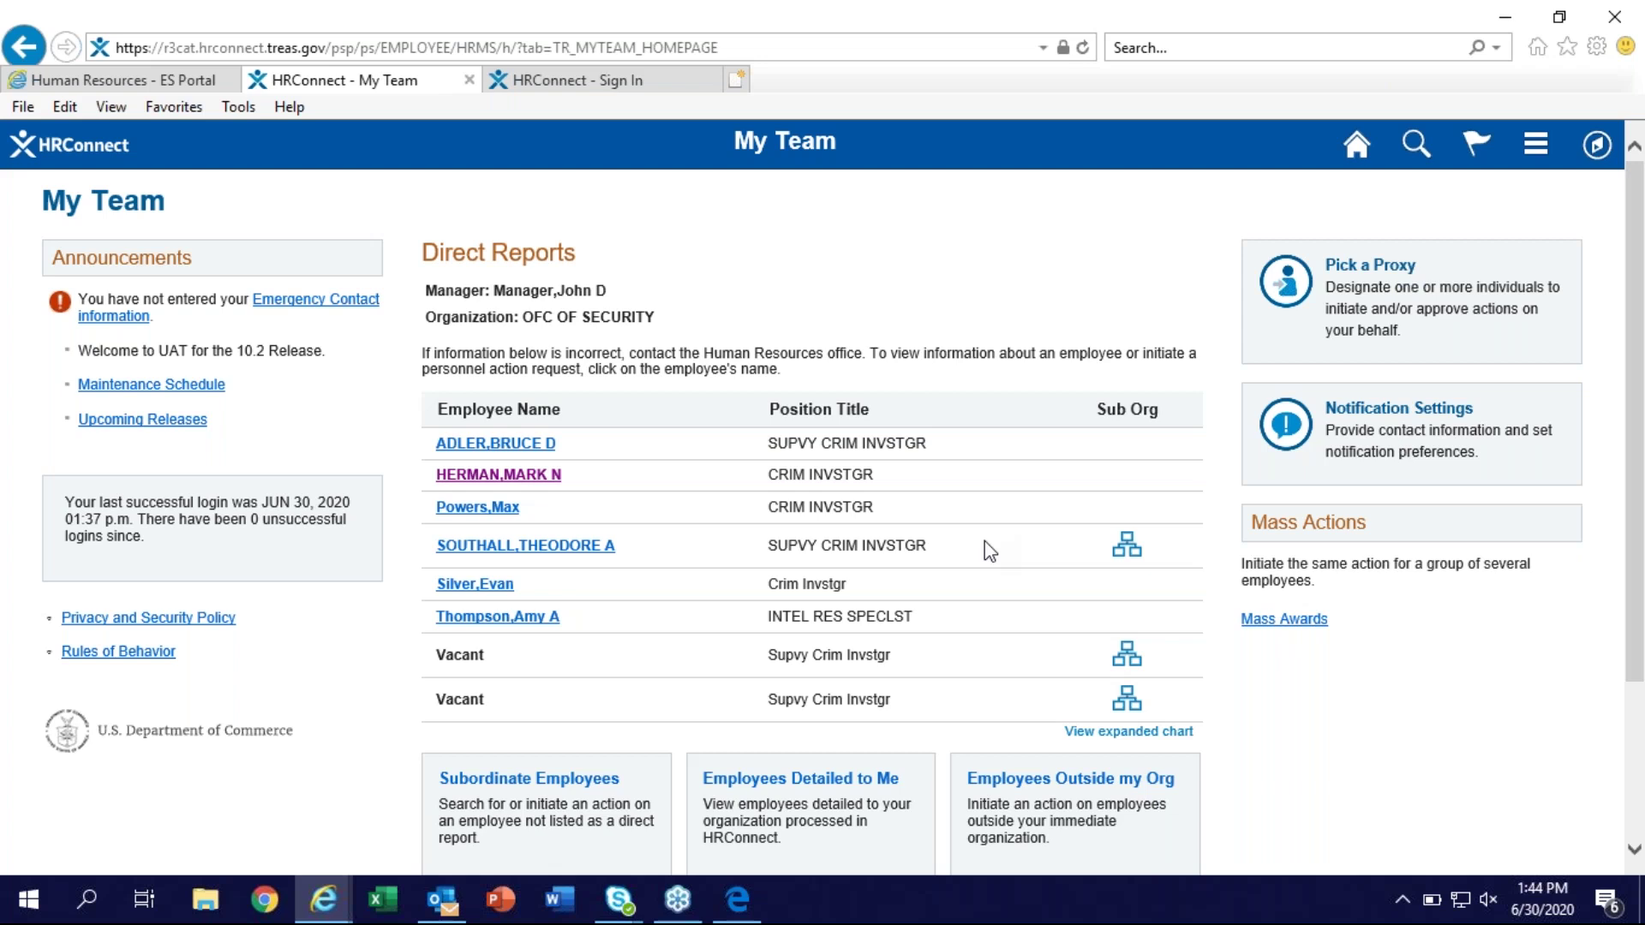
click(517, 478)
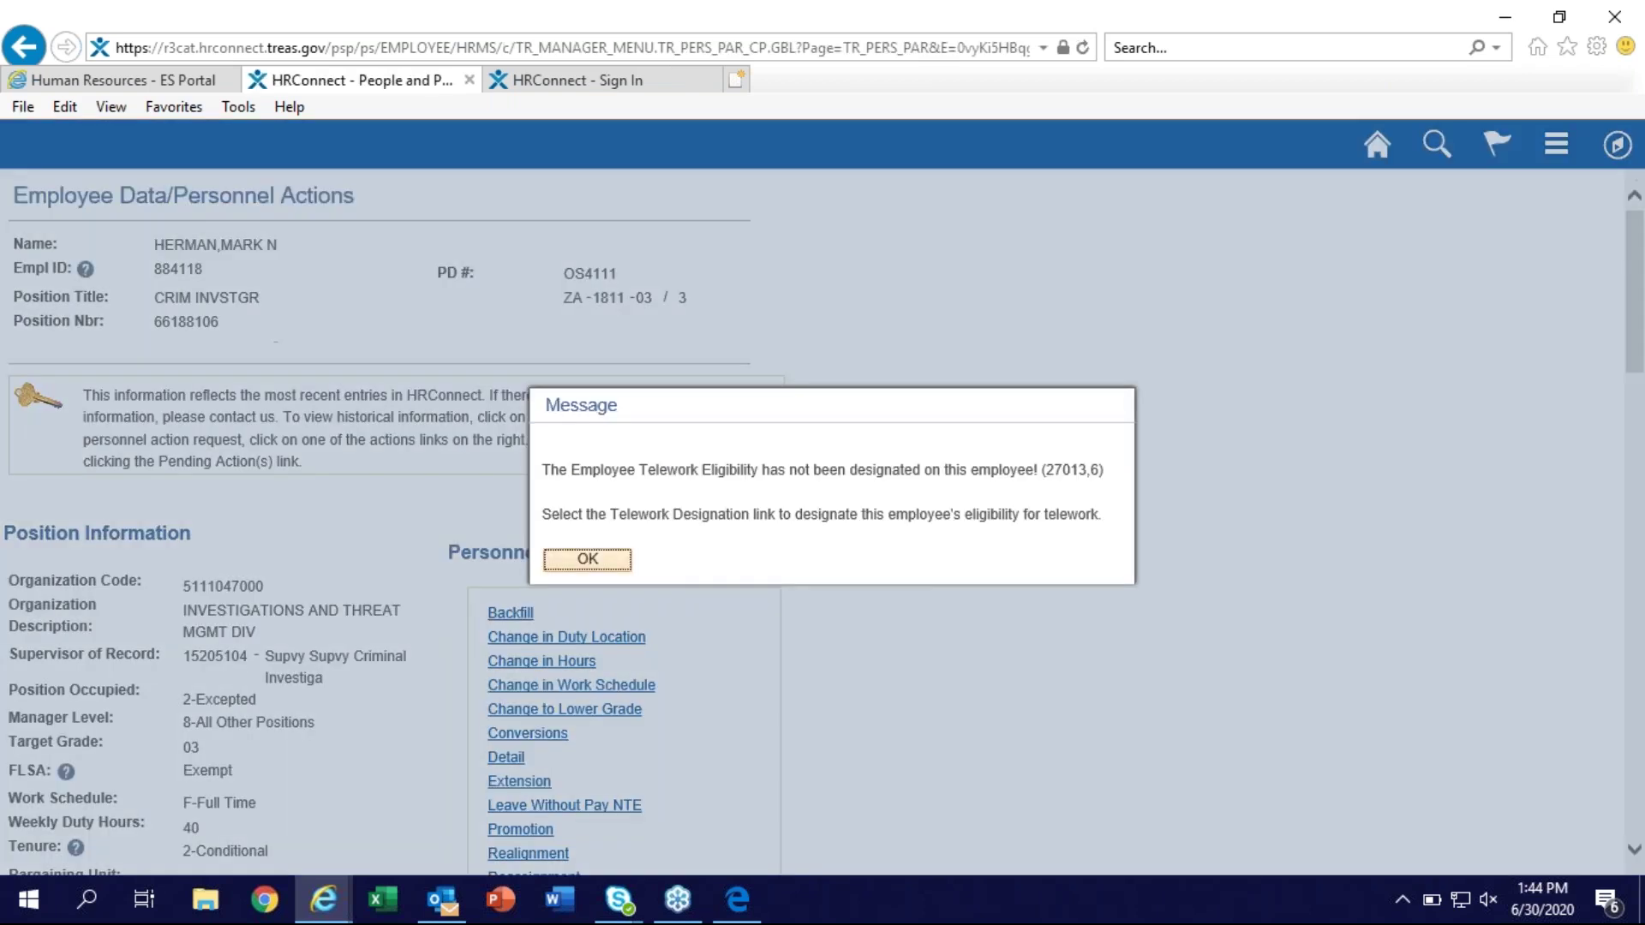
click(587, 558)
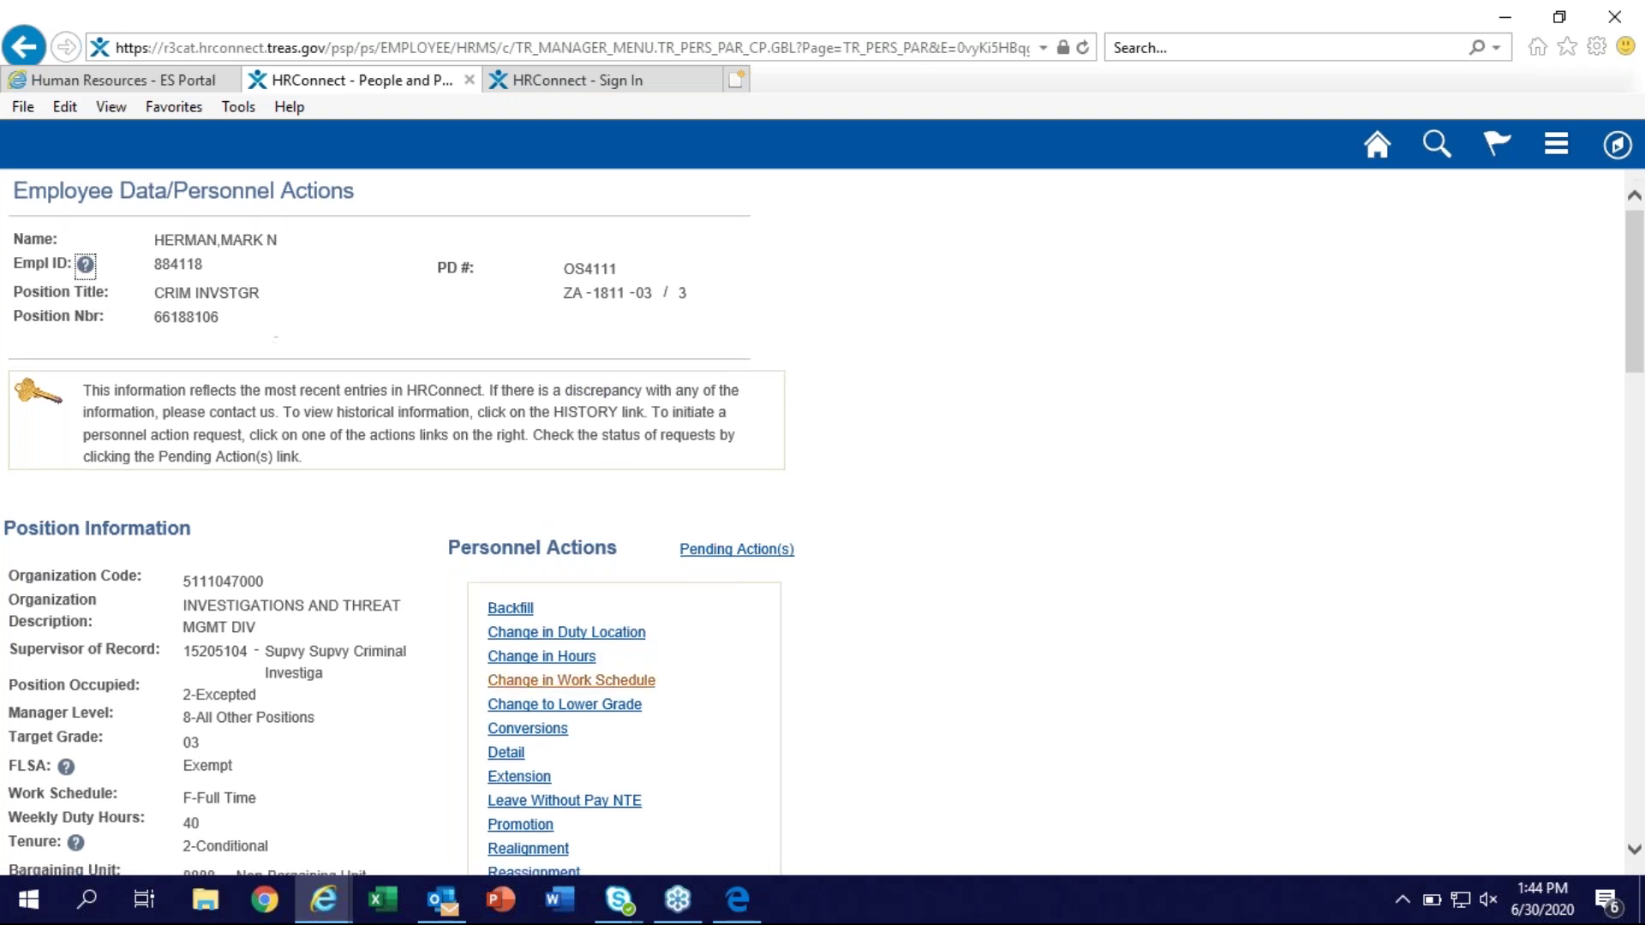
scroll(651, 684, down, 5)
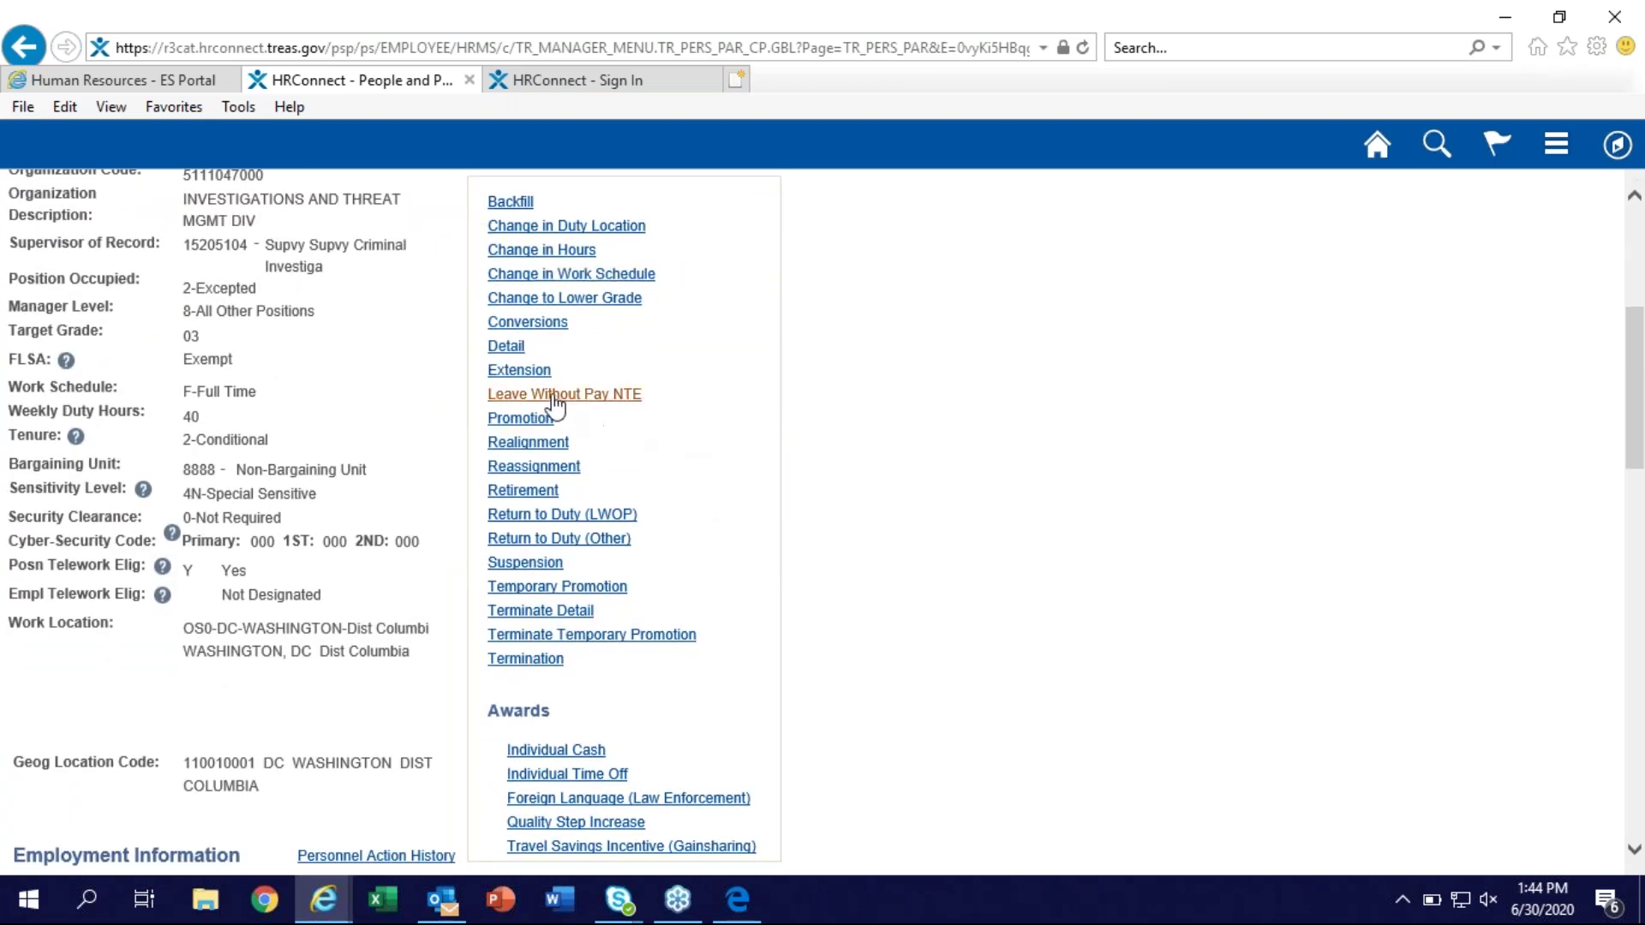
click(607, 588)
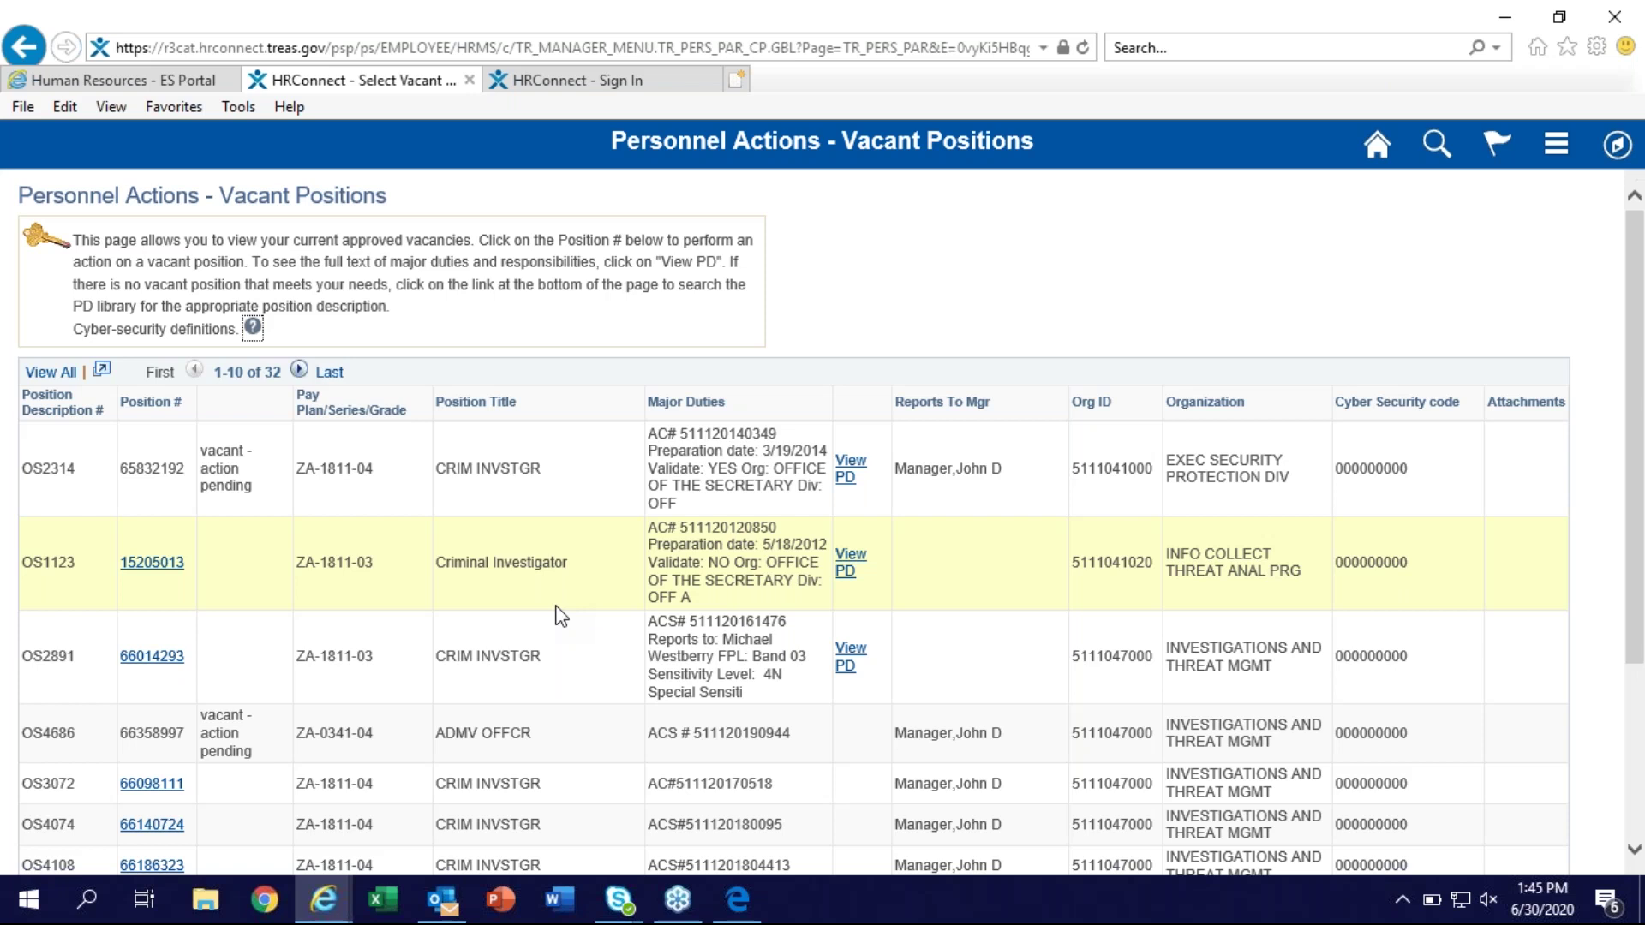
Sort the vacancies by Position # and select position 15205079, Supvy Crim Invstgr
scroll(562, 615, down, 3)
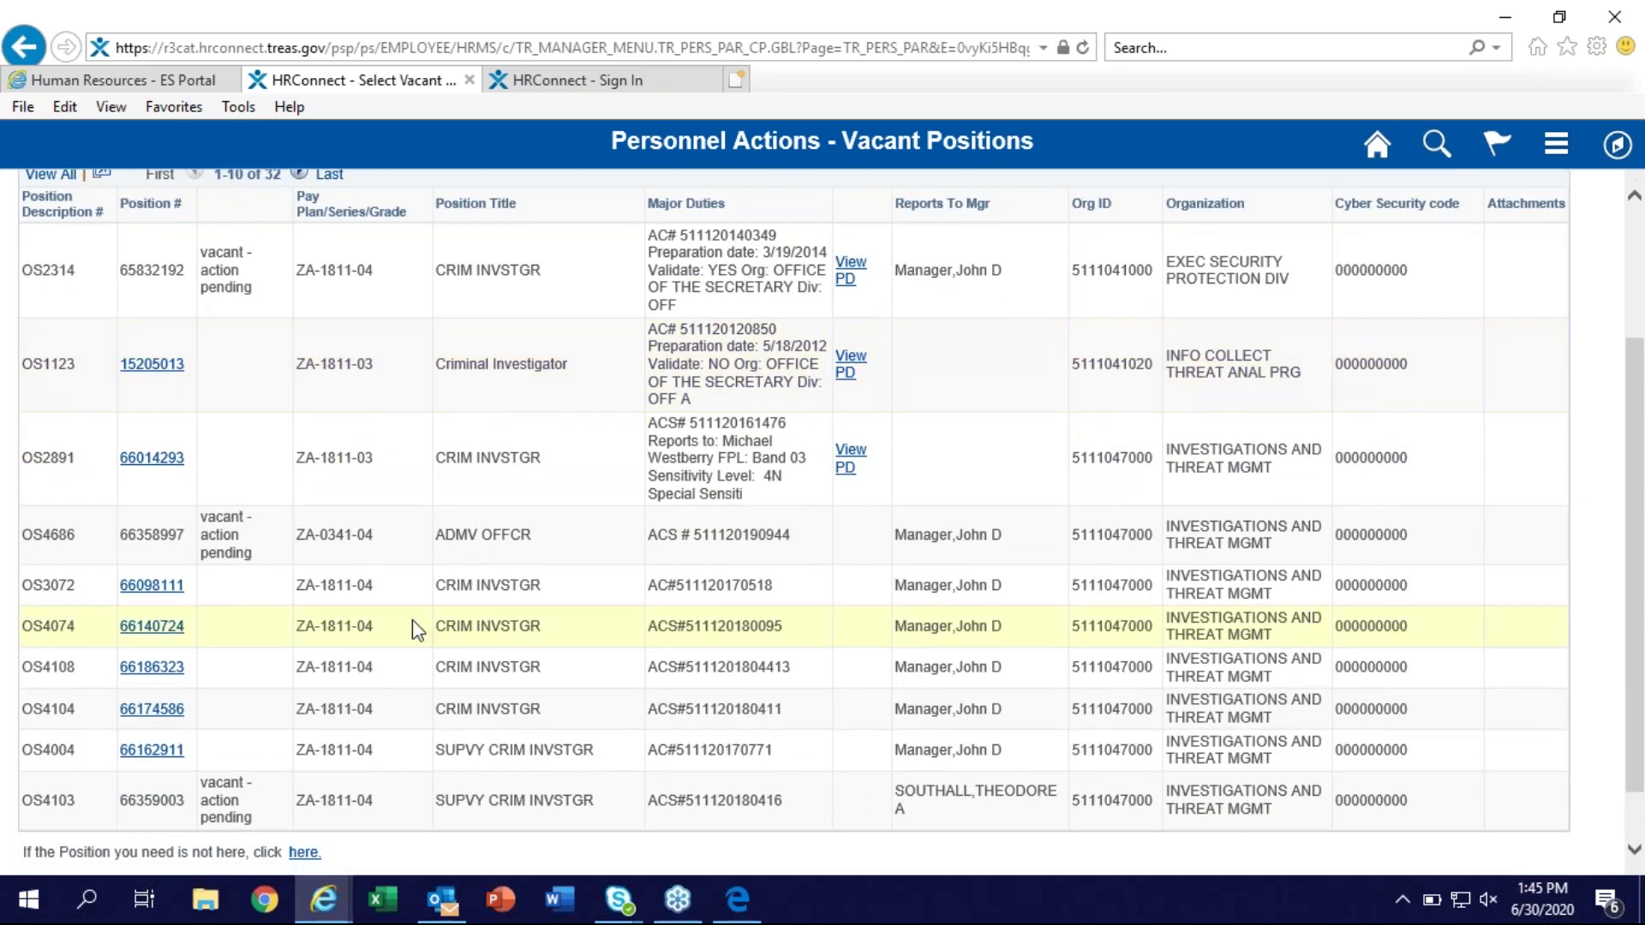
scroll(434, 488, down, 1)
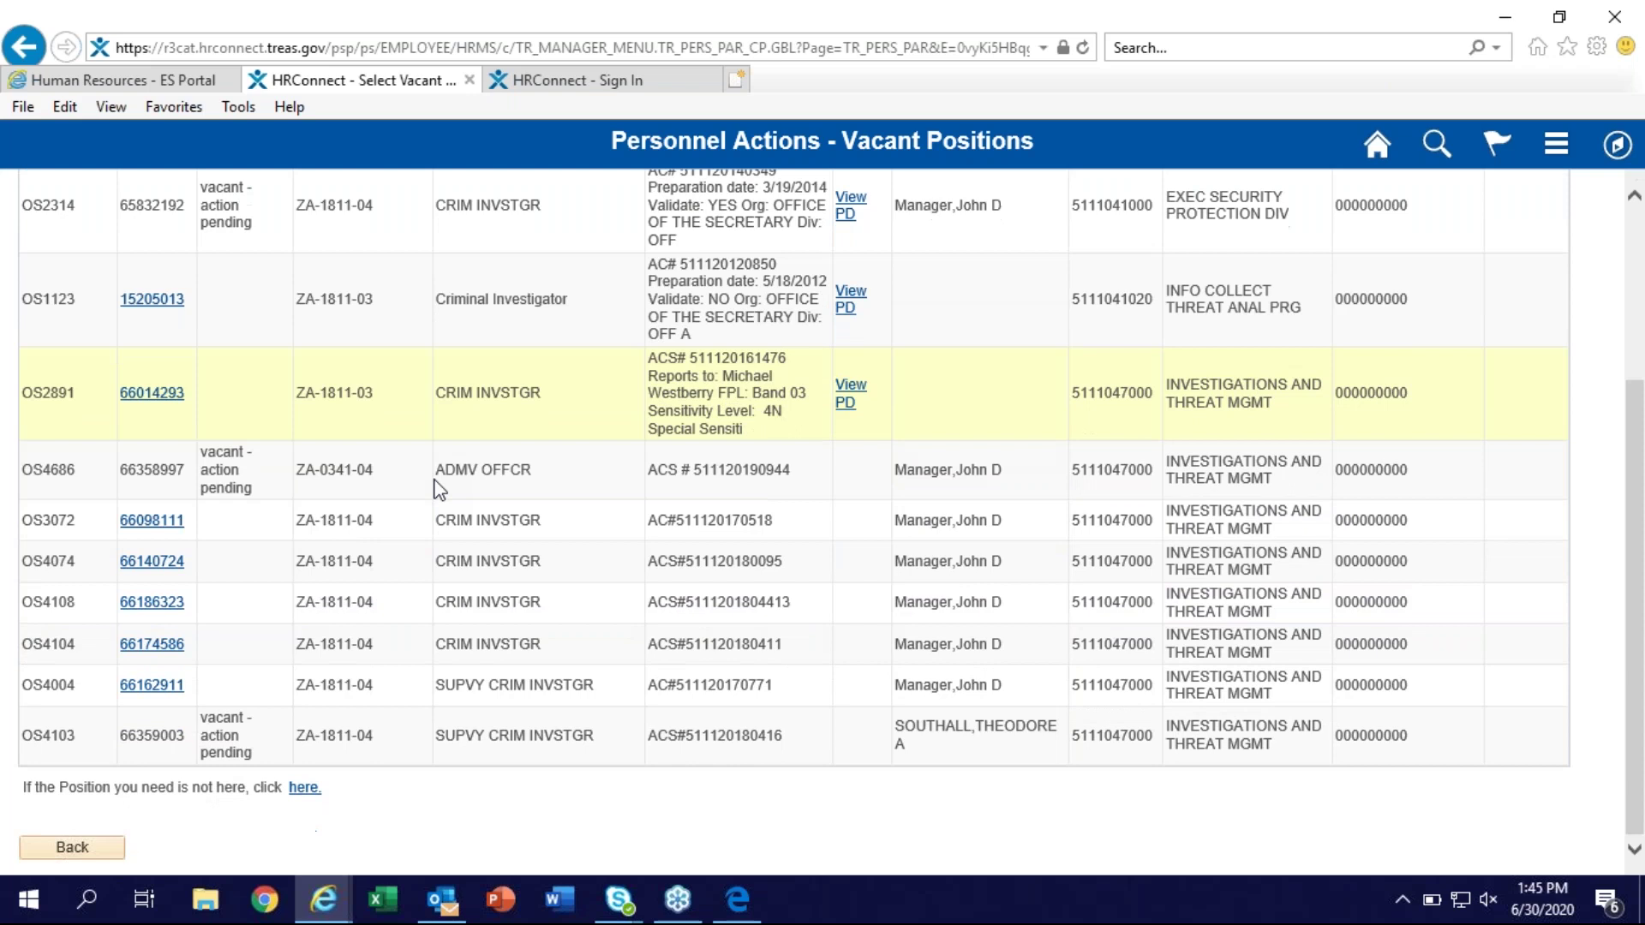
scroll(437, 490, up, 3)
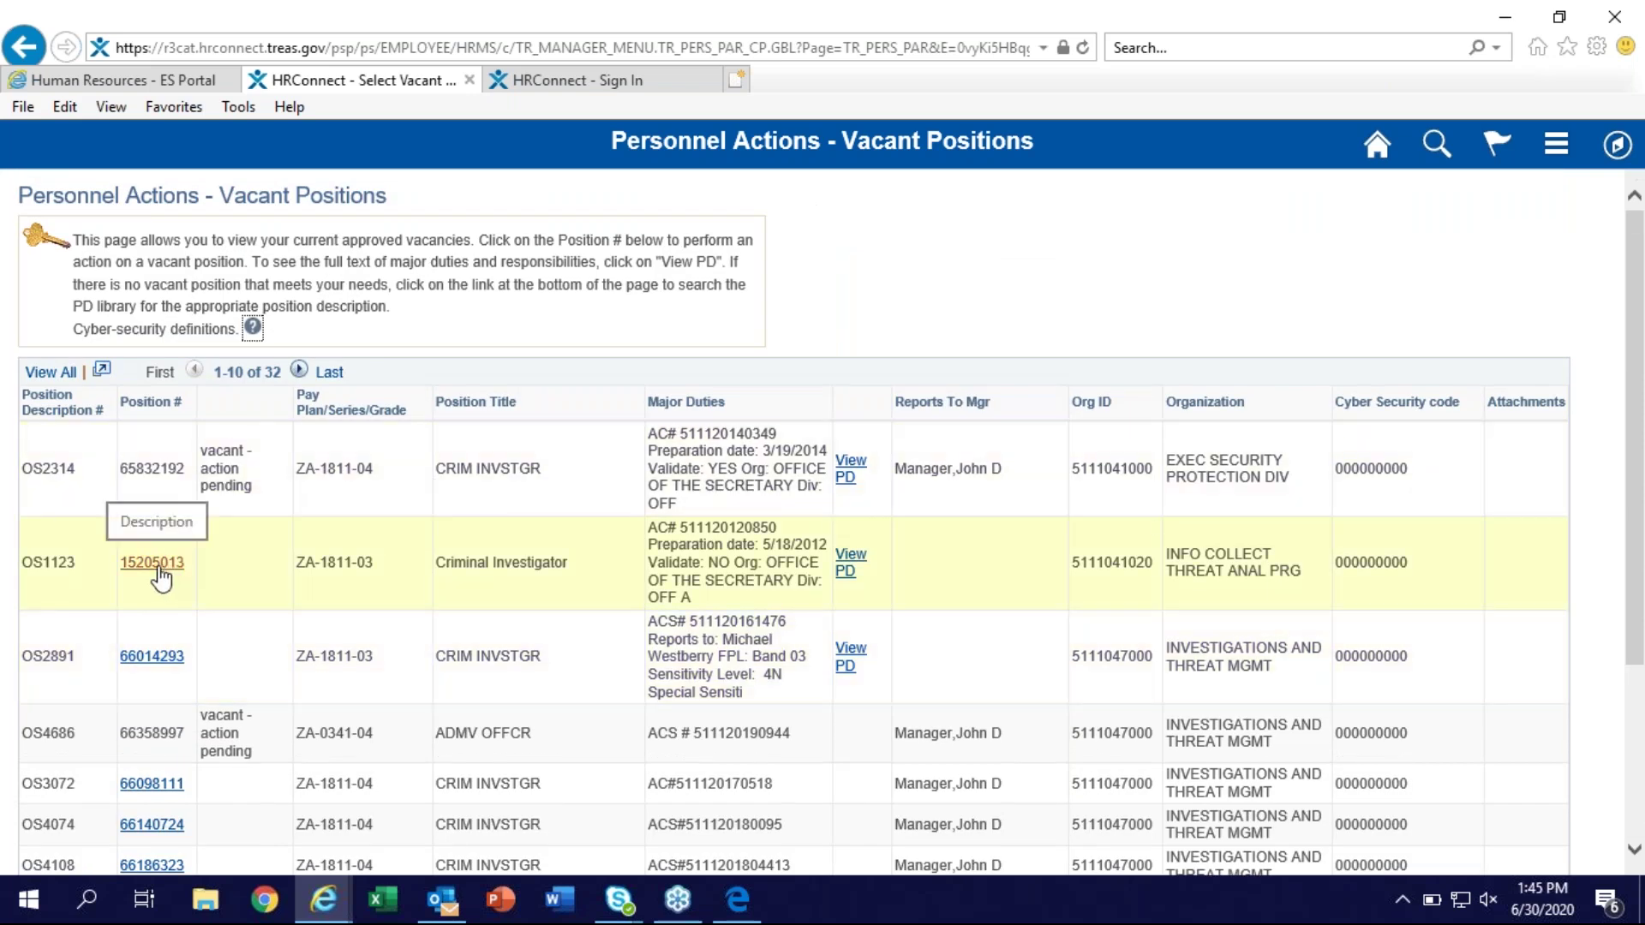
click(155, 406)
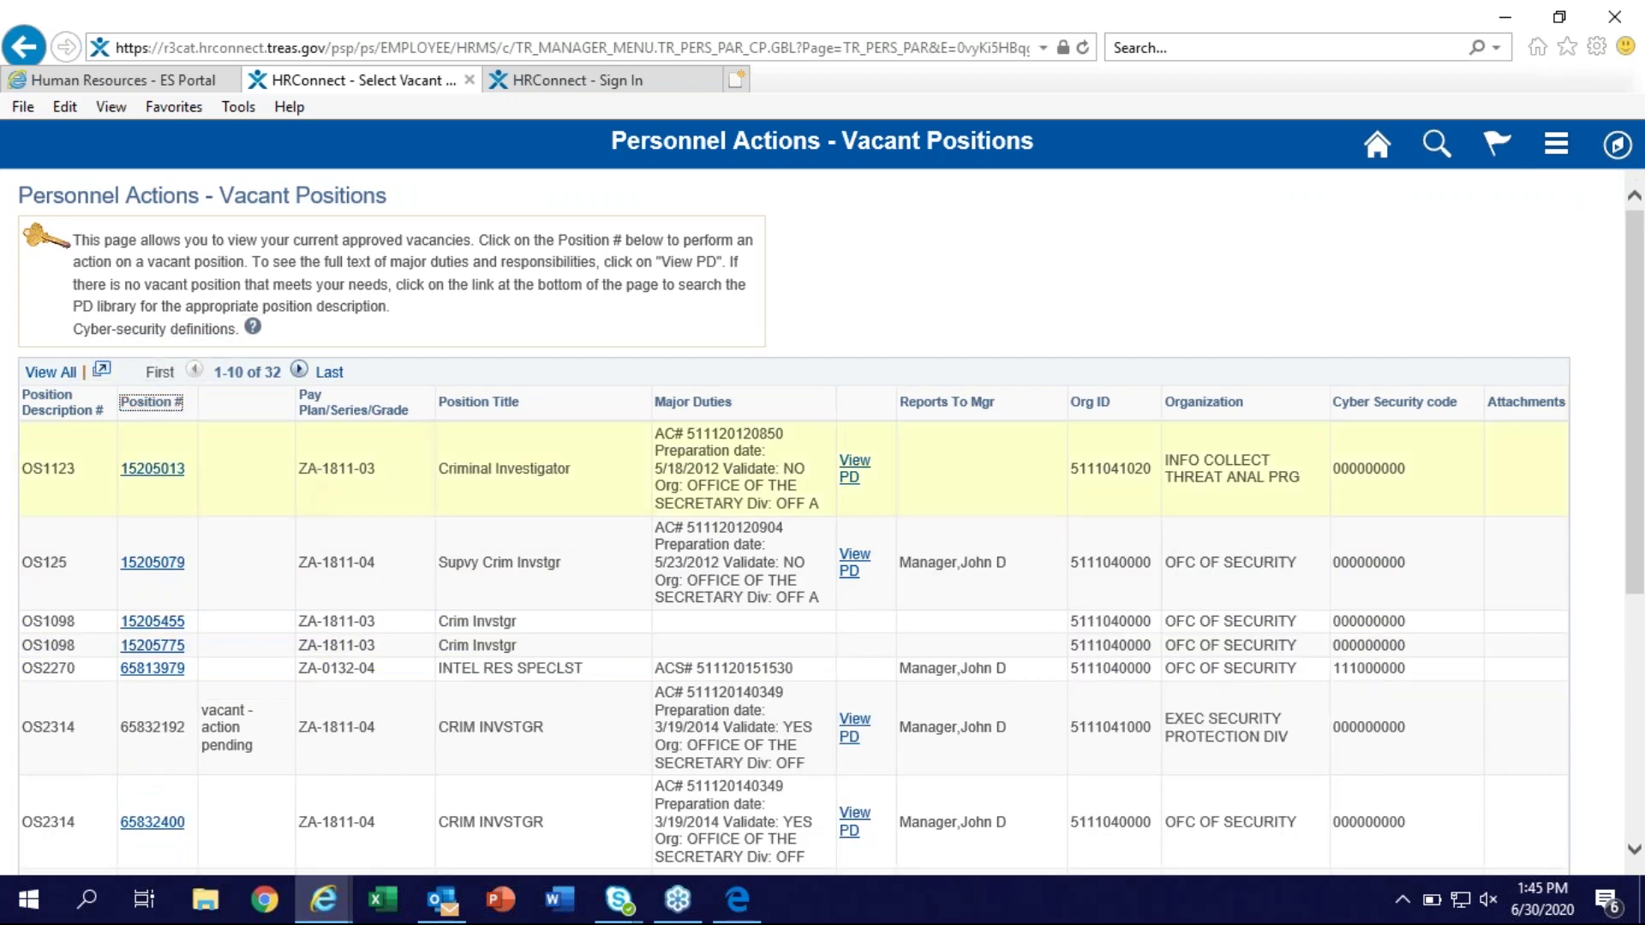
click(161, 566)
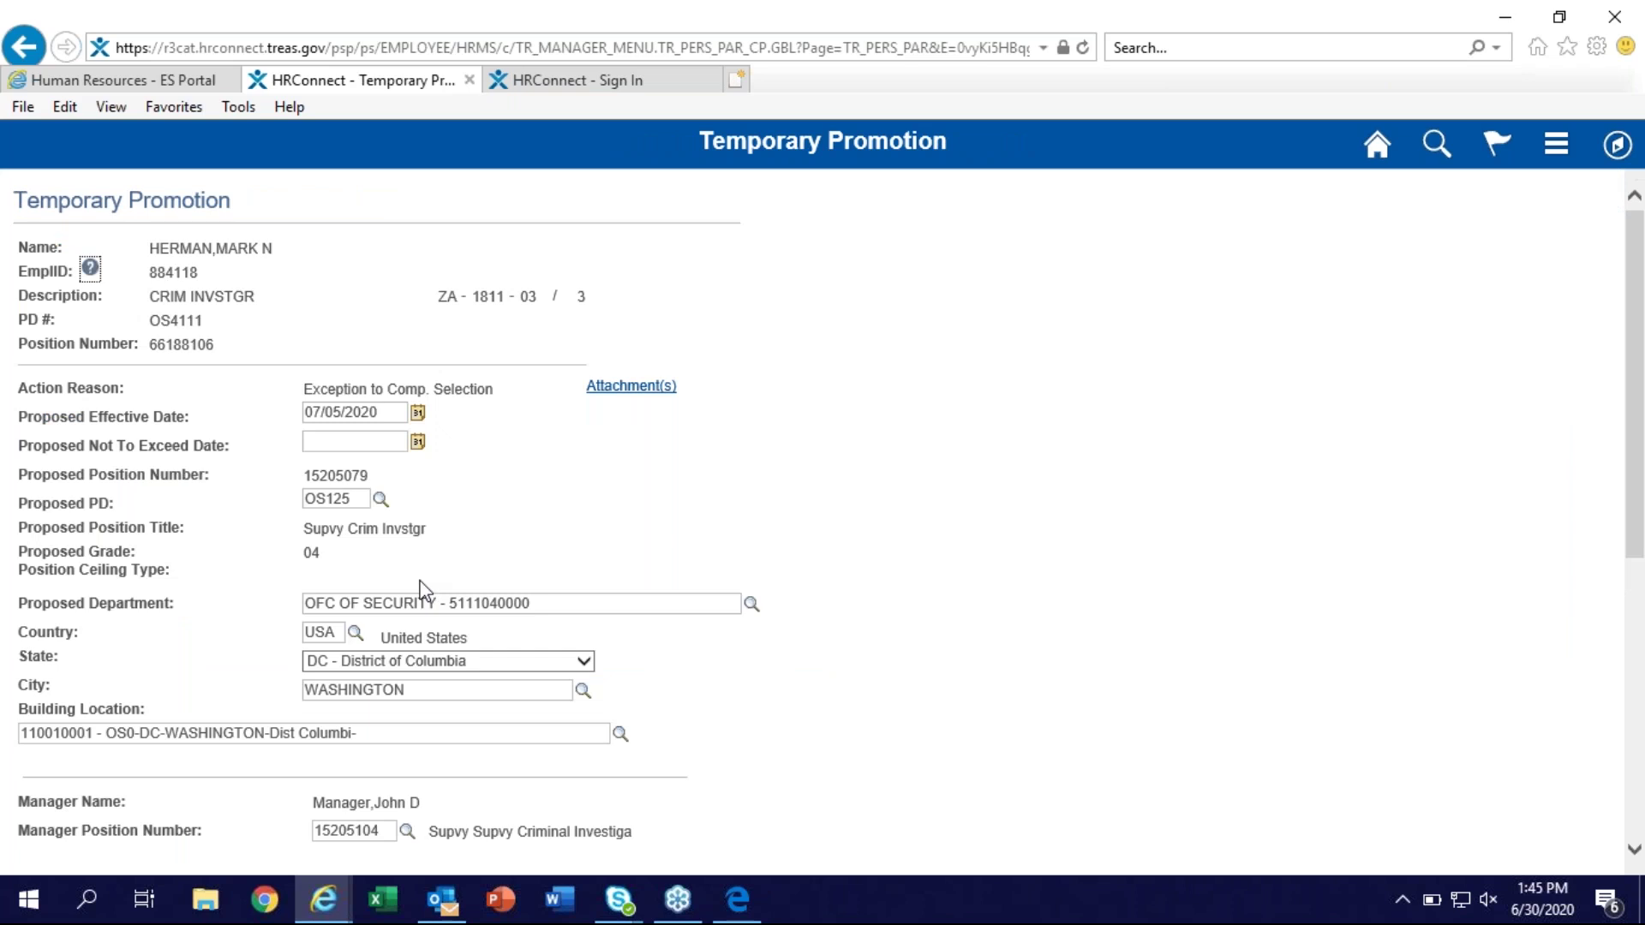
Set the temporary promotion's Not To Exceed date to 08/18/2020
scroll(558, 526, down, 1)
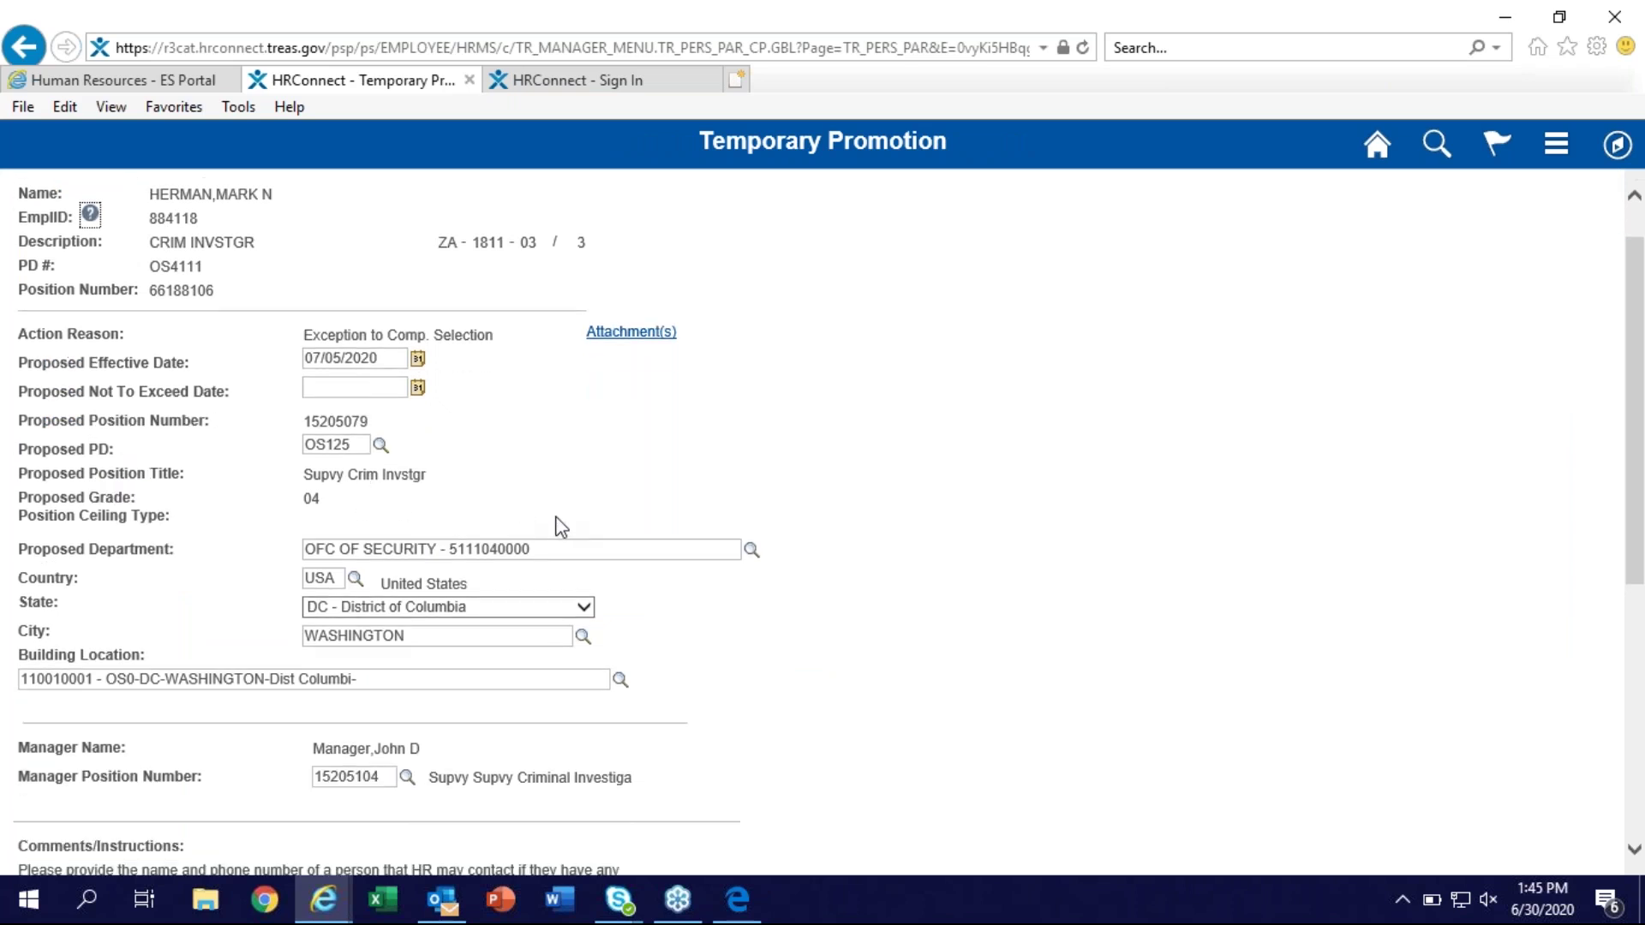
scroll(559, 526, down, 2)
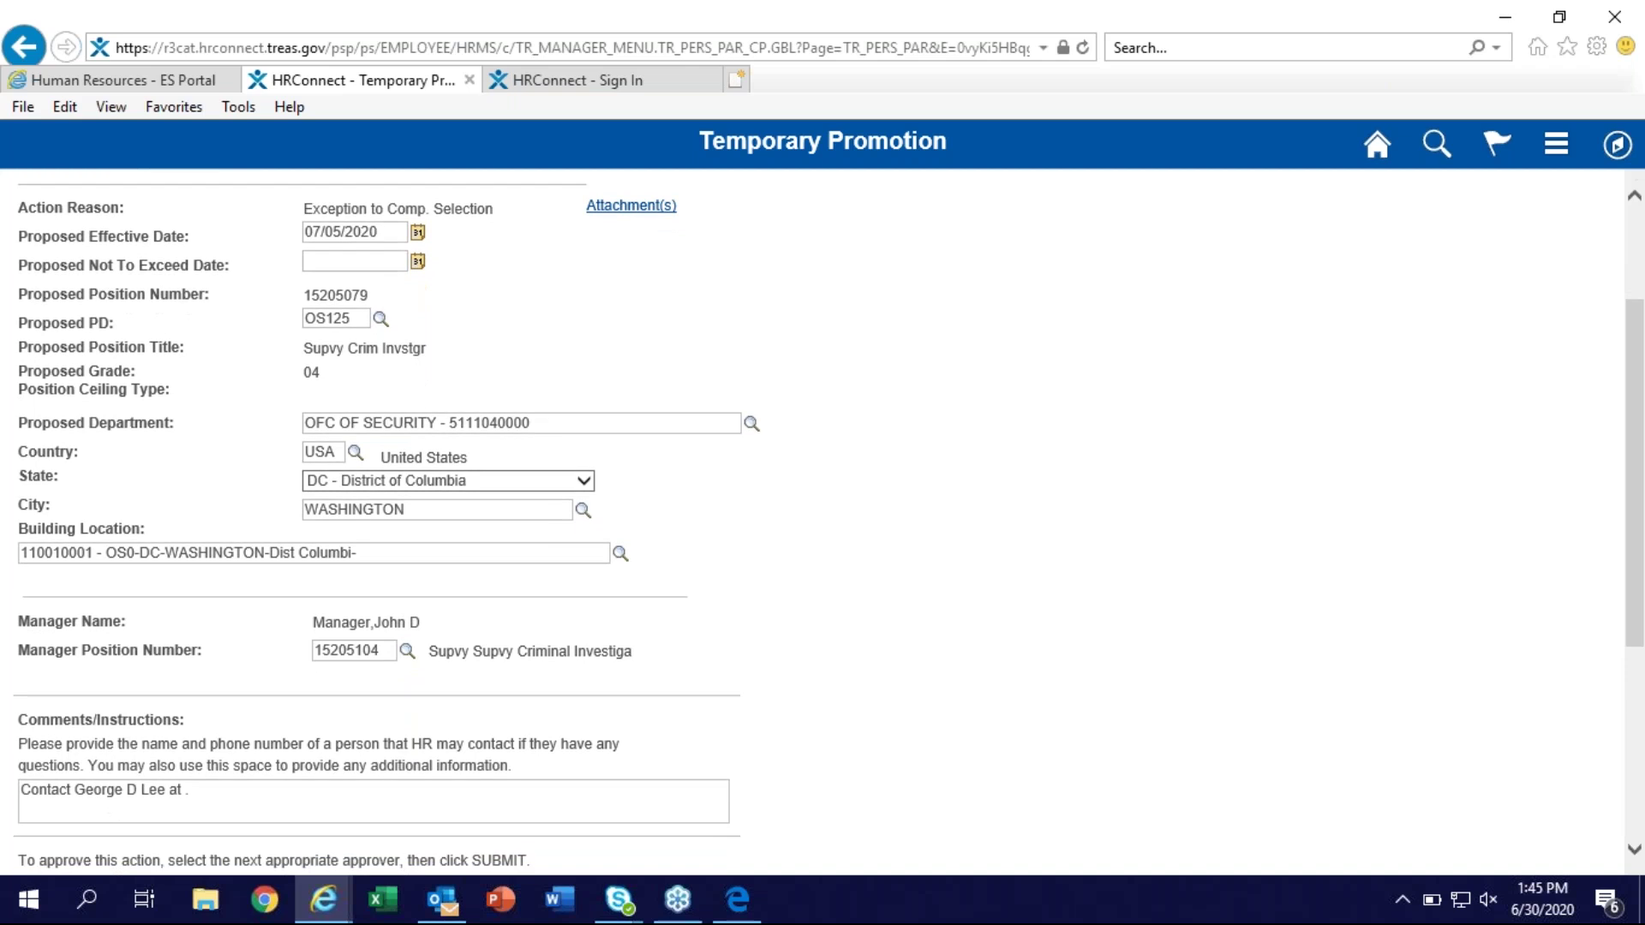
scroll(602, 610, down, 5)
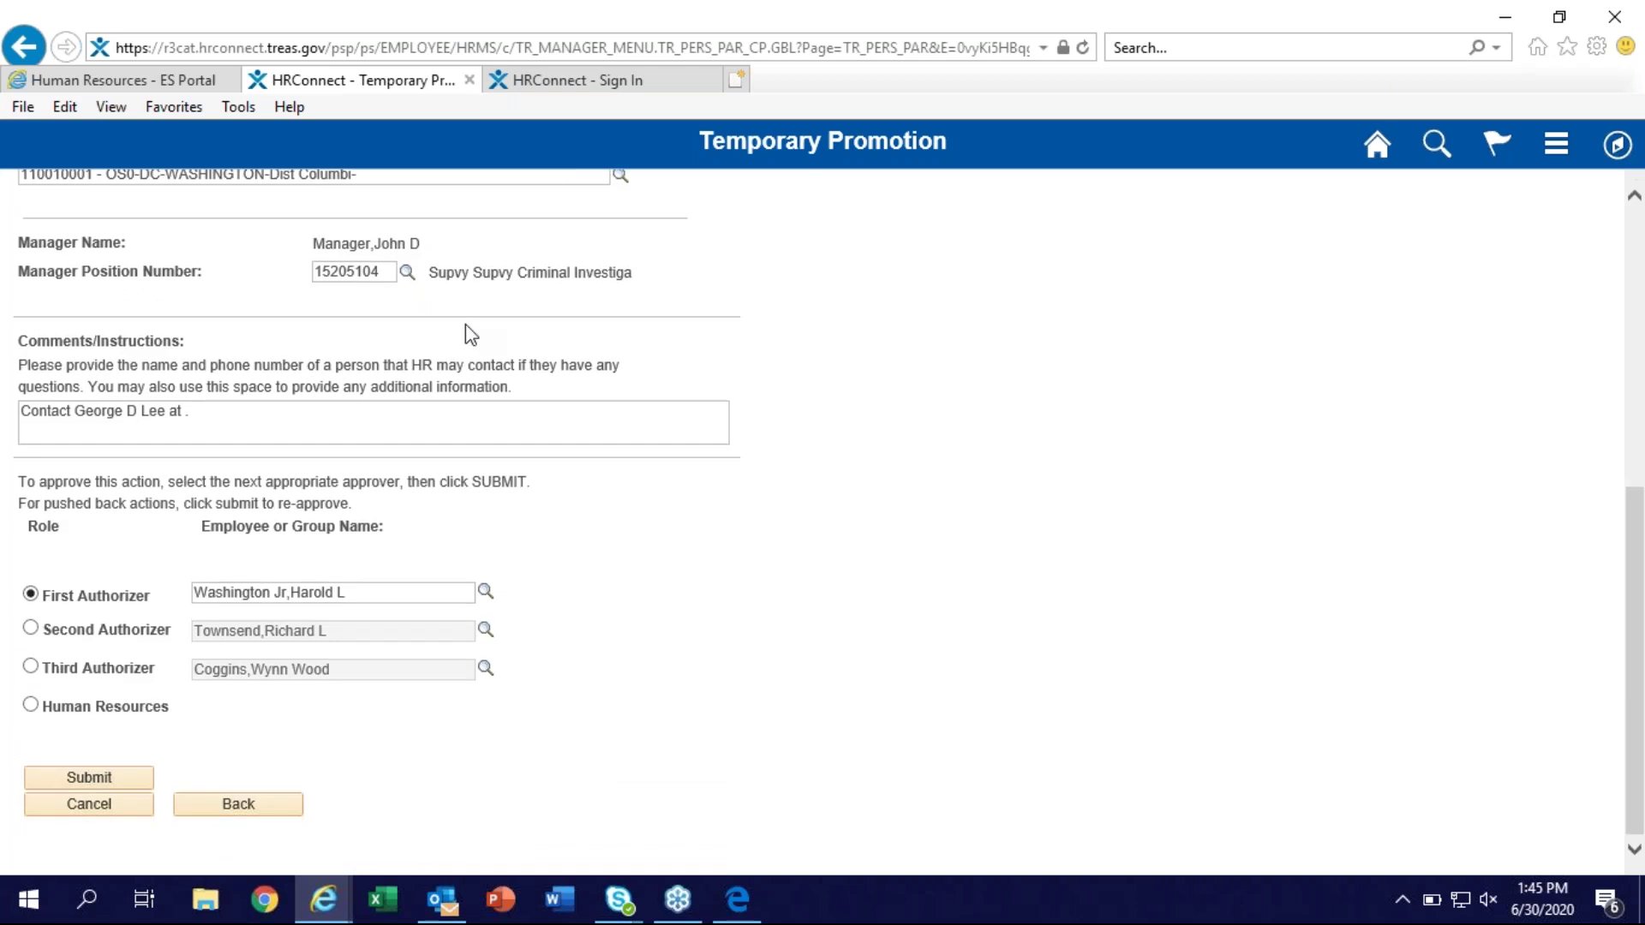
scroll(465, 323, up, 7)
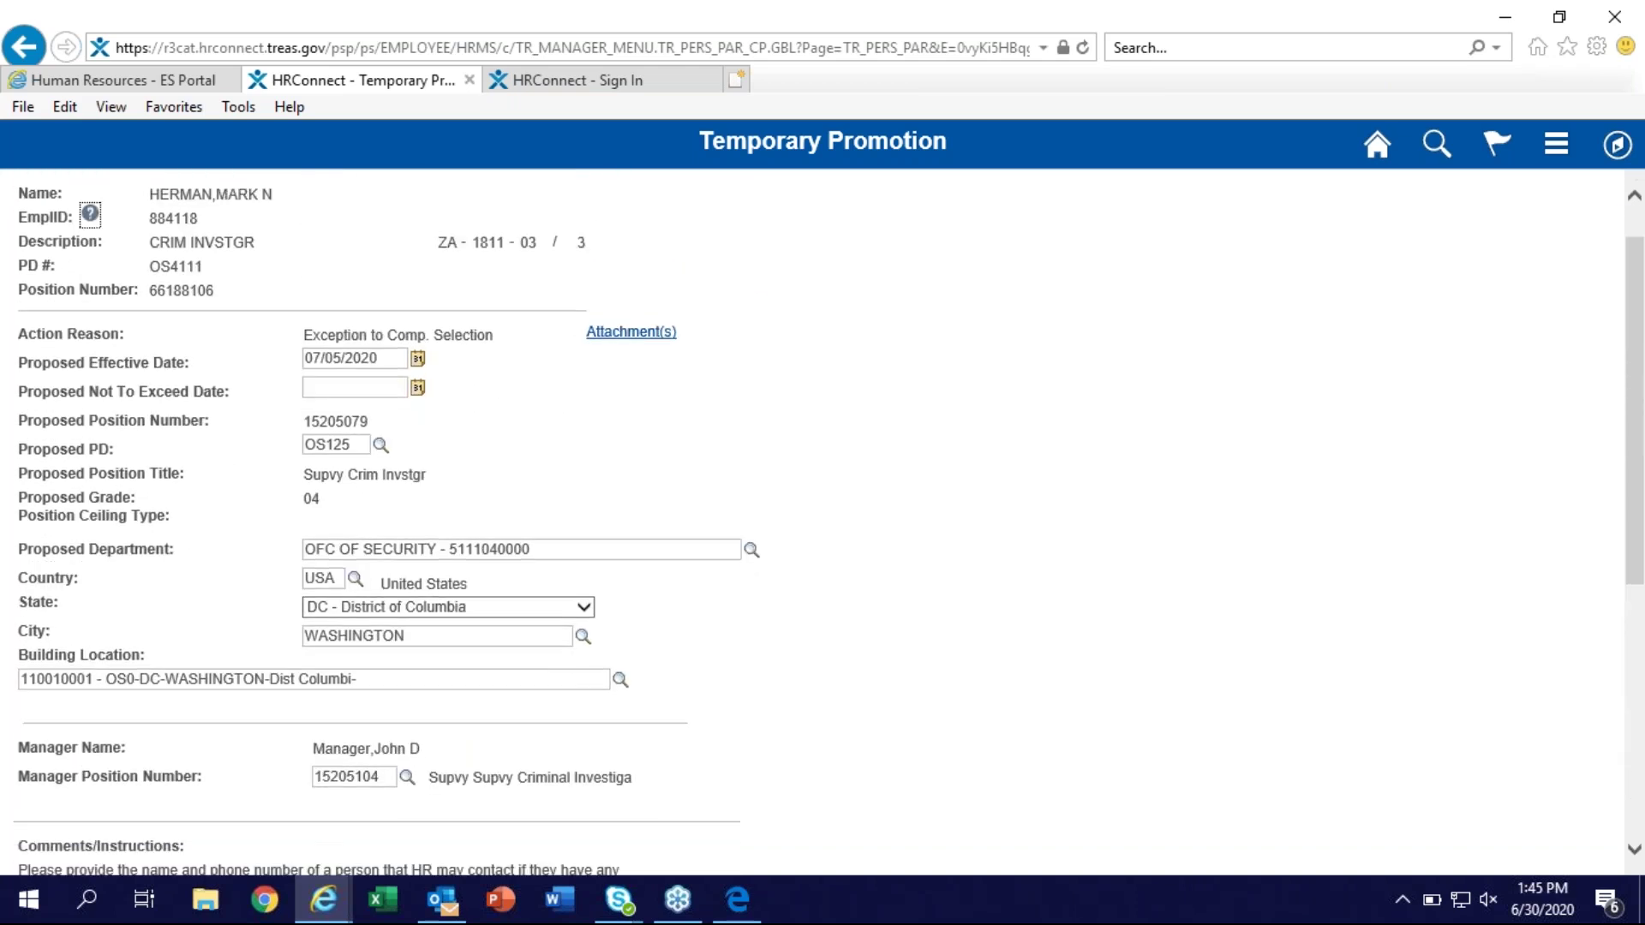
click(417, 388)
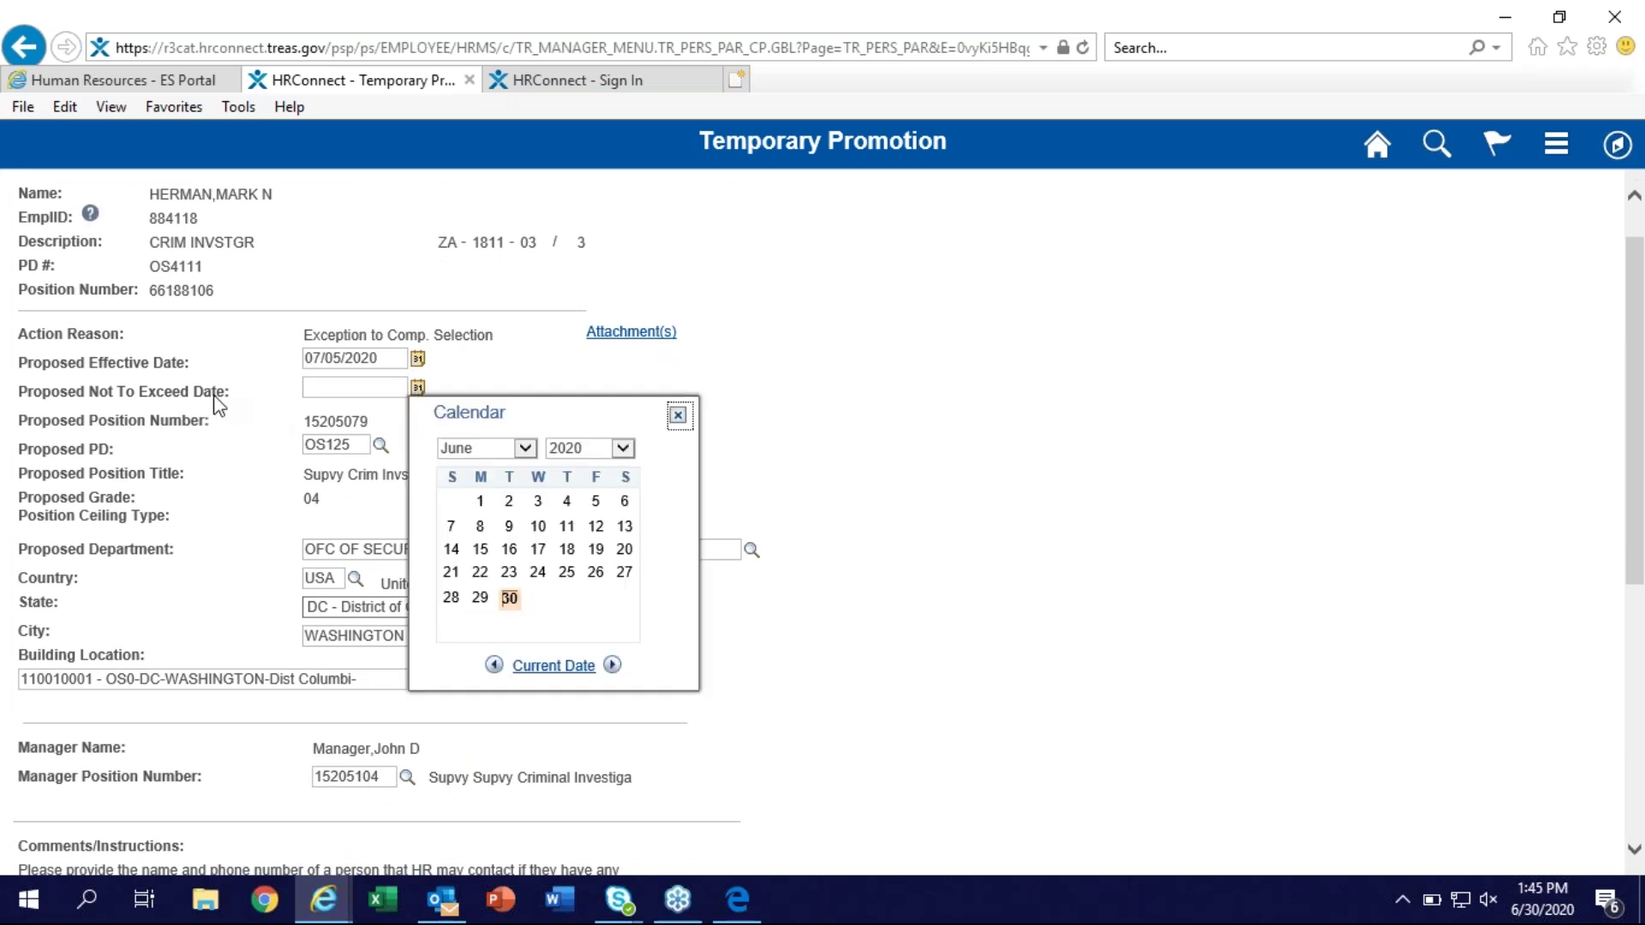
click(525, 448)
click(508, 485)
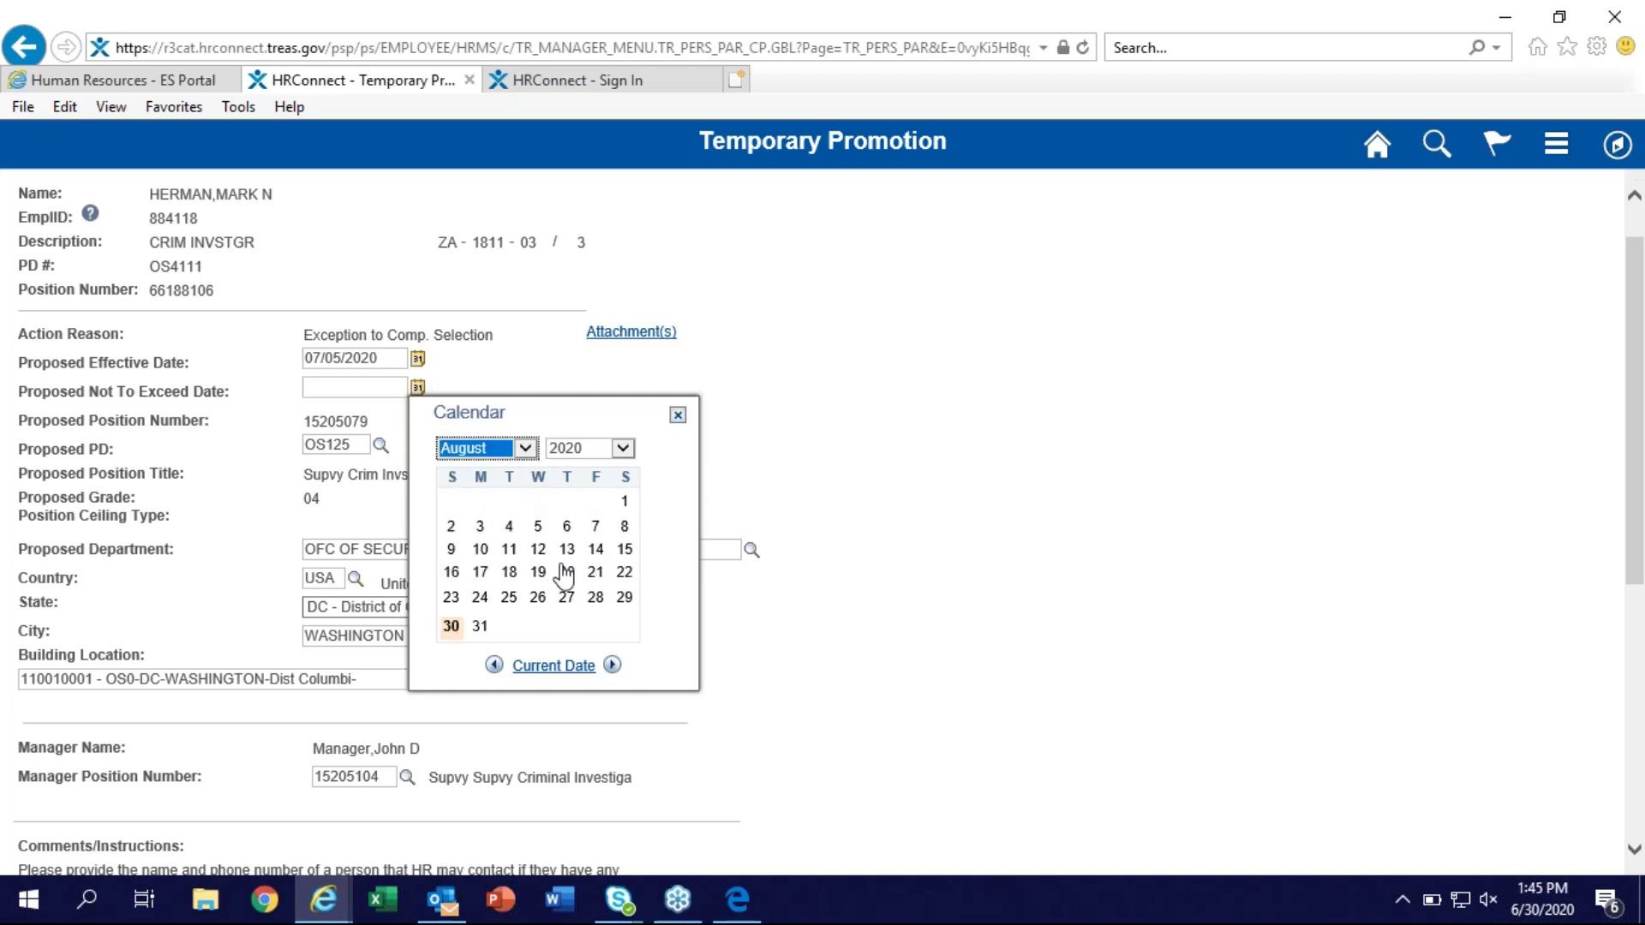
click(509, 572)
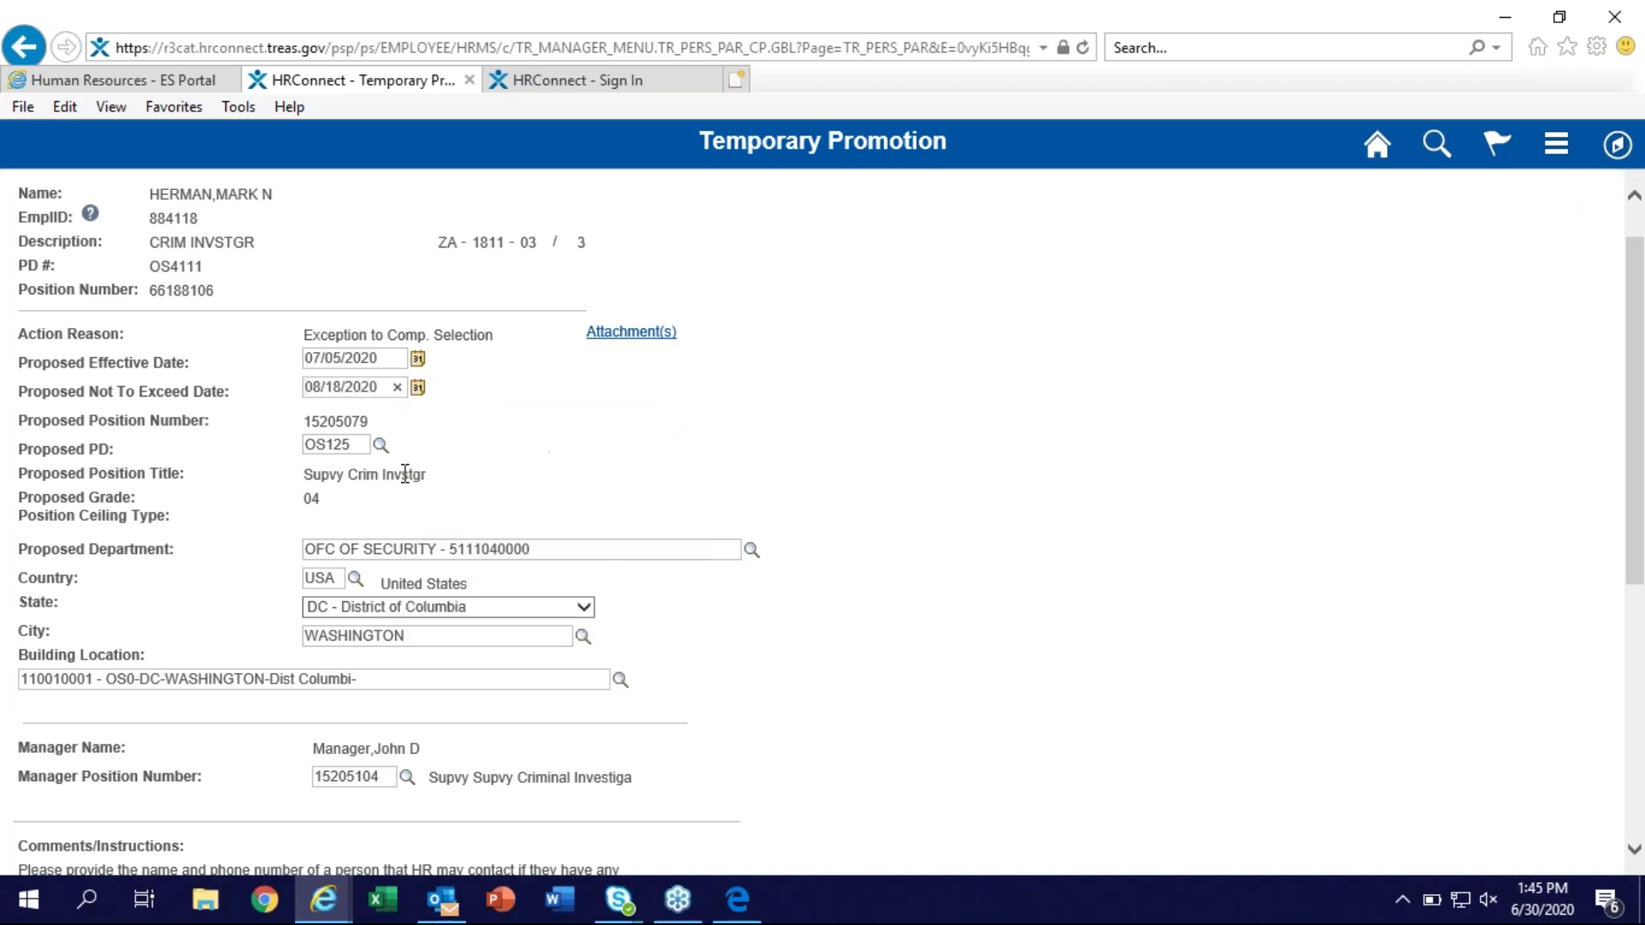
Submit the temporary promotion and dismiss the processing confirmation
scroll(486, 461, down, 5)
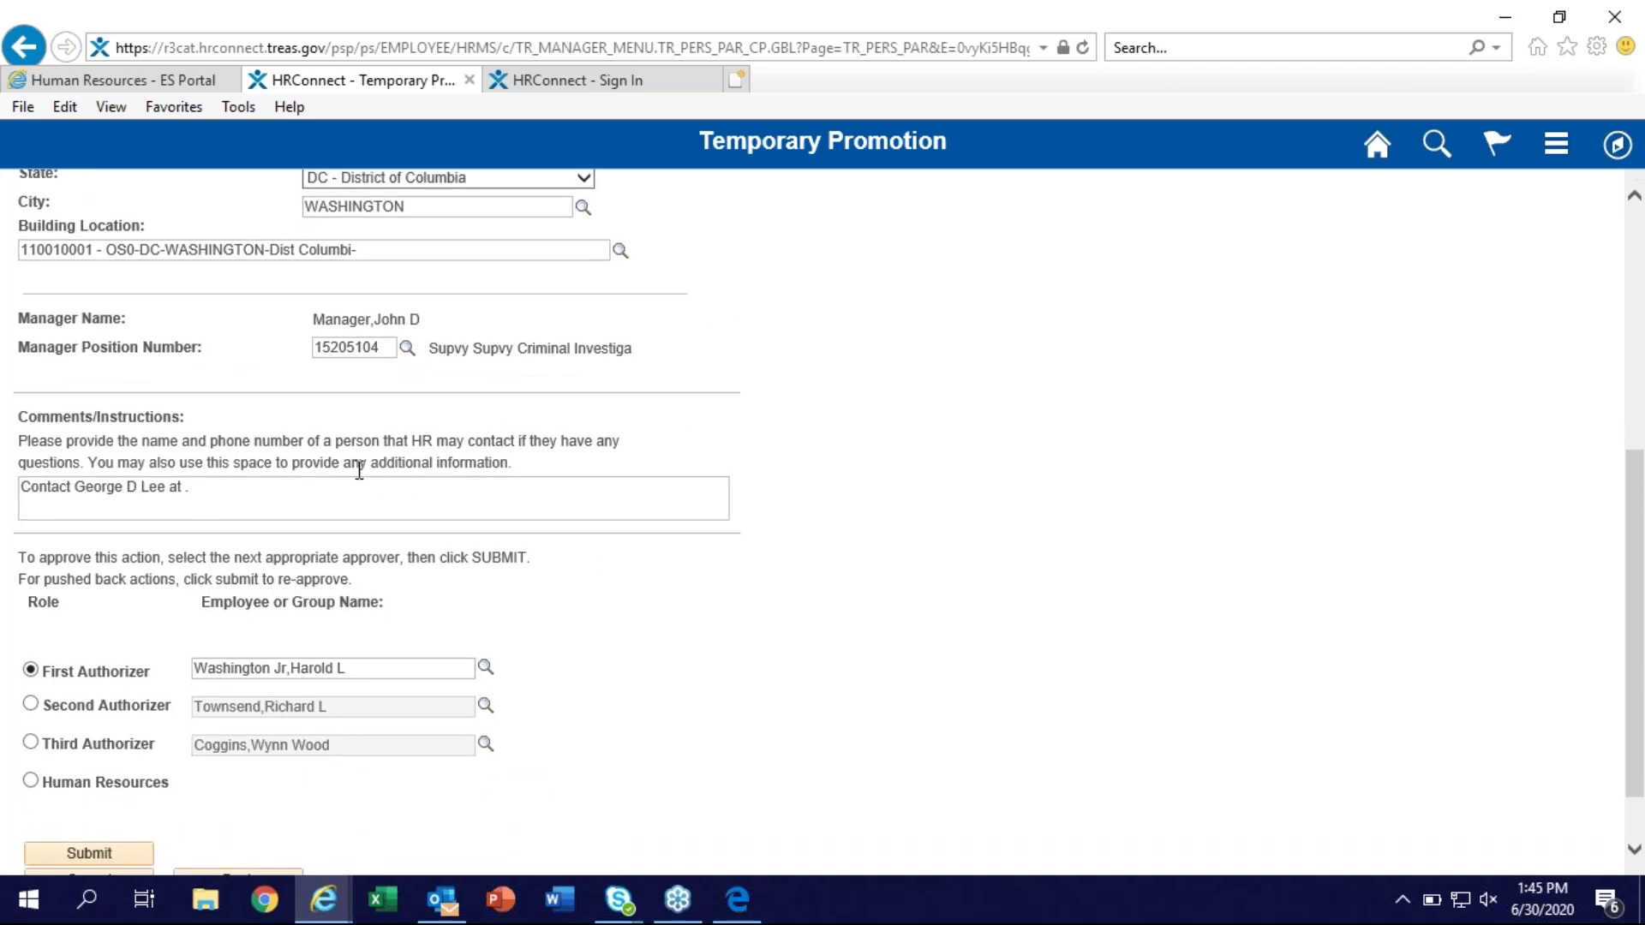
scroll(196, 538, down, 1)
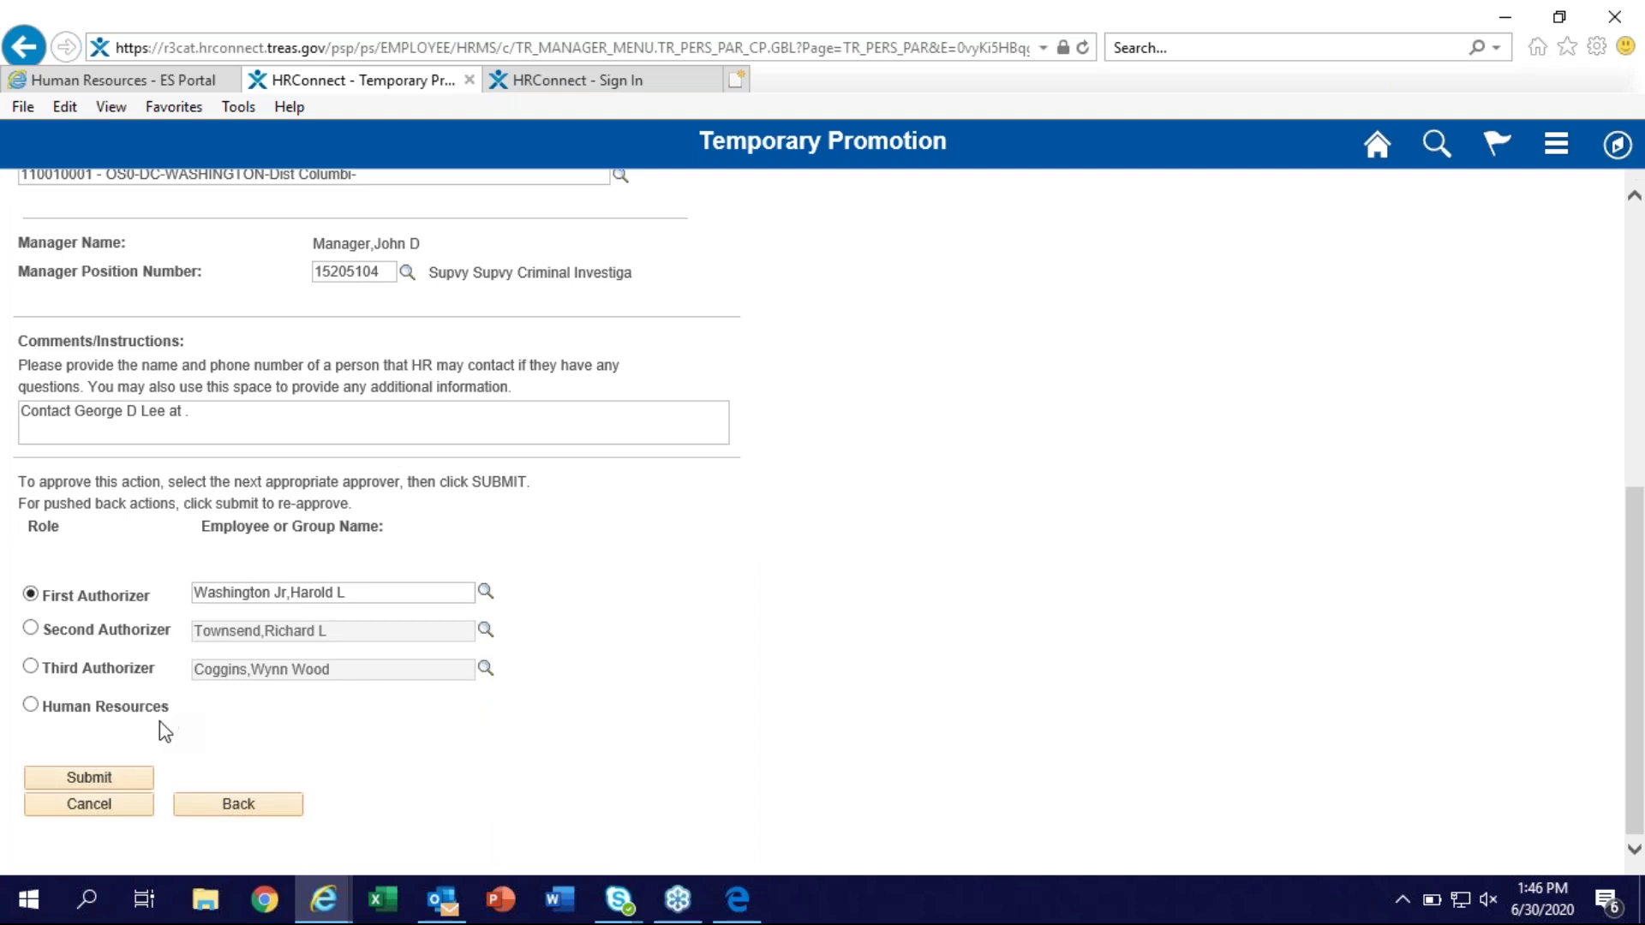
click(110, 780)
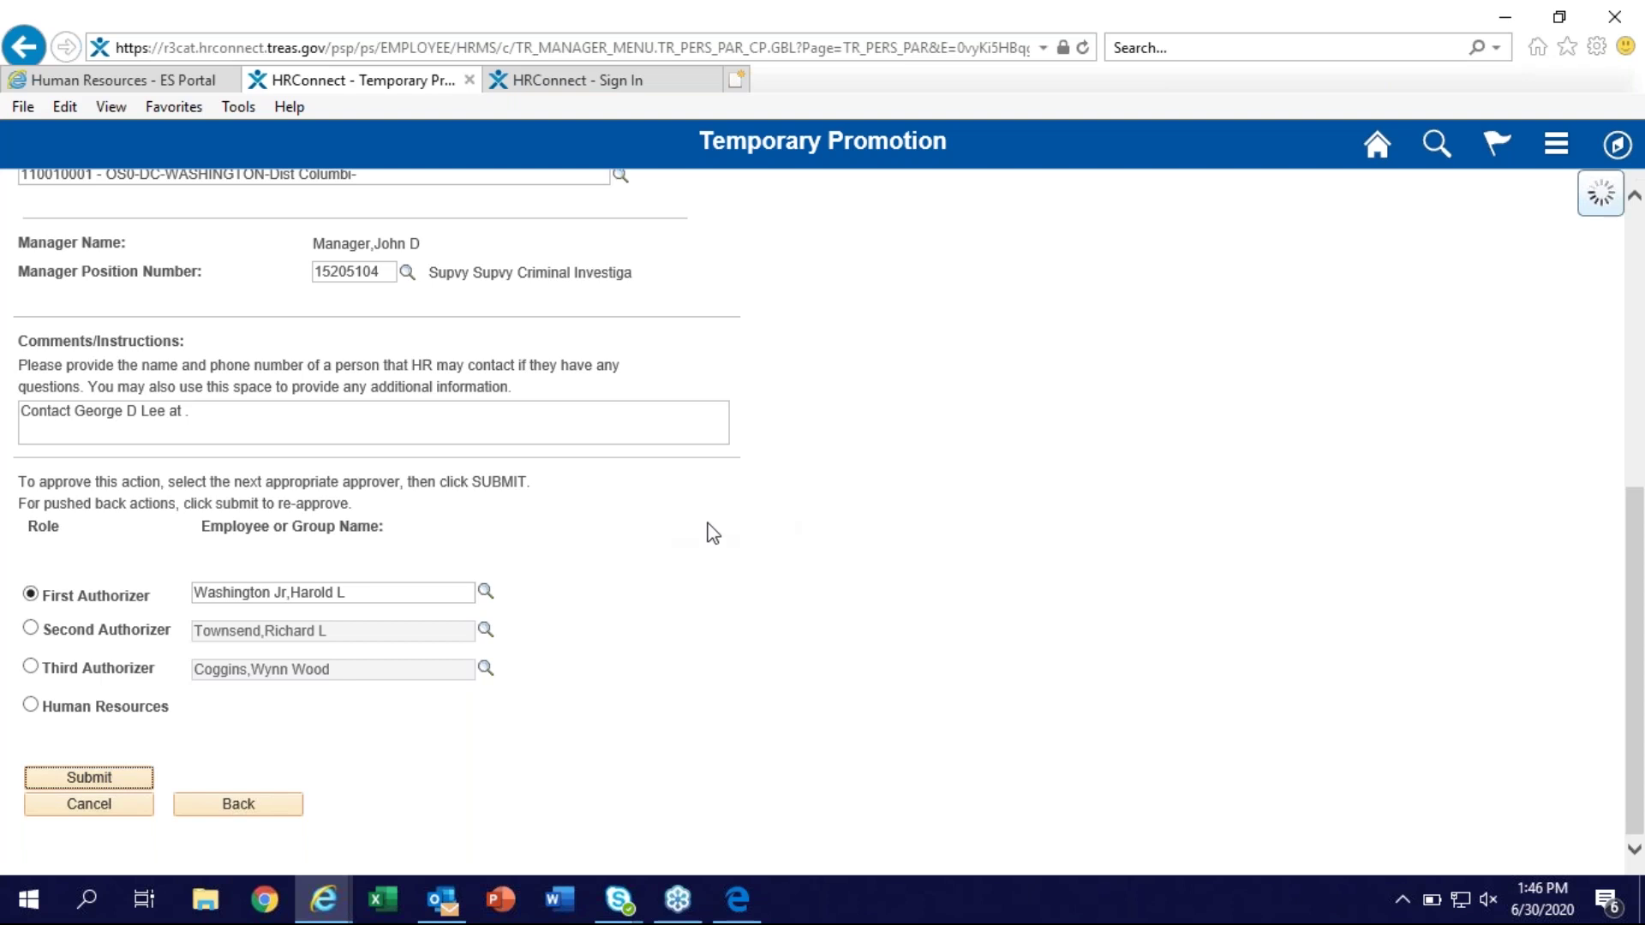
click(185, 813)
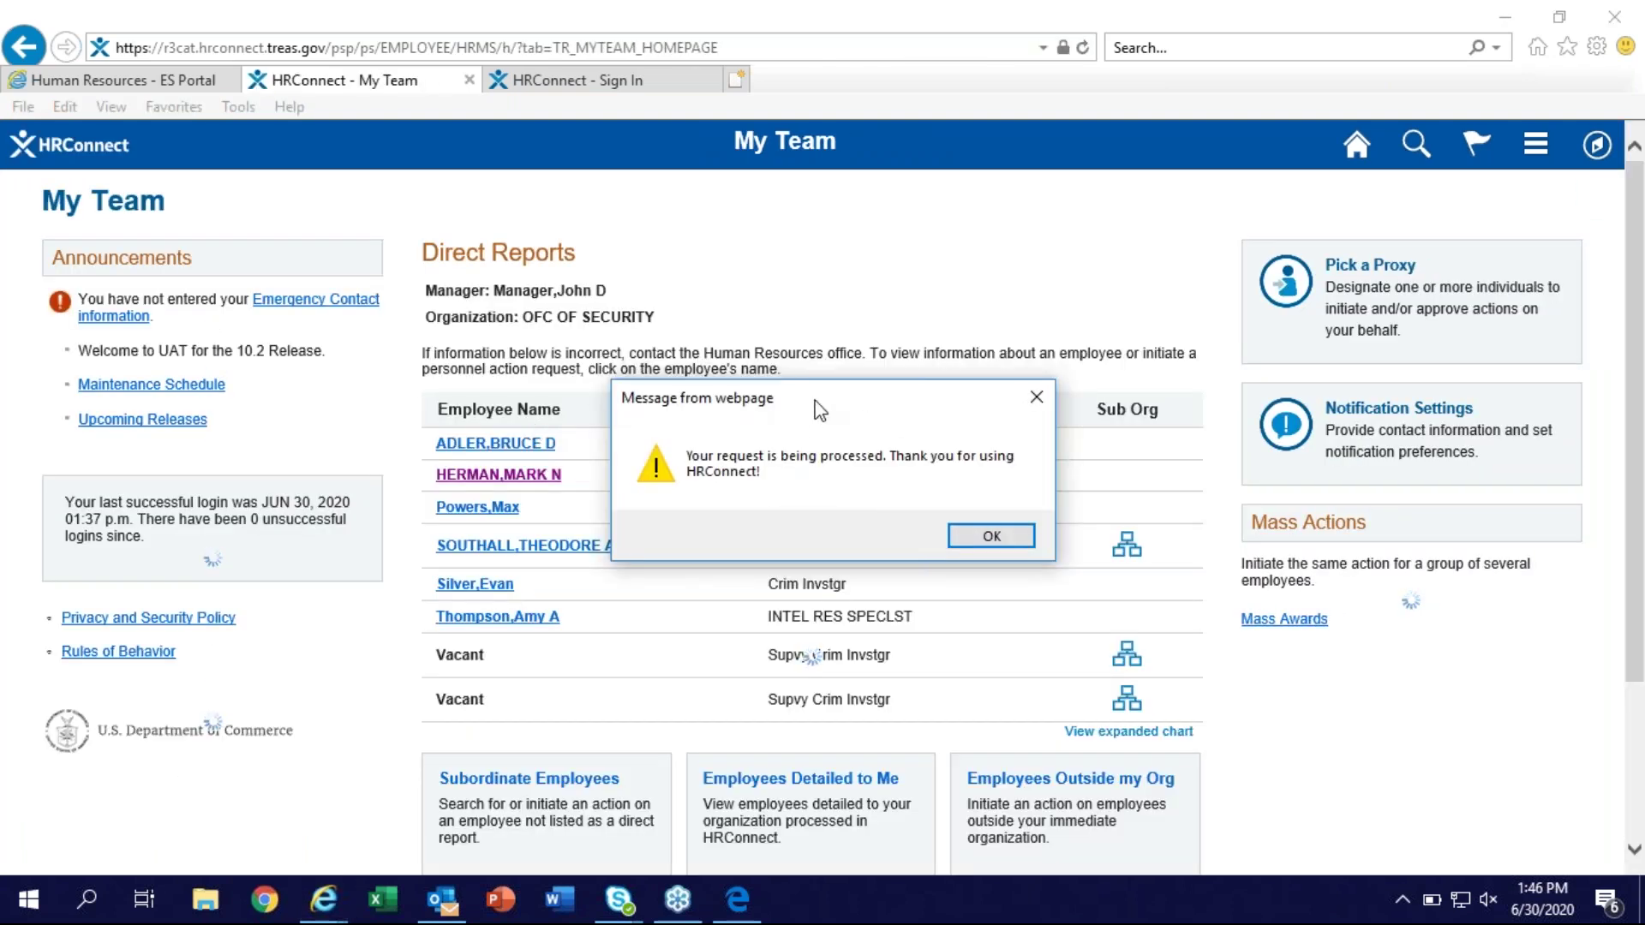
click(1038, 397)
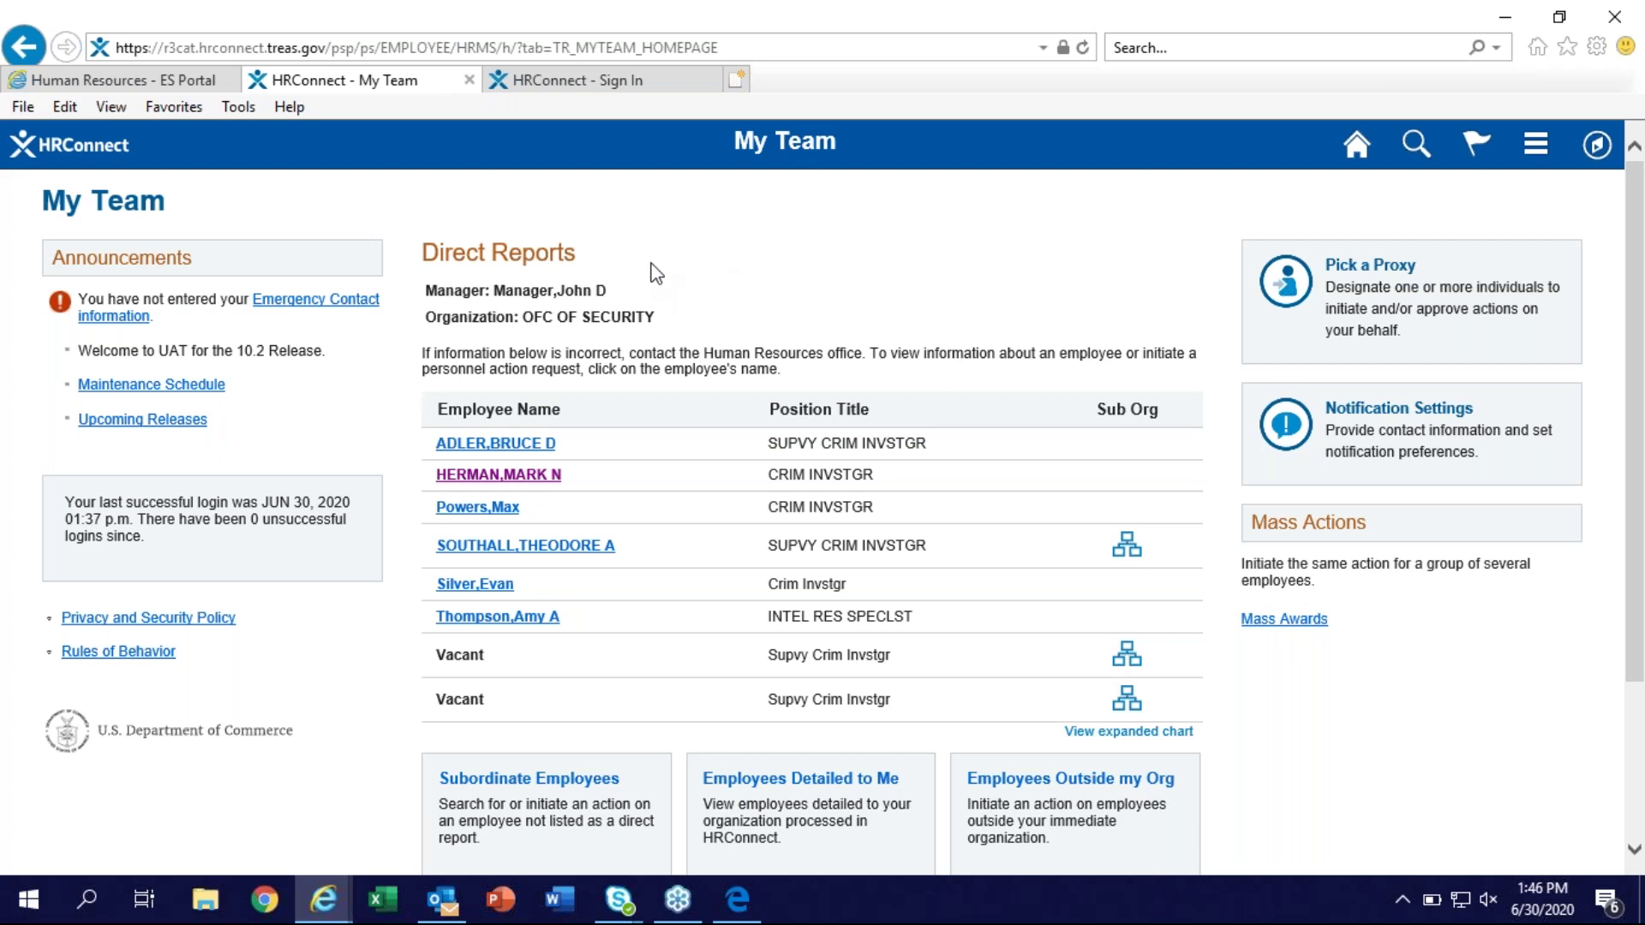
Sign back in to HRConnect with the user ID and account password
click(631, 80)
click(495, 417)
text(601344)
key(Tab)
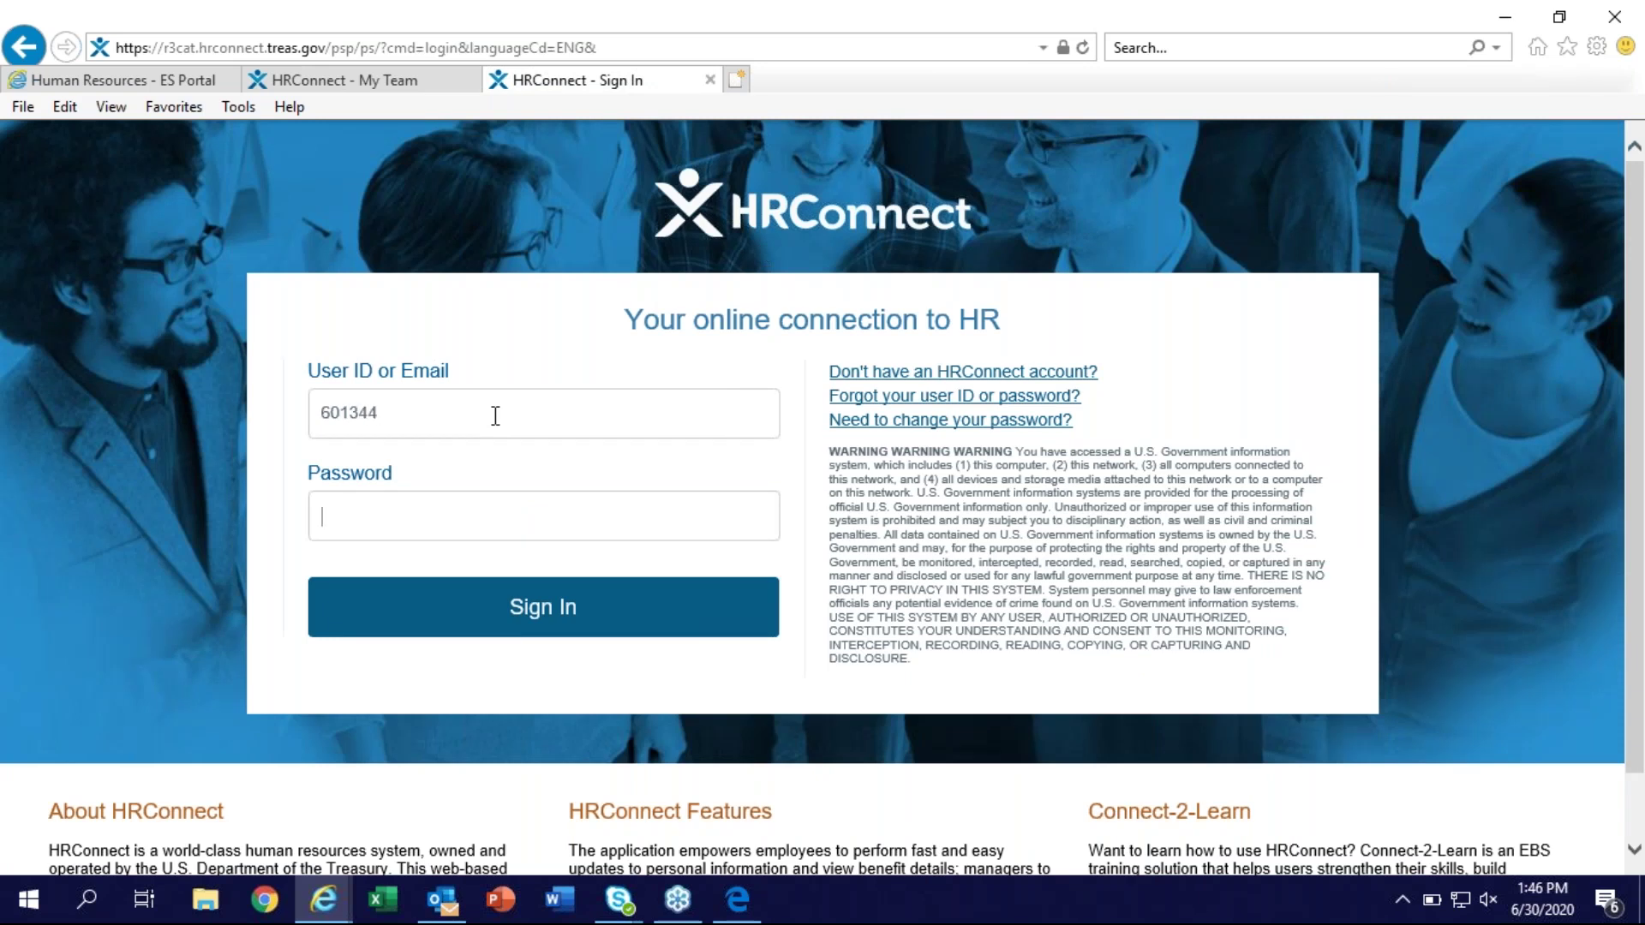
text(************)
key(Return)
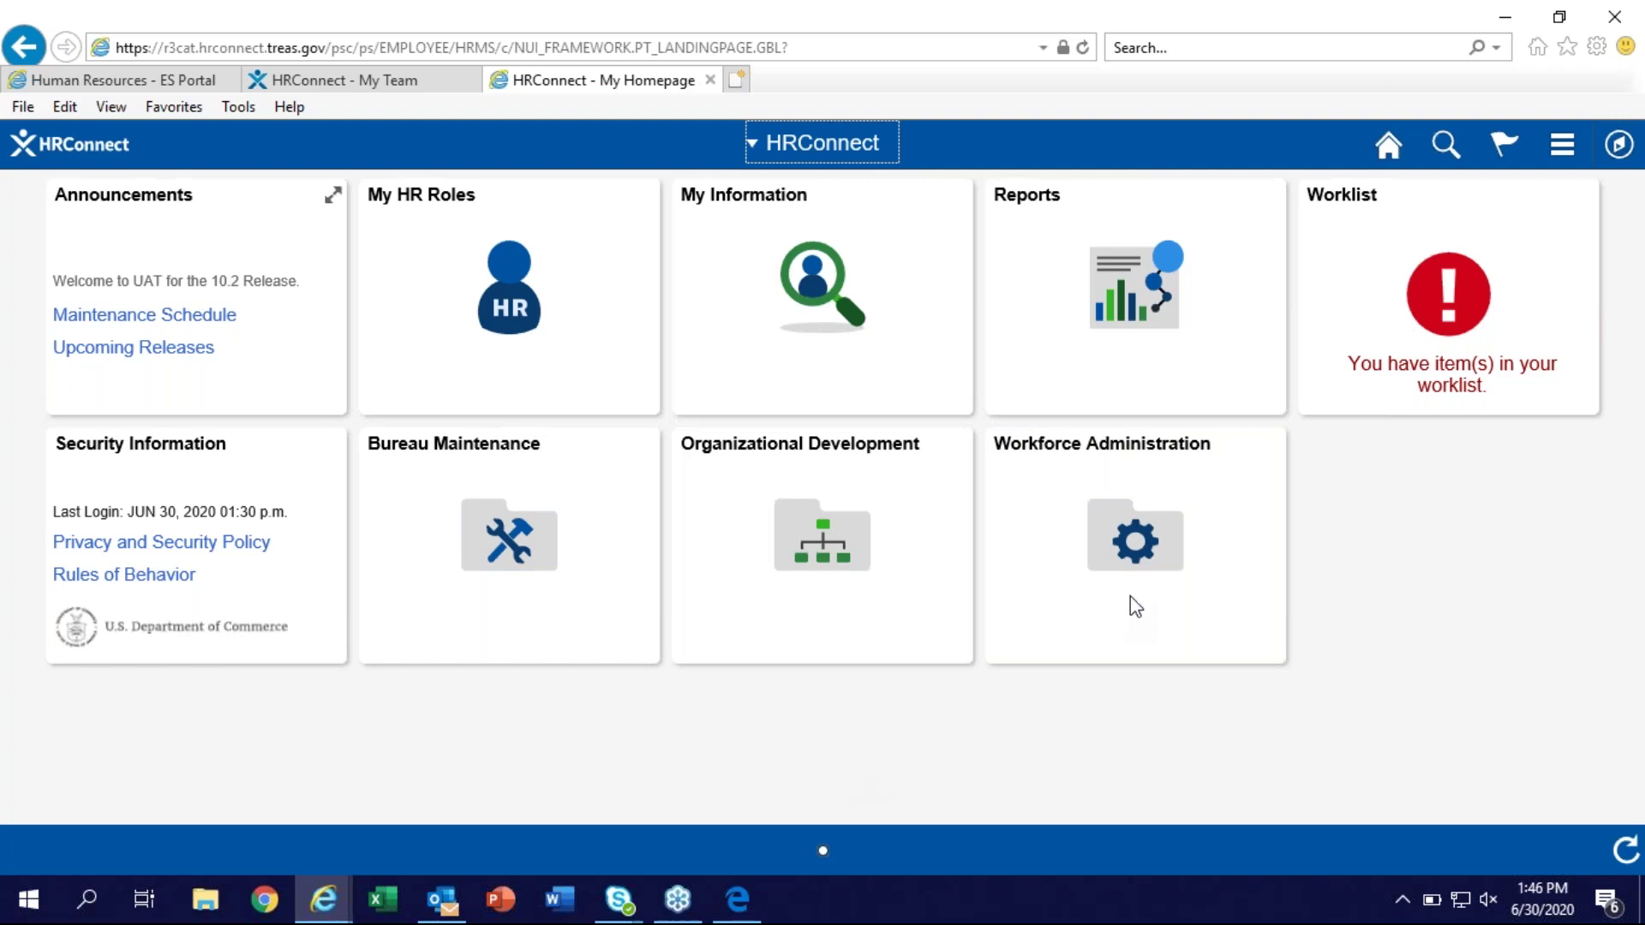
Open Workforce Administration's HR1 Authorization and enter the employee's first and last name
click(1015, 454)
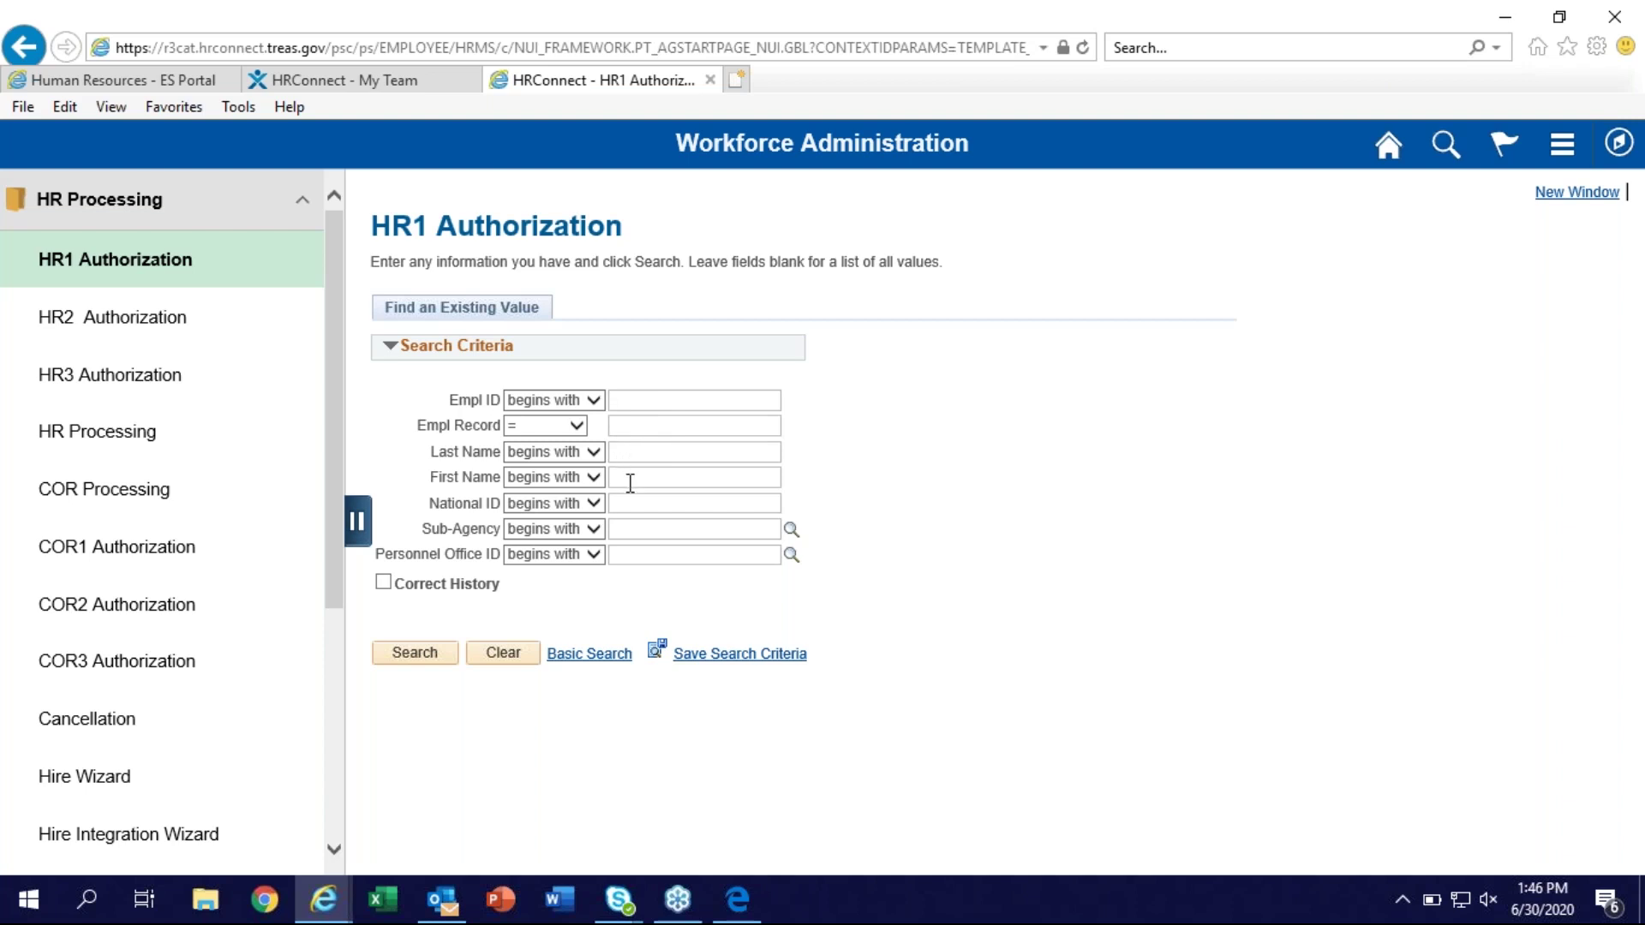
text(Kelly)
click(617, 456)
text(Smith)
click(615, 528)
Enter sub-agency 51 and search for the employee's HR1 record
text(51)
click(403, 651)
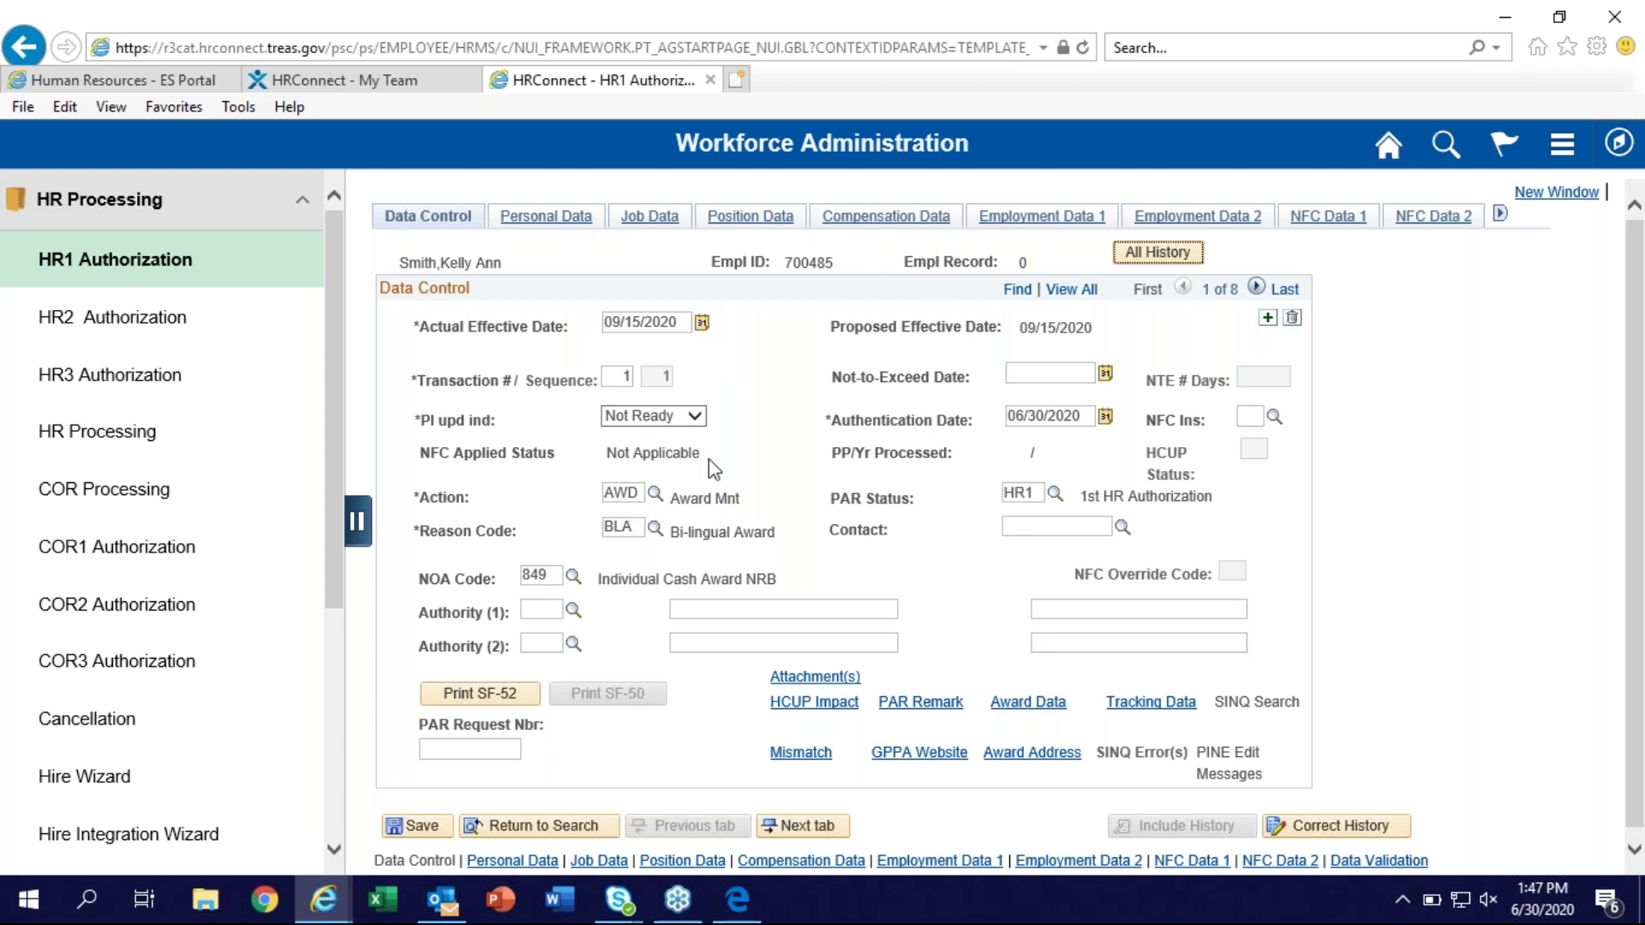
scroll(711, 469, down, 1)
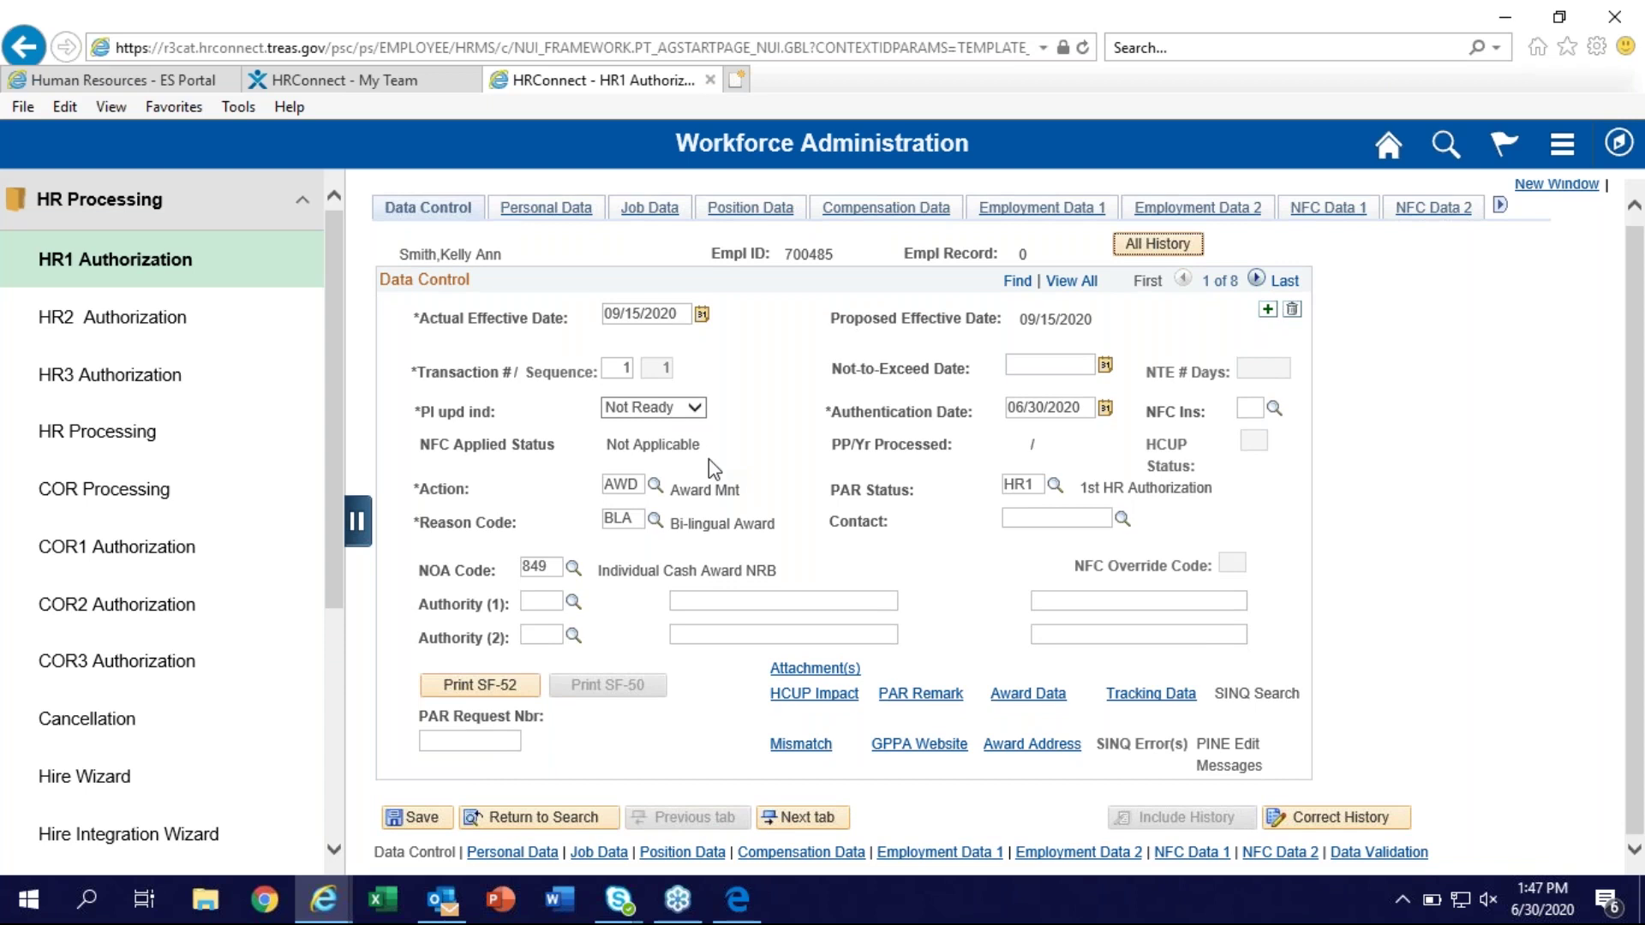
Add a new Data Control row and set its actual effective date to 10/20/2020
click(1267, 311)
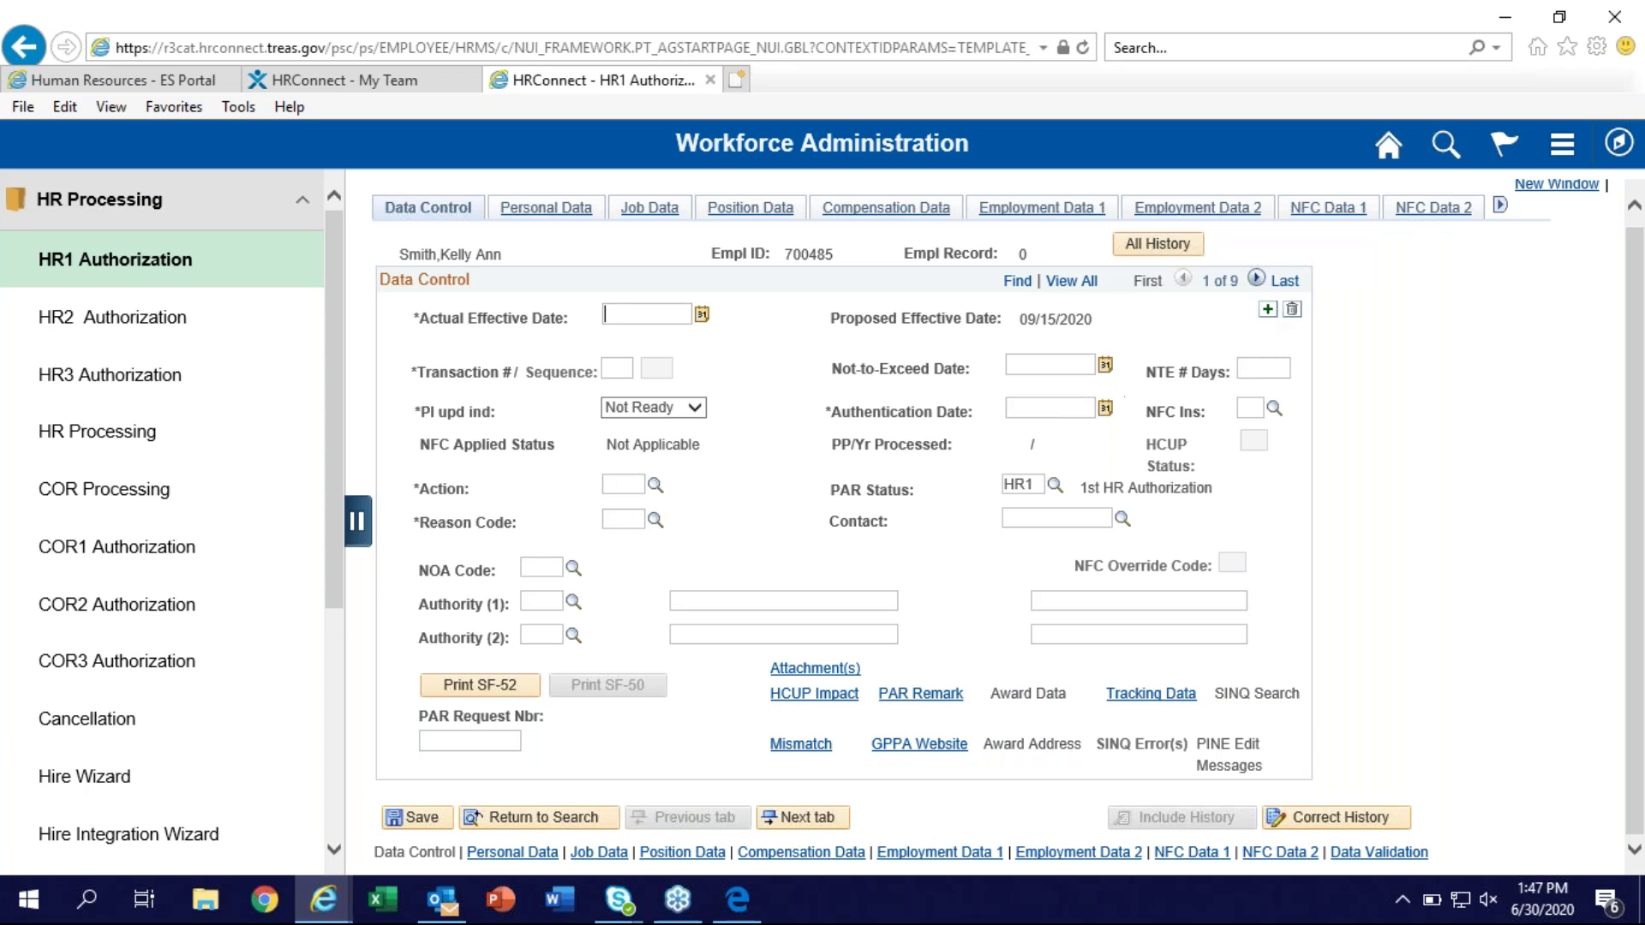
click(1268, 311)
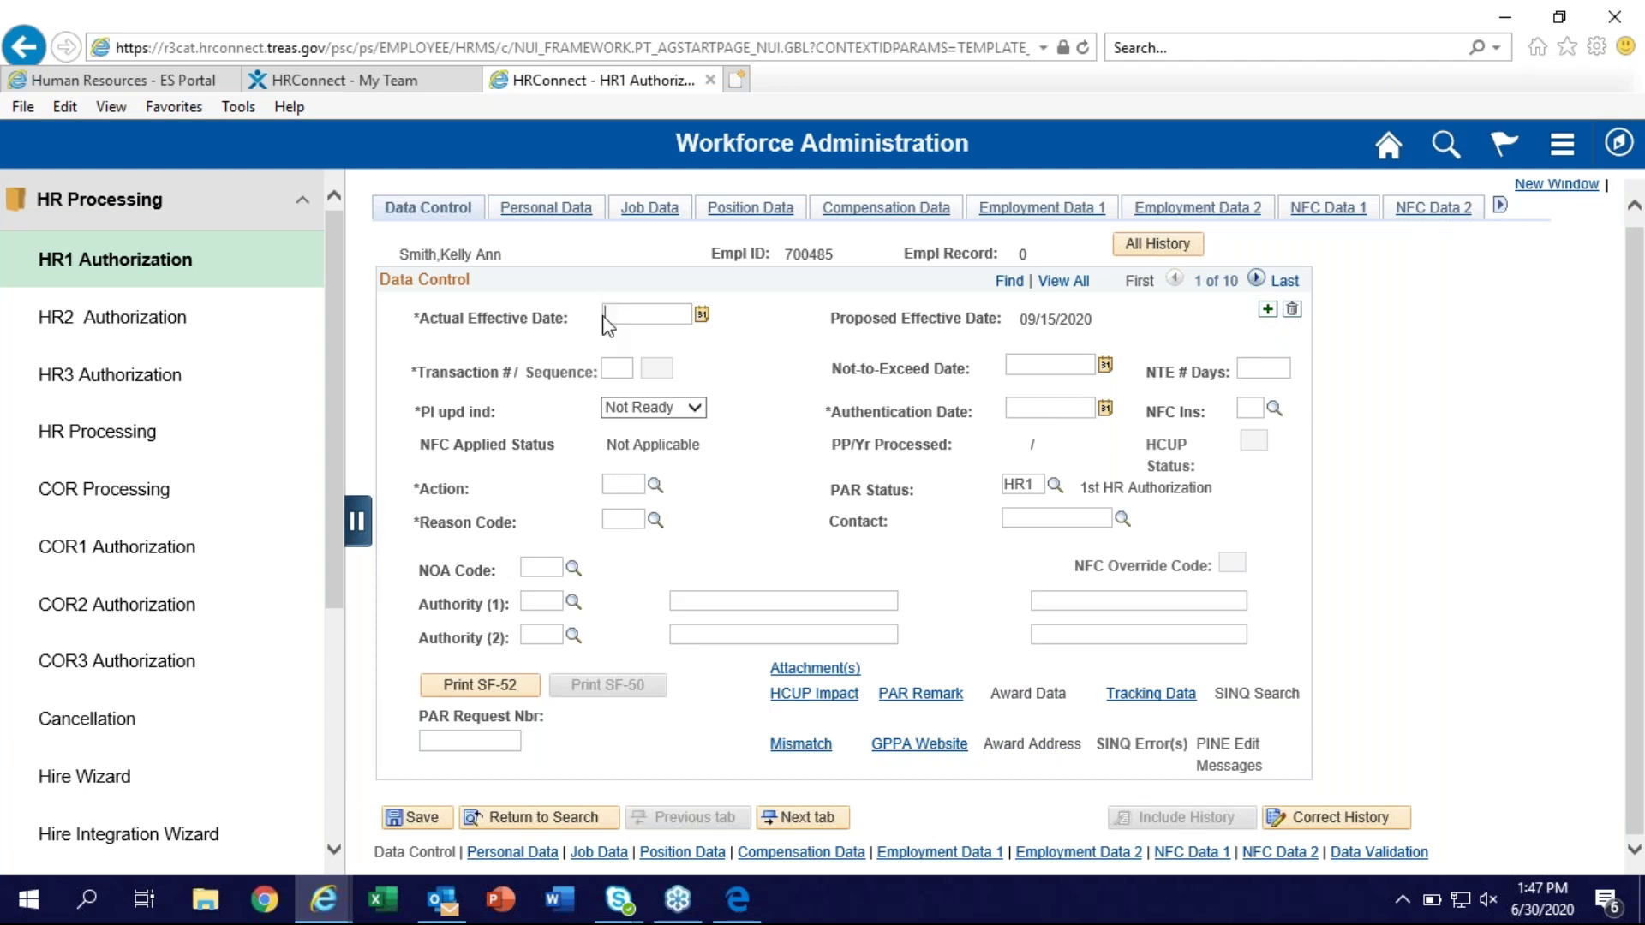
click(703, 316)
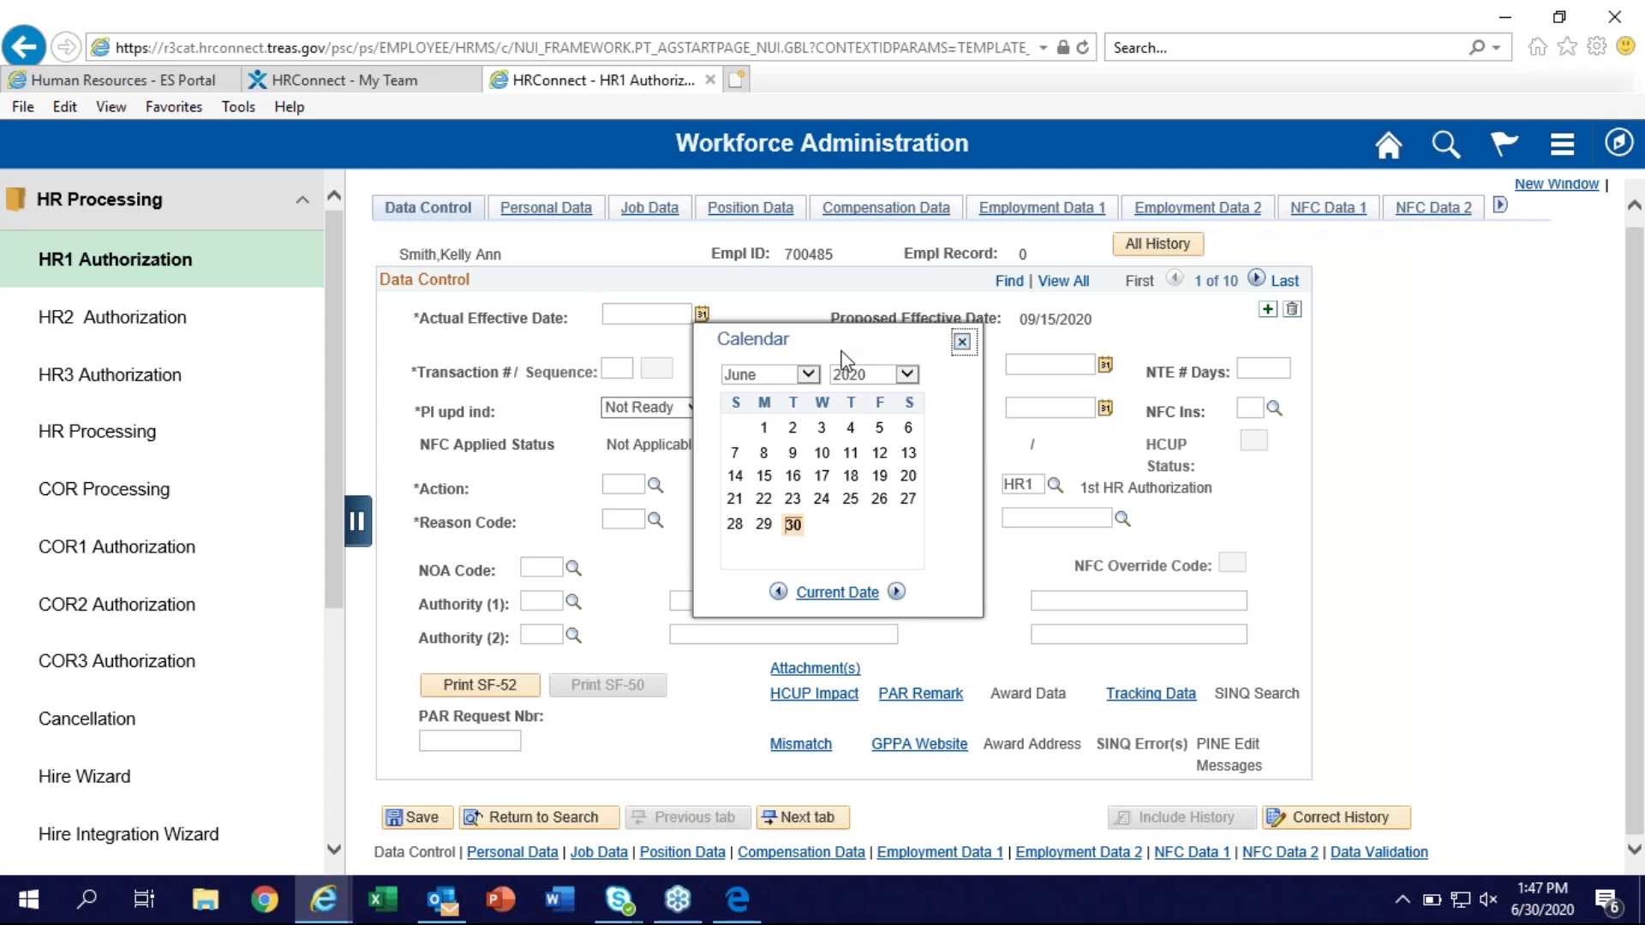
click(810, 377)
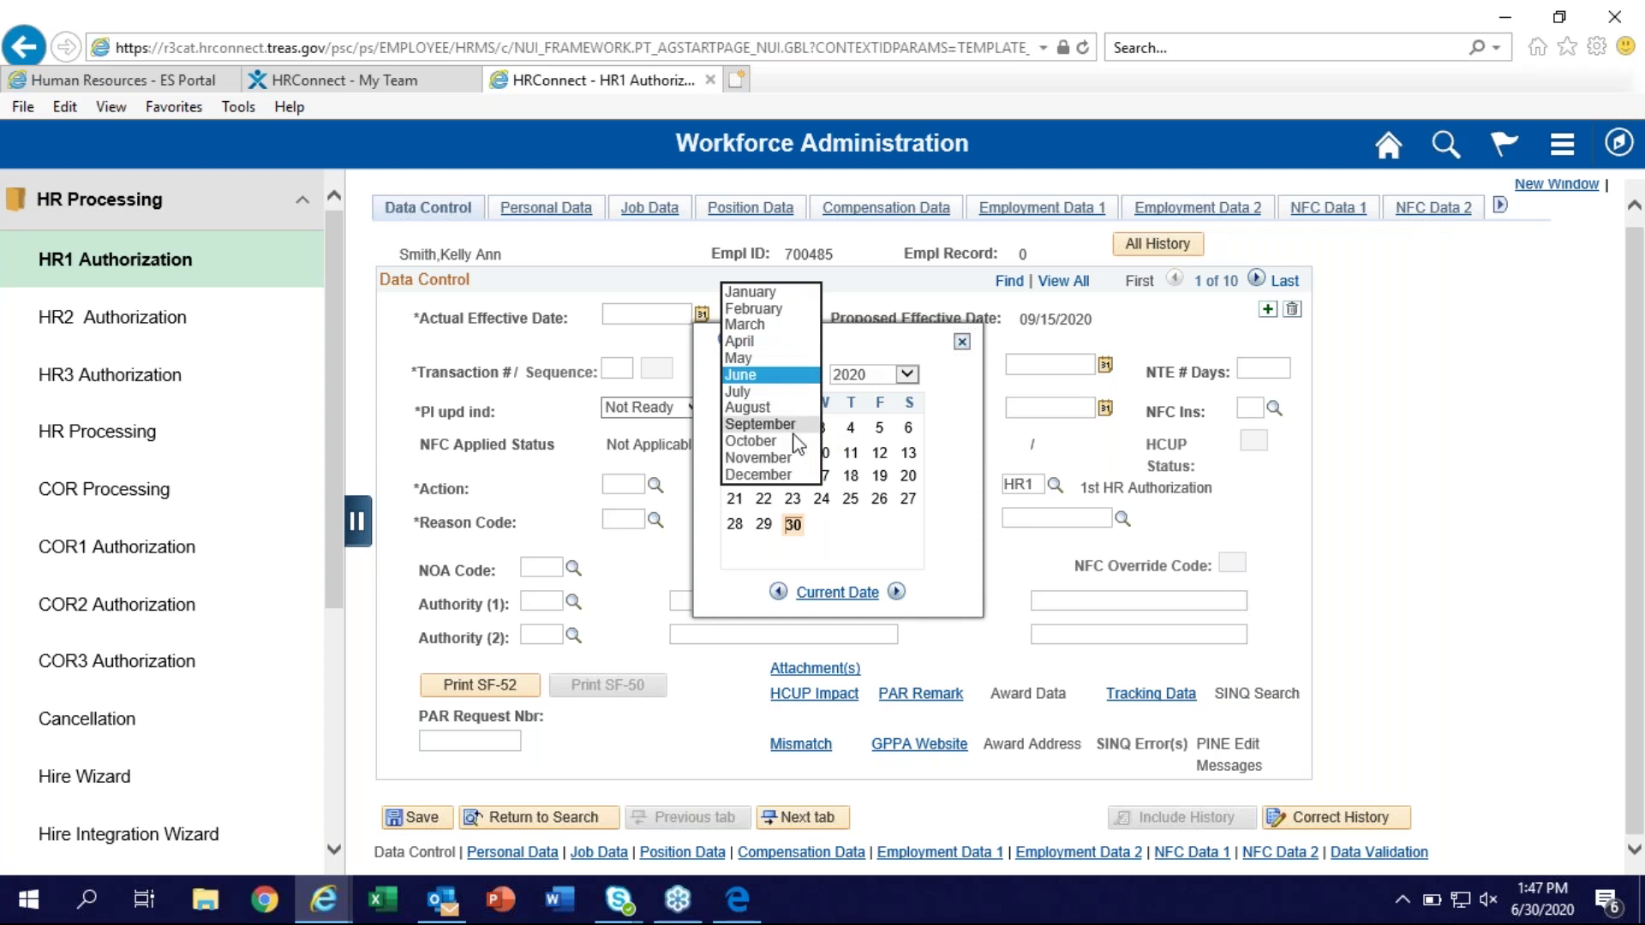
click(754, 407)
scroll(787, 454, down, 2)
click(792, 498)
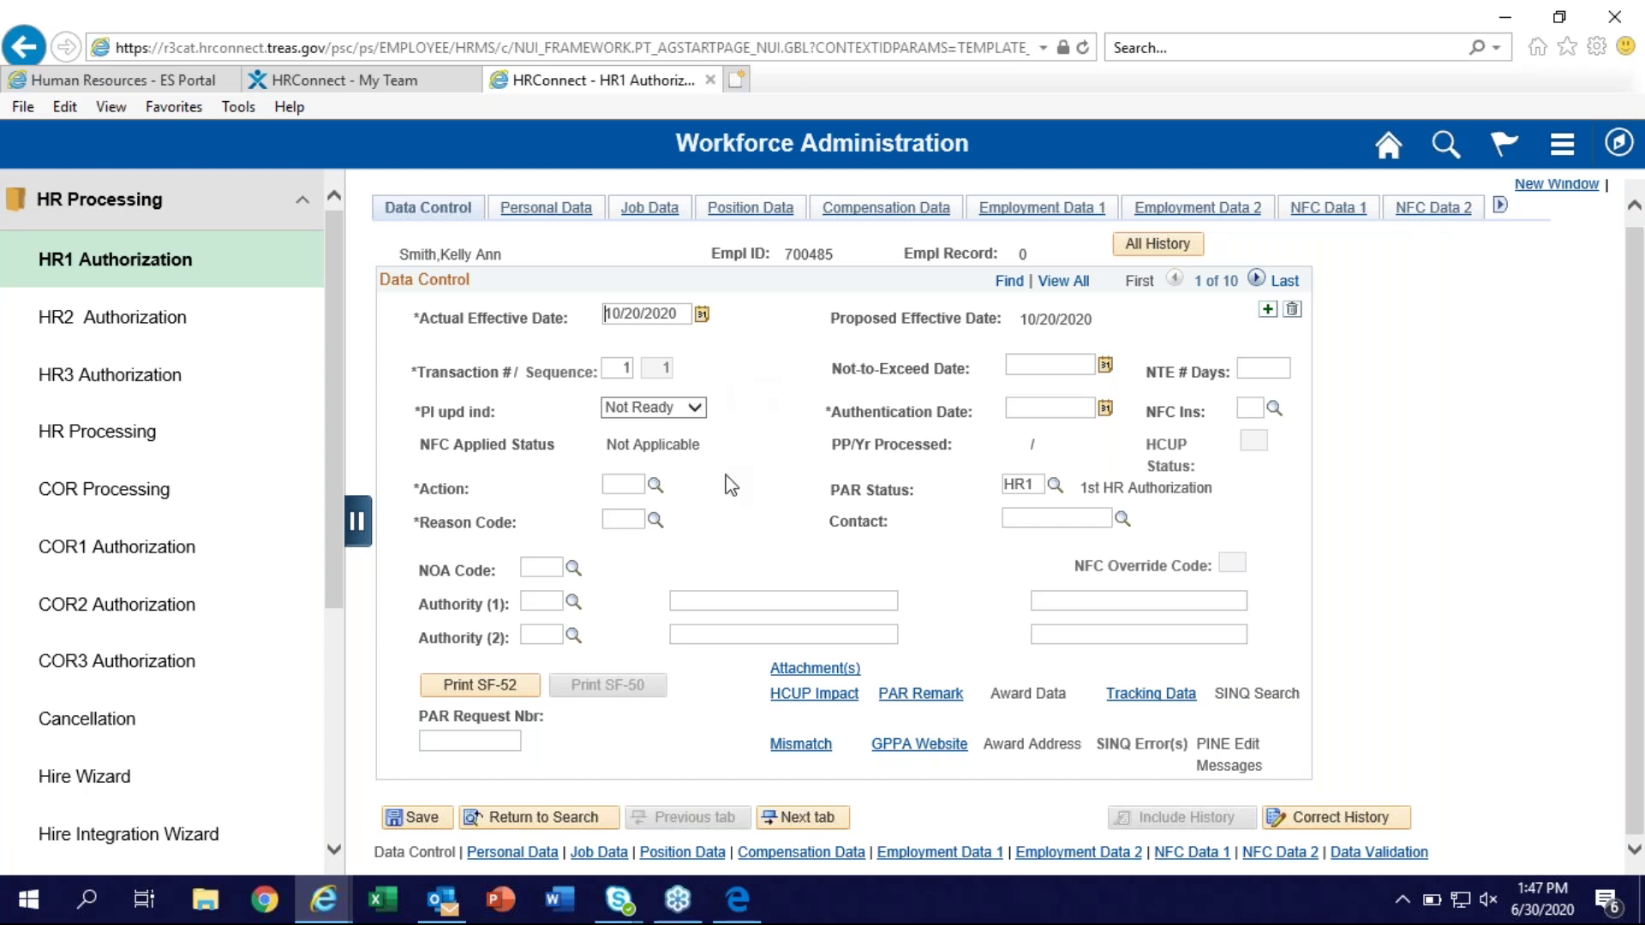
Set action AWD Award - Monetary, reason BLA Bi-lingual Award, and authentication date 06/30/2020
click(654, 485)
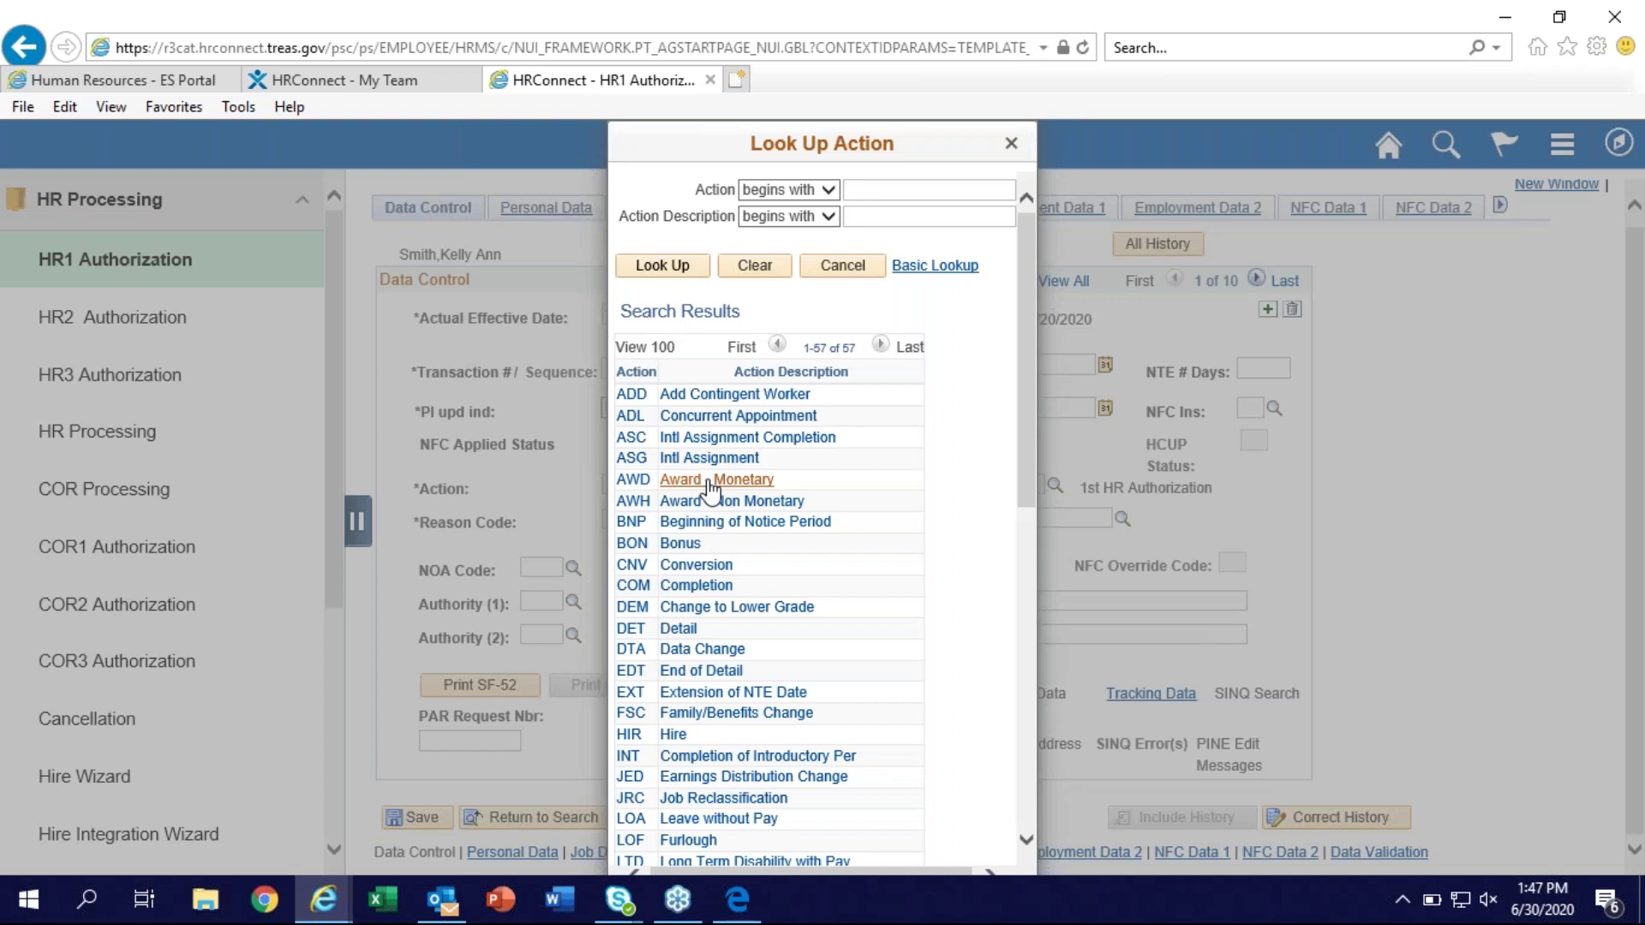
click(674, 482)
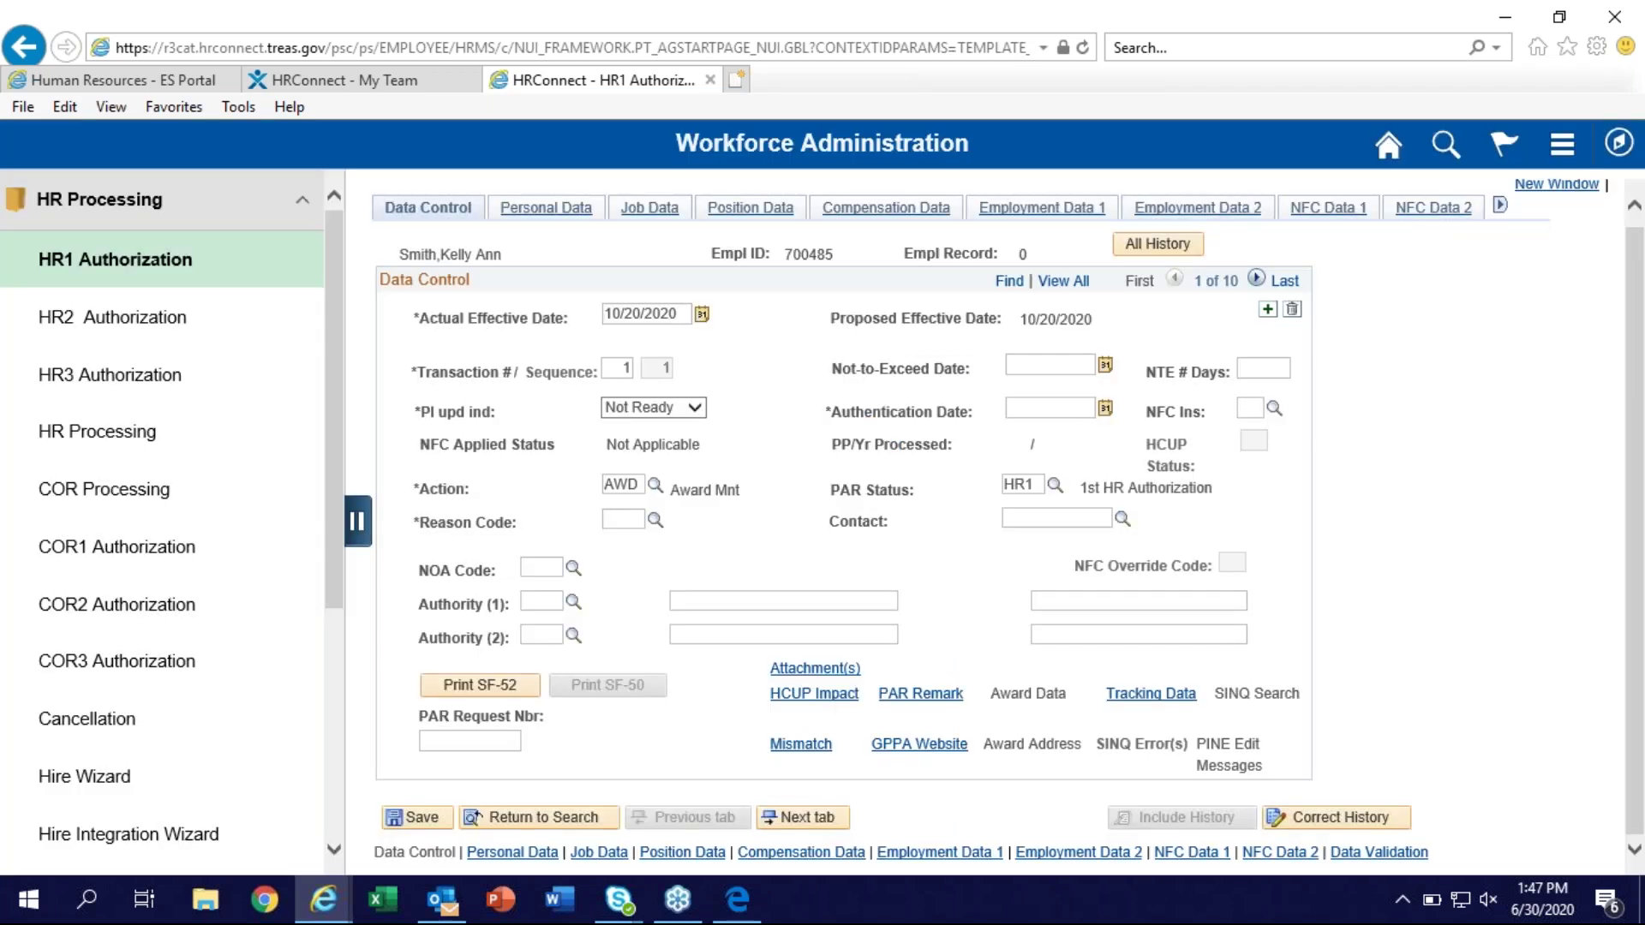
click(656, 521)
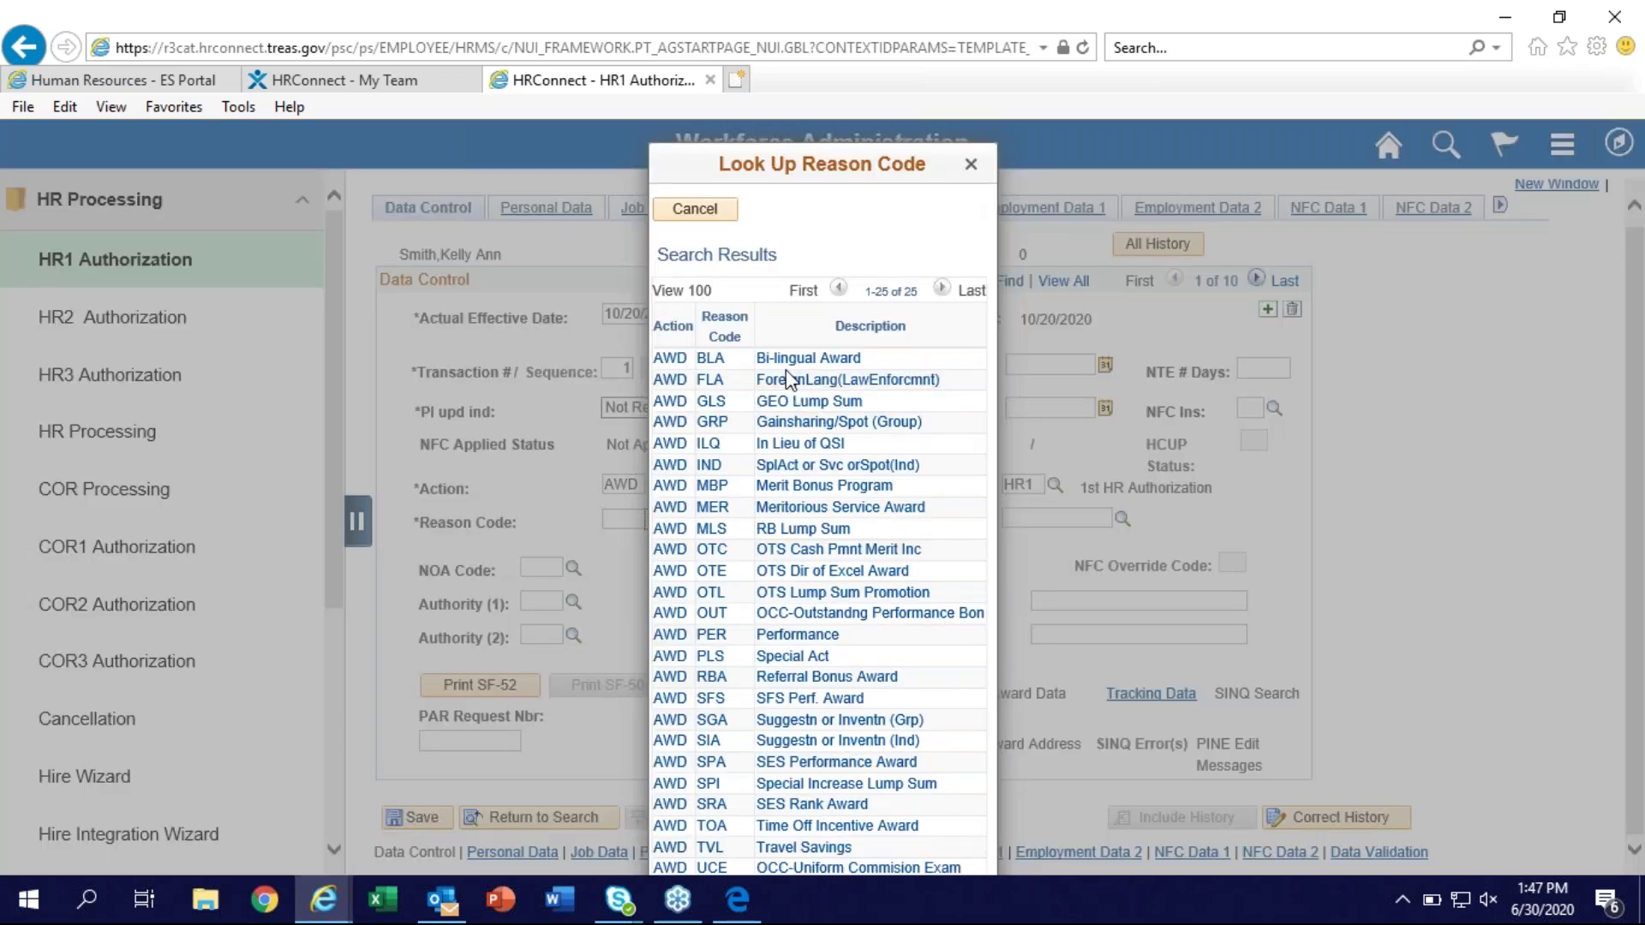
click(784, 359)
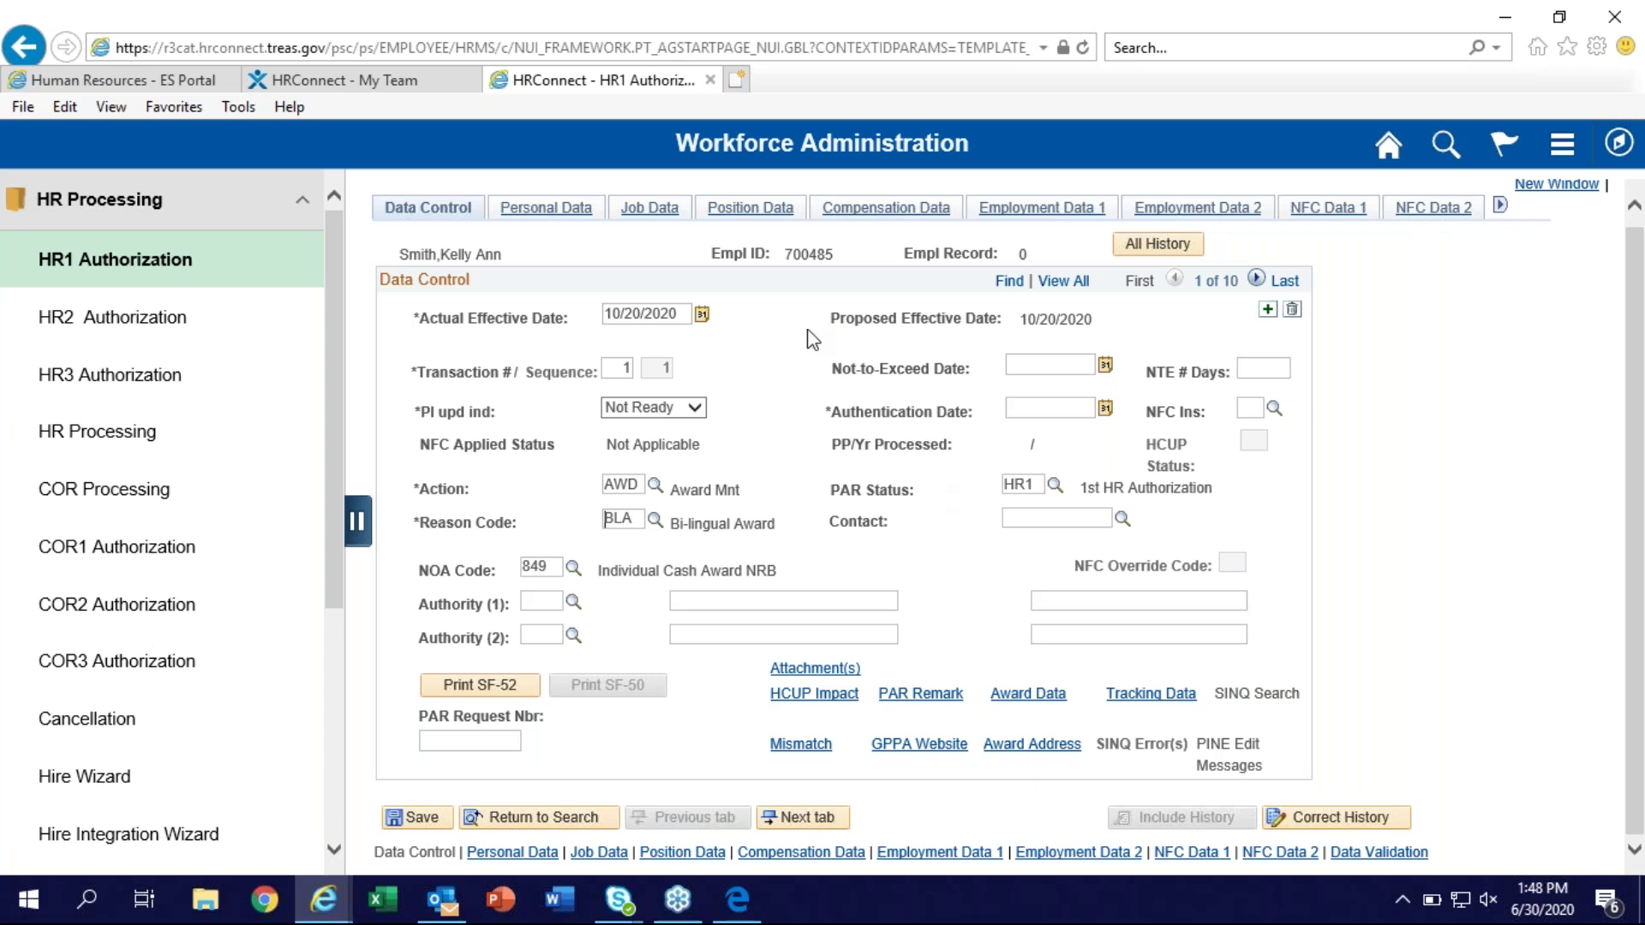
click(1106, 408)
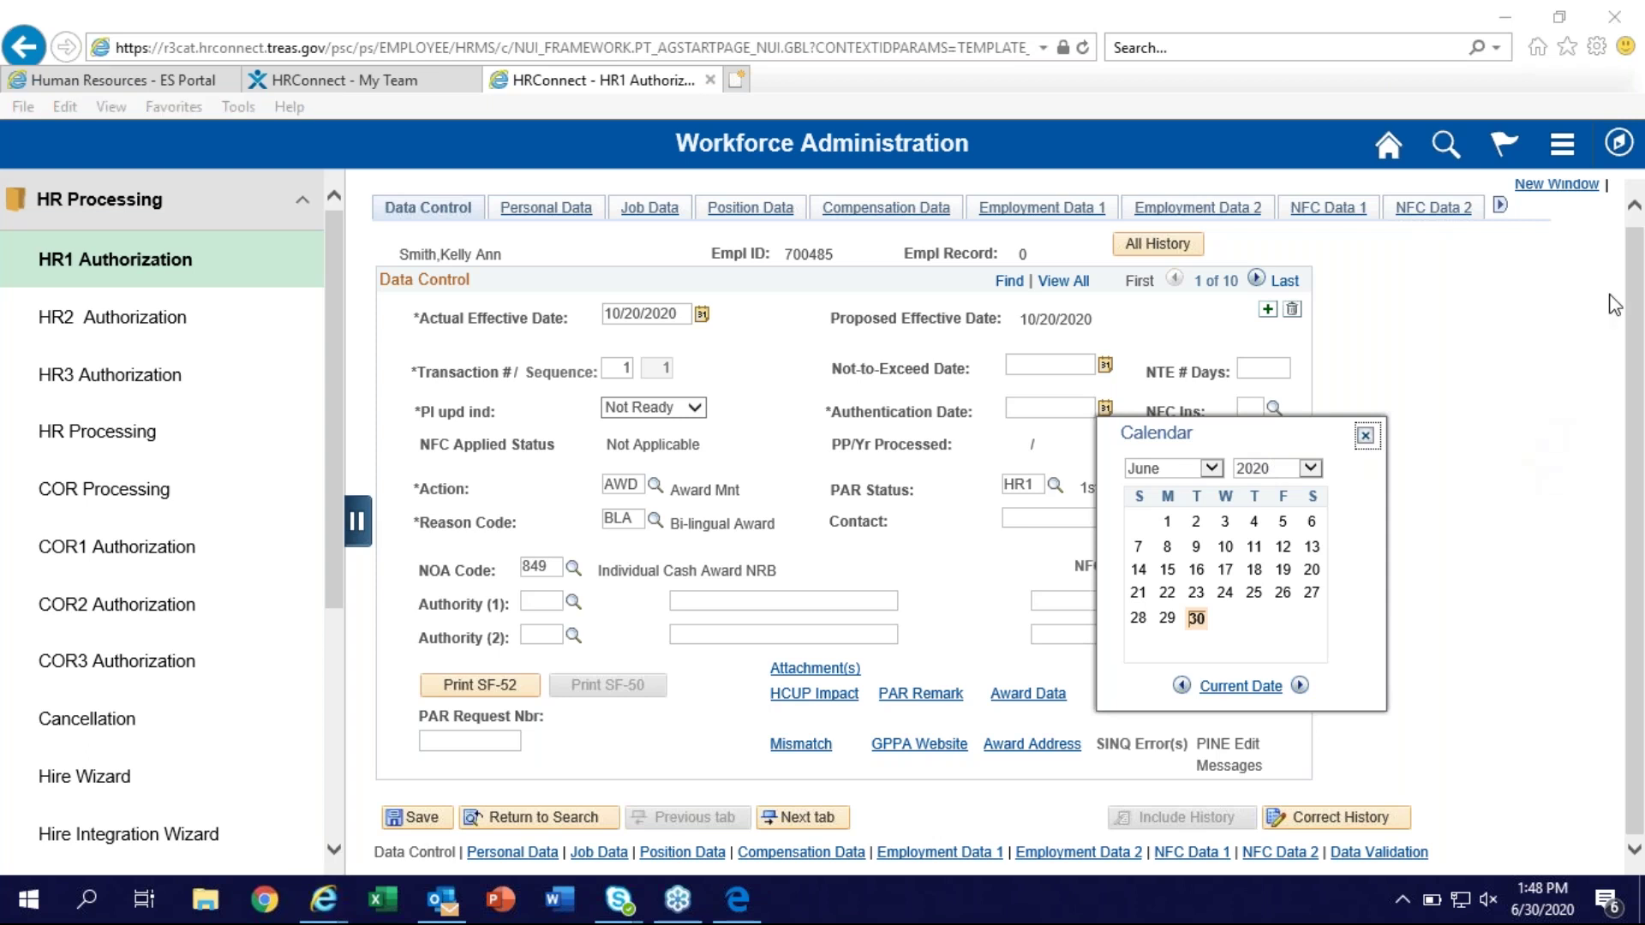
click(1196, 617)
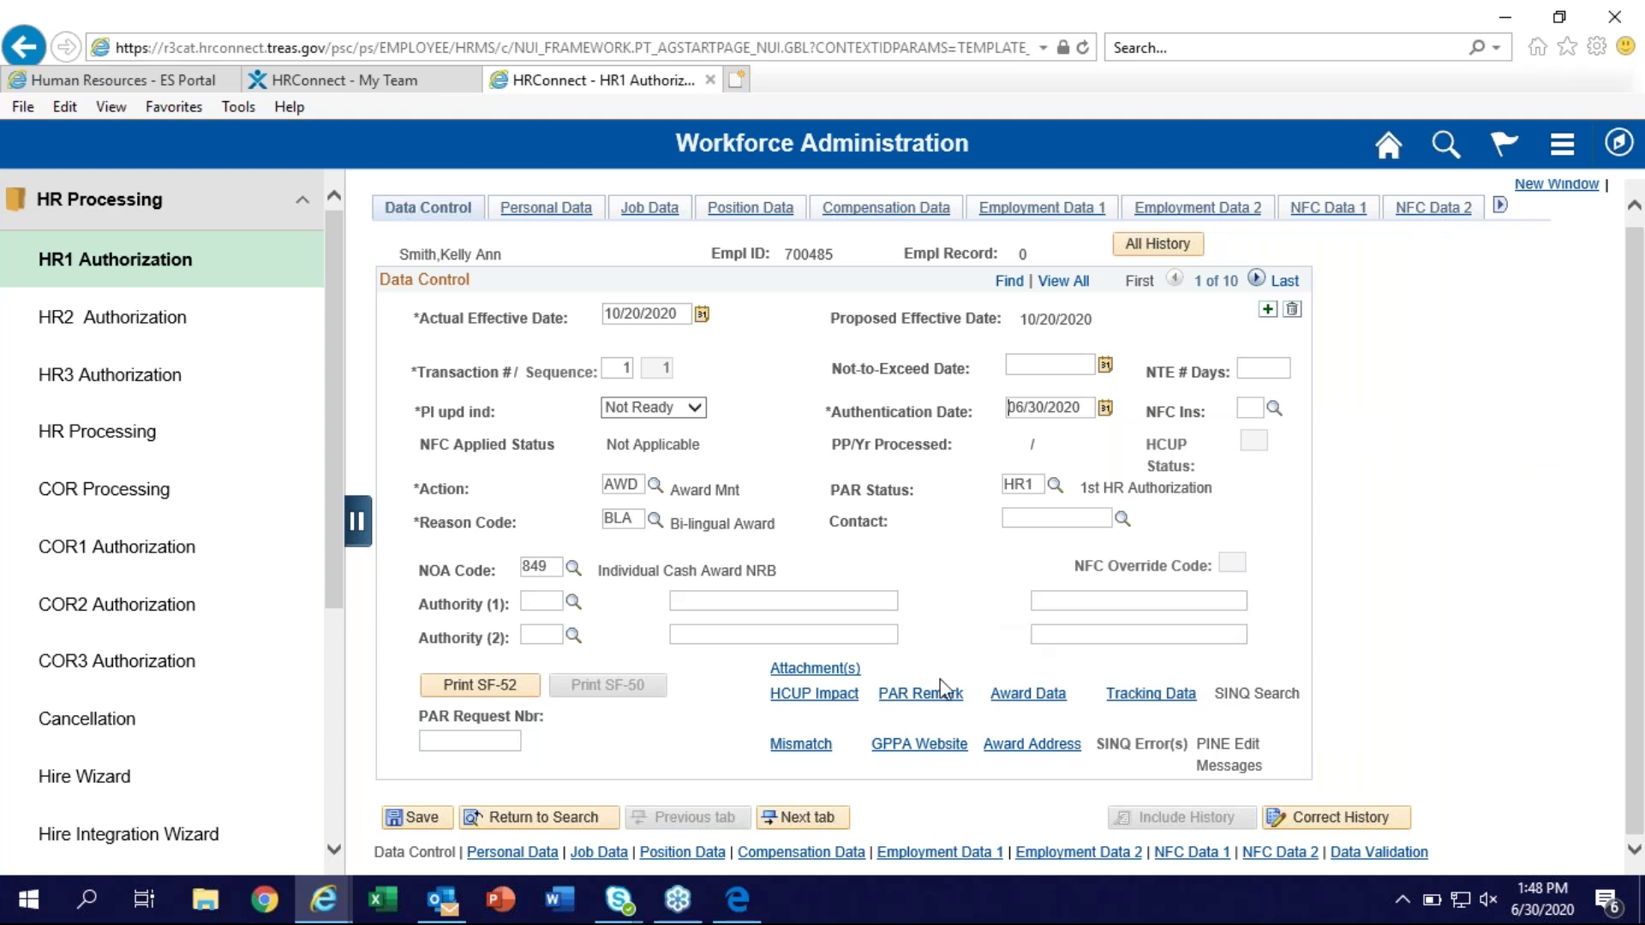
In Award Data, choose award code C016-Ind Cash Awd-Suggestion at 2.00 percent and confirm
click(1011, 695)
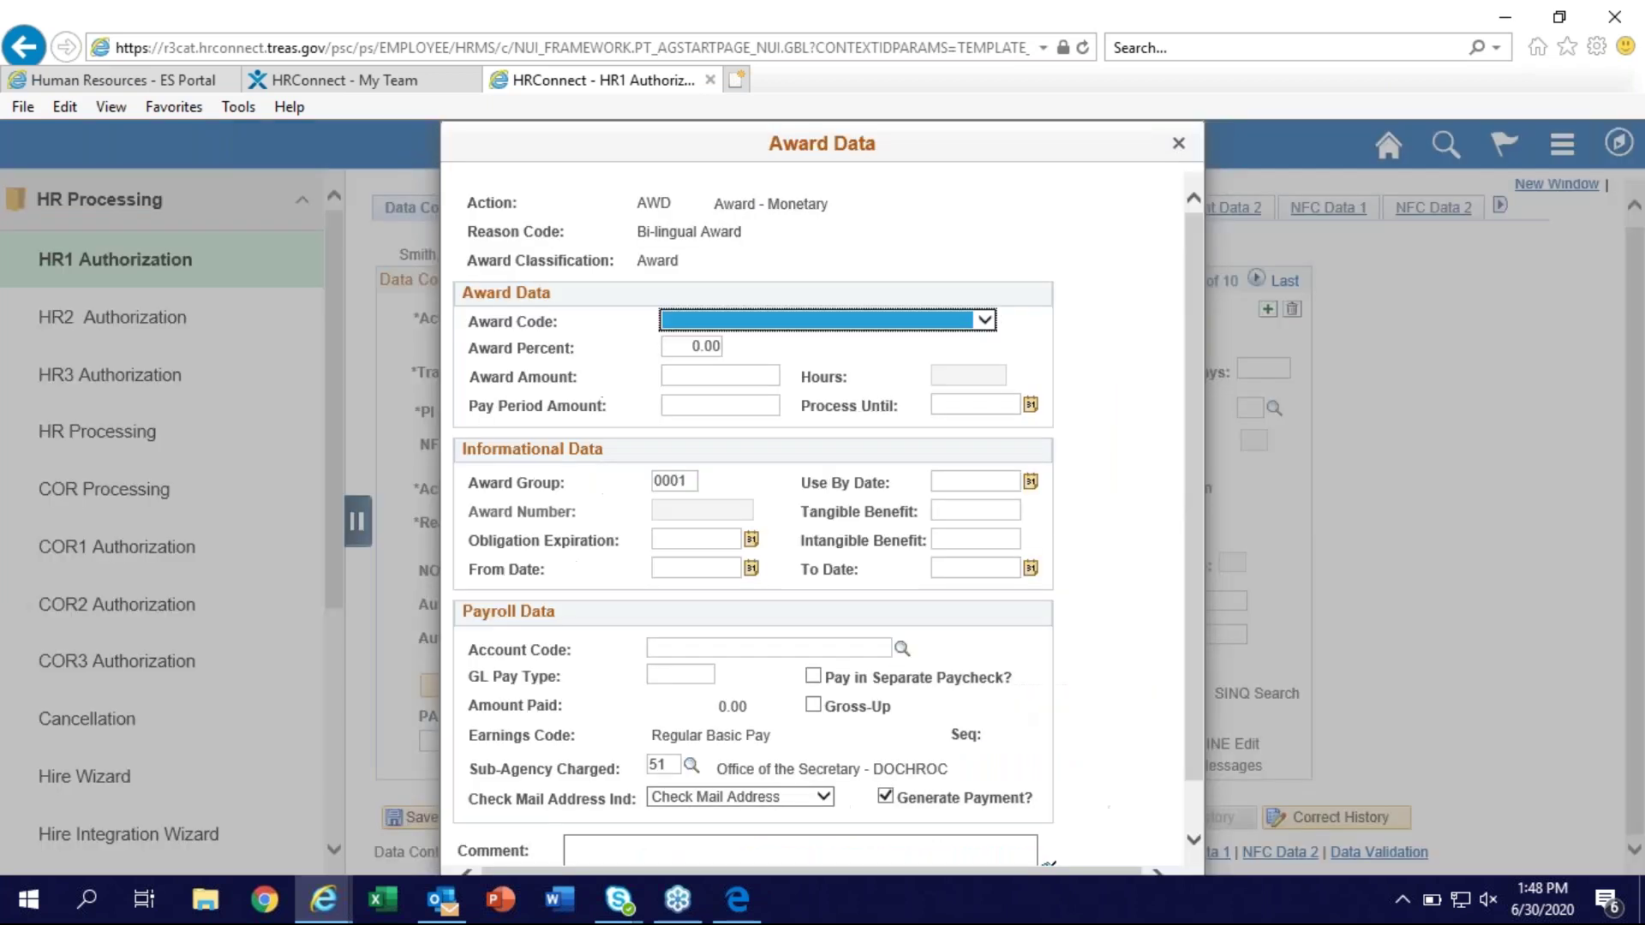
click(986, 321)
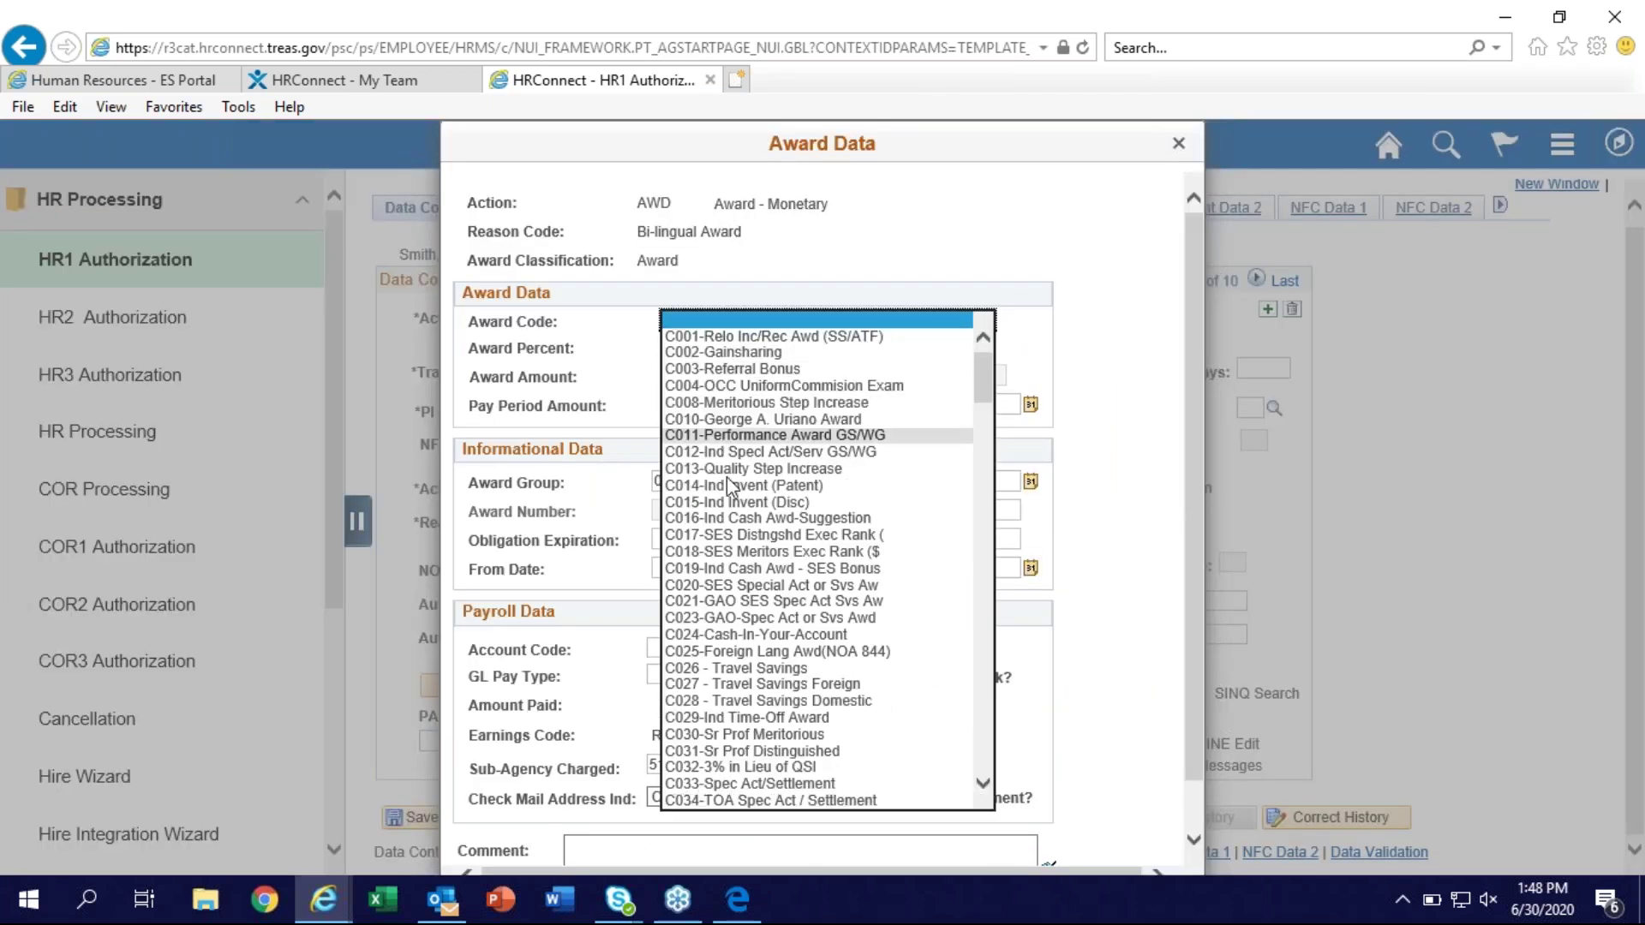
click(749, 519)
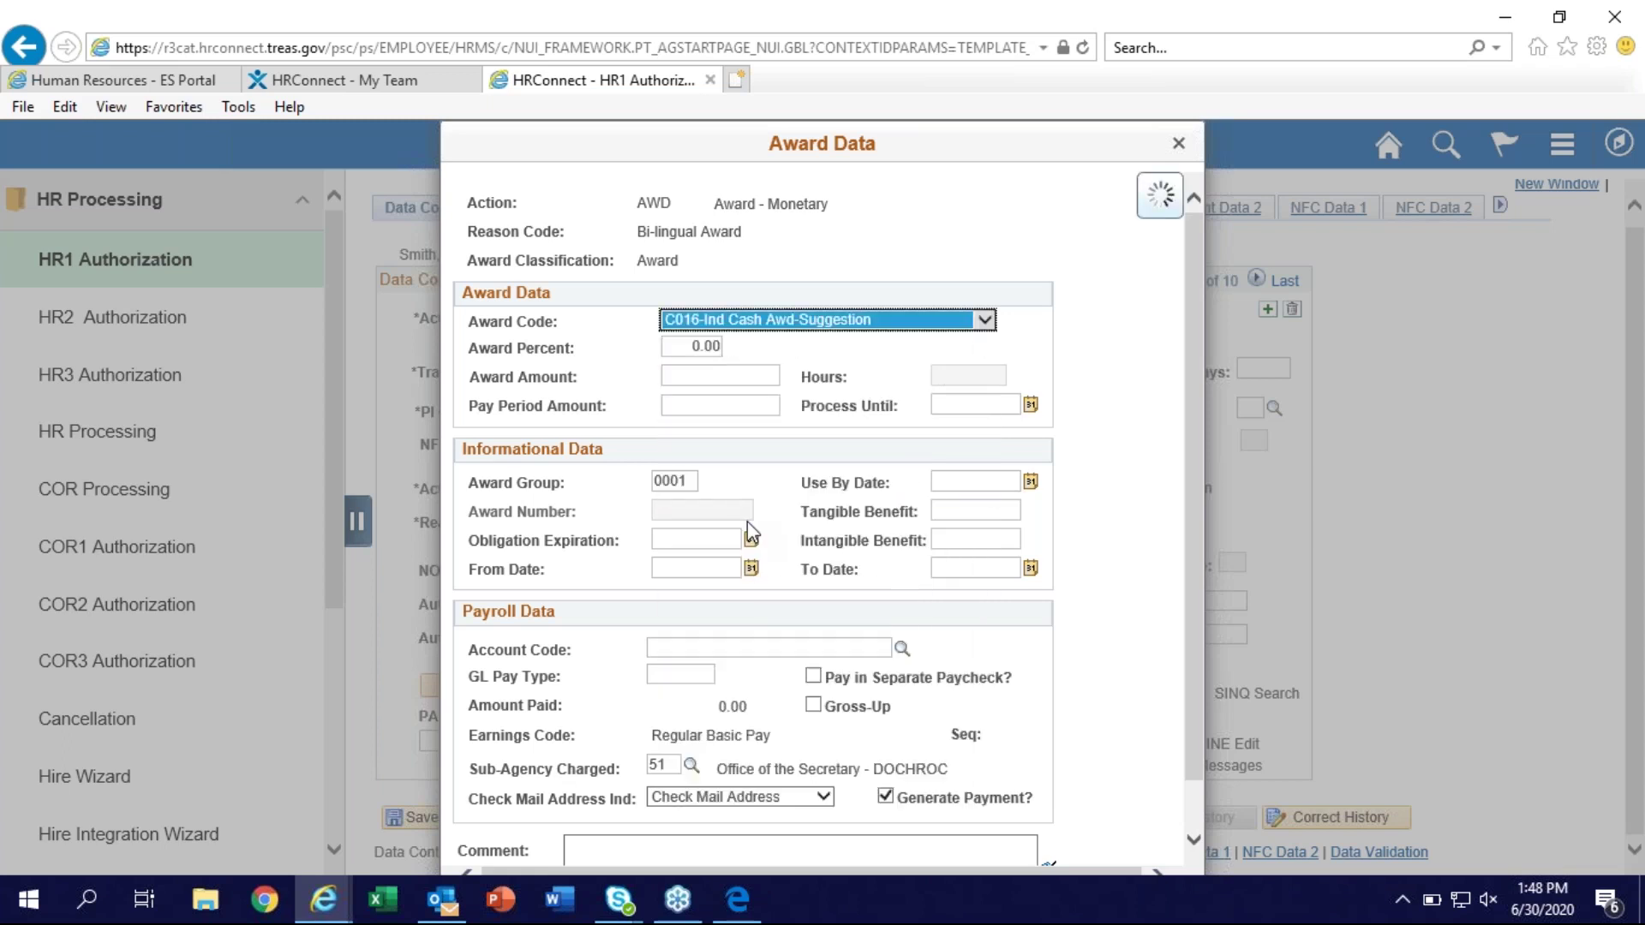
click(694, 347)
key(Delete)
text(2)
scroll(600, 599, down, 1)
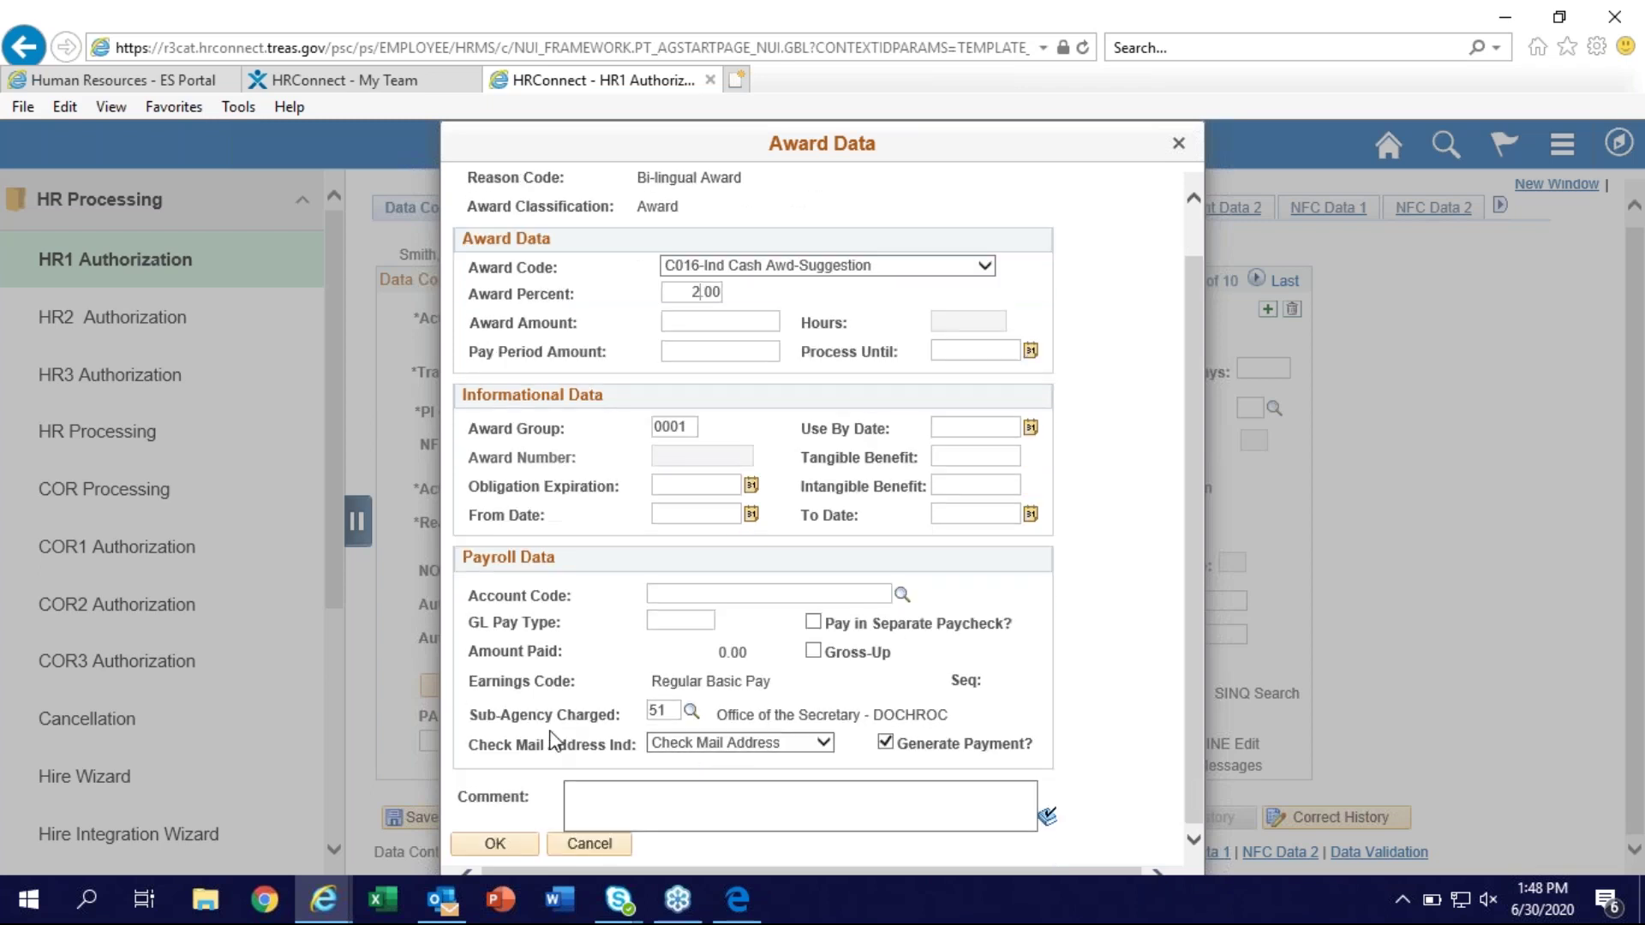
click(495, 844)
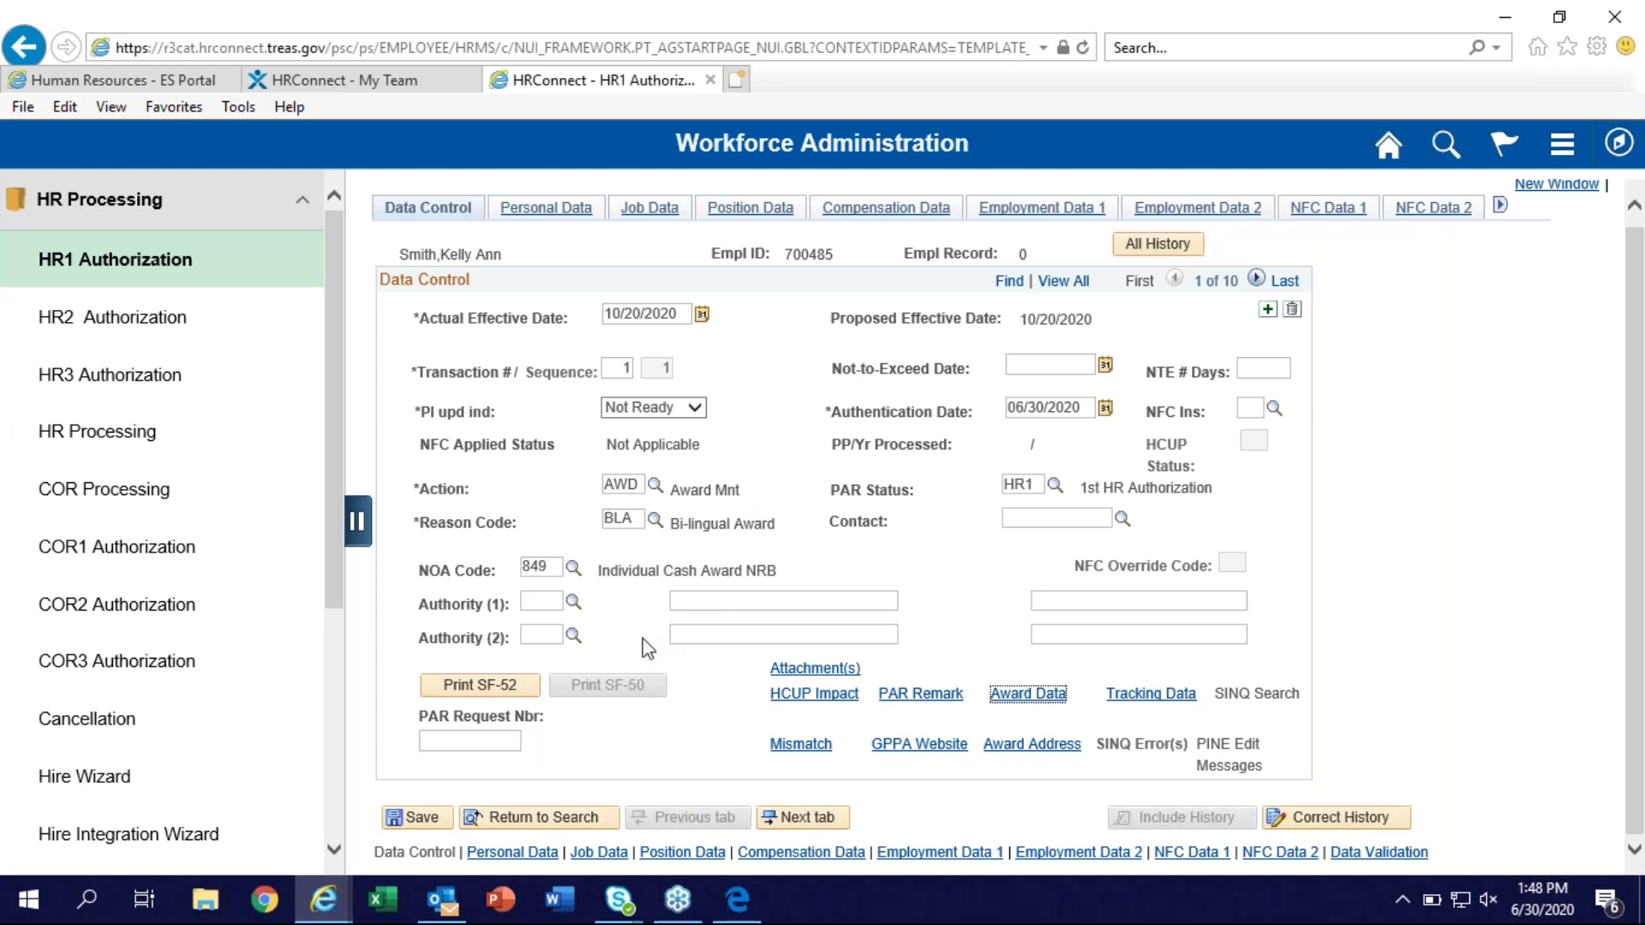
Save the action, search groups for 'ES', and route to ES PAR PROCESSORS as 2nd HR authorizer
click(422, 819)
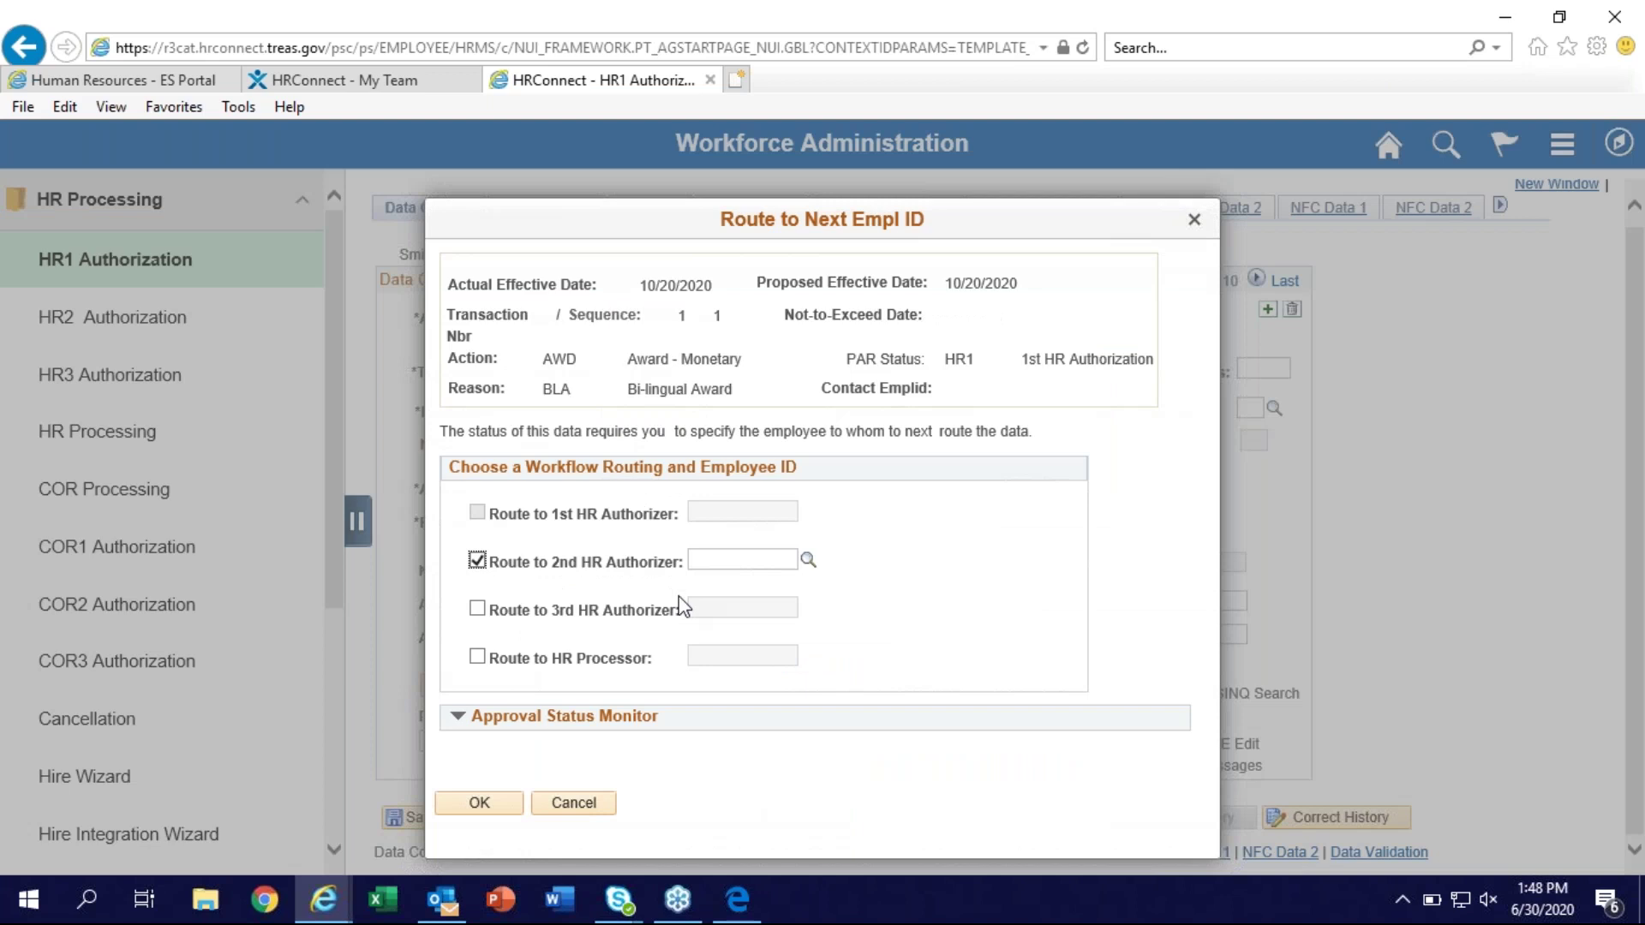
click(807, 560)
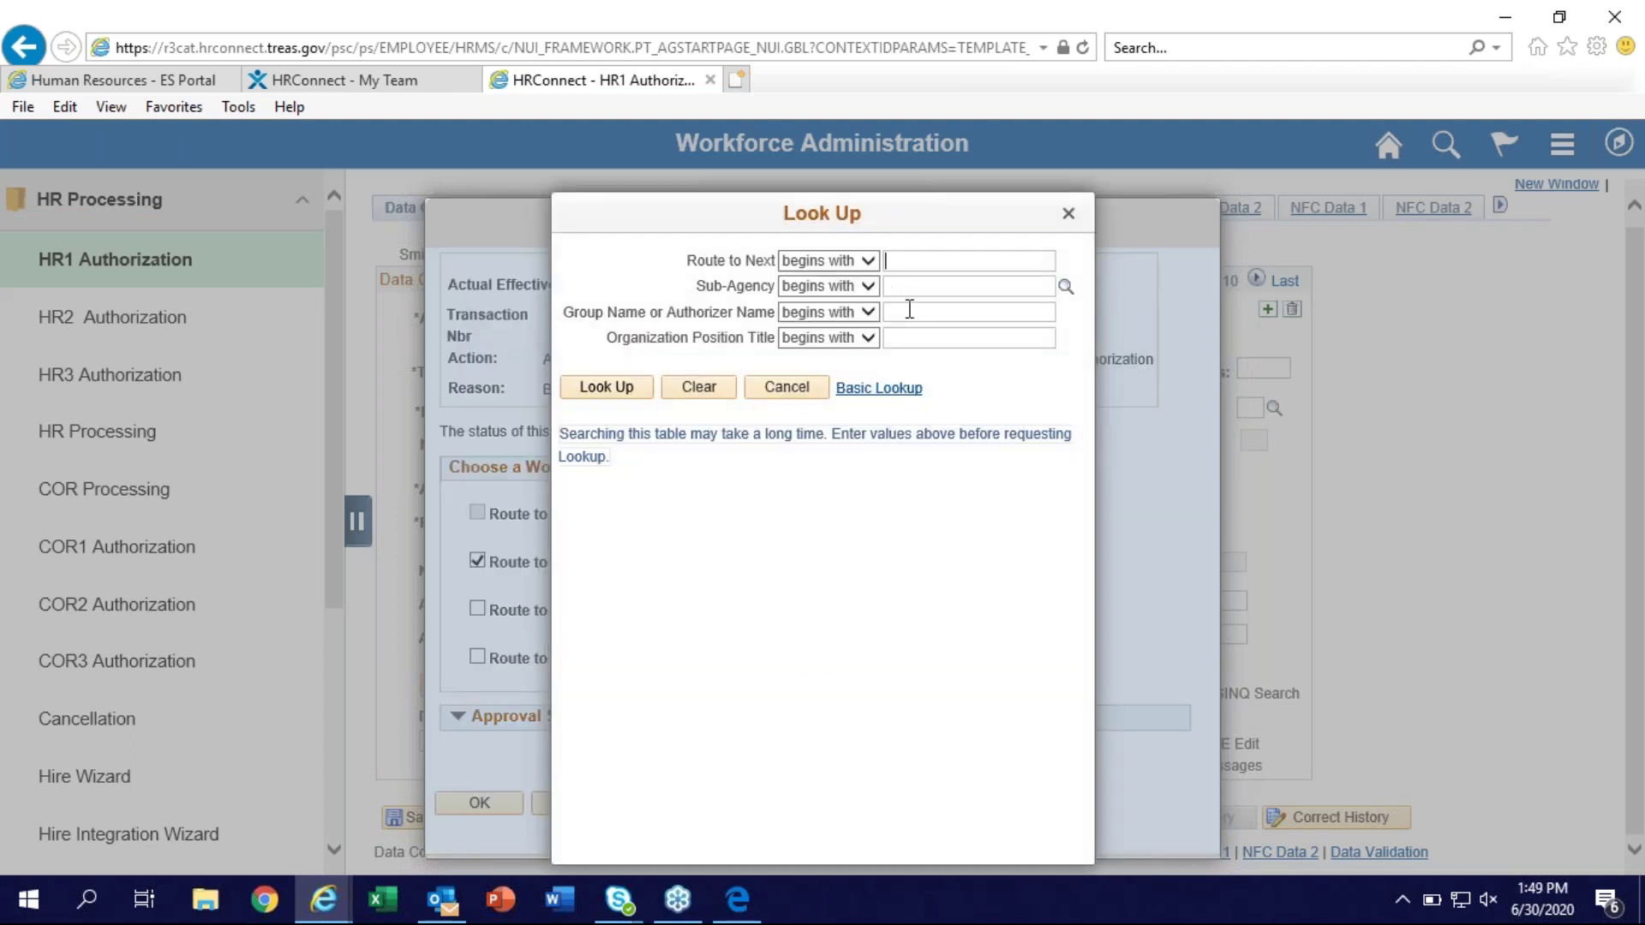
click(923, 315)
text(ES)
click(604, 387)
click(770, 537)
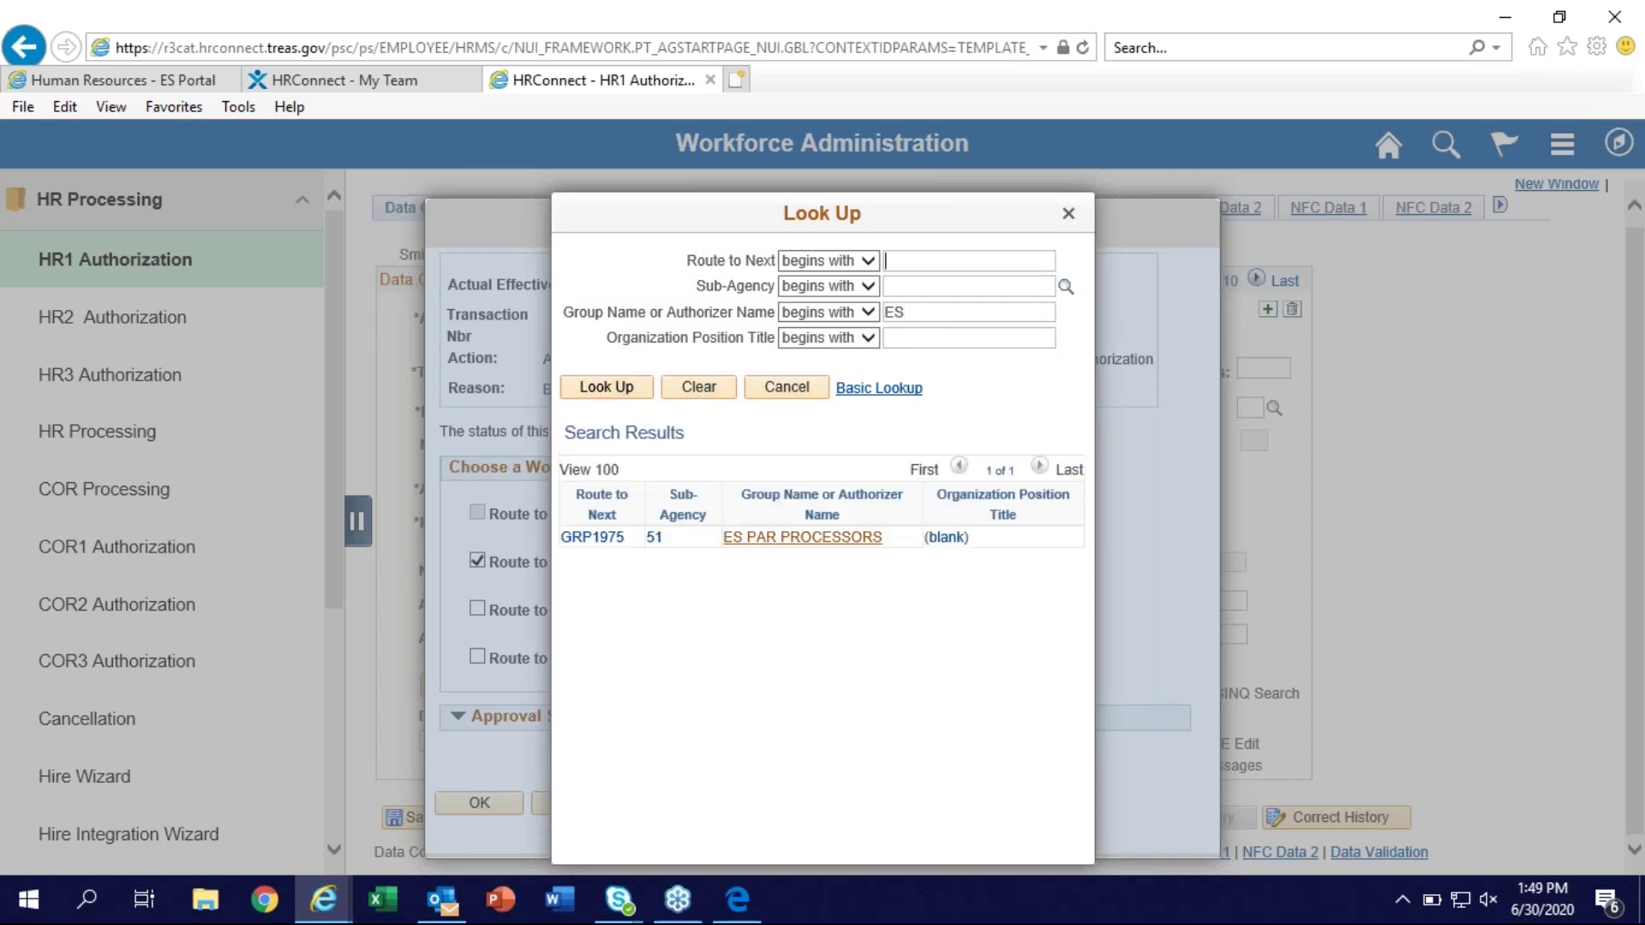
click(495, 801)
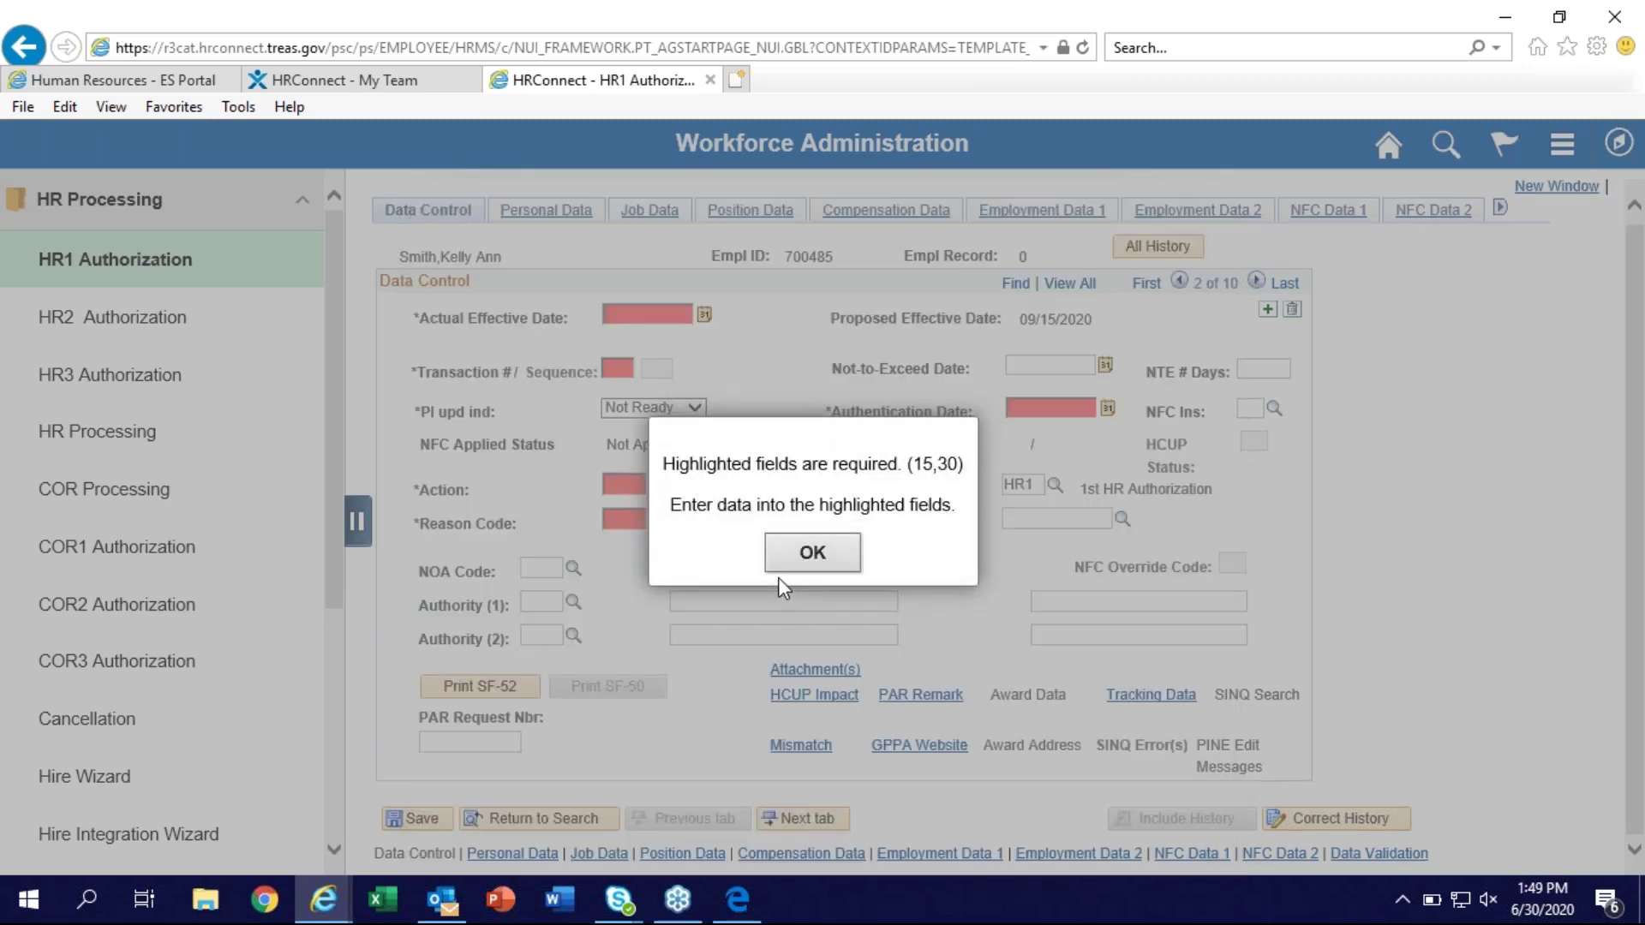
click(812, 551)
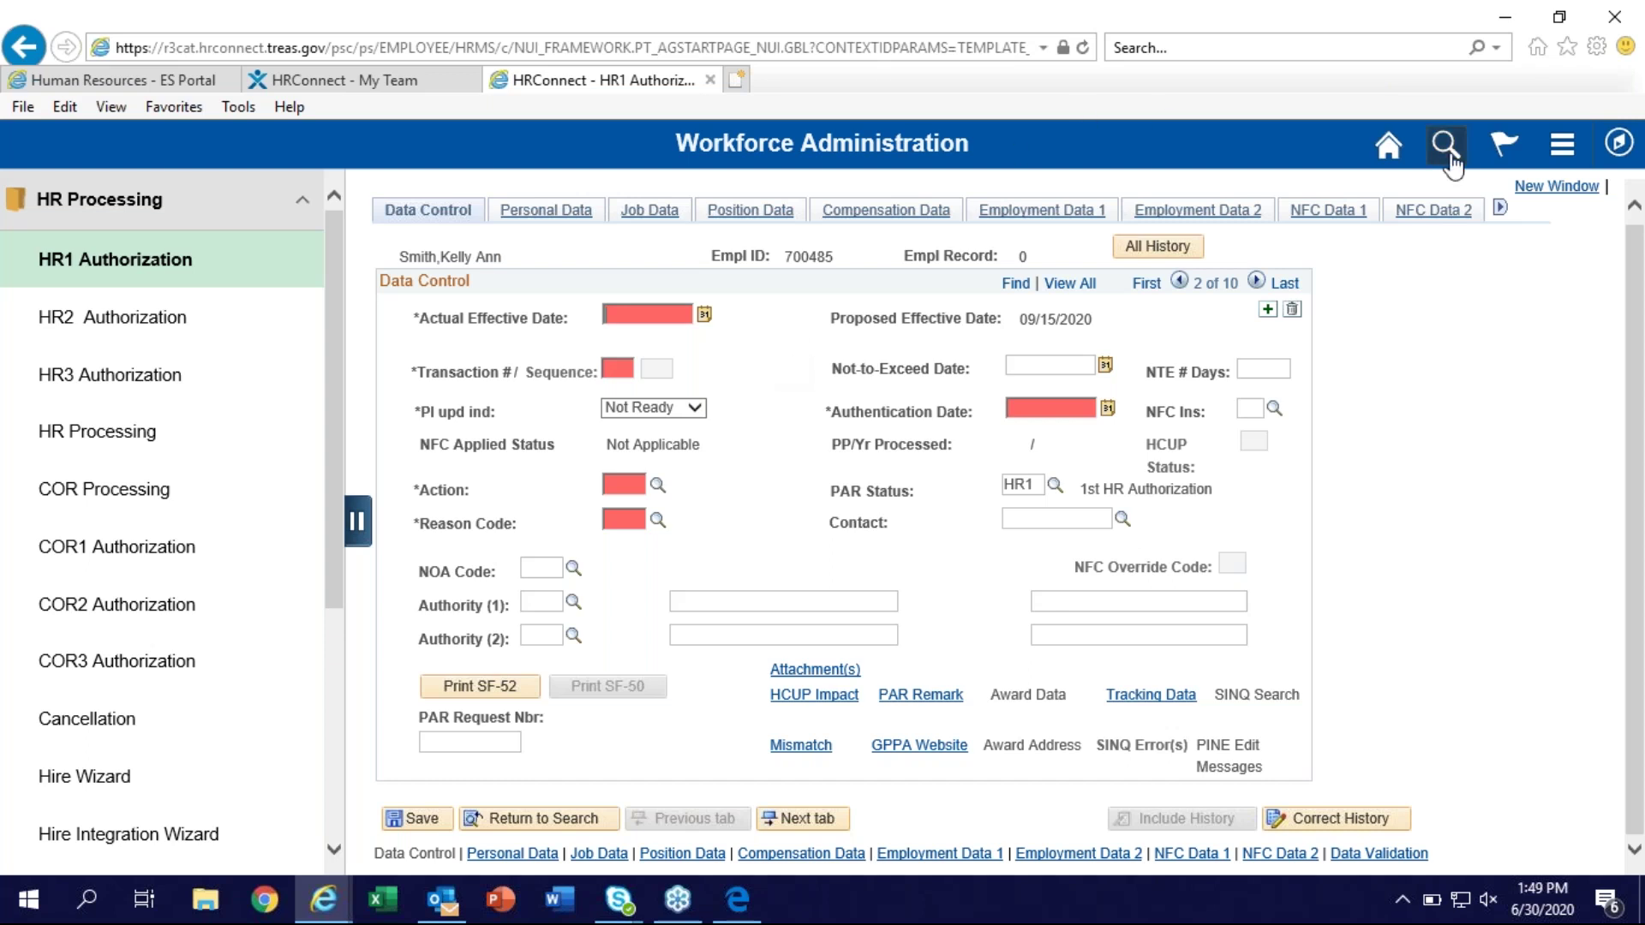
Open the worklist's Temporary Promotion, set its PAR status to HR1 (1st HR Authorization), and save
click(1505, 149)
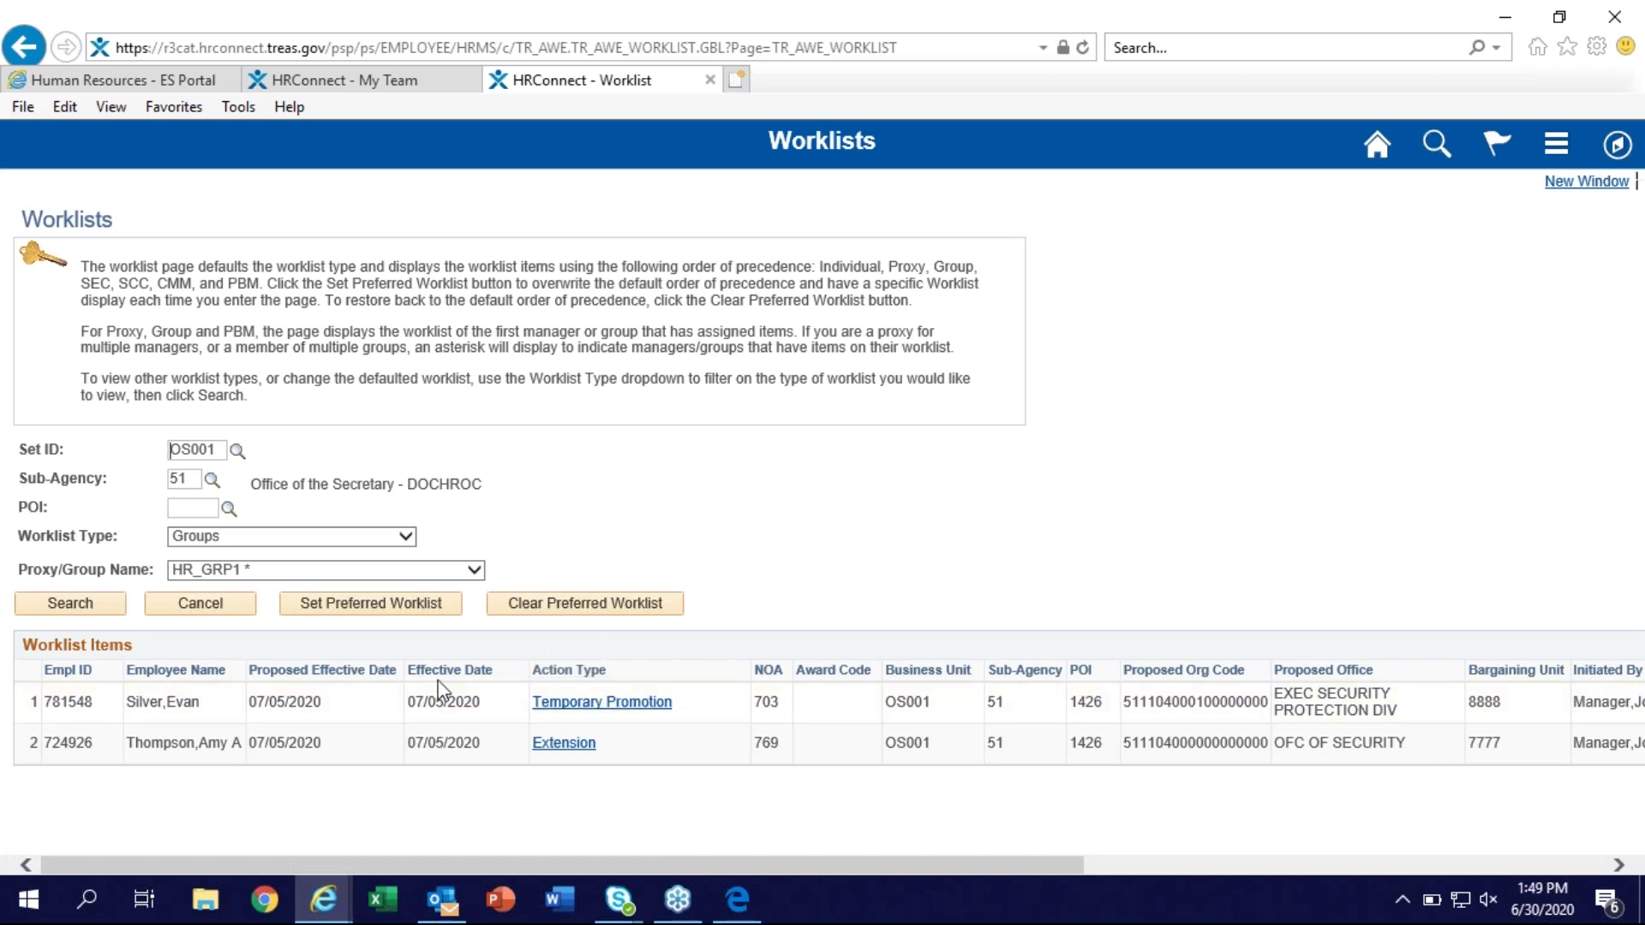
click(563, 708)
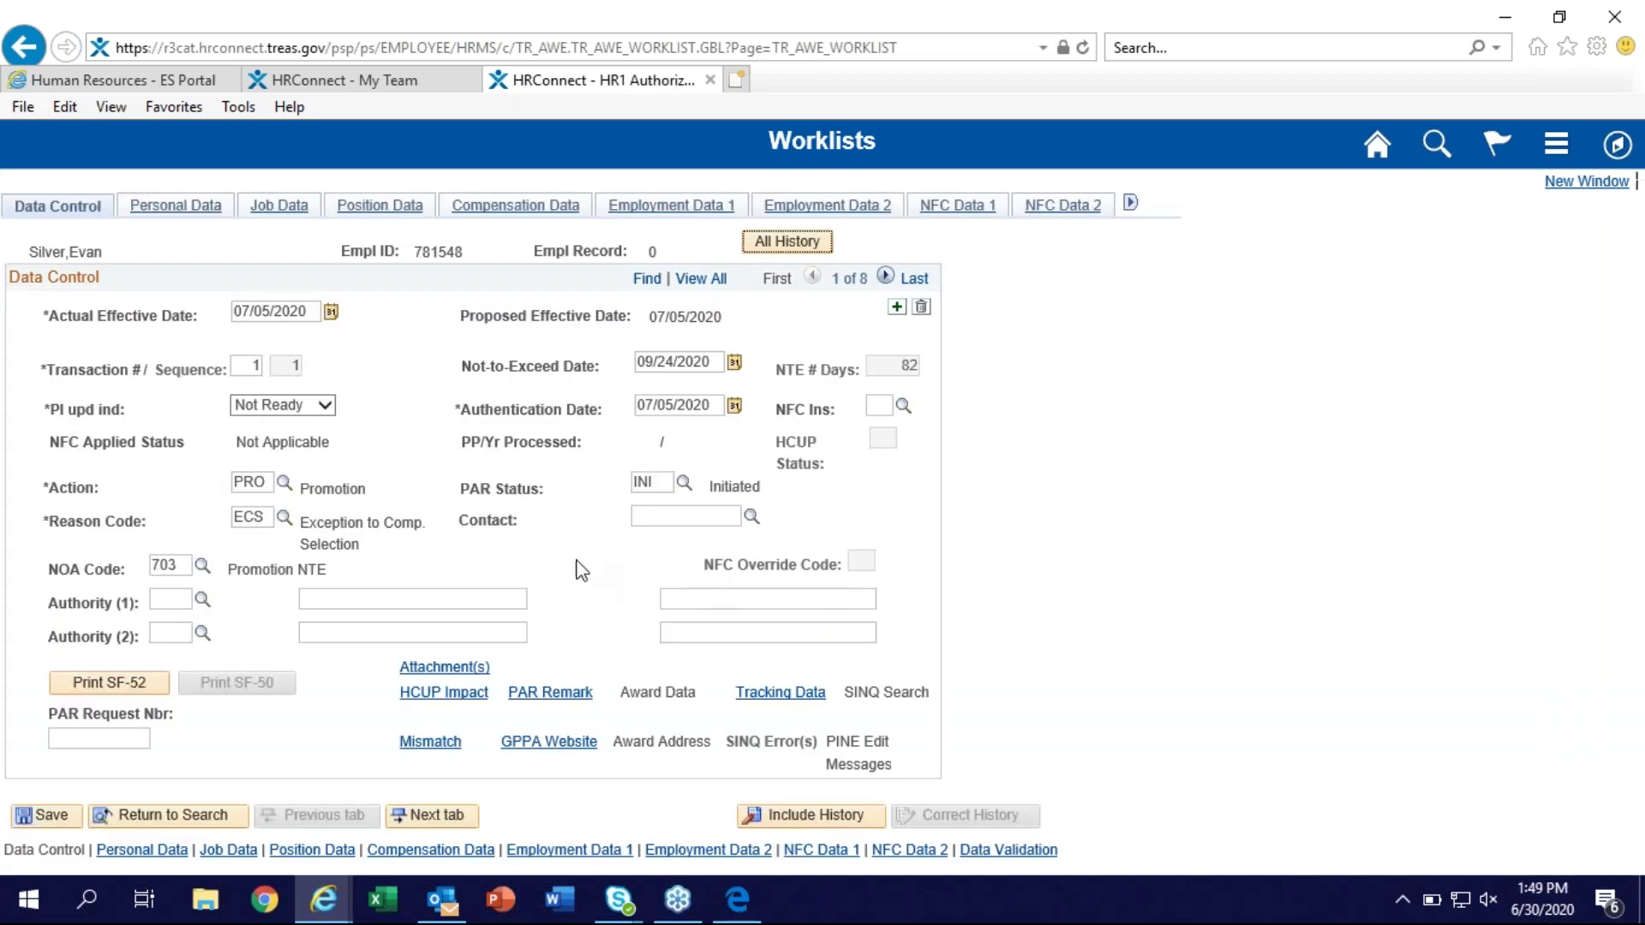
click(685, 485)
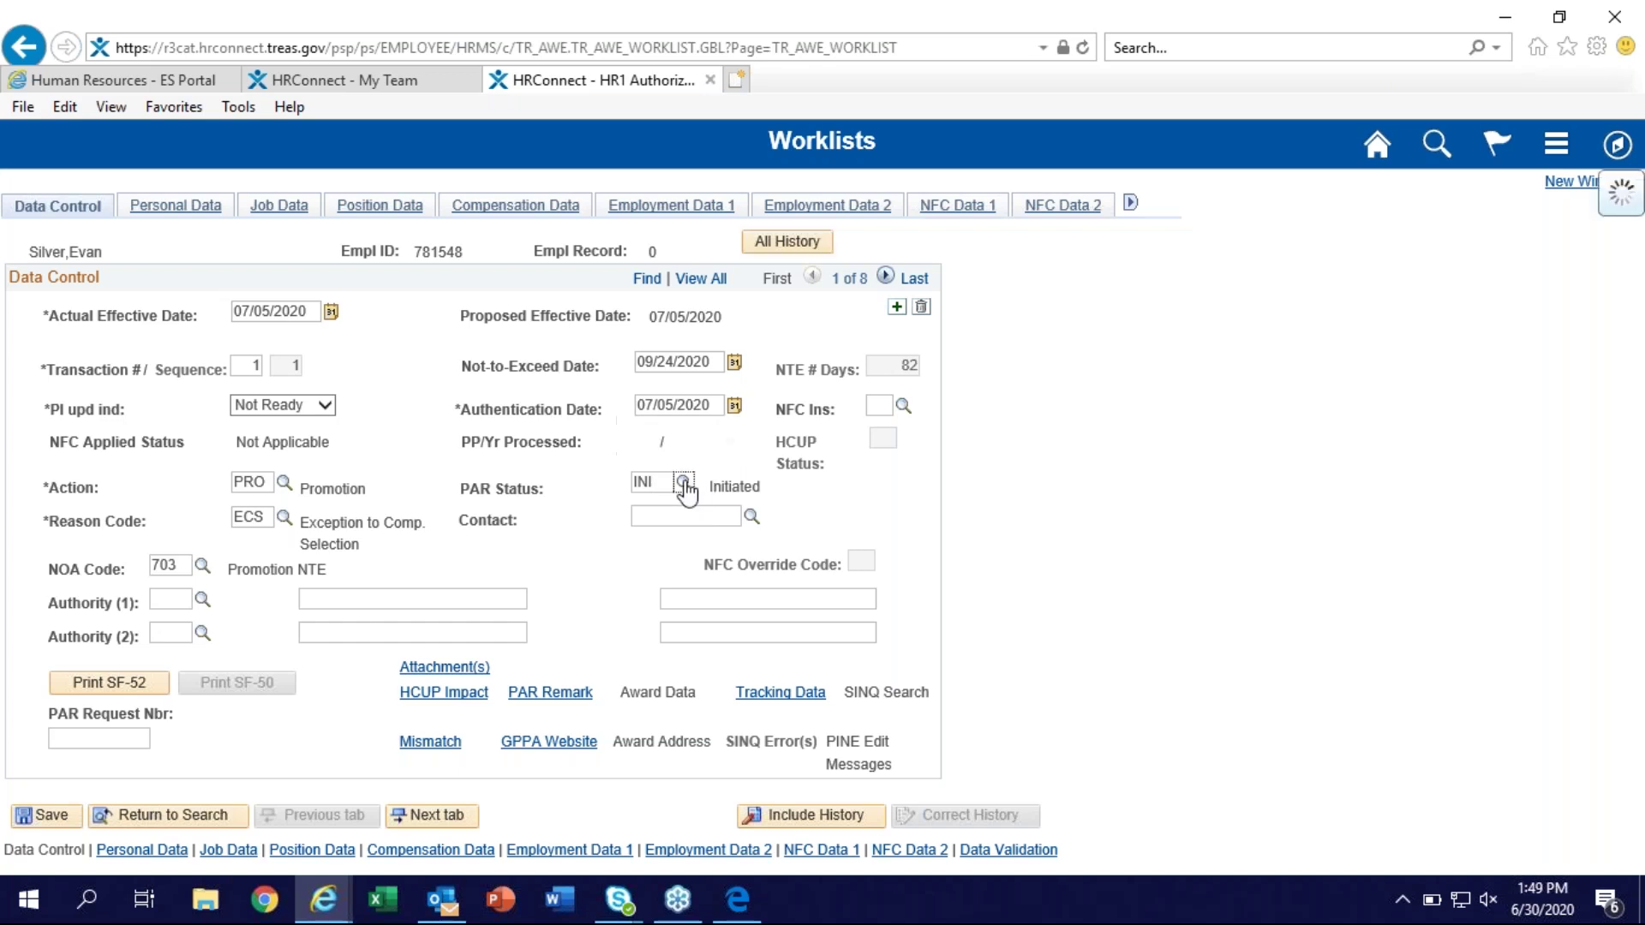
click(731, 561)
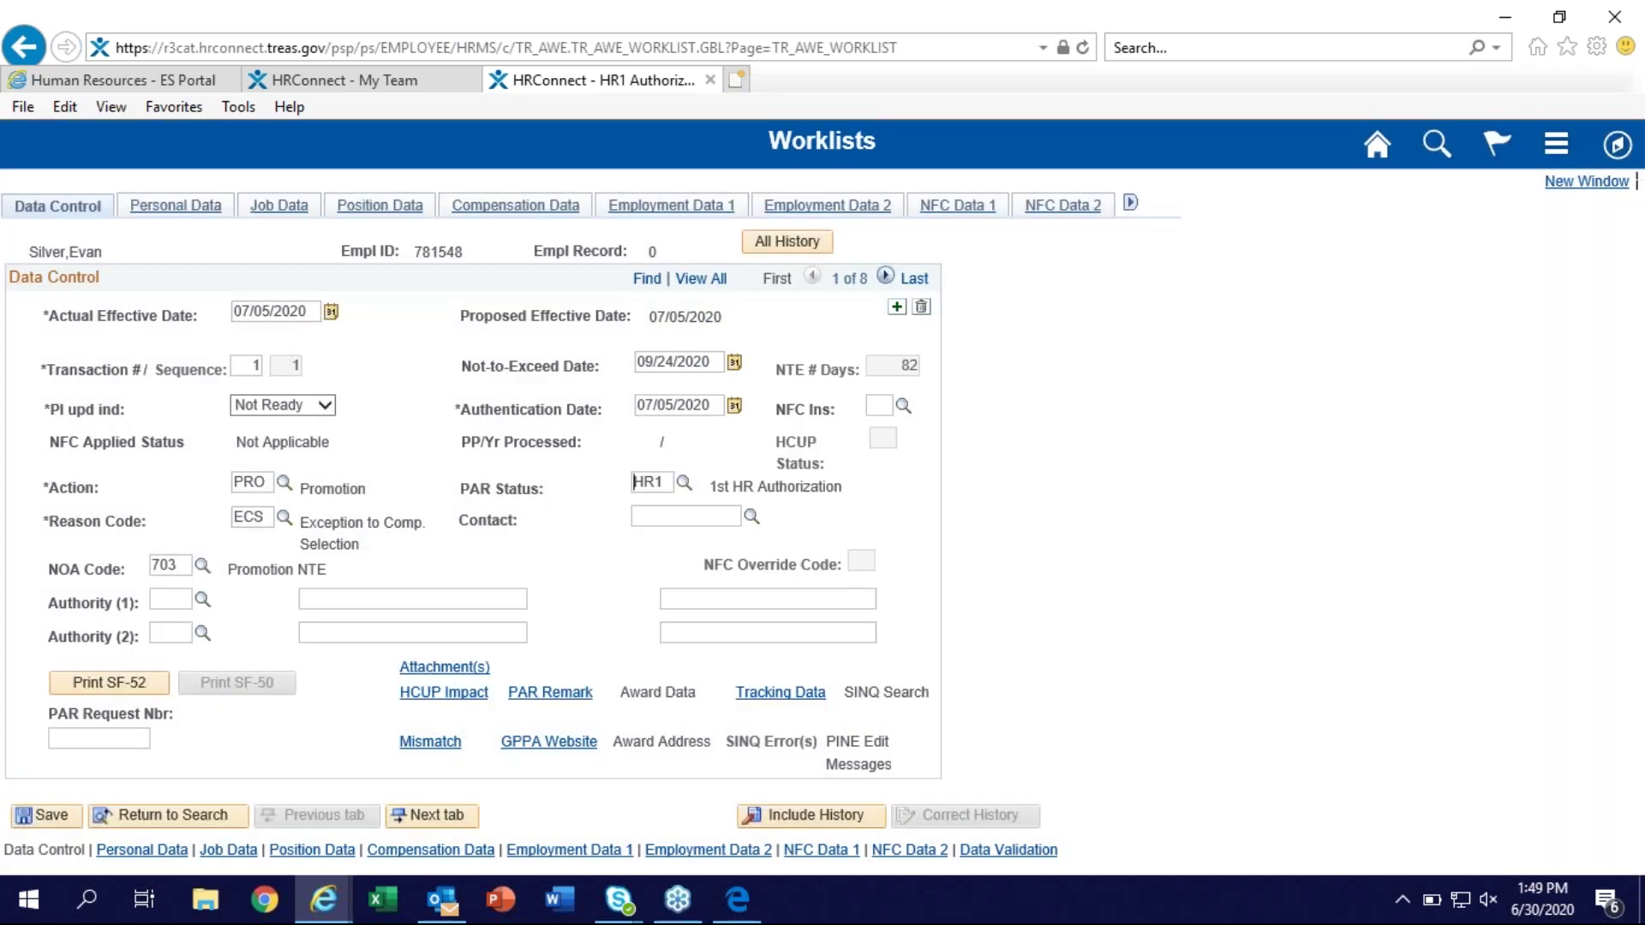
click(53, 815)
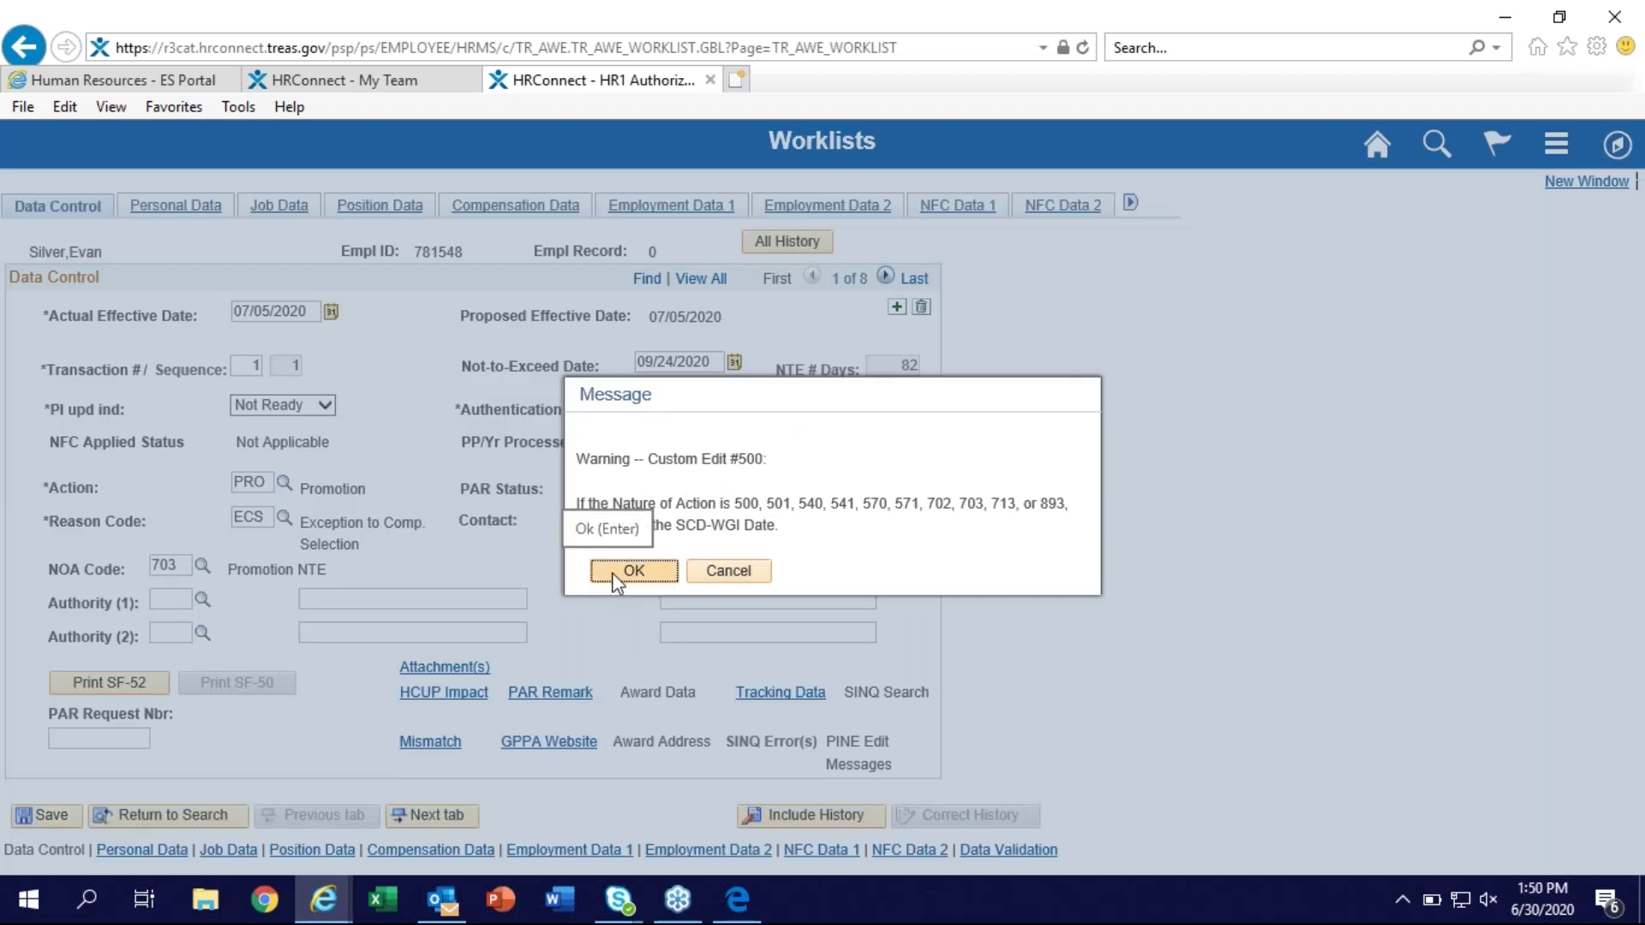
Accept the Custom Edit #500 and row warnings, then route to ES PAR PROCESSORS found by searching 'ES'
click(614, 576)
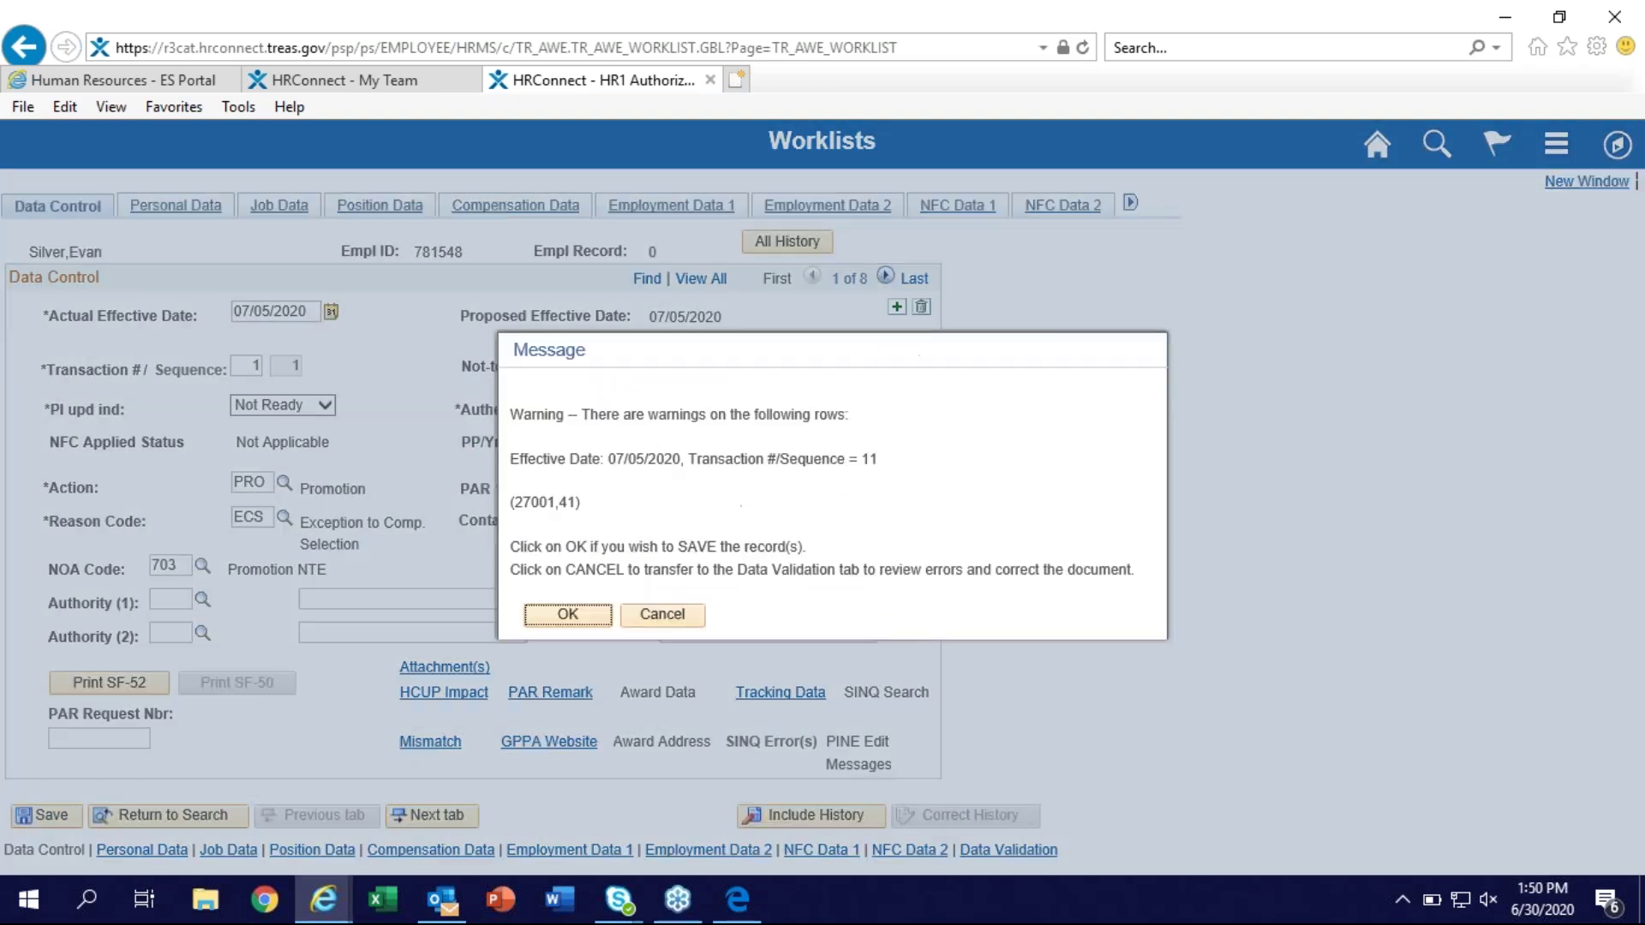
click(568, 615)
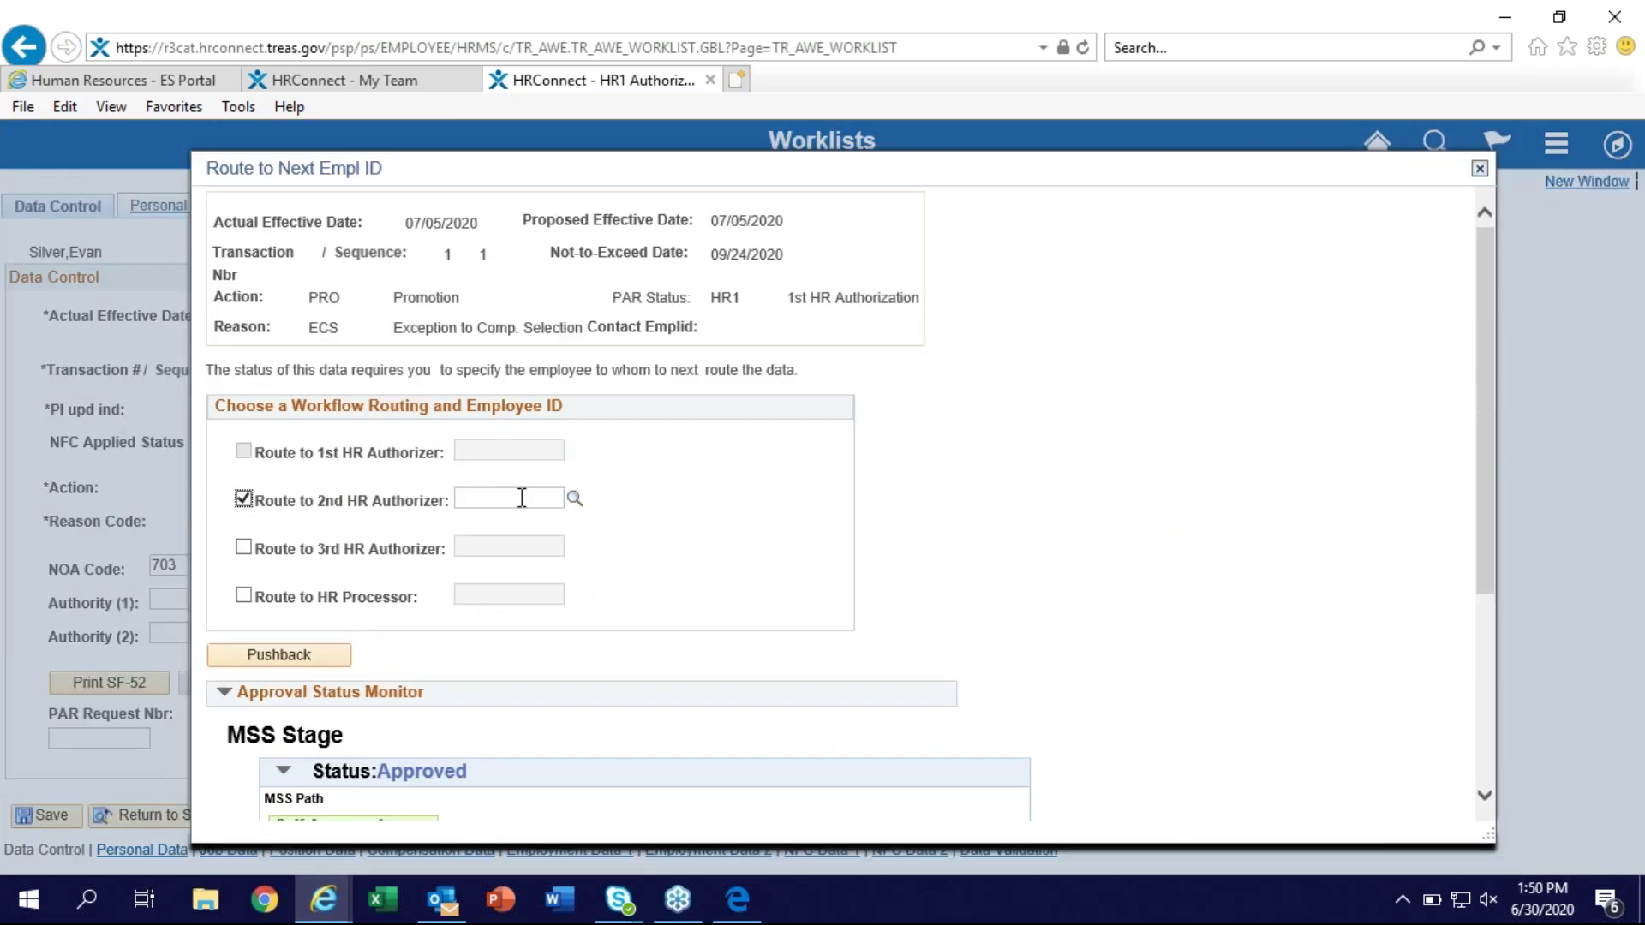
click(573, 497)
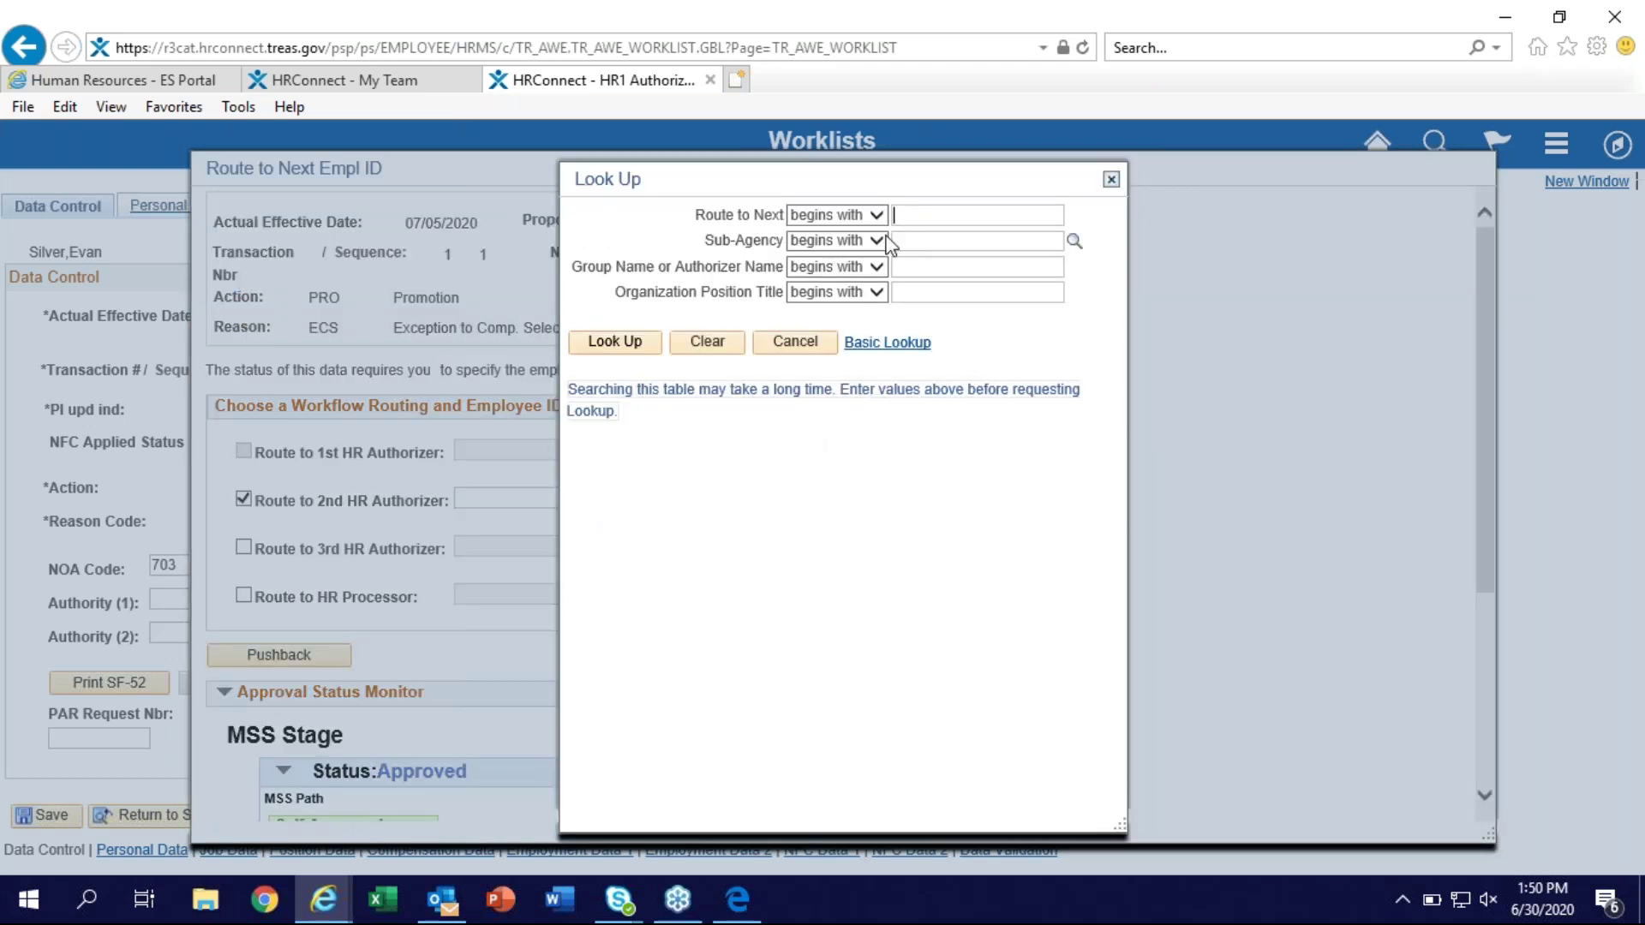
click(927, 267)
text(ES)
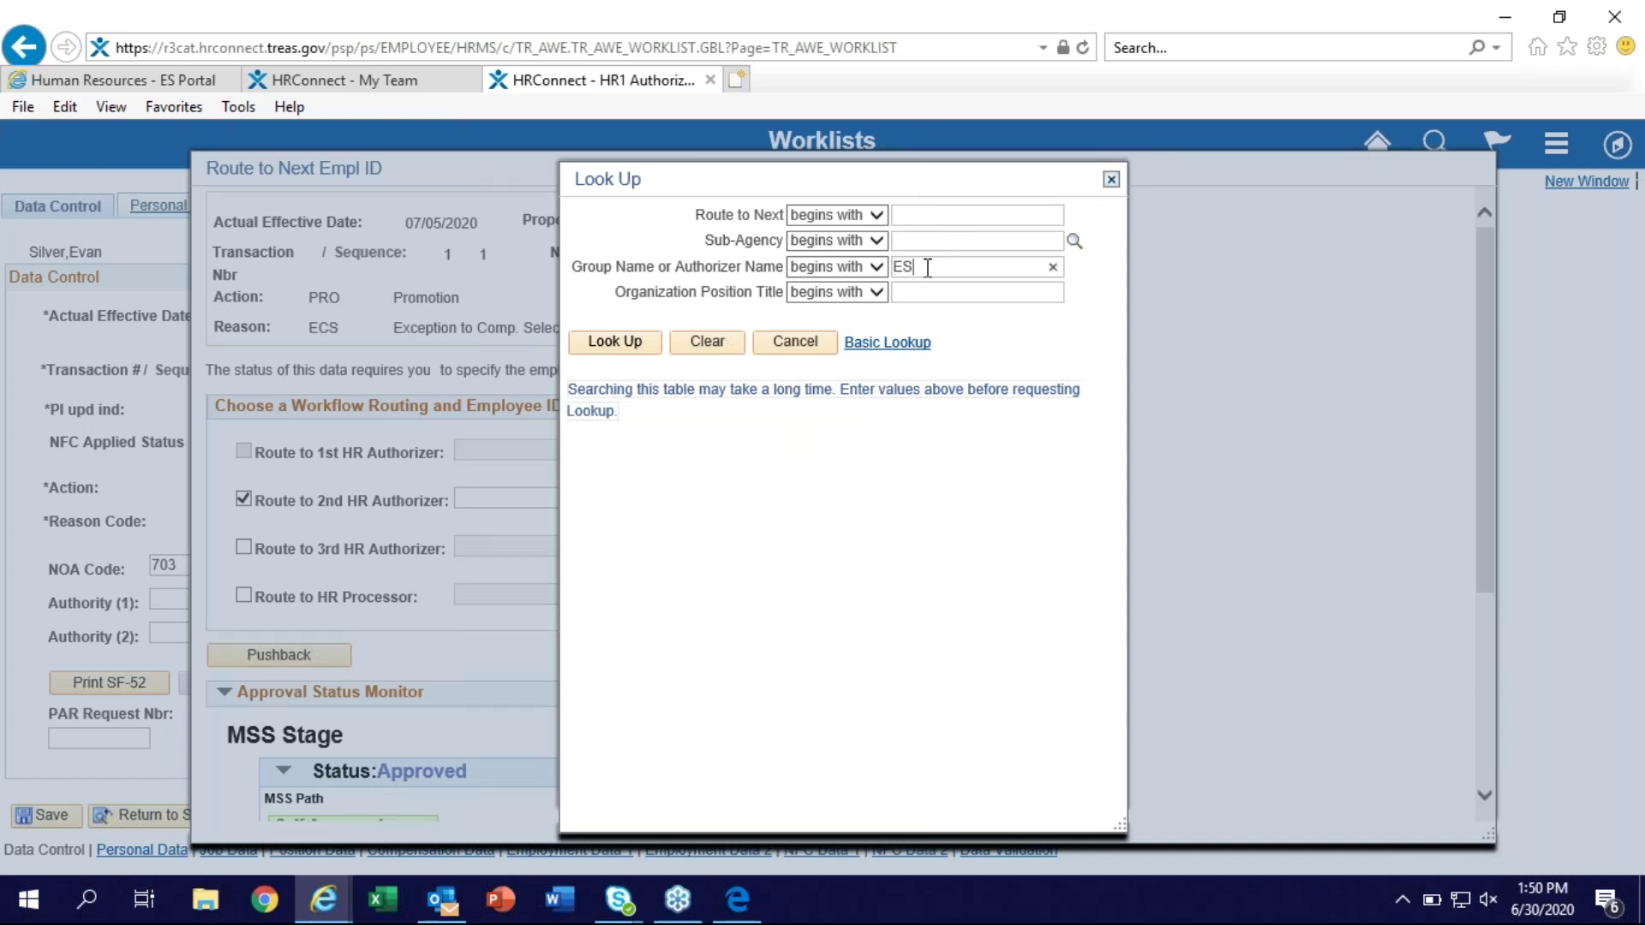
click(610, 343)
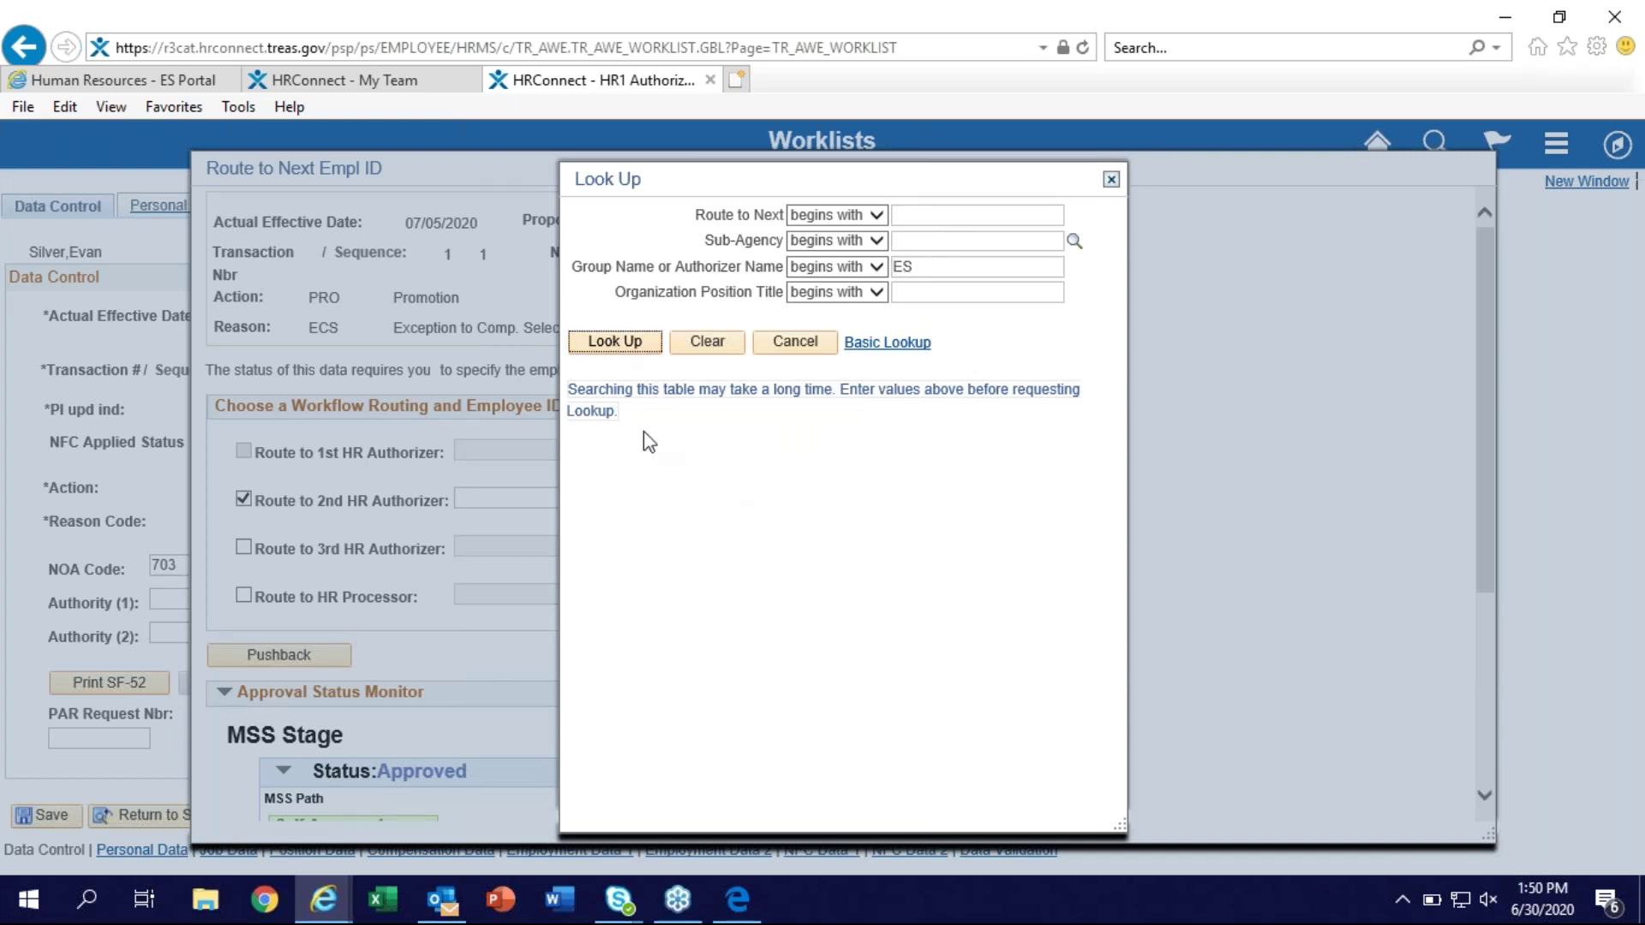
click(615, 343)
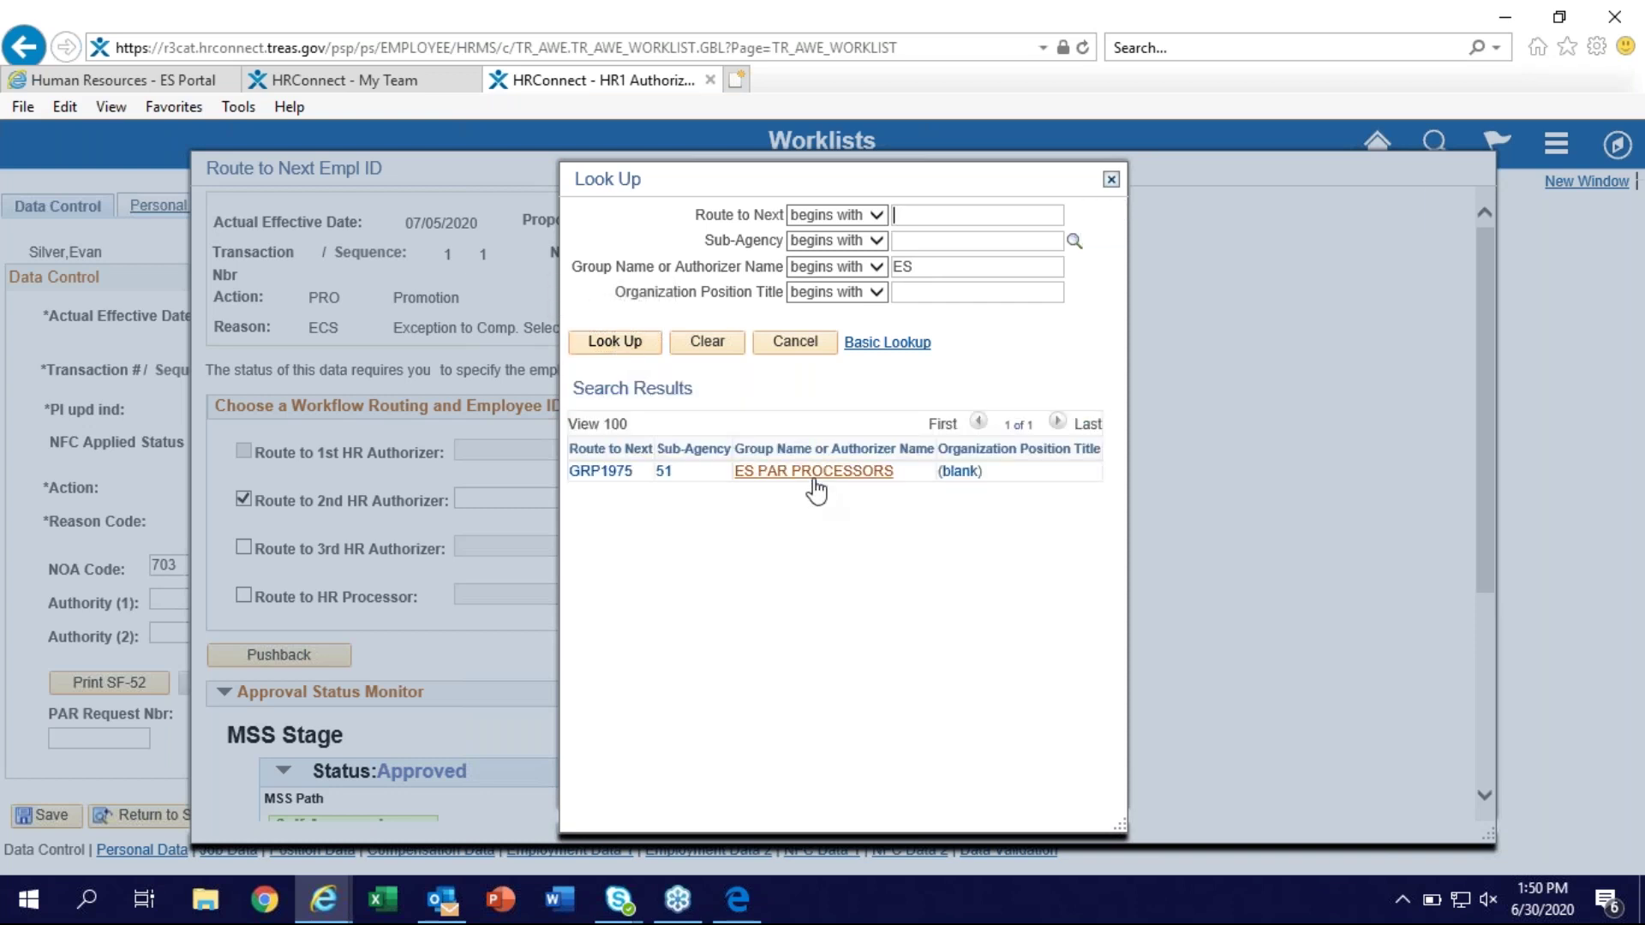
click(812, 478)
scroll(771, 598, down, 3)
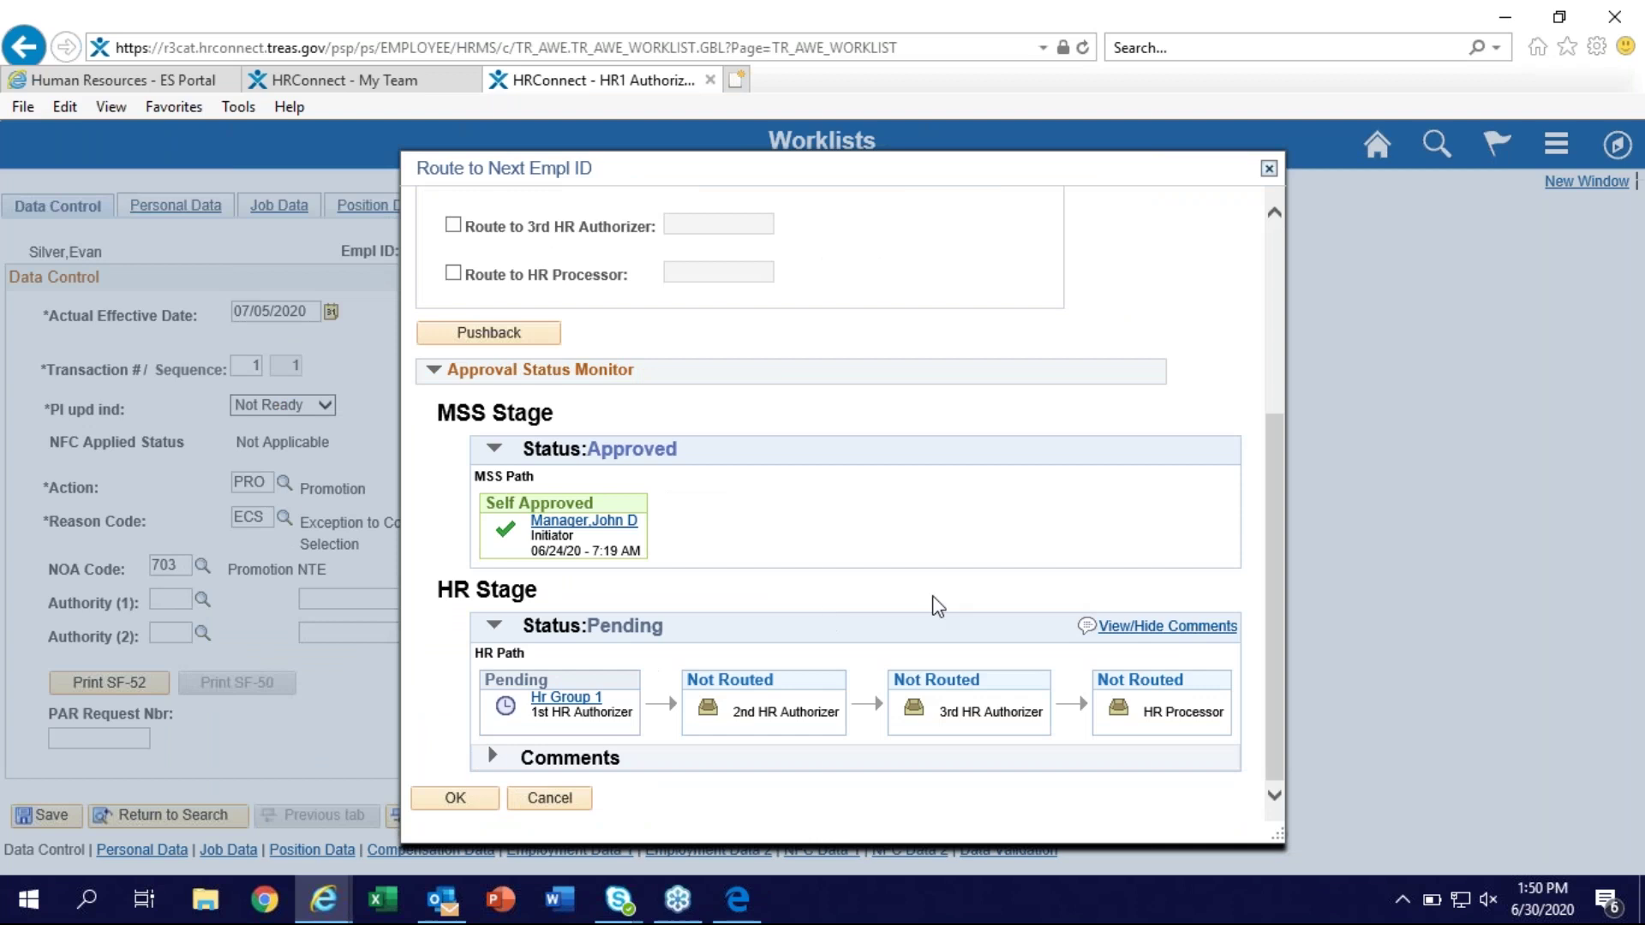
click(455, 799)
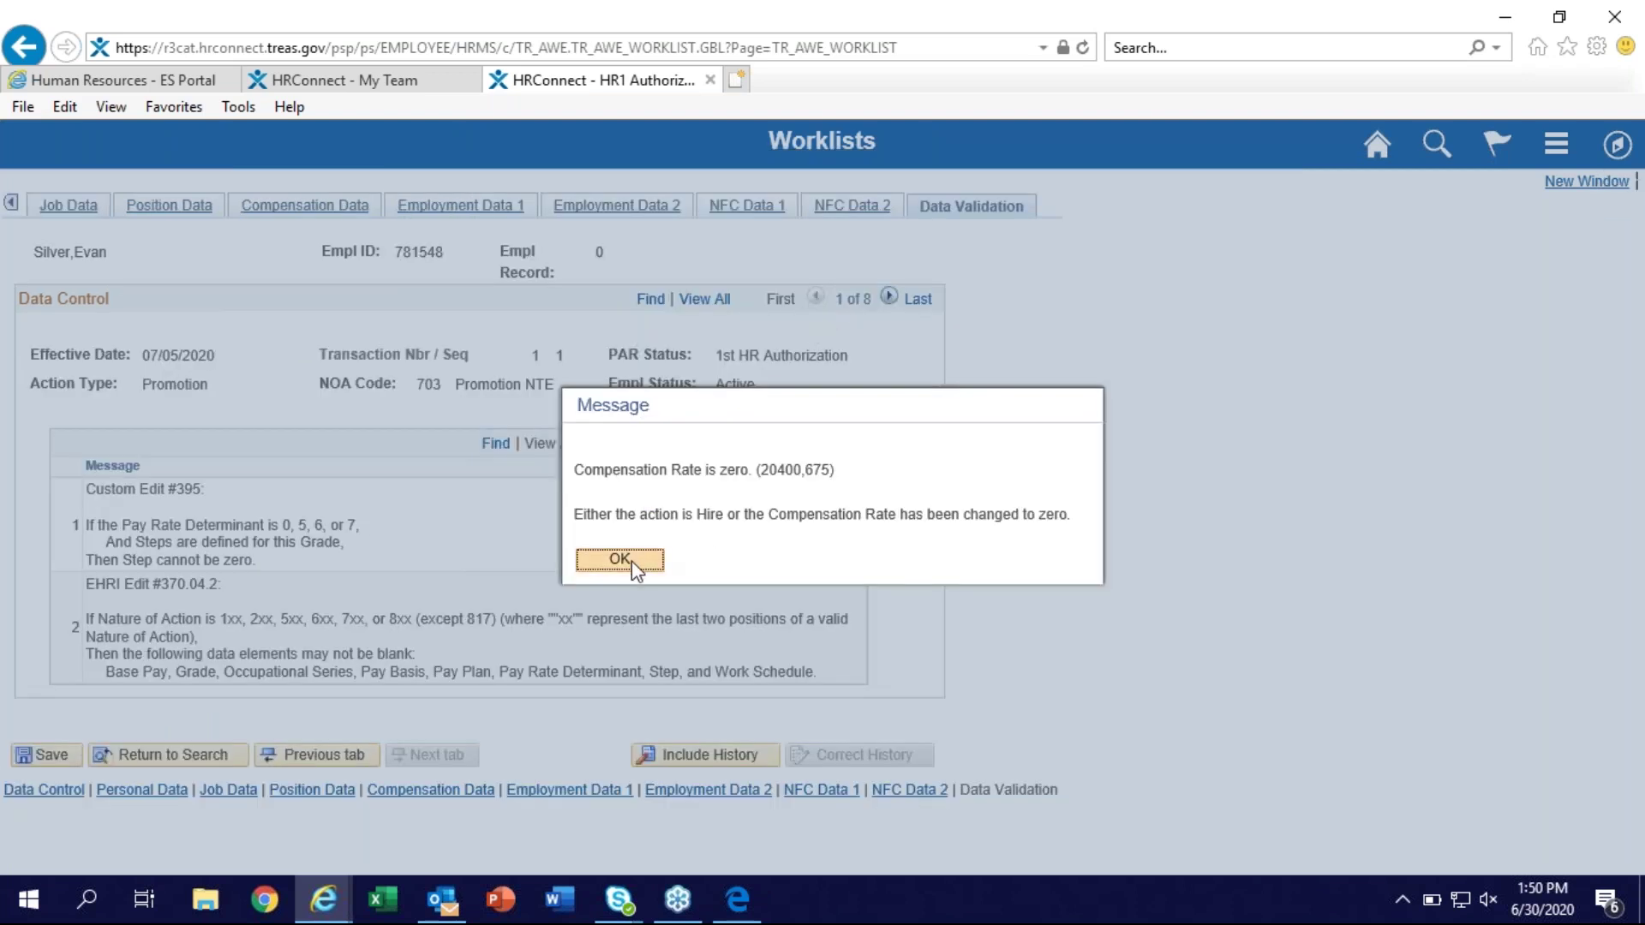
Acknowledge the 'Compensation Rate is zero' message to reveal the Data Validation tab
click(619, 560)
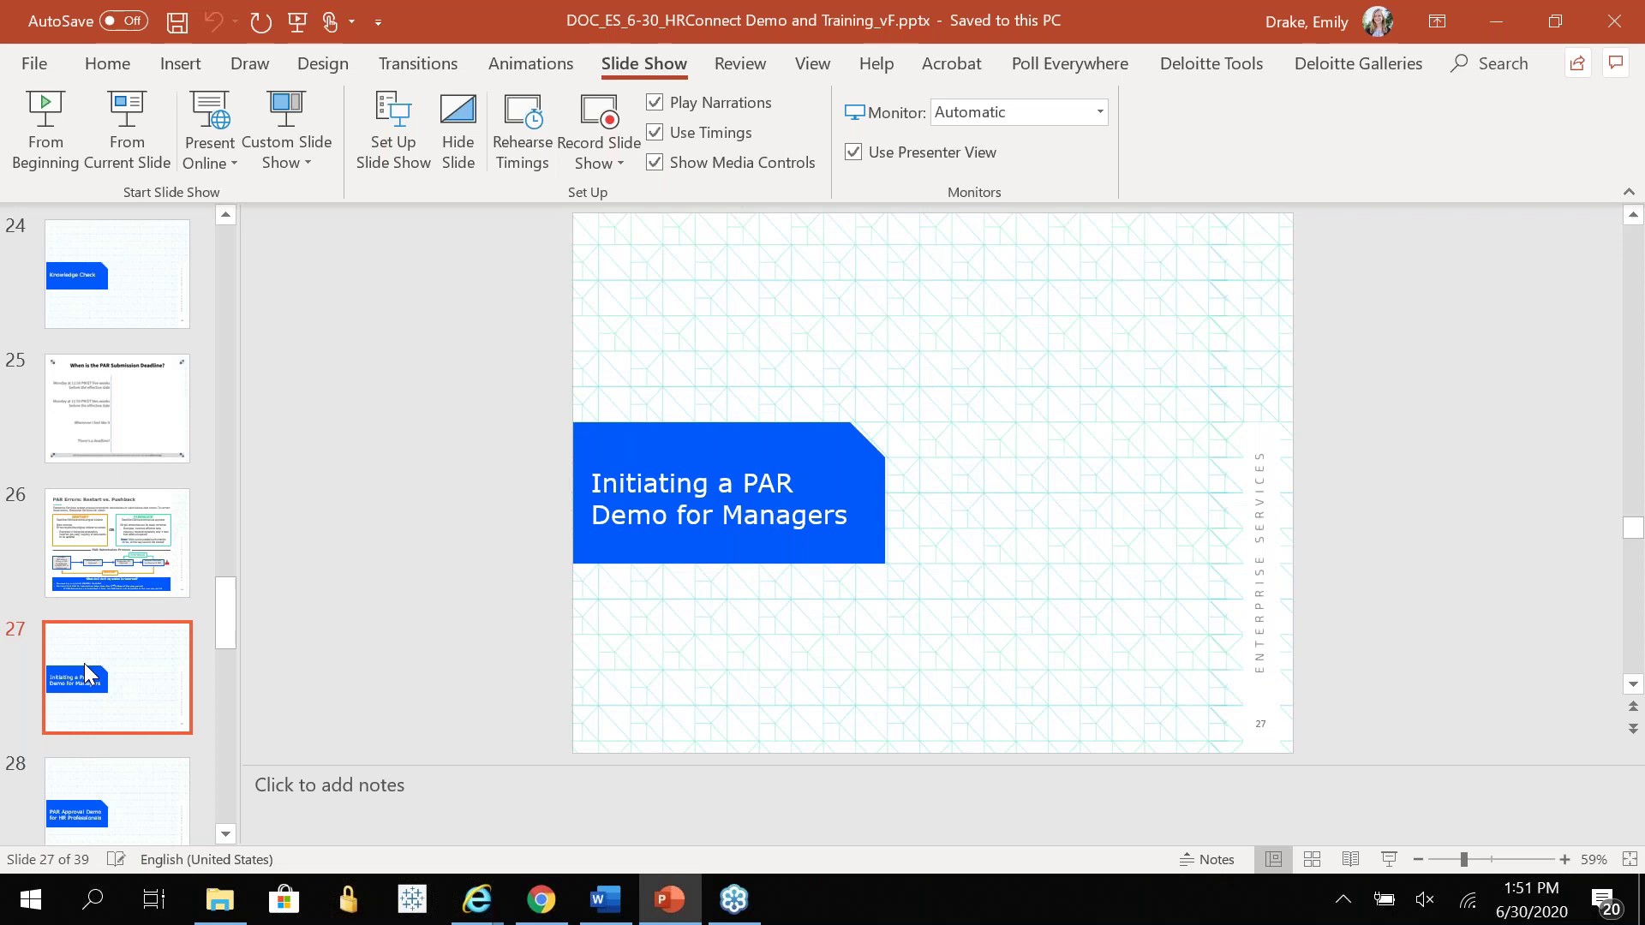
Show slide 29, 'Common PAR Submission Errors', as a full-screen slide show from that slide
scroll(84, 663, down, 5)
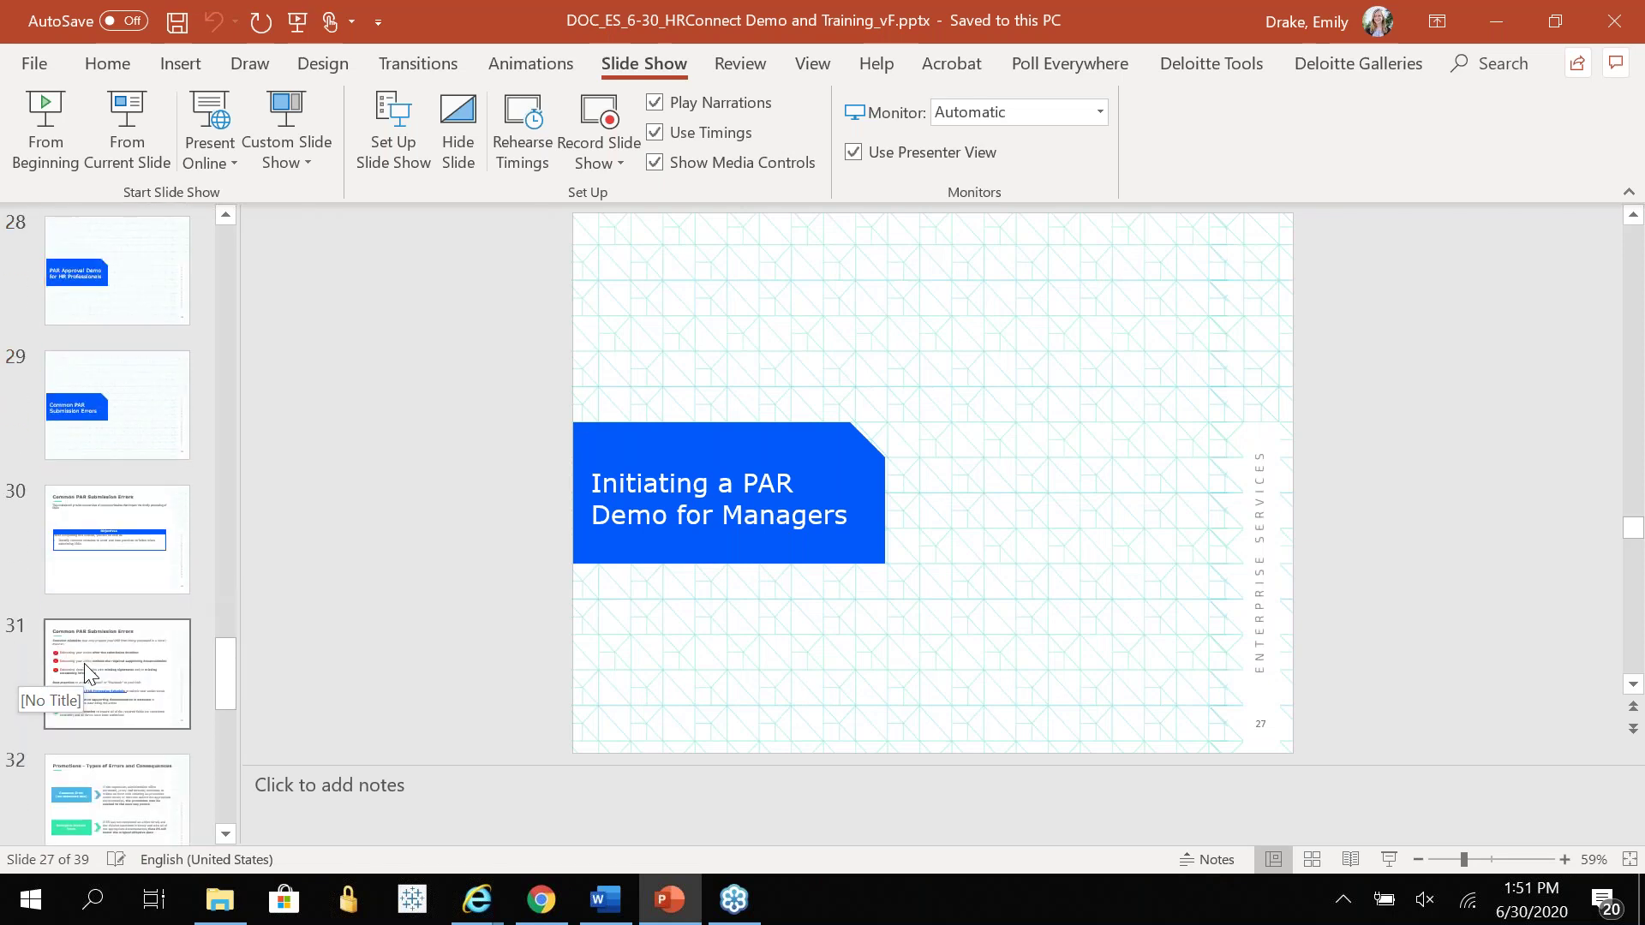
scroll(84, 663, down, 1)
click(74, 363)
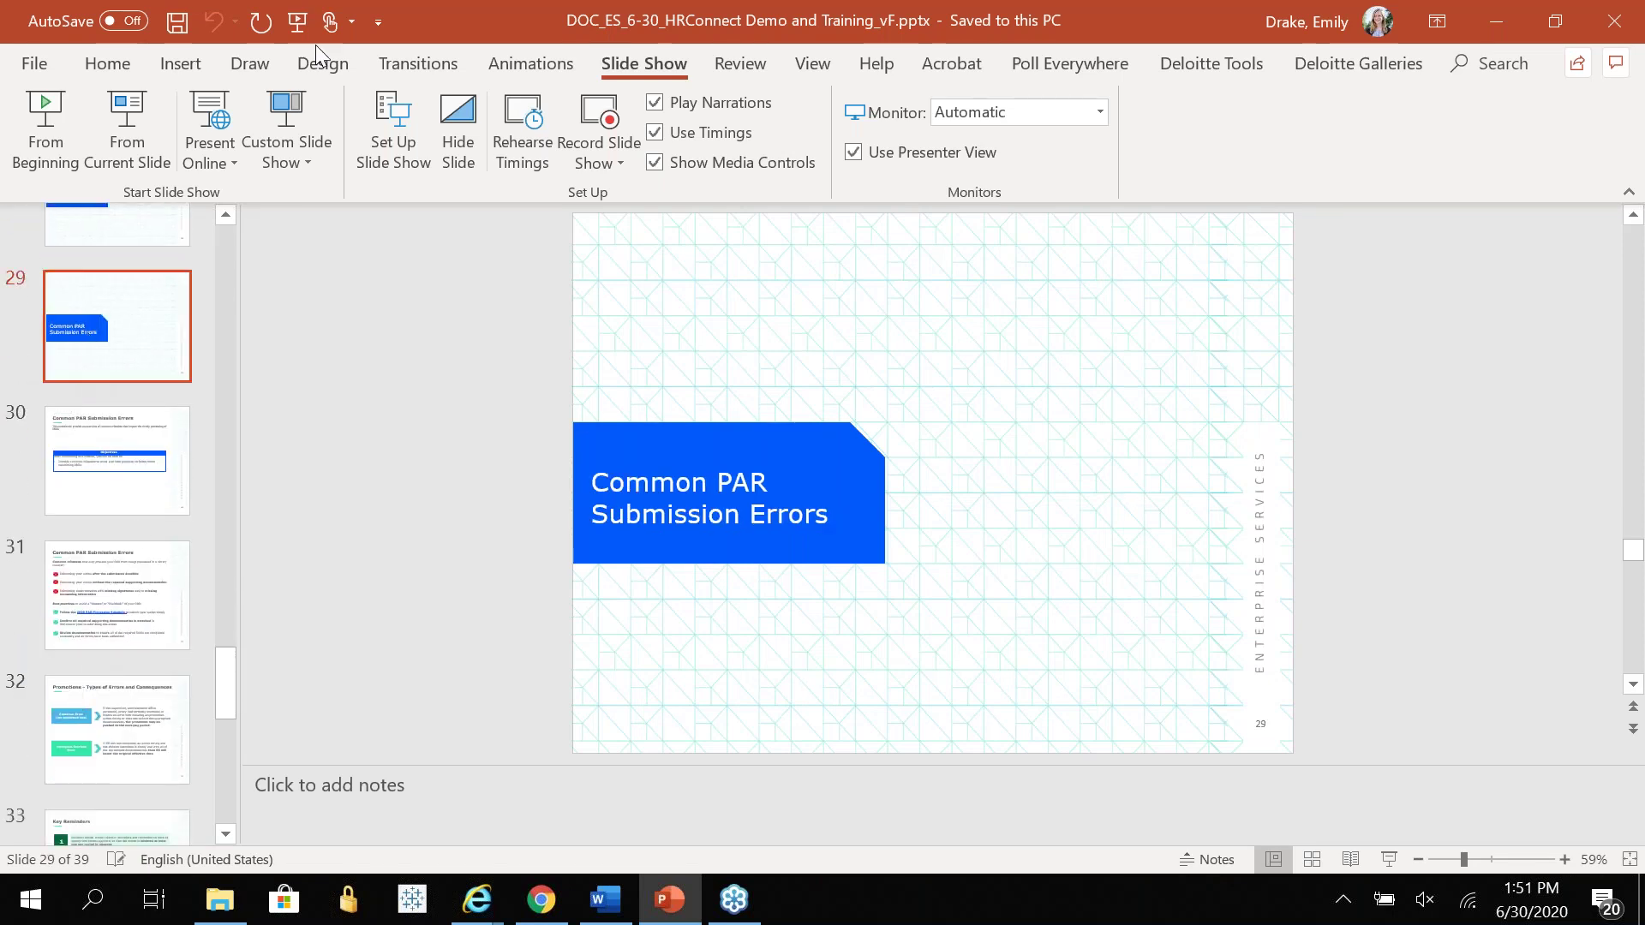
click(134, 115)
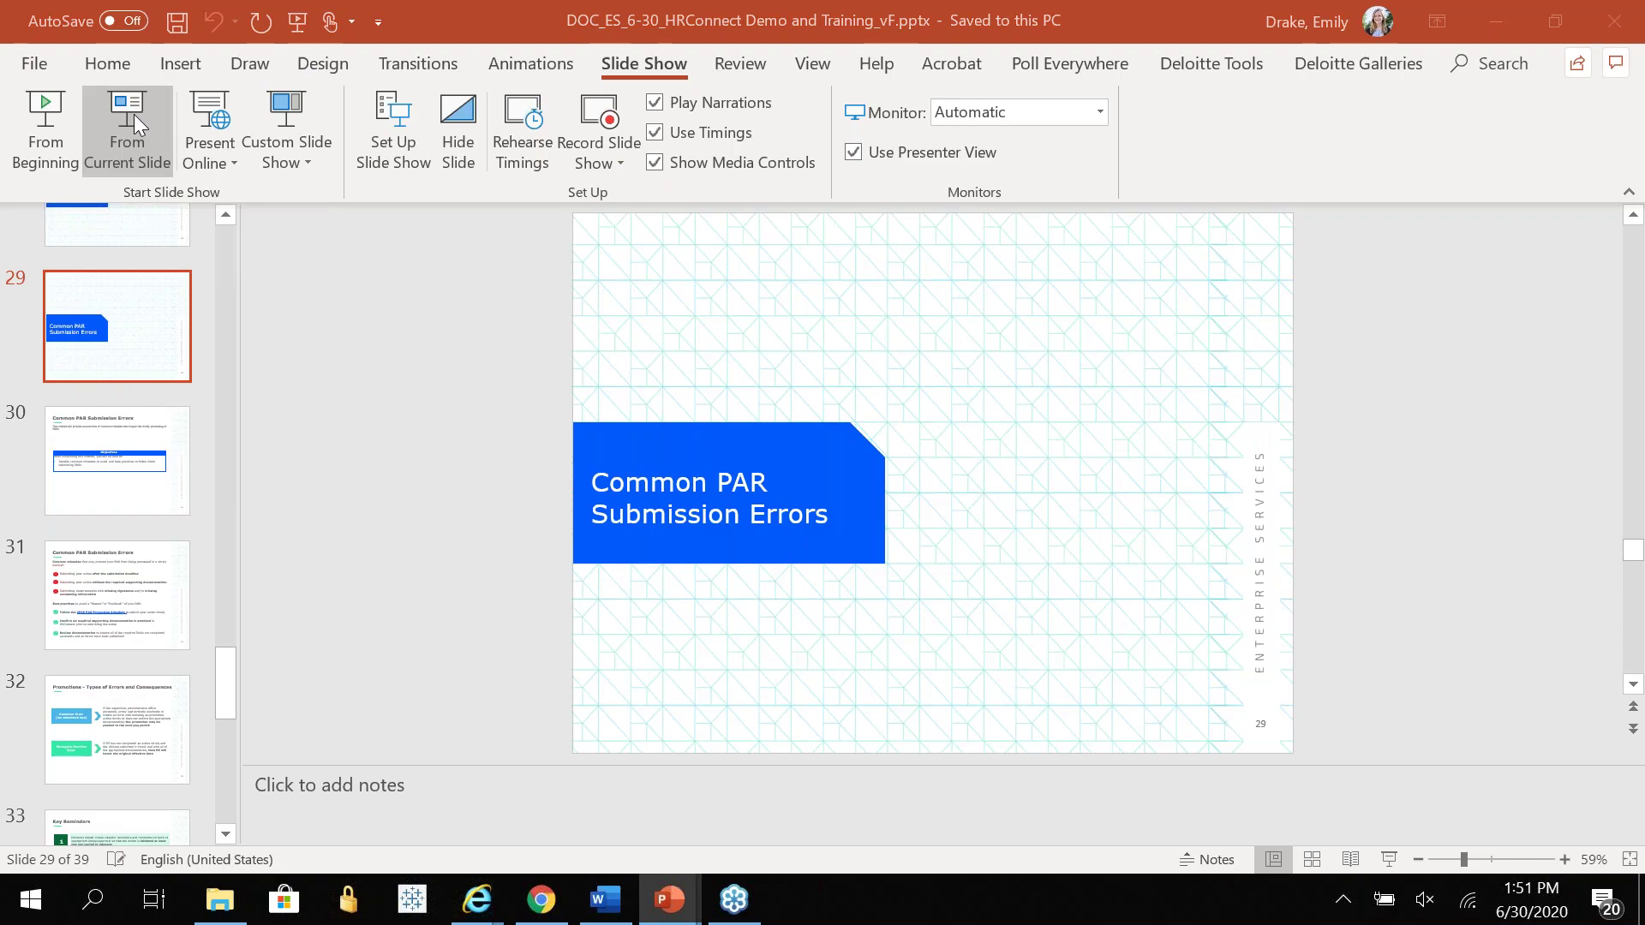